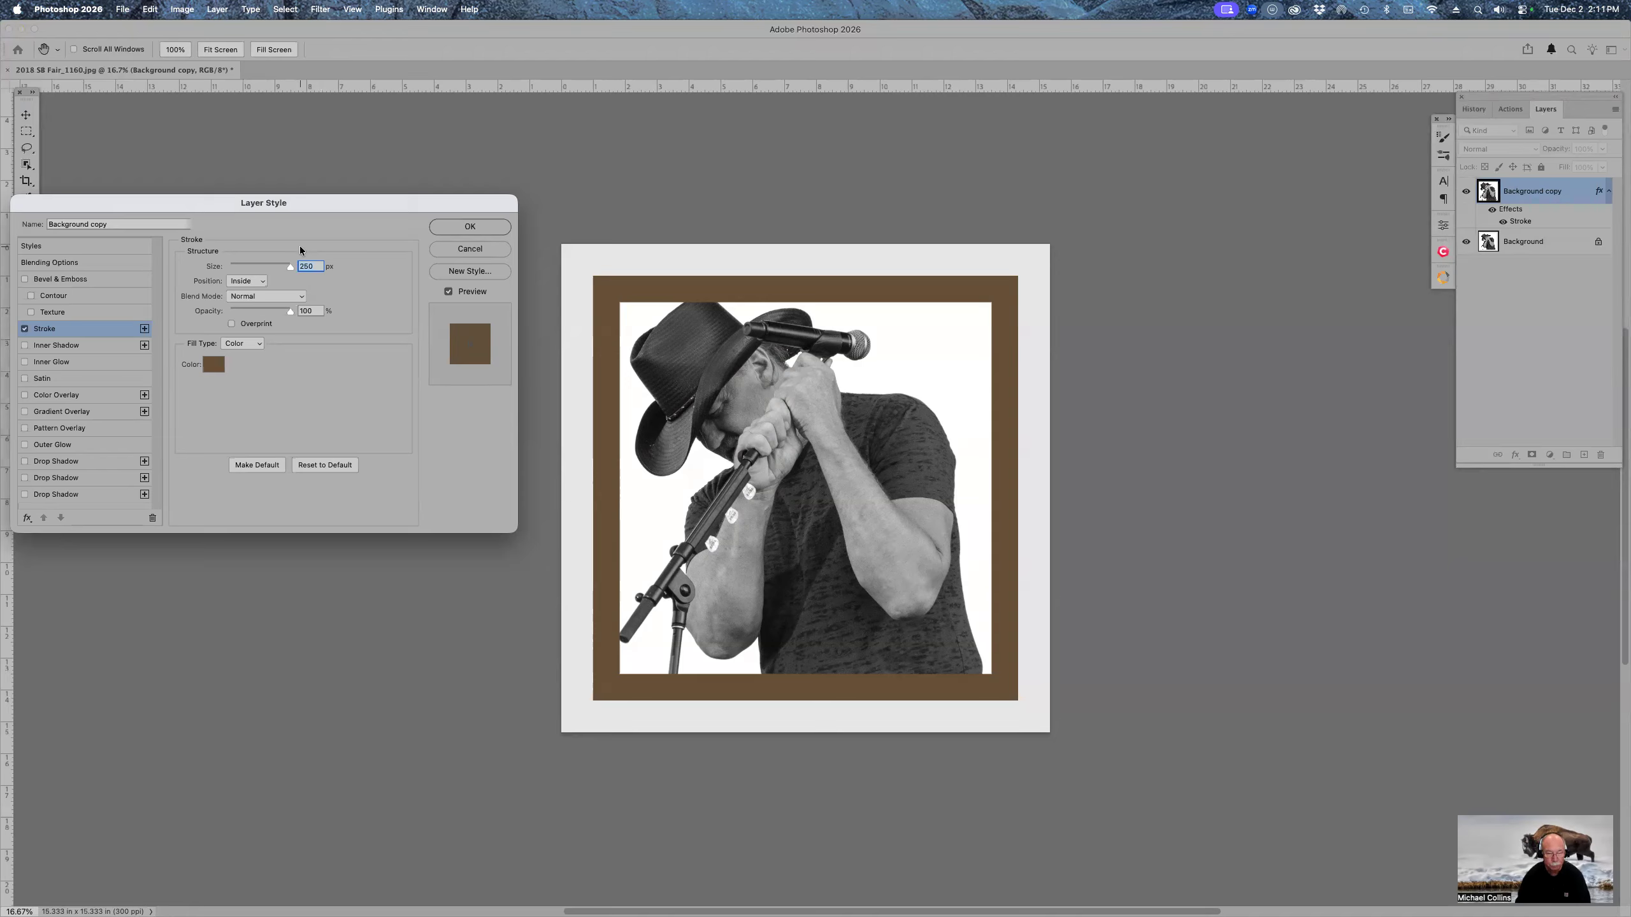
Step: Set the Background copy layer's stroke to 6 px and sample near-black #1b1b1b from the shirt as its color
{"action": "type", "text": "6"}
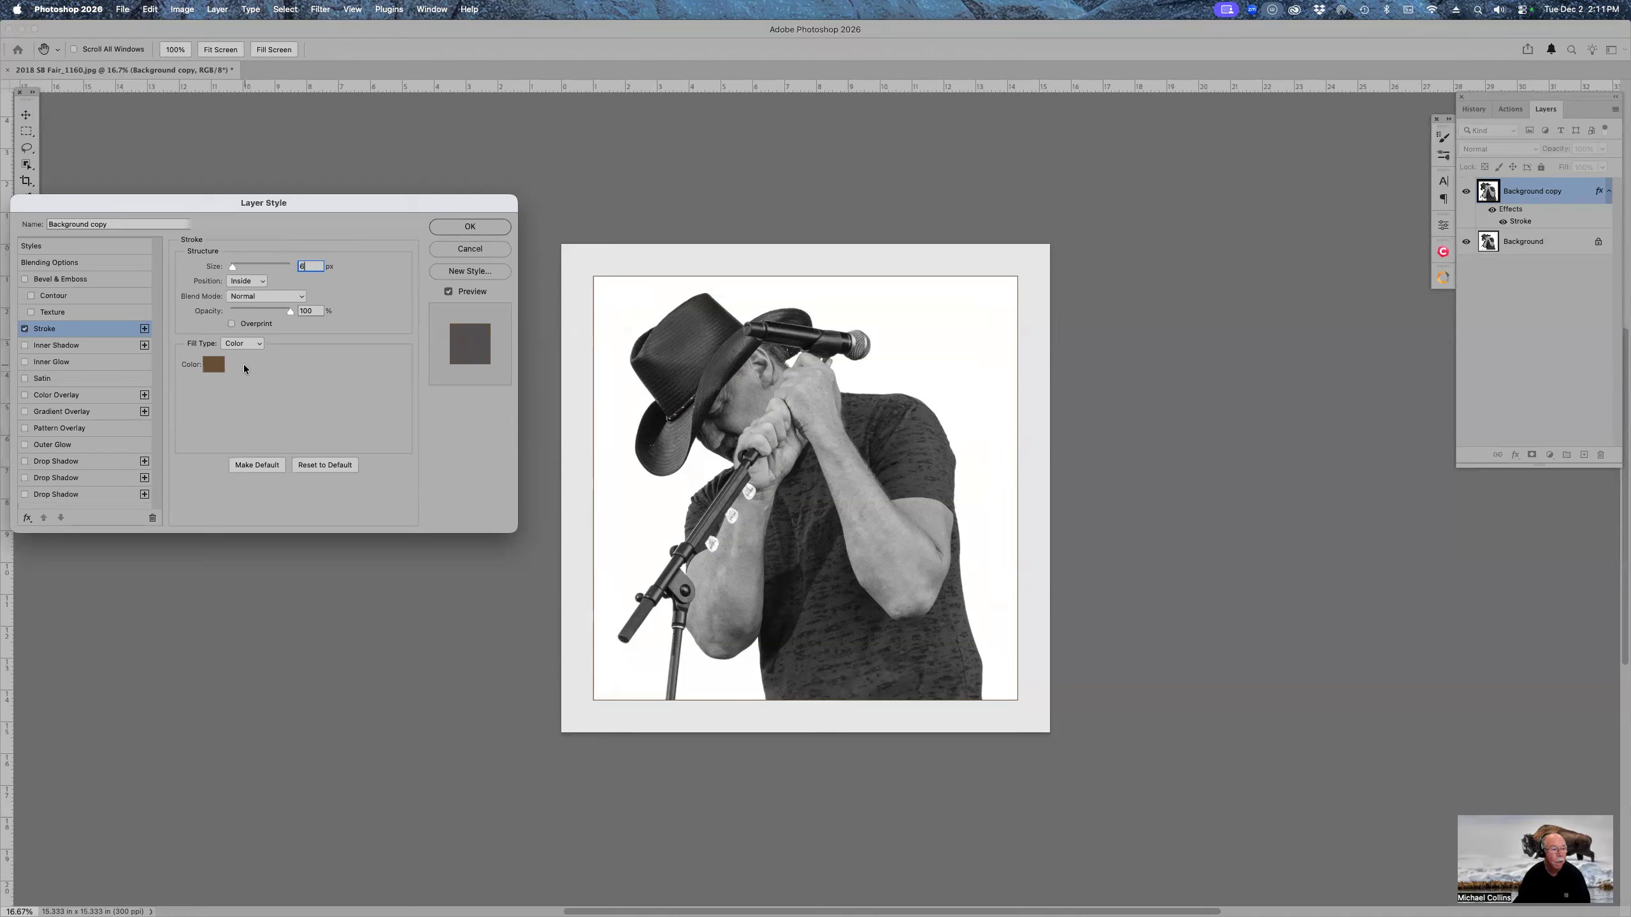
{"action": "left_click", "coordinate": [214, 365]}
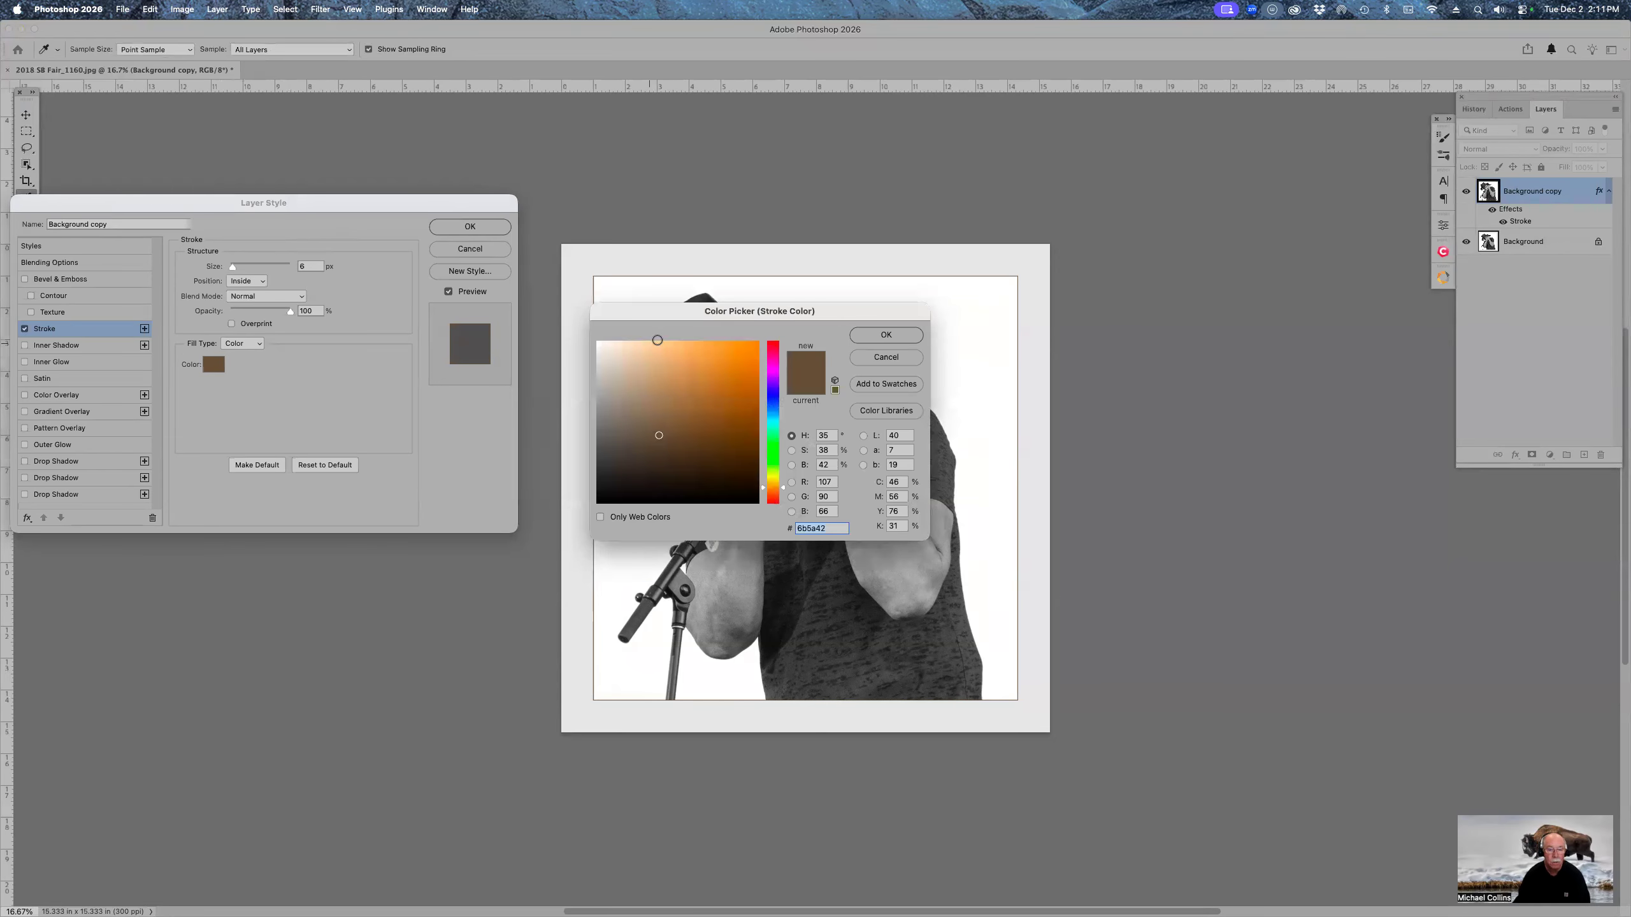
{"action": "left_click", "coordinate": [797, 596]}
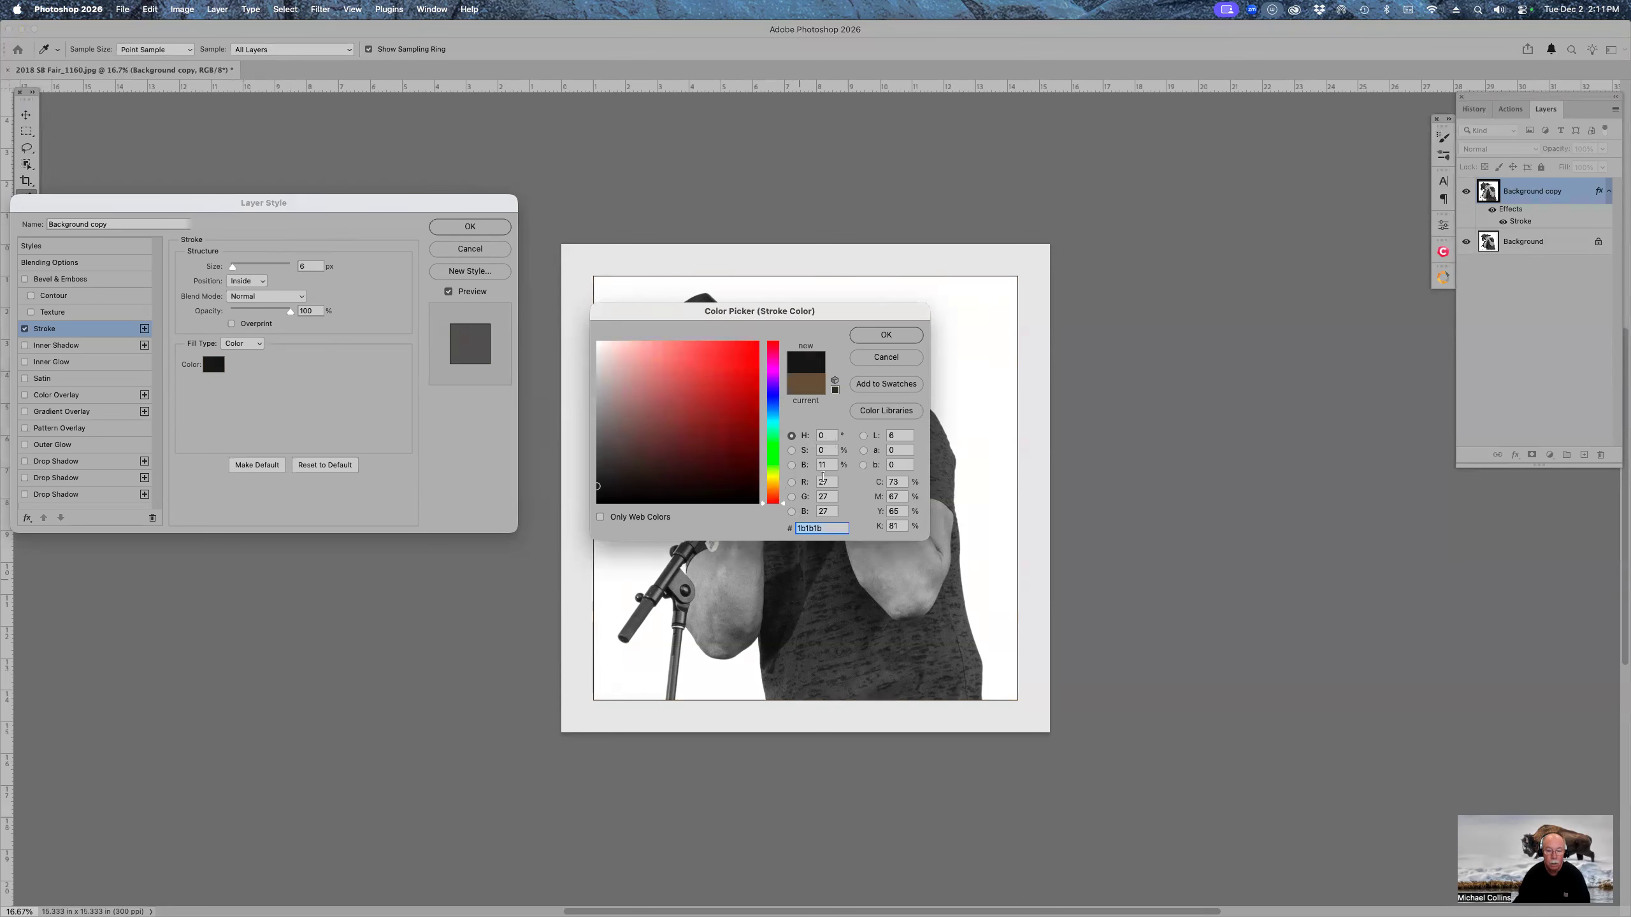
{"action": "left_click", "coordinate": [870, 334]}
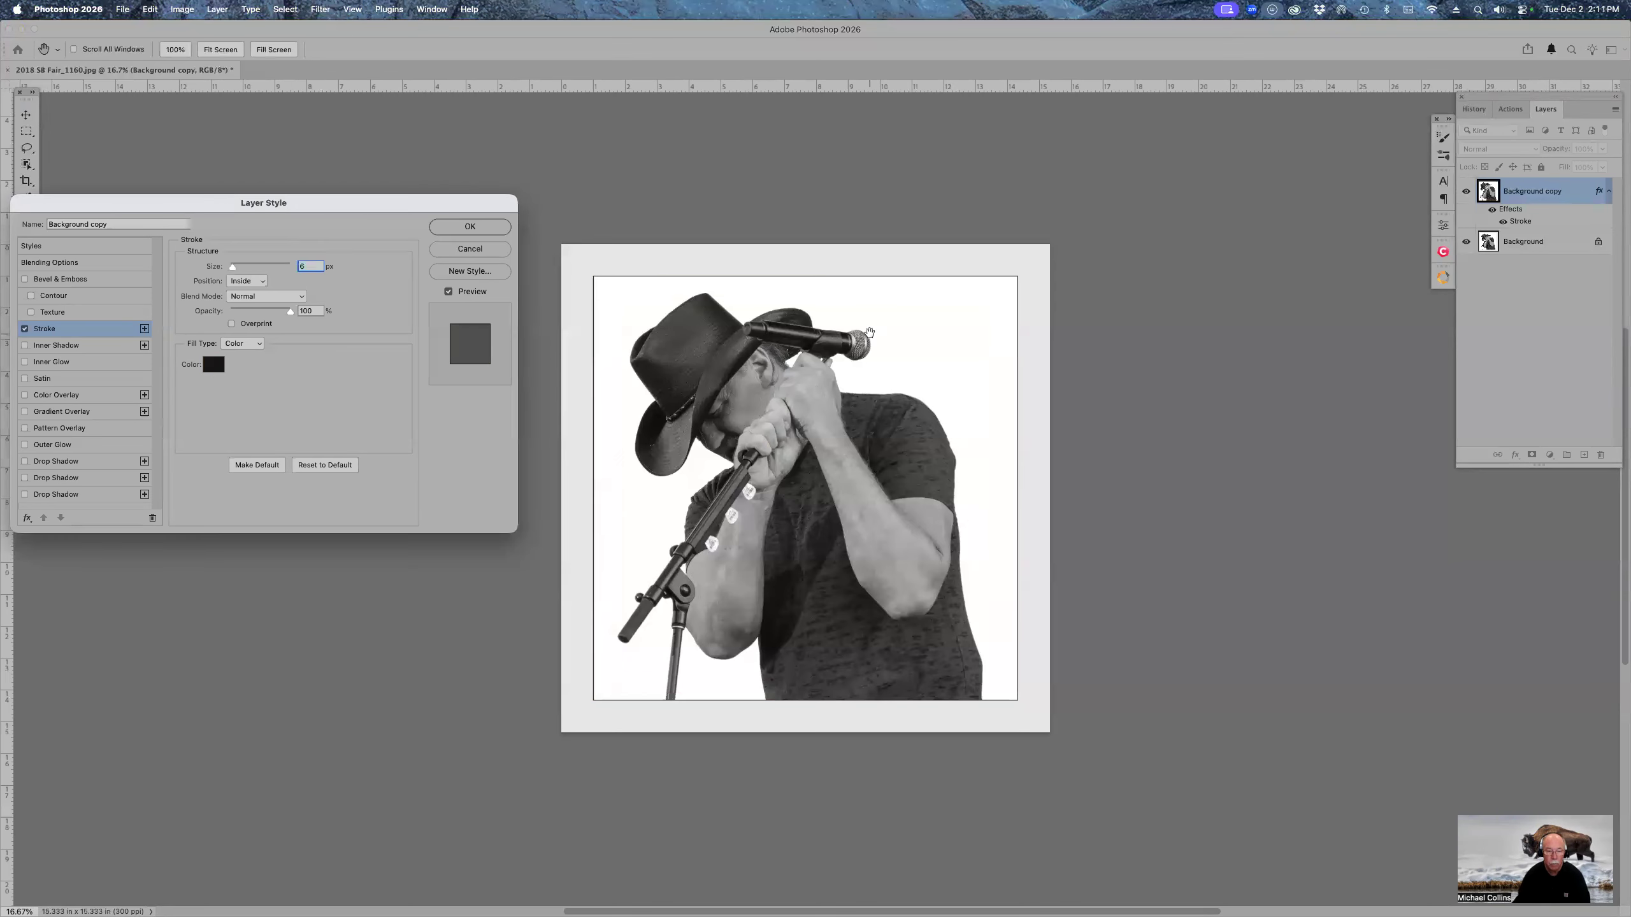
{"action": "left_click", "coordinate": [476, 226]}
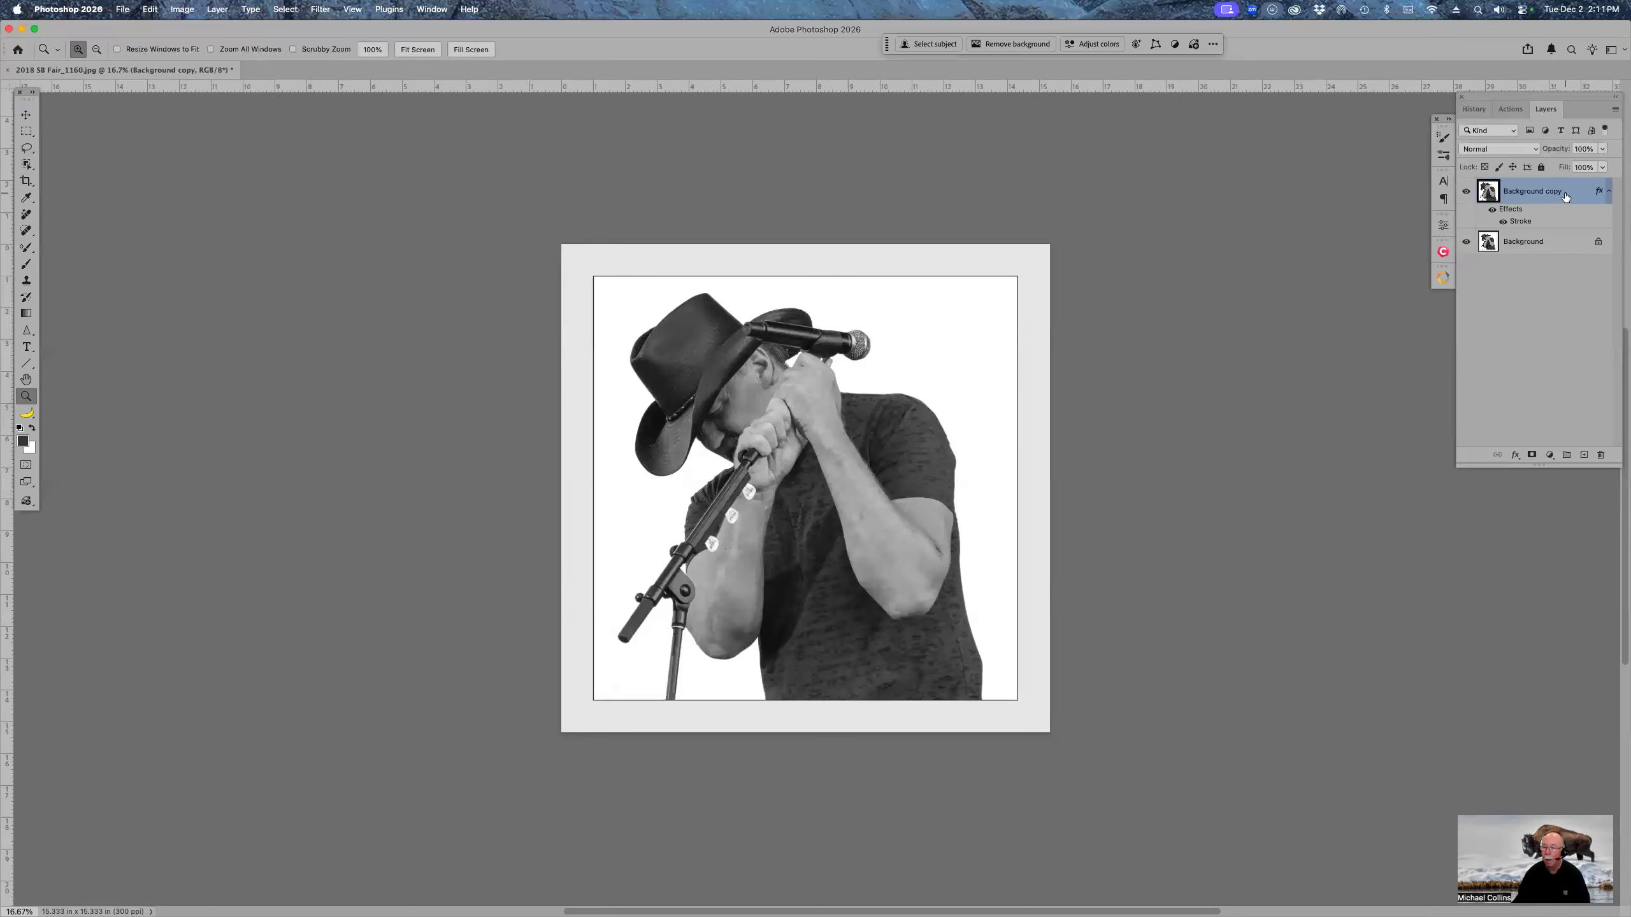
Step: Duplicate the Background copy layer, hide the effects on the original copy, and set the duplicate's fill to 0%
{"action": "key", "text": "super+j"}
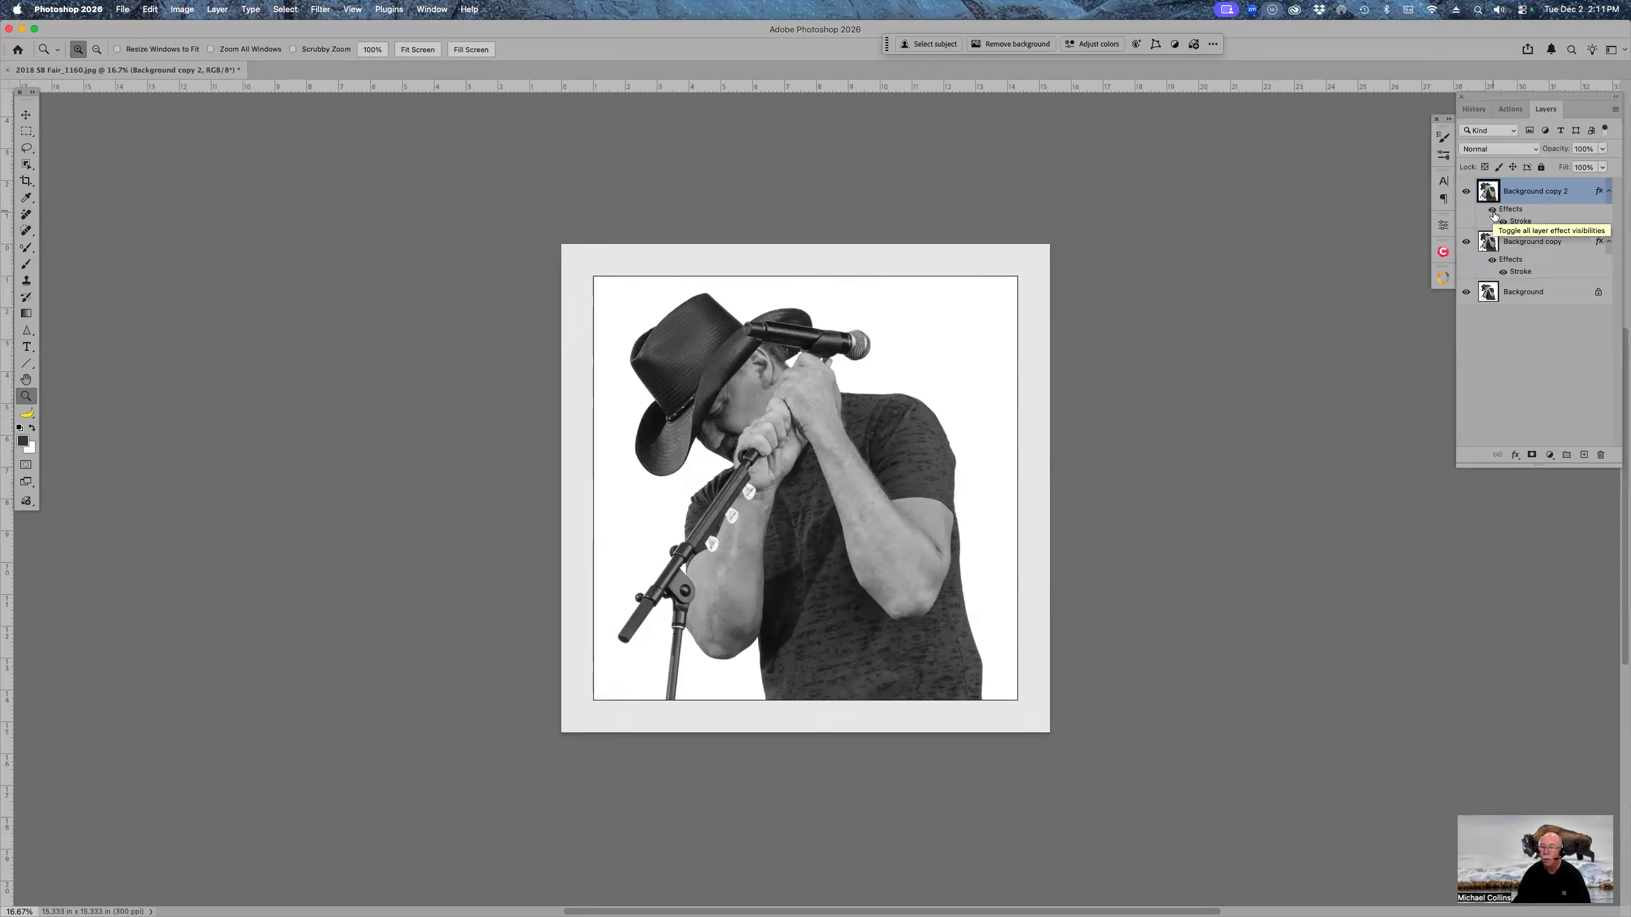
{"action": "left_click", "coordinate": [1491, 260]}
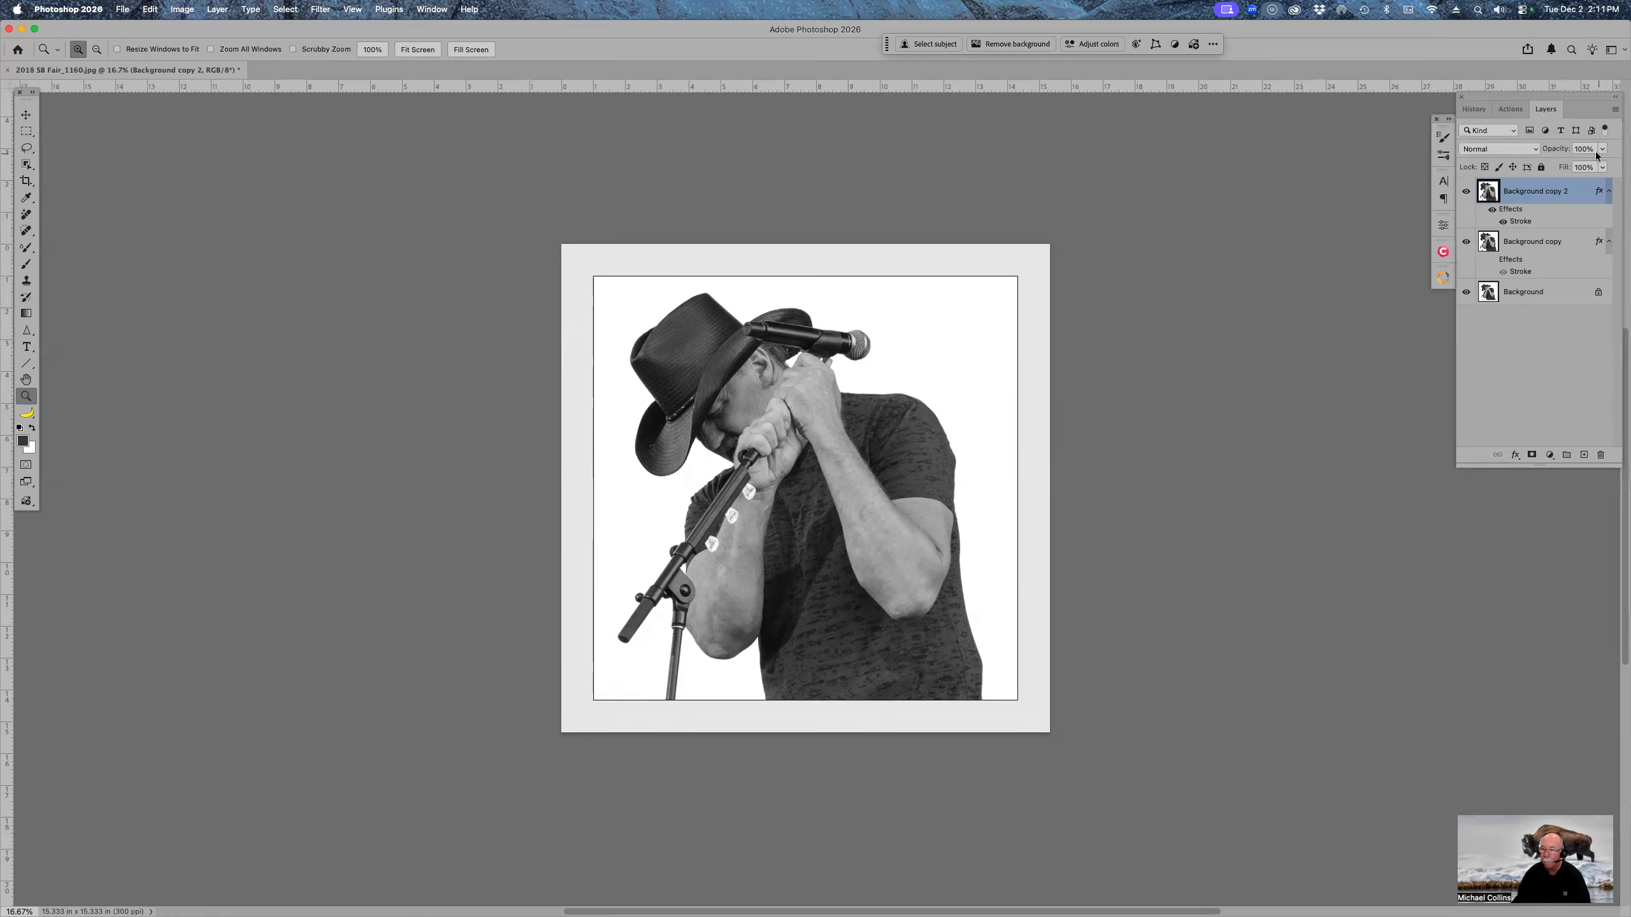
{"action": "left_click_drag", "start_coordinate": [1562, 167], "coordinate": [1418, 164]}
Step: Scale the Background copy 2 layer proportionally to 102% and inspect the gap between its stroke and the photo's corner
{"action": "key", "text": "super+t"}
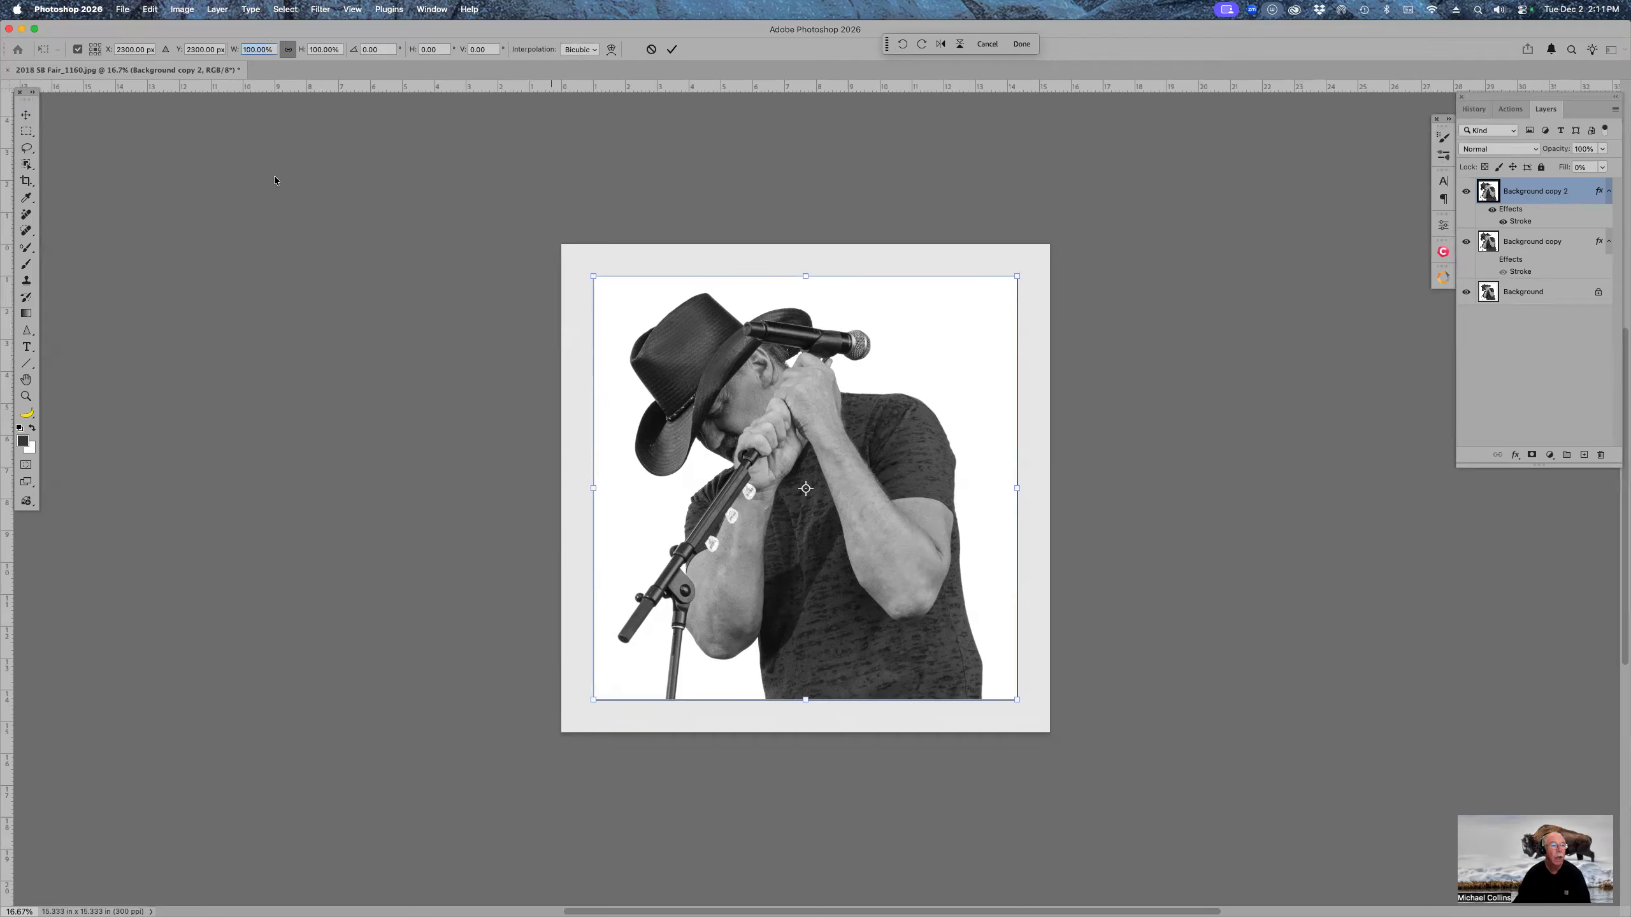
{"action": "type", "text": "10"}
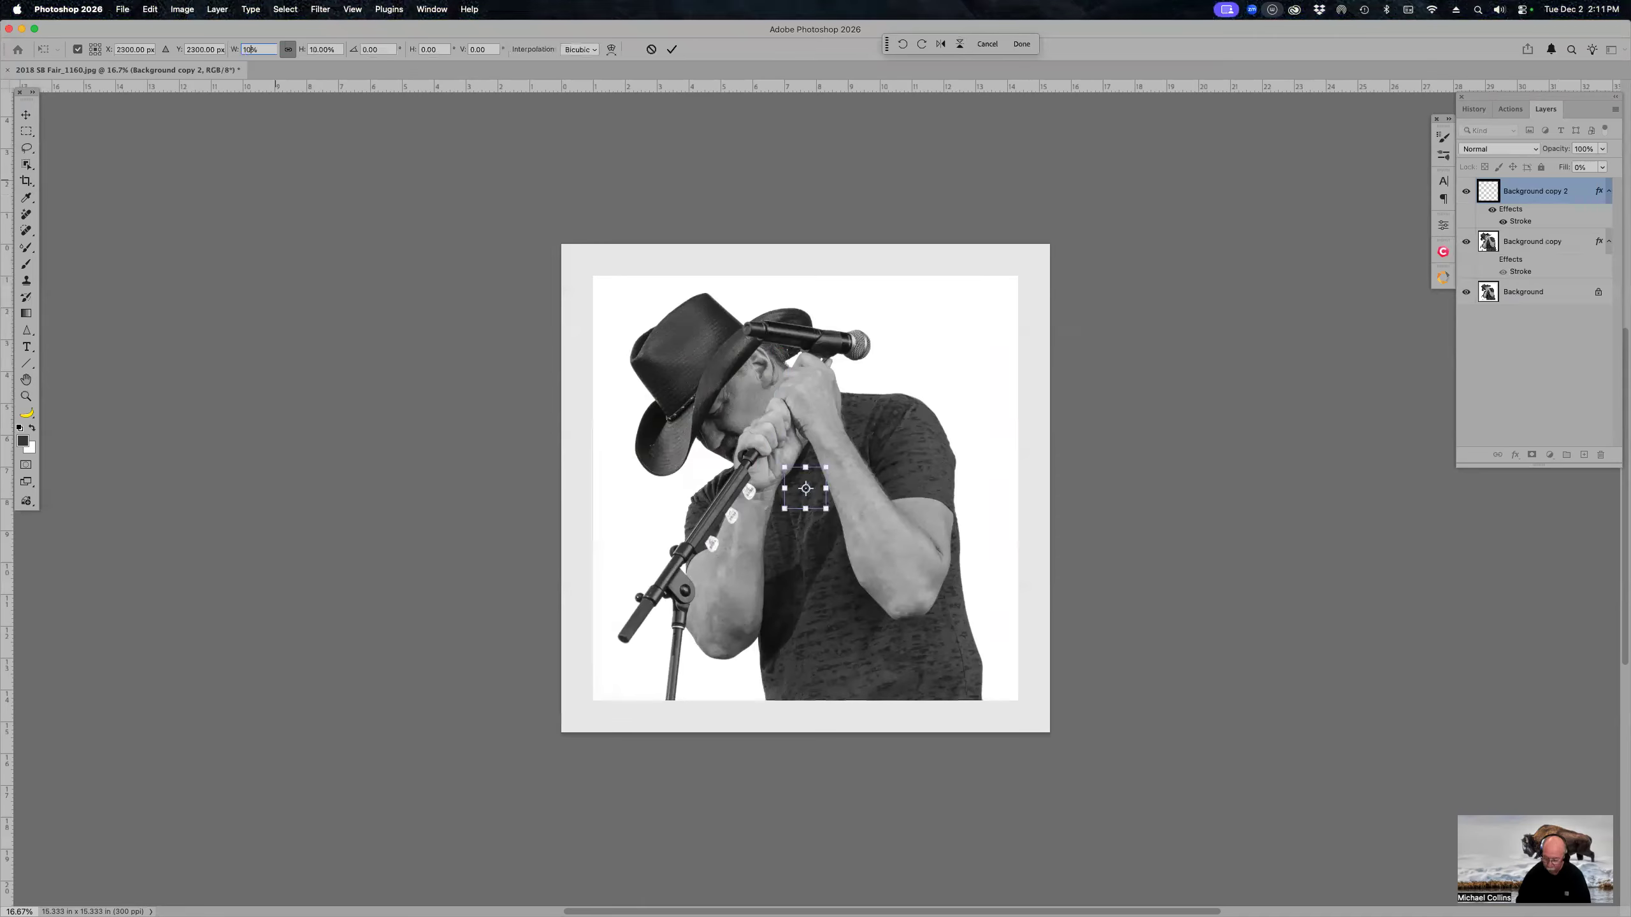
{"action": "type", "text": "2"}
{"action": "key", "text": "Return"}
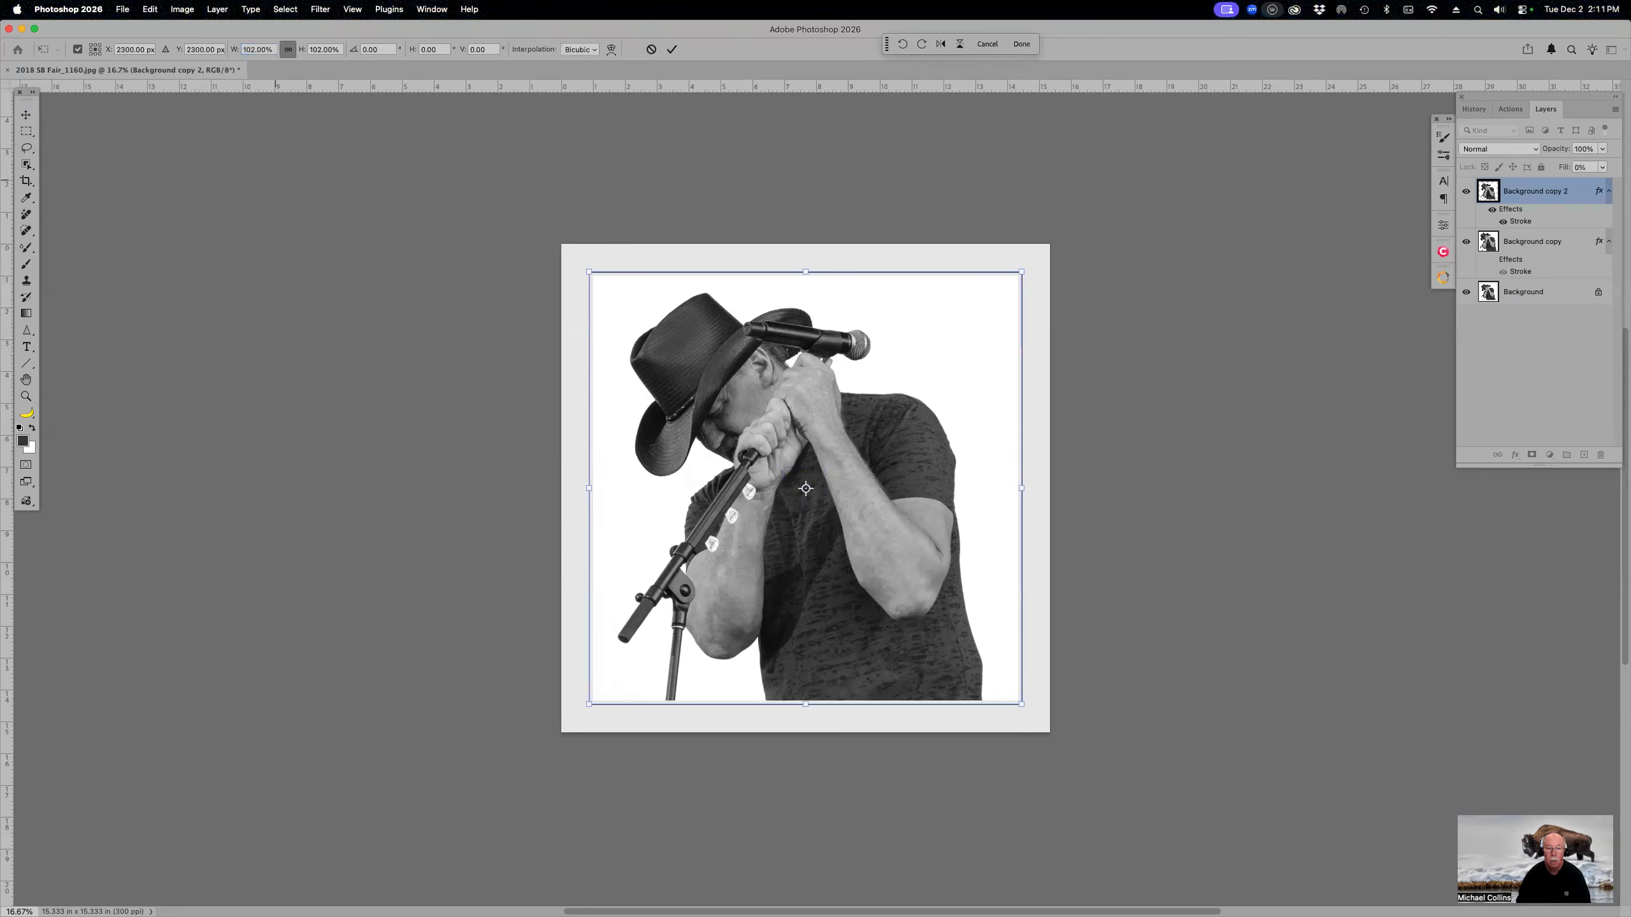
{"action": "key", "text": "Return"}
{"action": "key", "text": "z"}
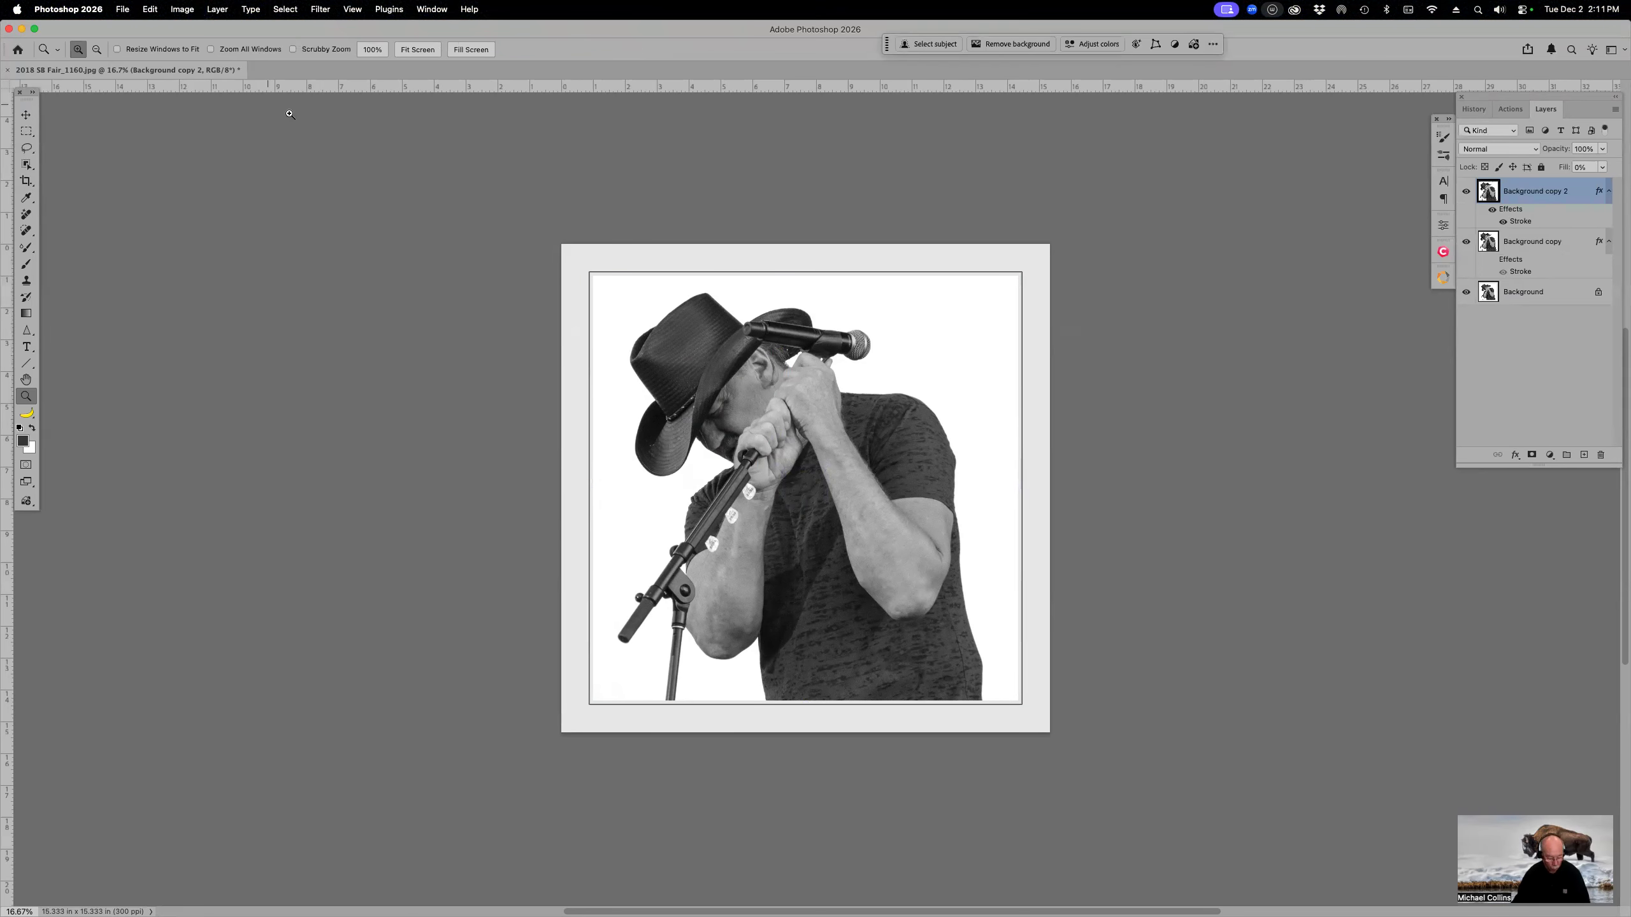
{"action": "left_click_drag", "start_coordinate": [565, 246], "coordinate": [662, 331]}
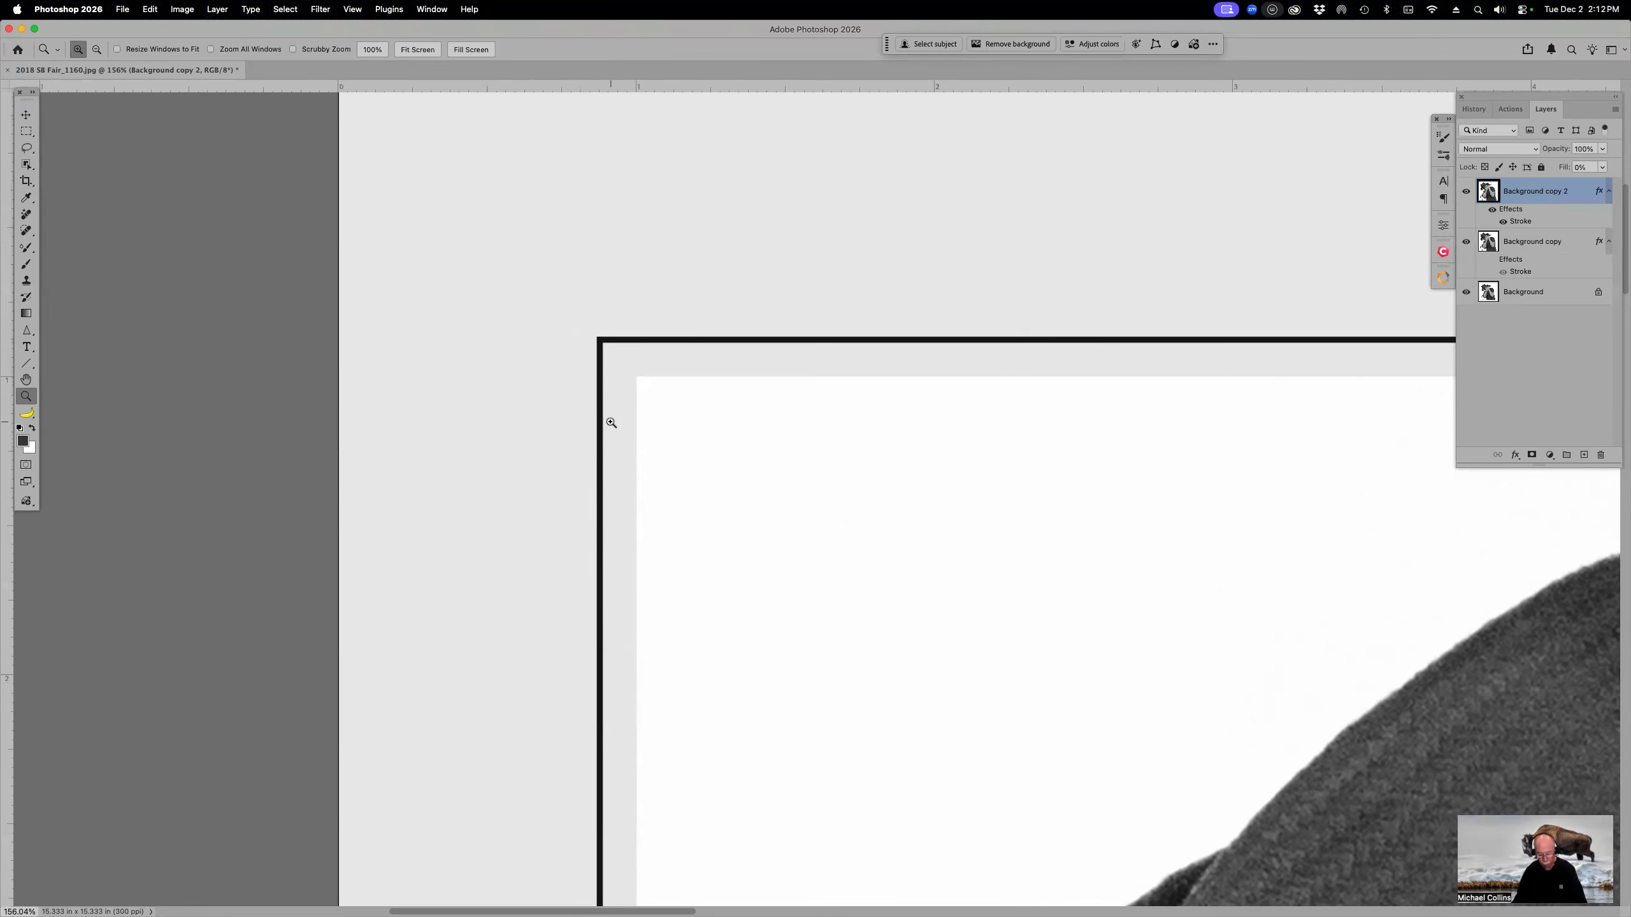
{"action": "key", "text": "super+0"}
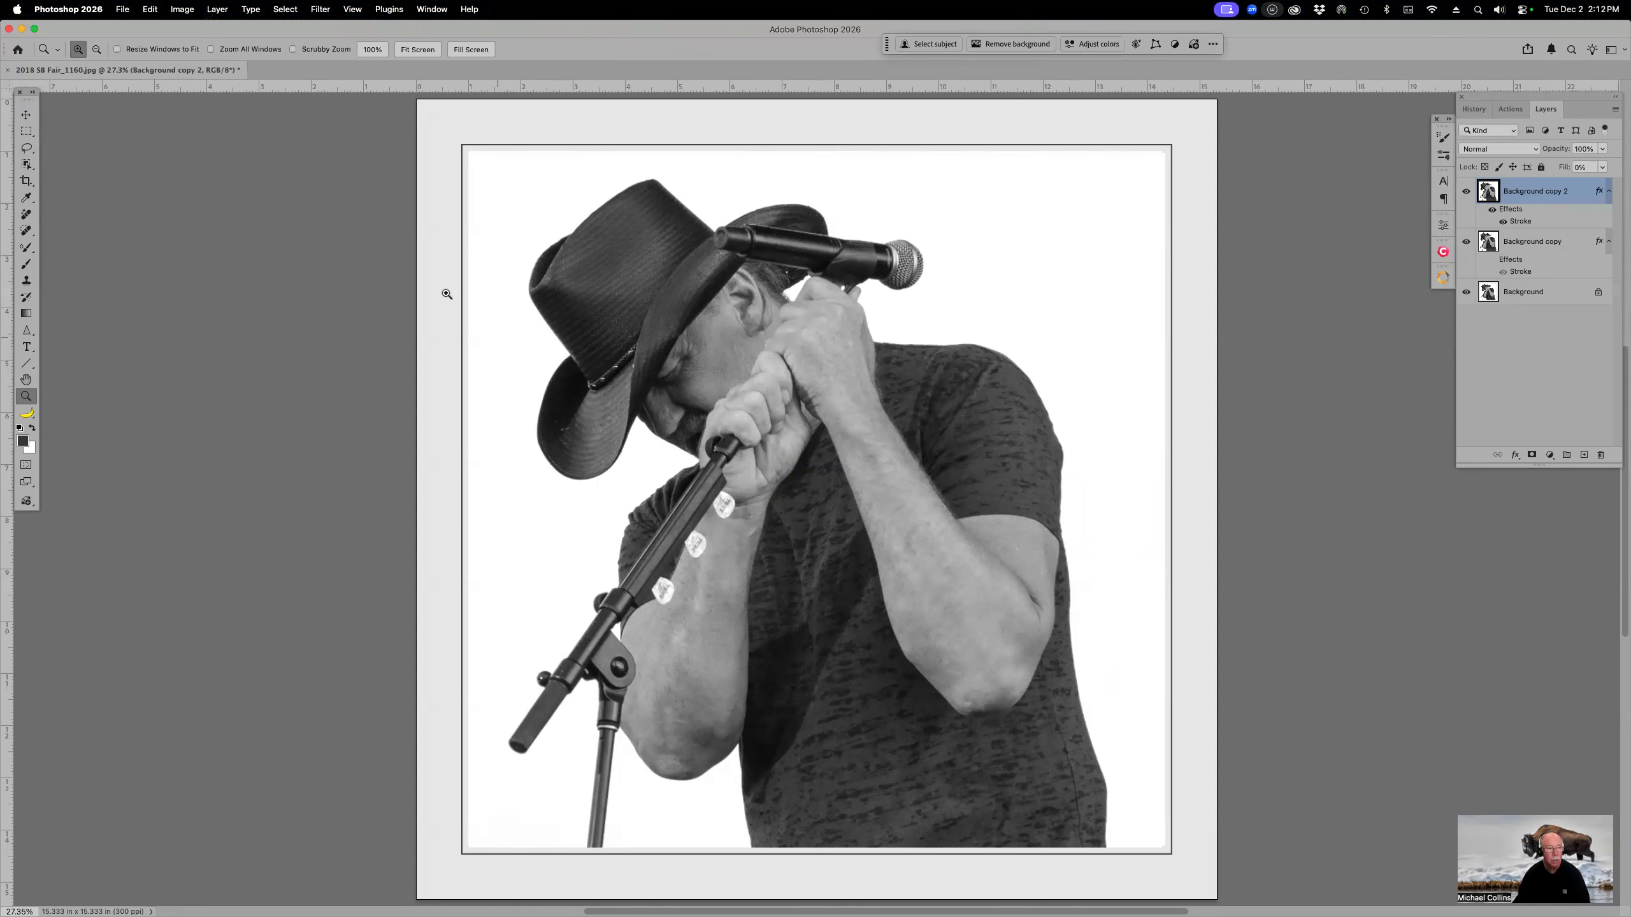
Step: Enlarge the Background copy 2 layer by scaling it proportionally to 101%
{"action": "key", "text": "super+t"}
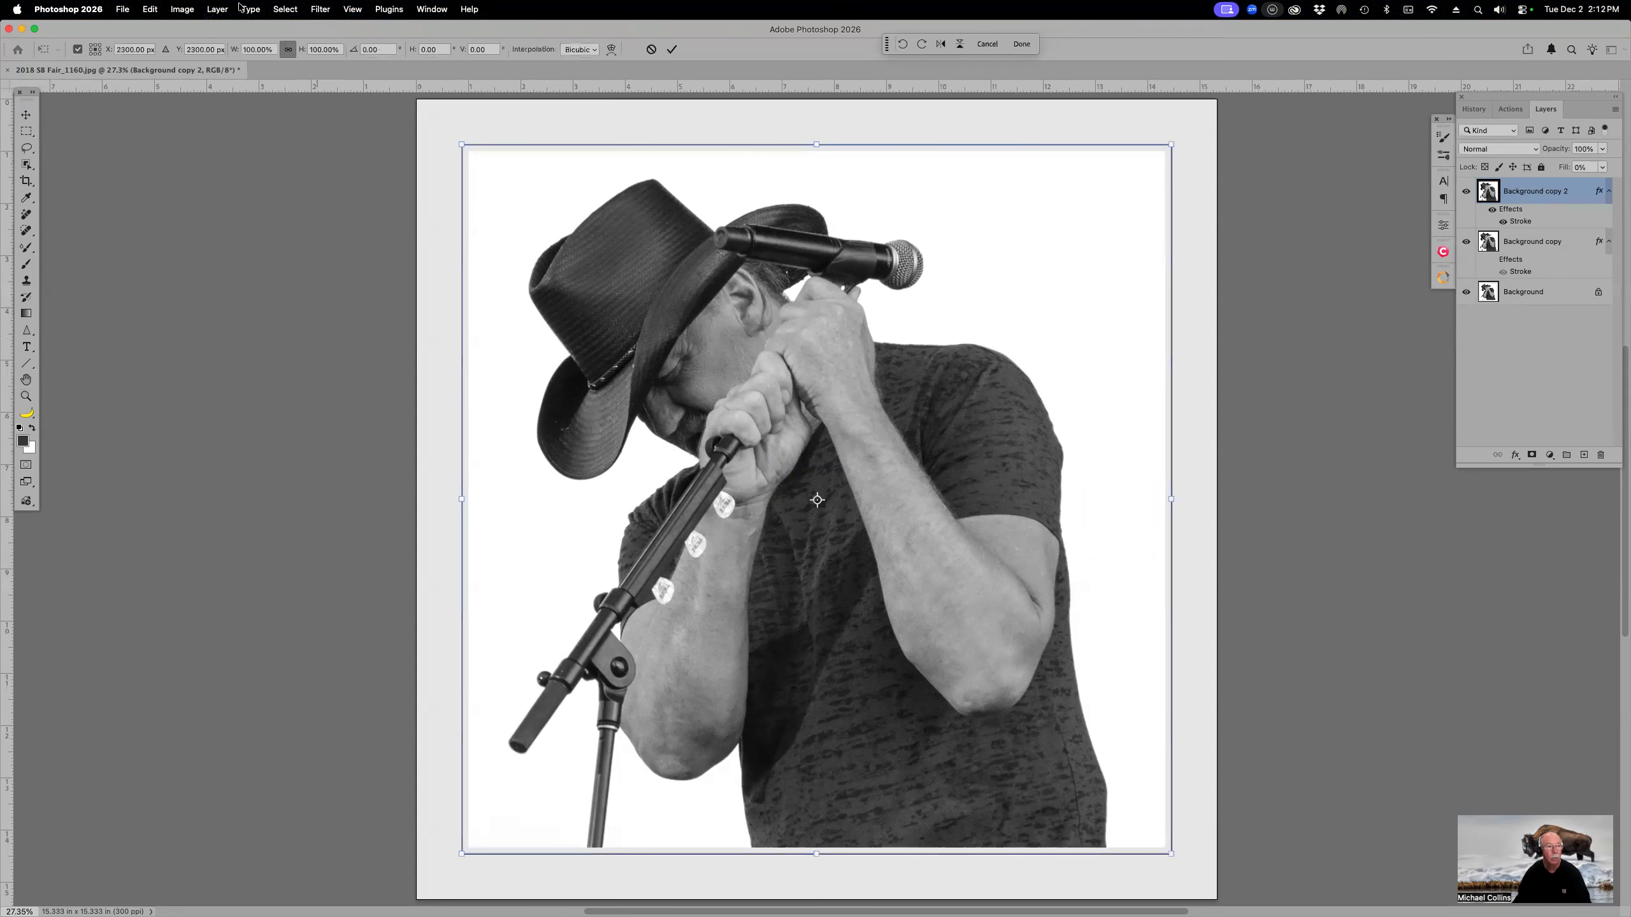
{"action": "left_click", "coordinate": [253, 52]}
{"action": "type", "text": "101"}
{"action": "key", "text": "Return"}
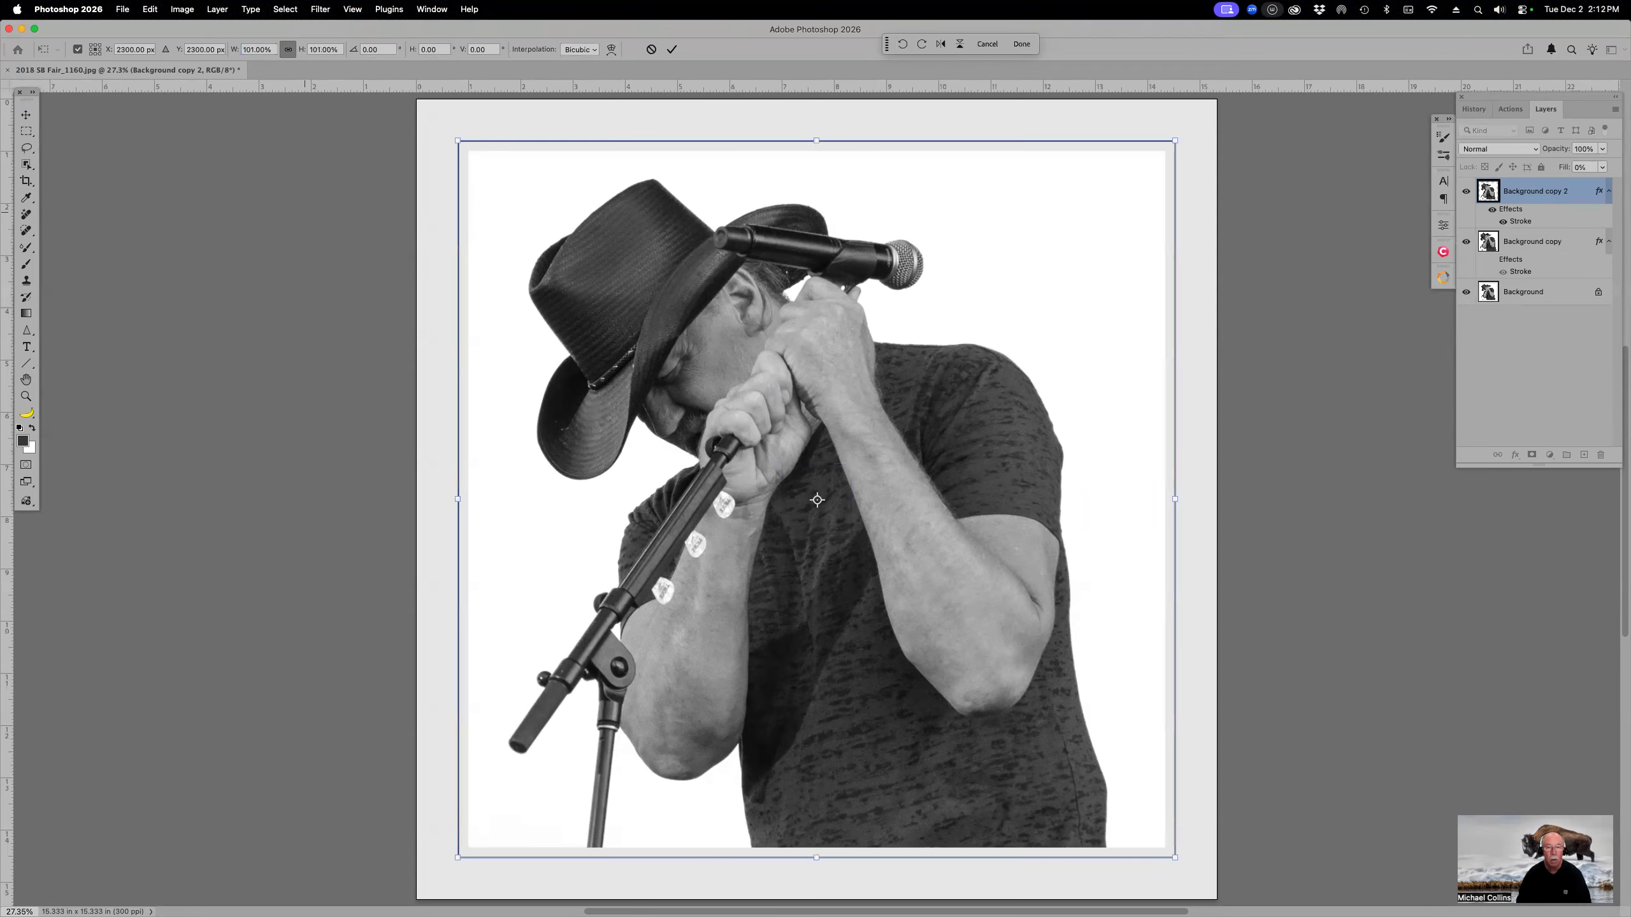
{"action": "key", "text": "Return"}
{"action": "key", "text": "z"}
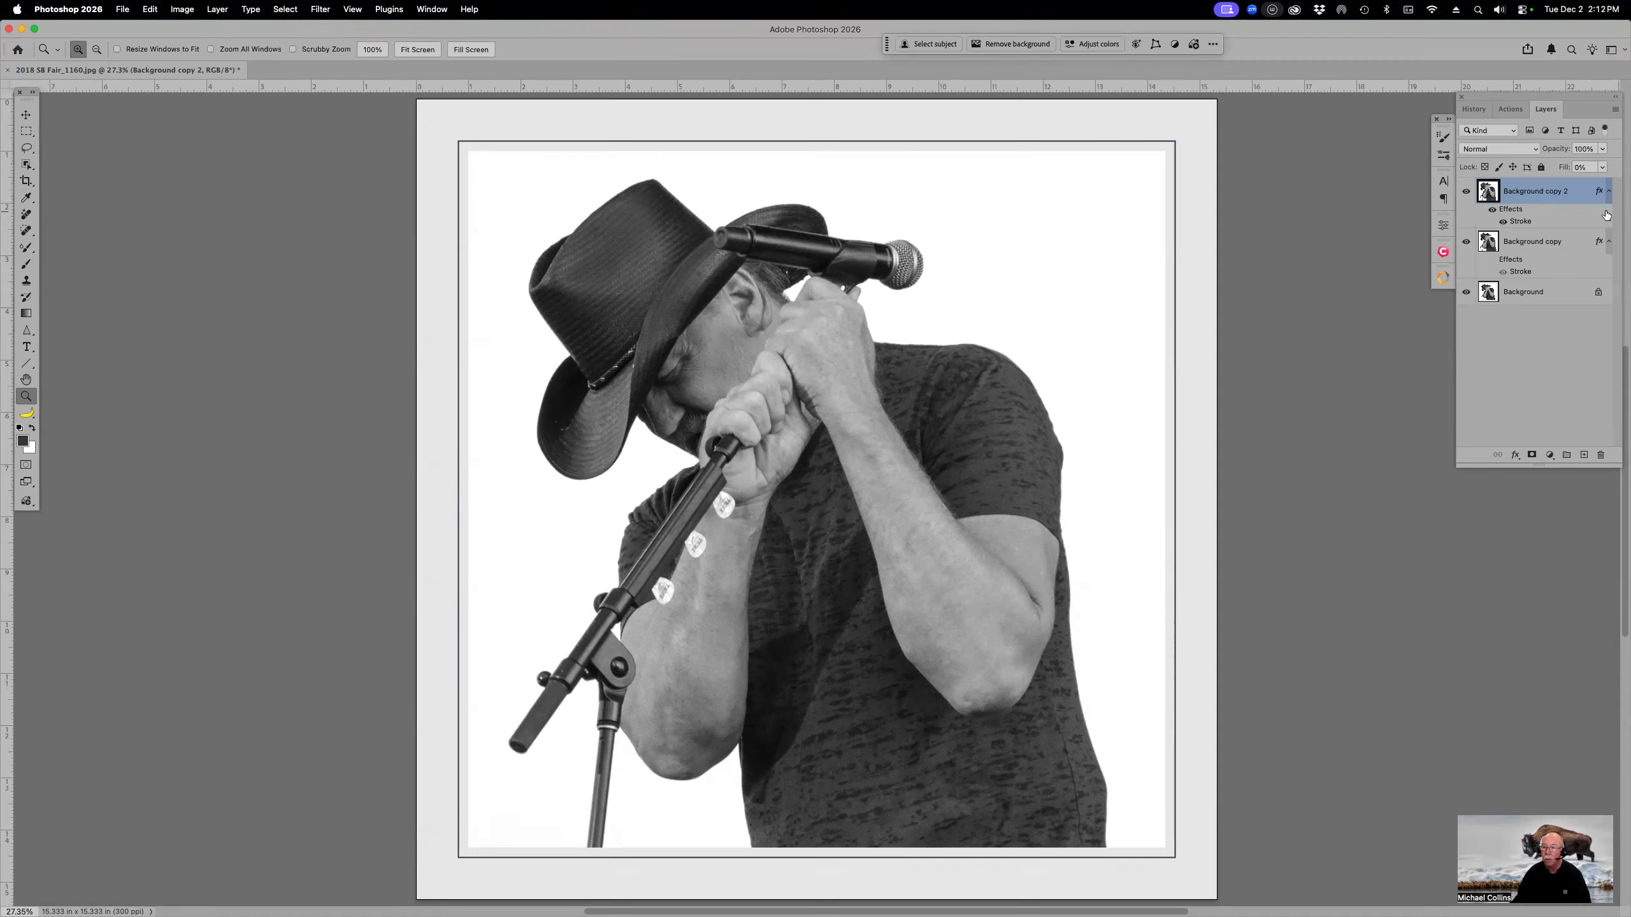
Step: Change the stroke color of the Background copy 2 layer to medium gray #838282
{"action": "double_click", "coordinate": [1526, 223]}
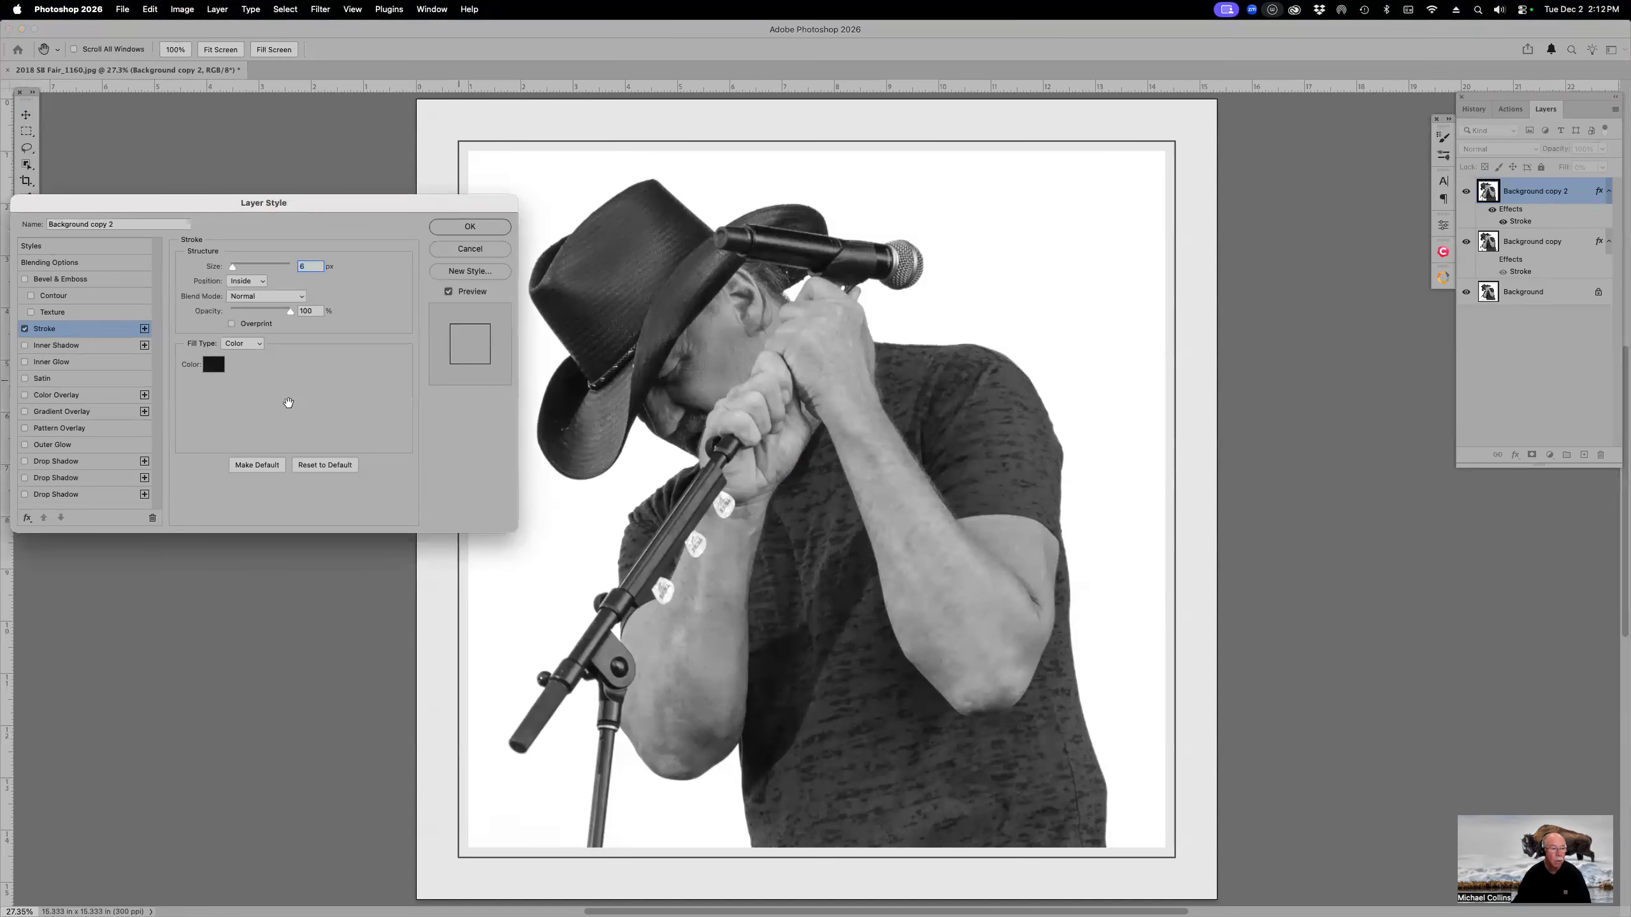
{"action": "left_click", "coordinate": [215, 366]}
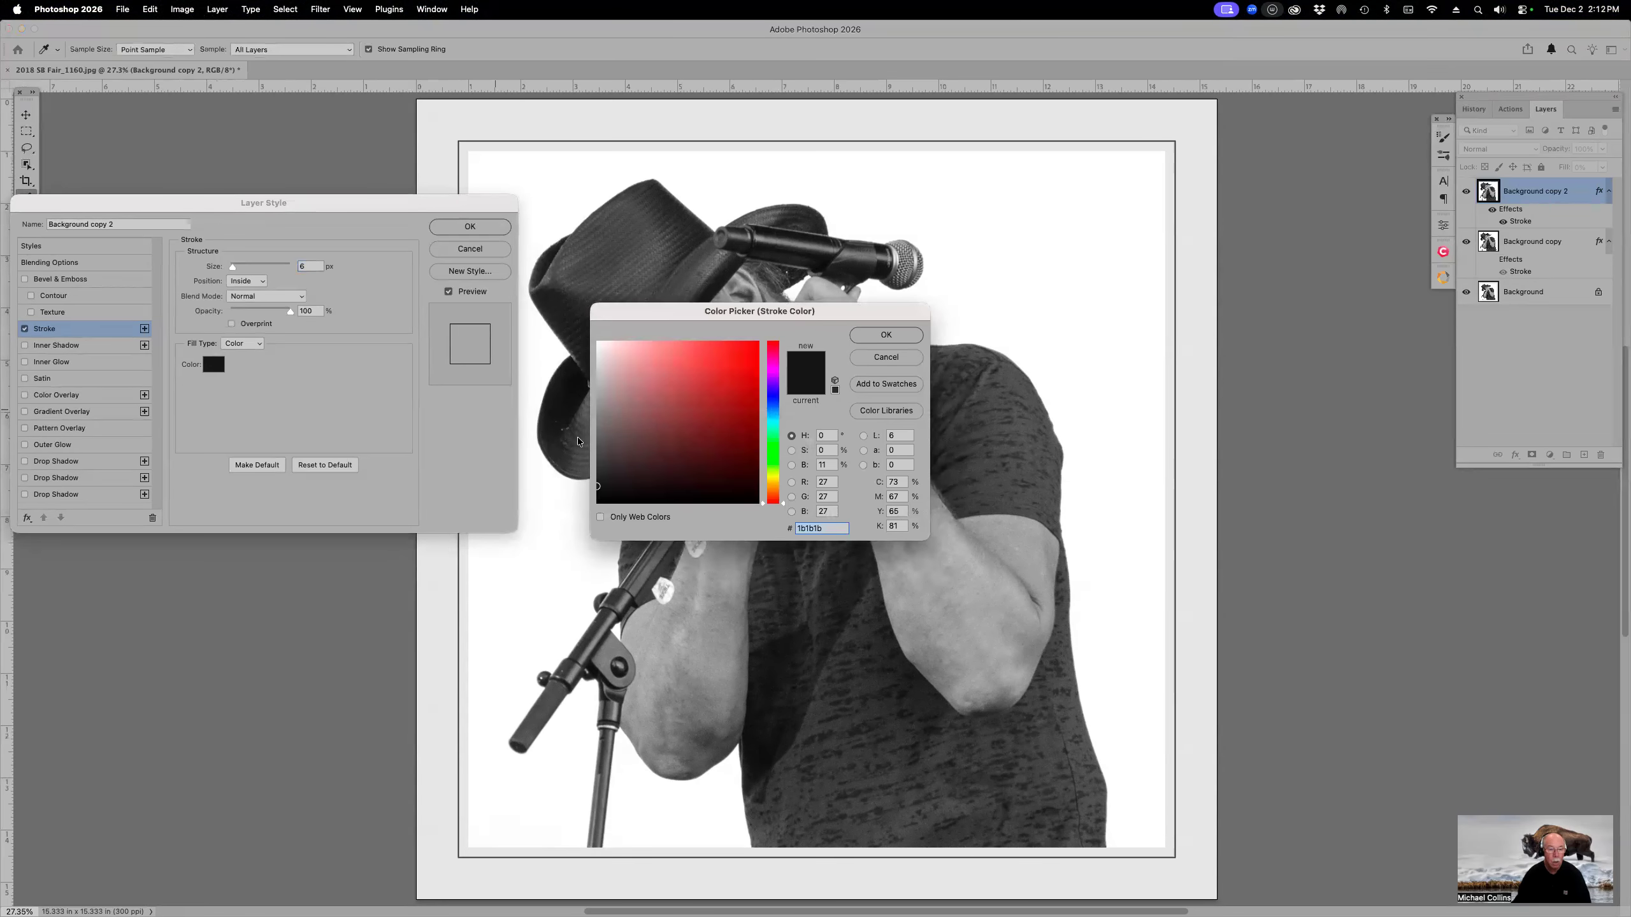
{"action": "left_click", "coordinate": [597, 420]}
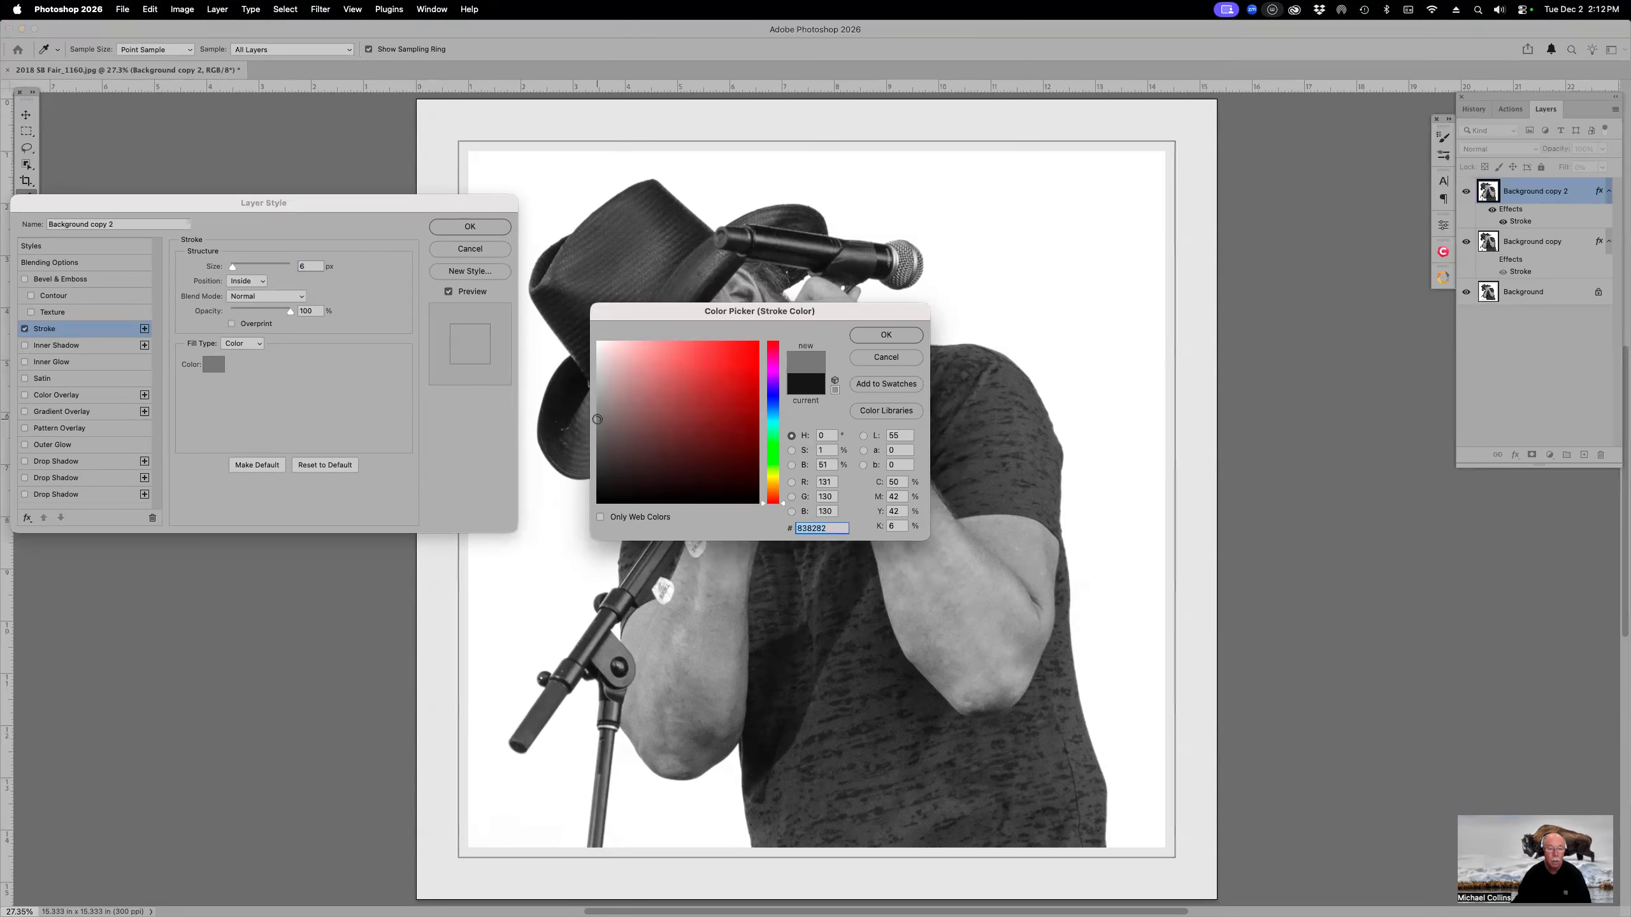
{"action": "left_click", "coordinate": [886, 335]}
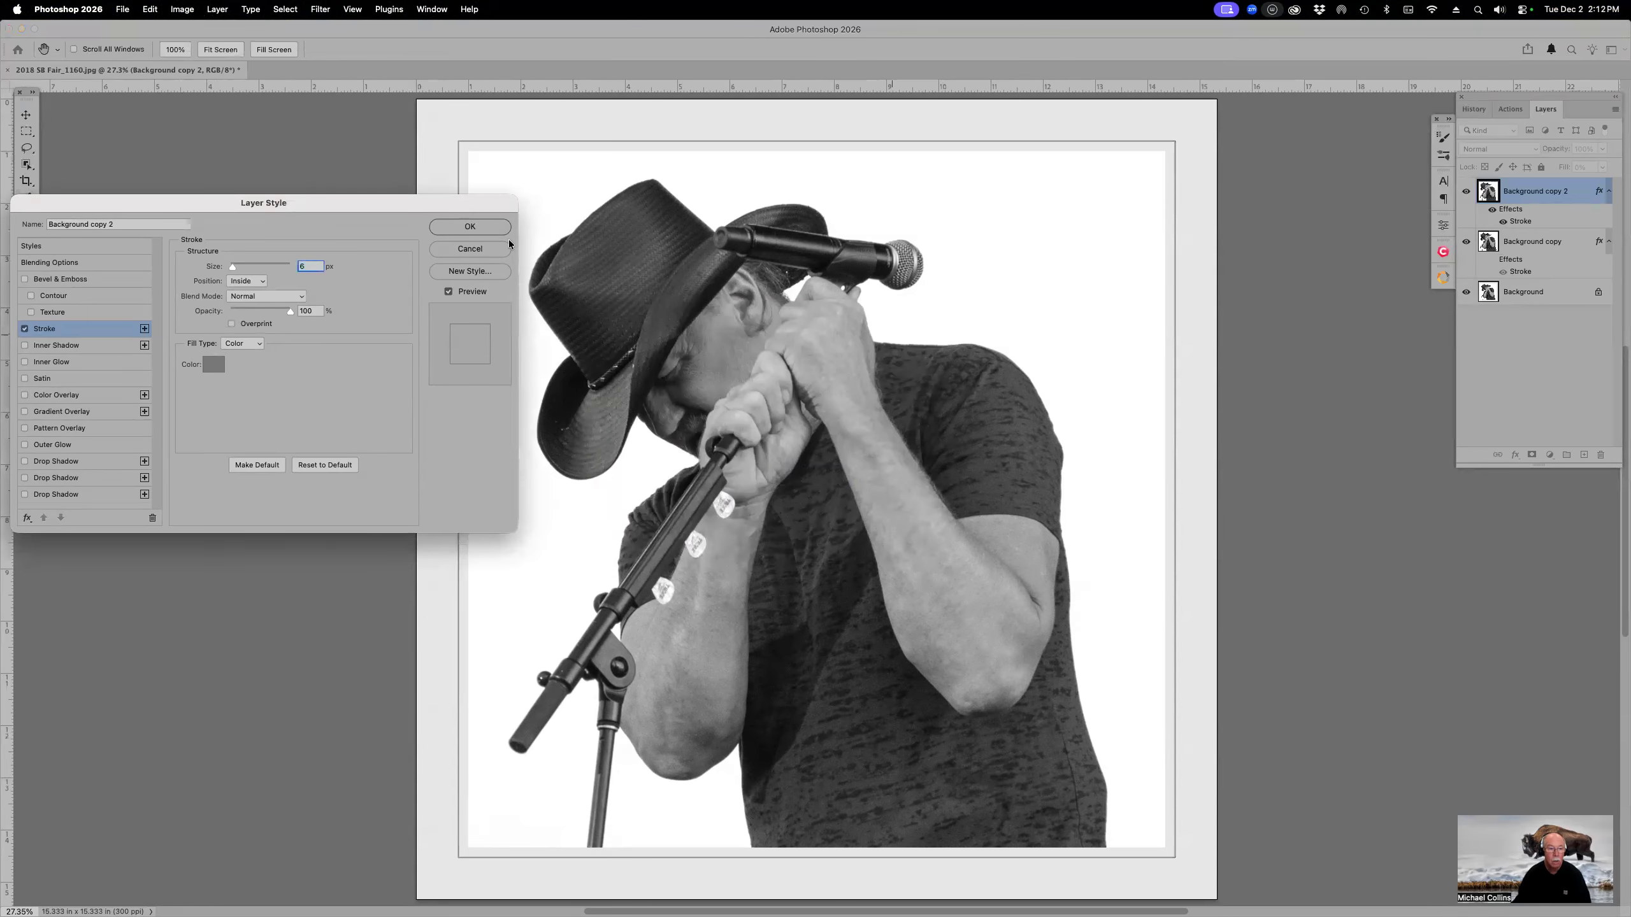
{"action": "left_click", "coordinate": [470, 227]}
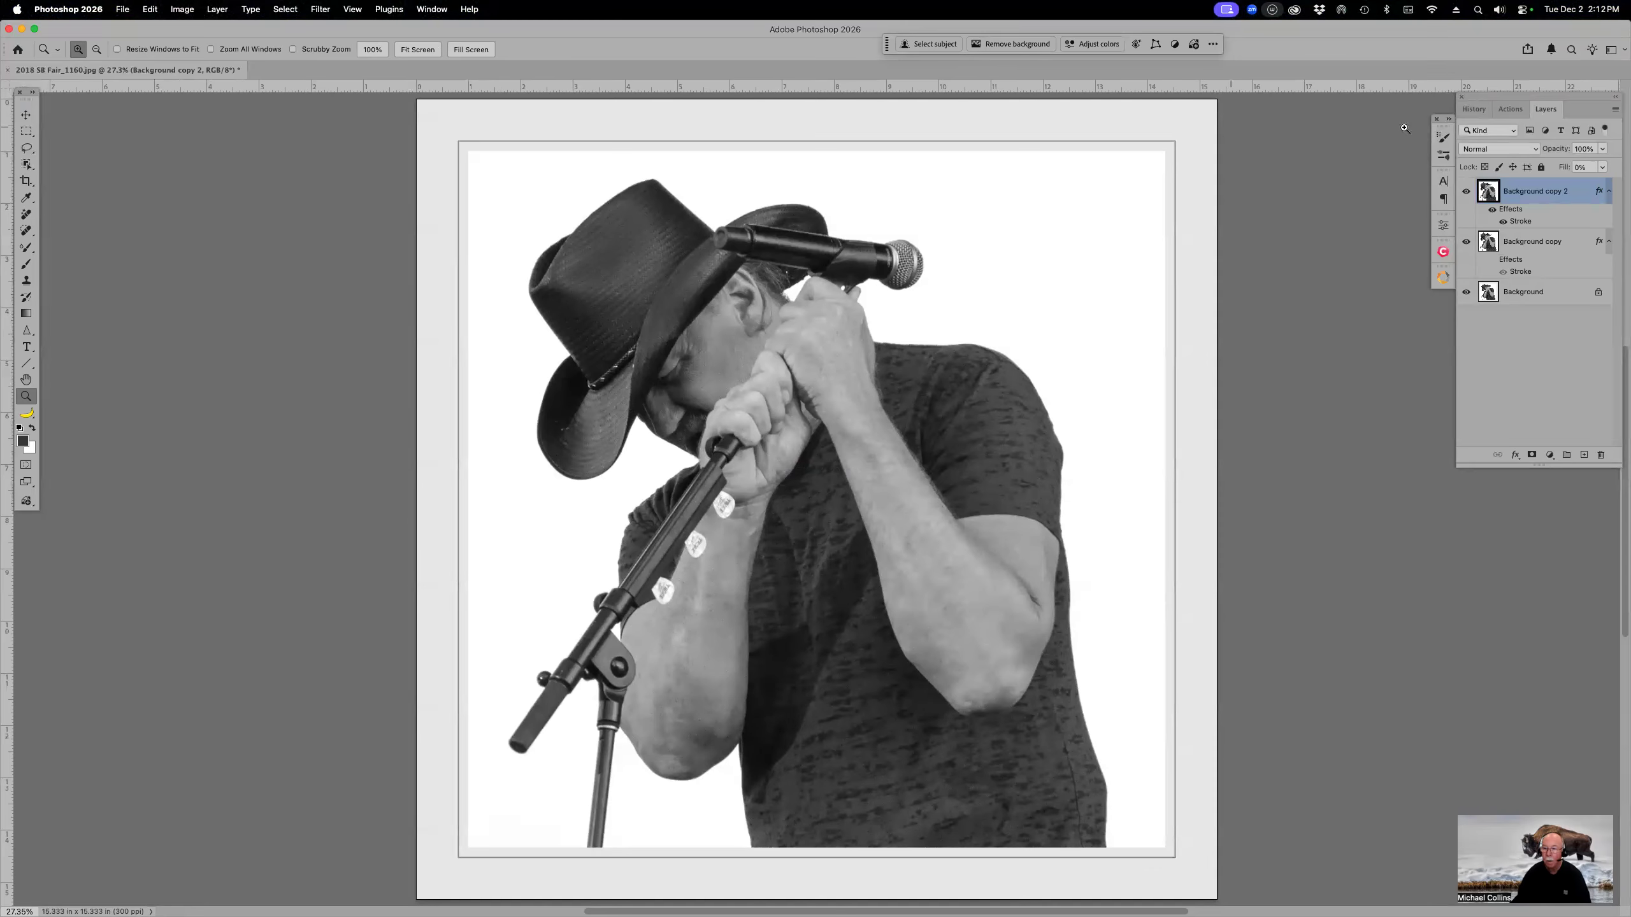
Step: Compare the image before and after the last stroke change using the document history
{"action": "left_click", "coordinate": [1474, 108]}
{"action": "left_click", "coordinate": [1506, 287]}
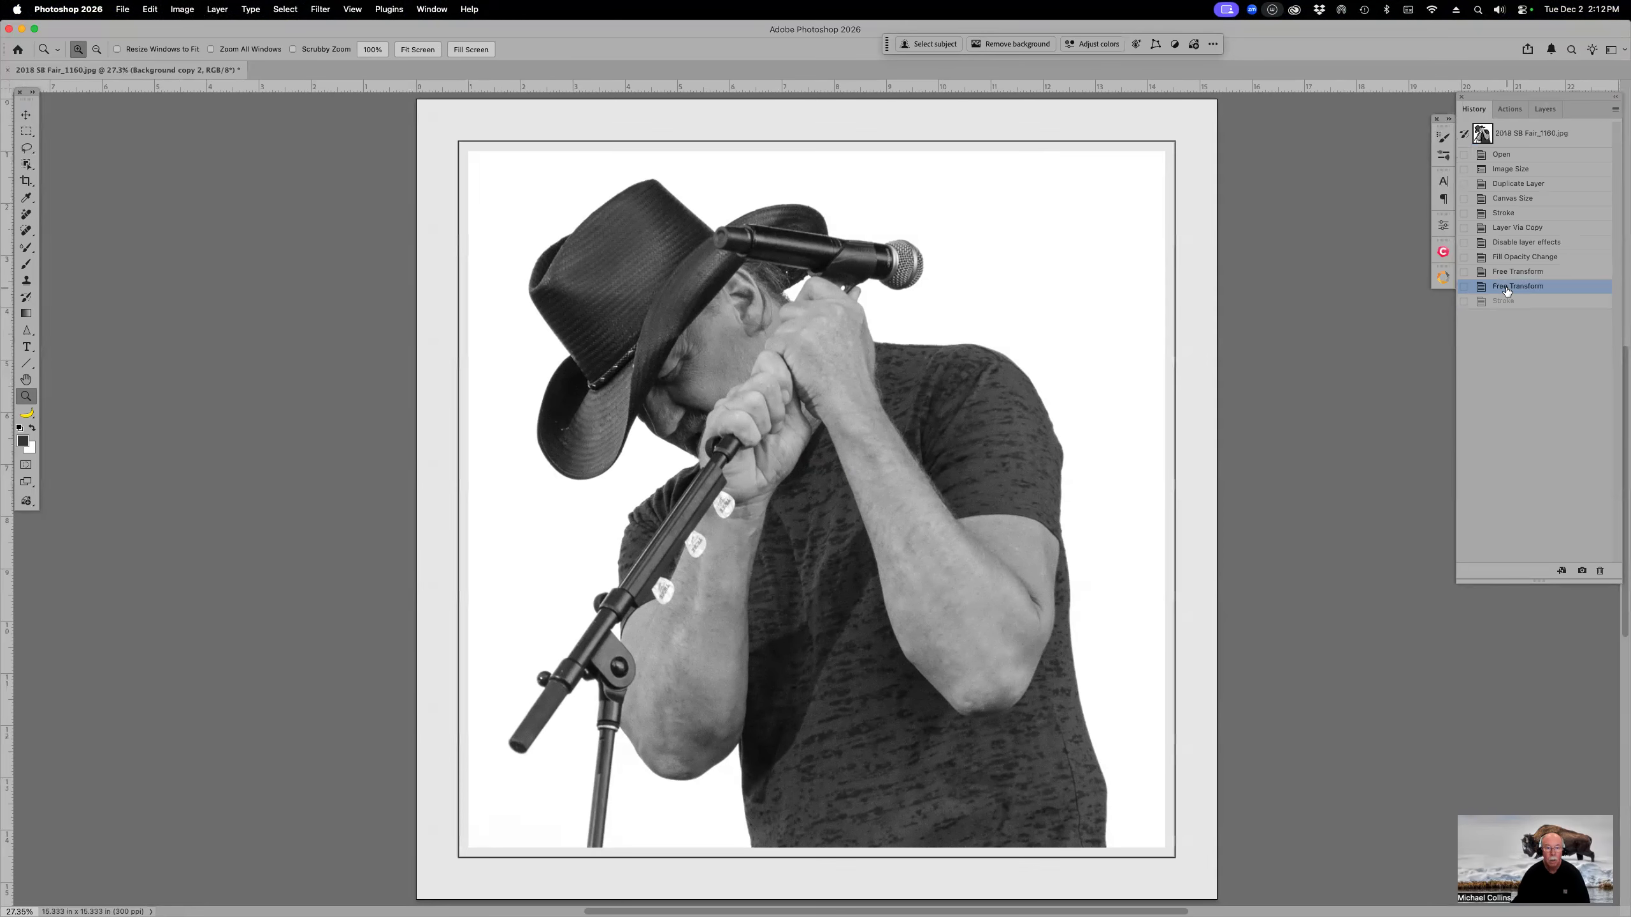
{"action": "left_click", "coordinate": [1512, 304]}
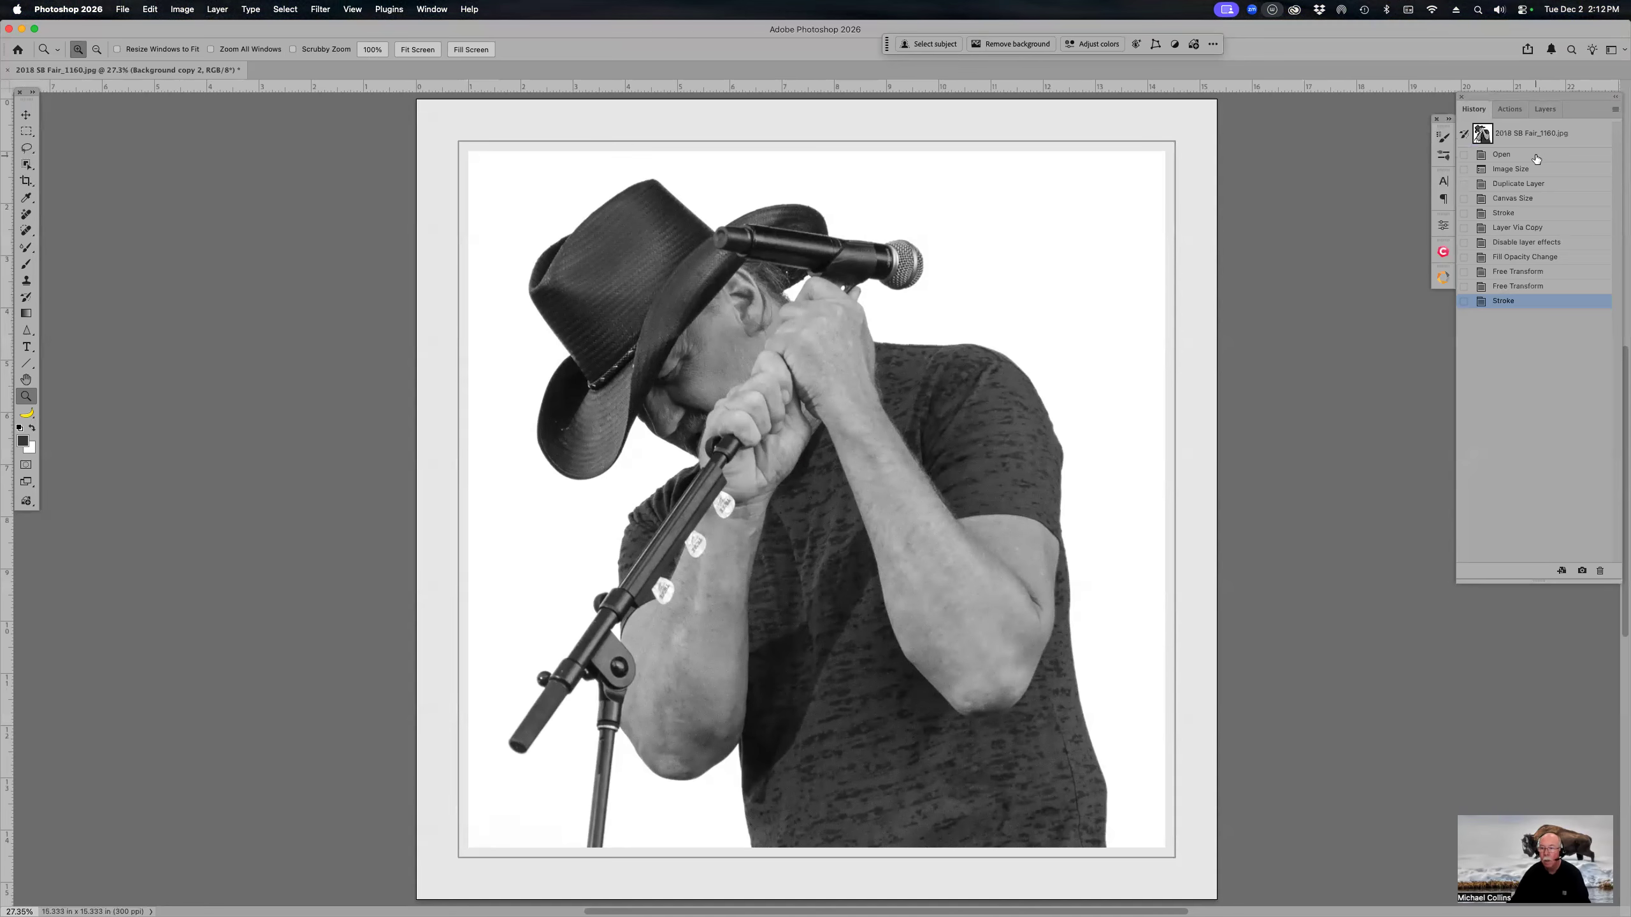
Step: Show the Background copy layer's effects again and change its stroke color to gray #a09f9f
{"action": "left_click", "coordinate": [1550, 110]}
{"action": "left_click", "coordinate": [1503, 272]}
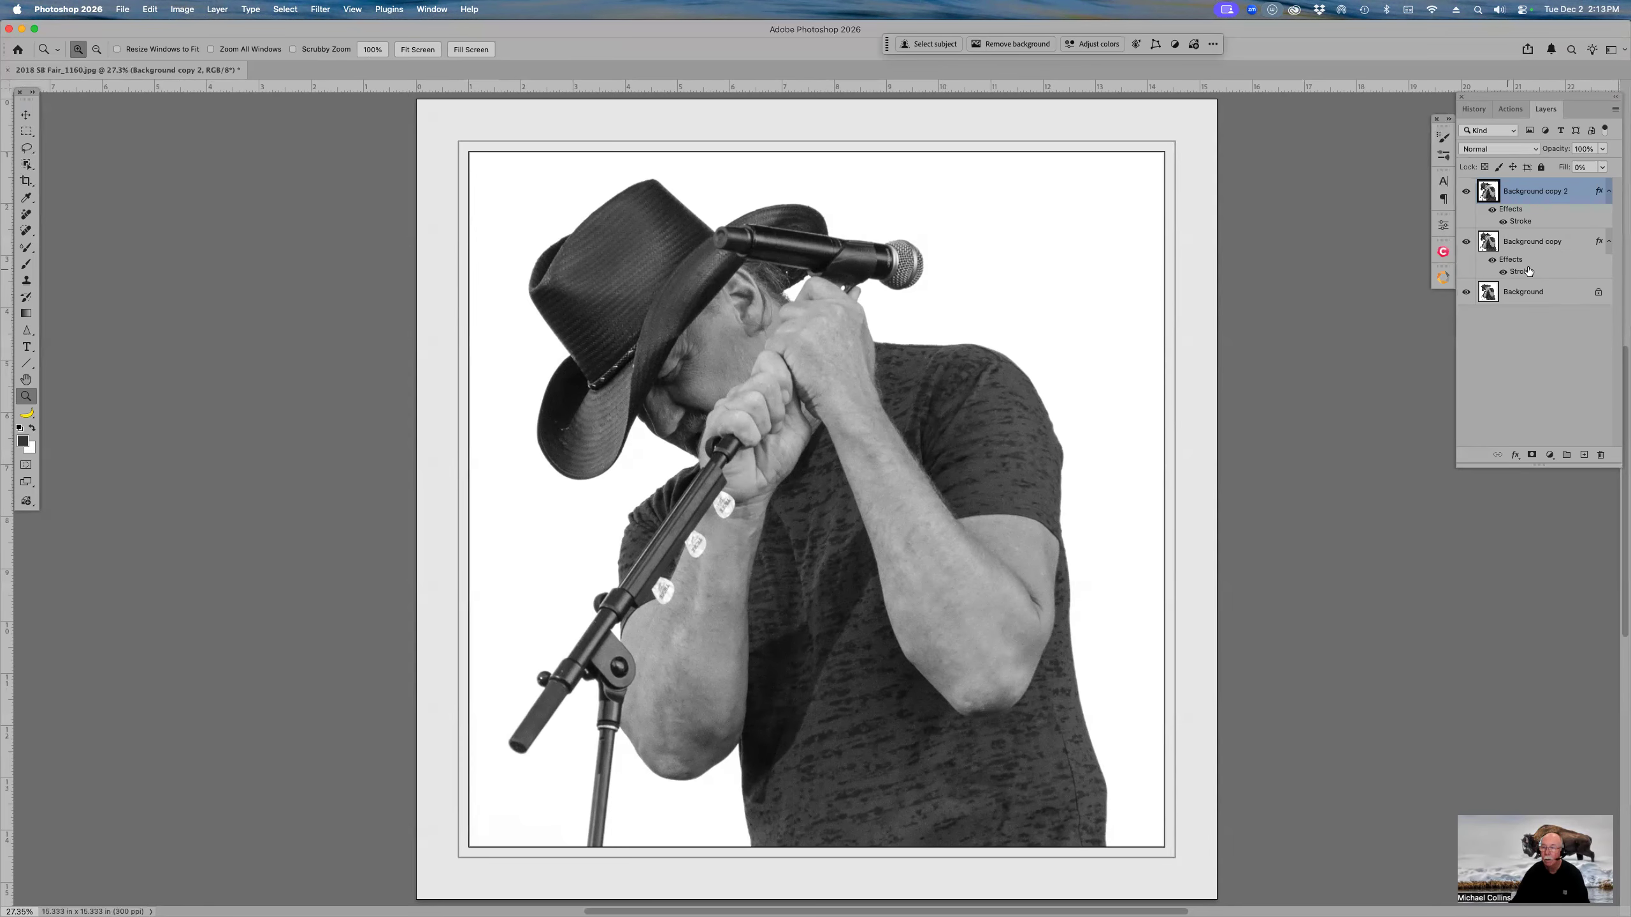
{"action": "double_click", "coordinate": [1533, 275]}
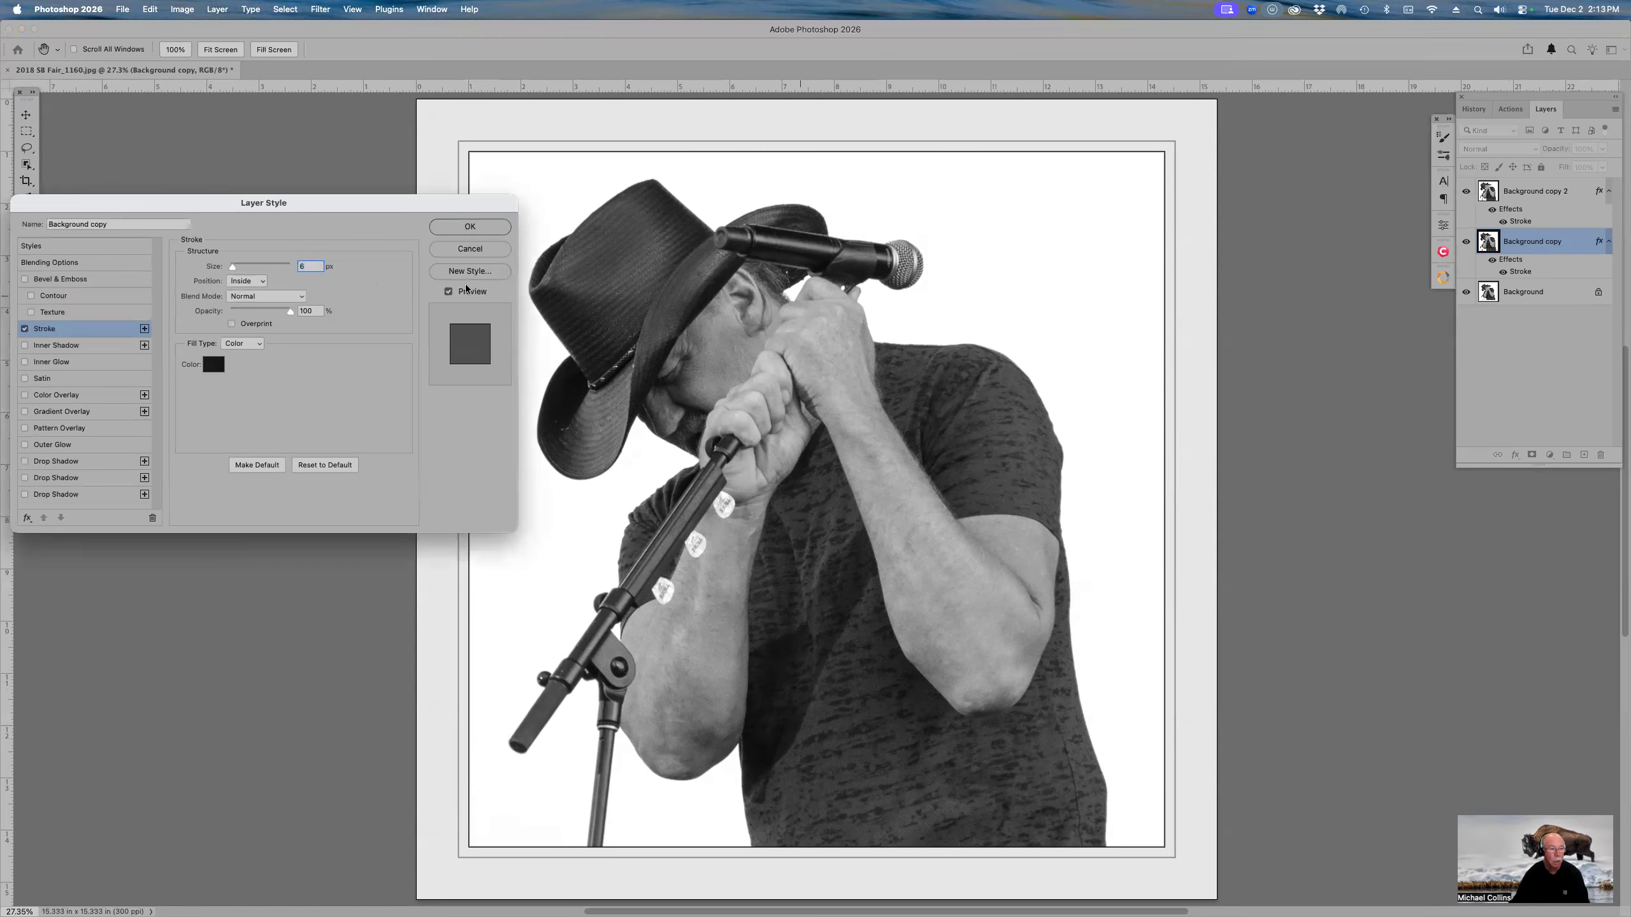
{"action": "left_click", "coordinate": [214, 365]}
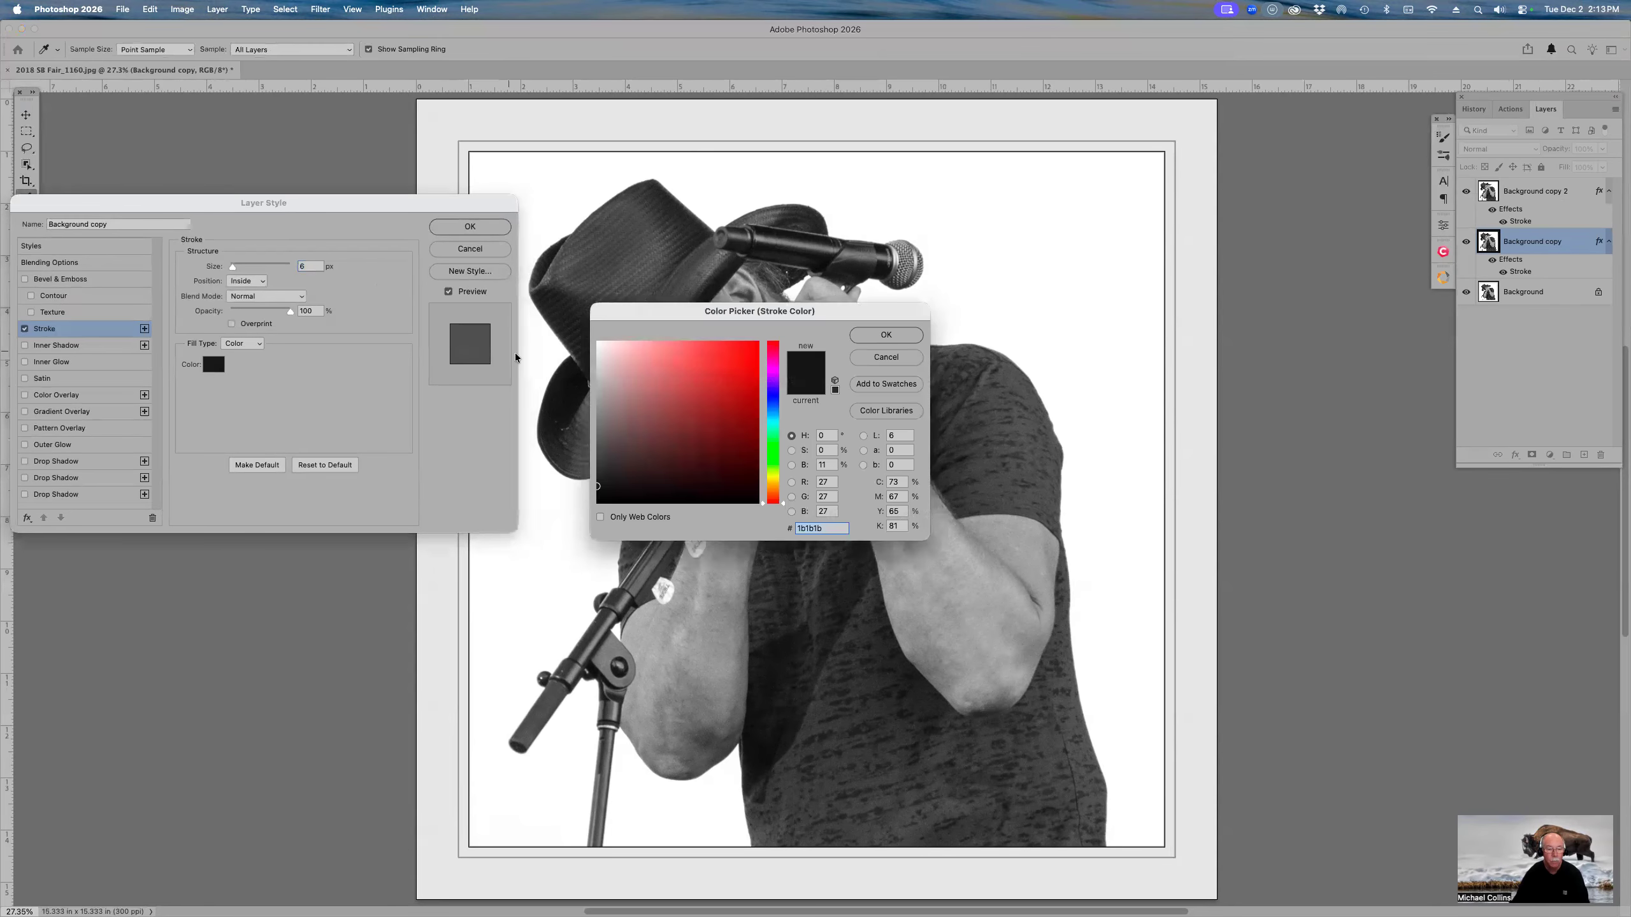
{"action": "left_click", "coordinate": [599, 401]}
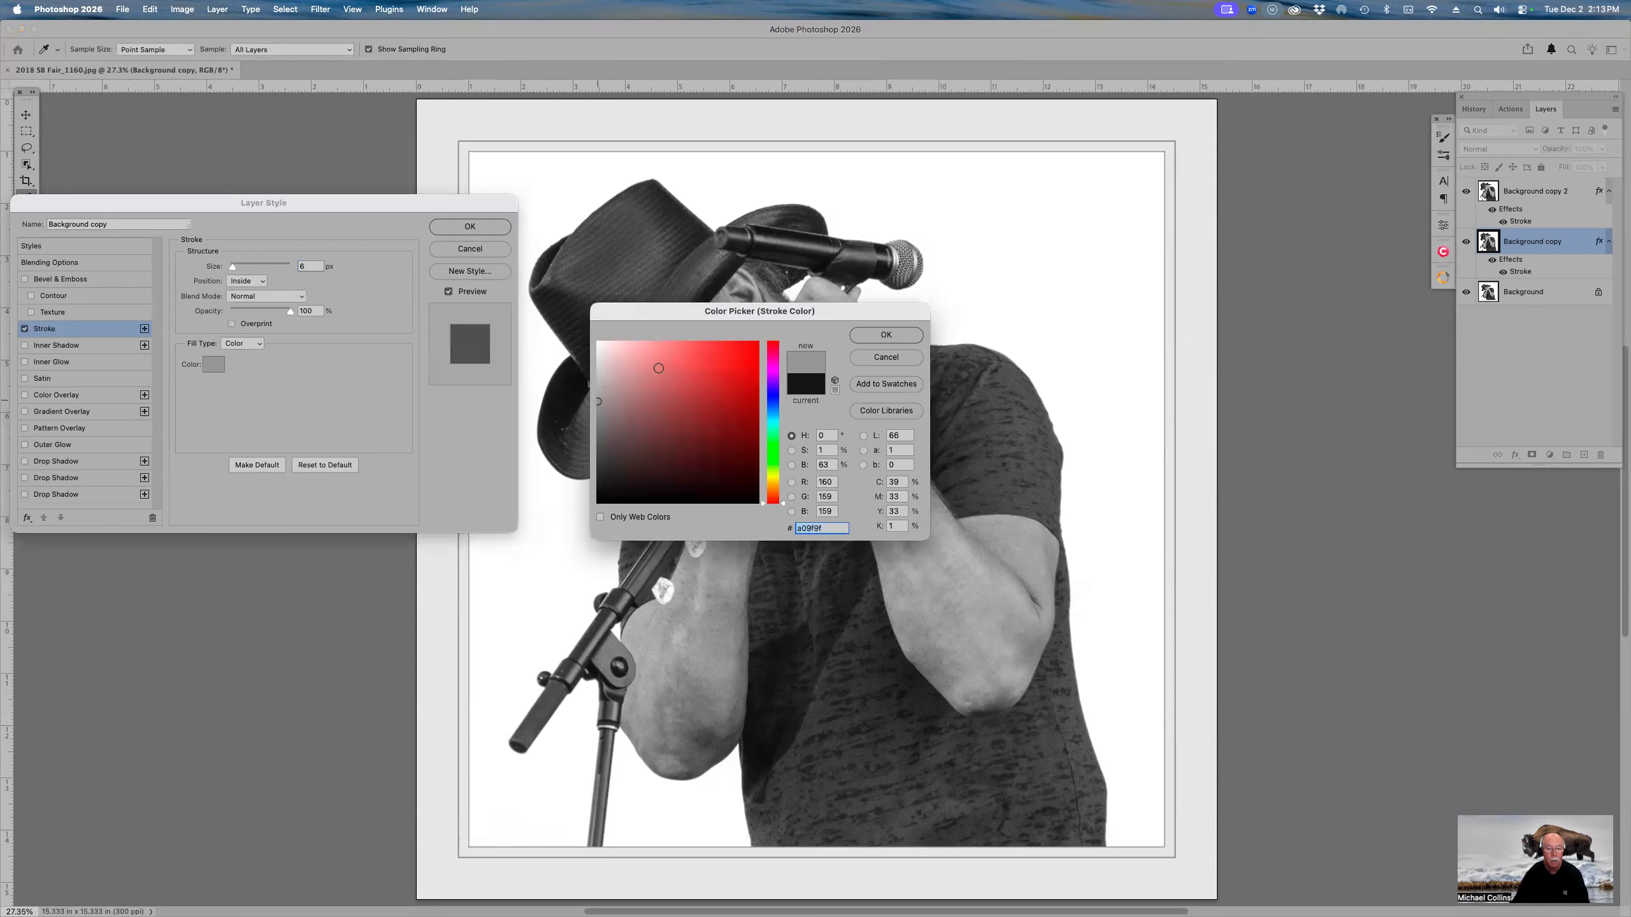
{"action": "left_click", "coordinate": [878, 334]}
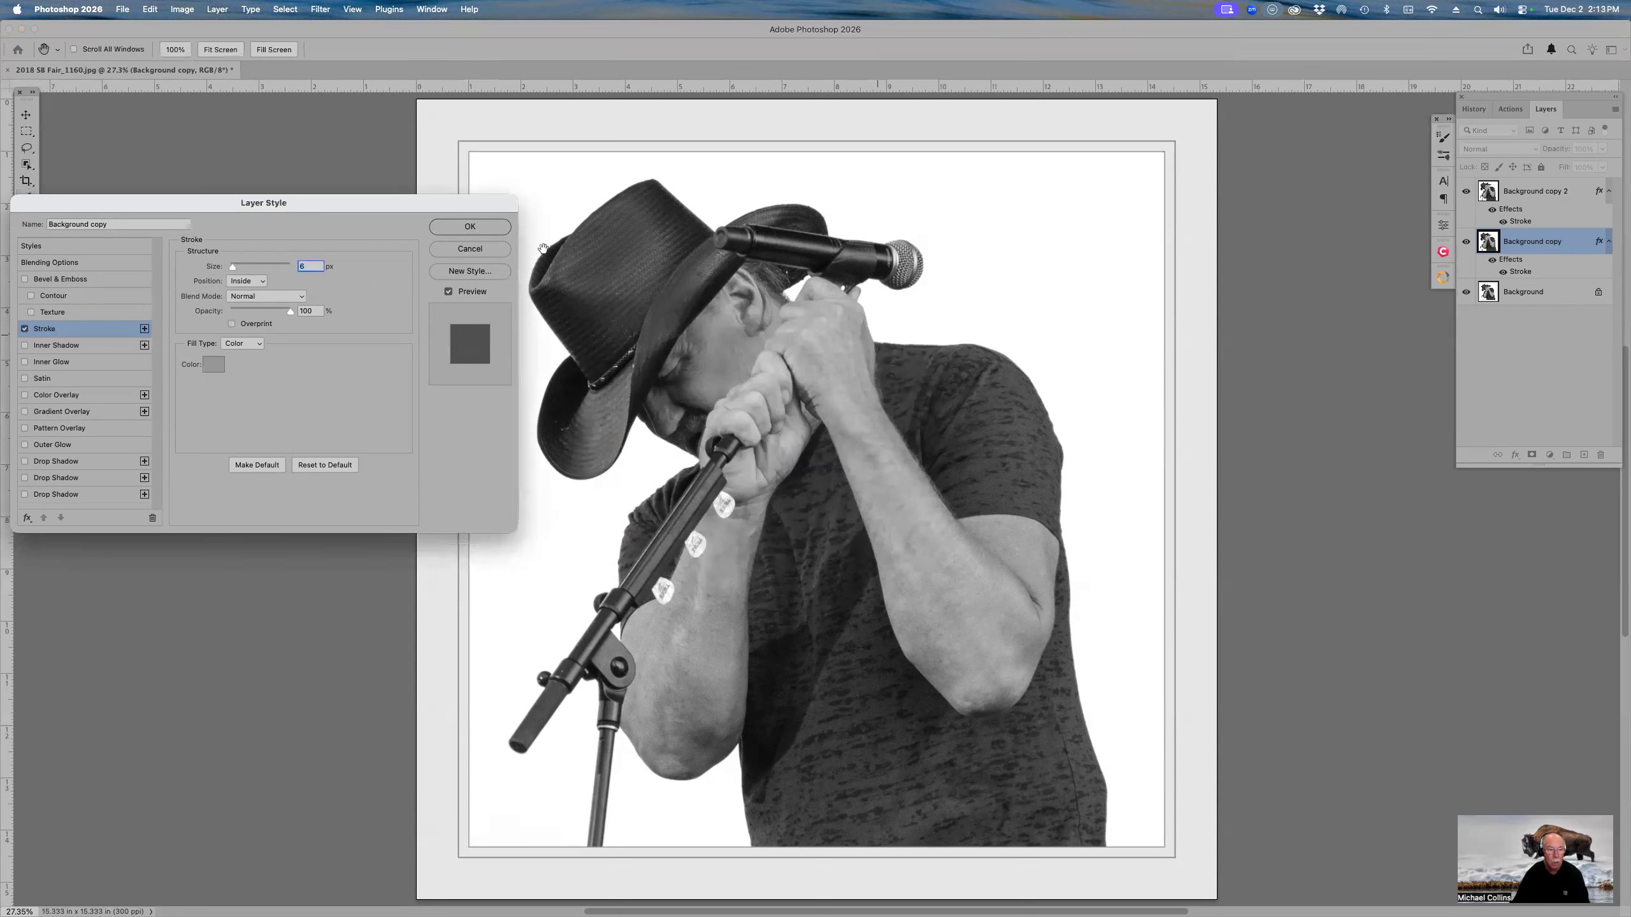
{"action": "left_click", "coordinate": [471, 226]}
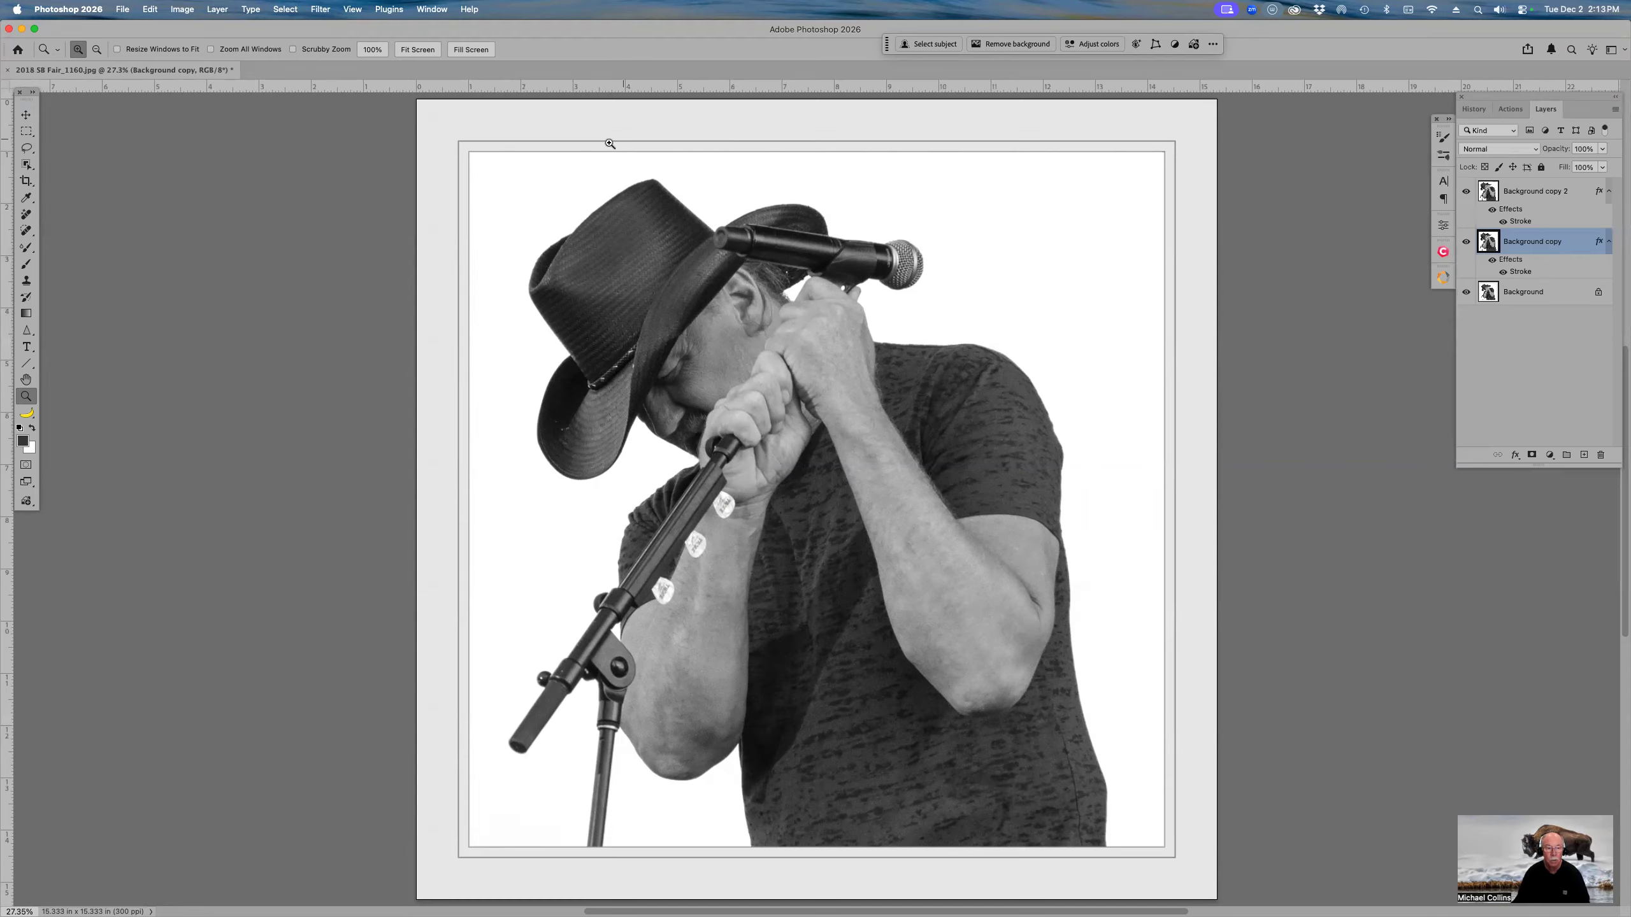
Step: Hide the Background copy layer's stroke and set the Background copy 2 stroke to light gray #b7b6b6 at 3 px
{"action": "left_click", "coordinate": [1502, 271]}
{"action": "double_click", "coordinate": [1516, 221]}
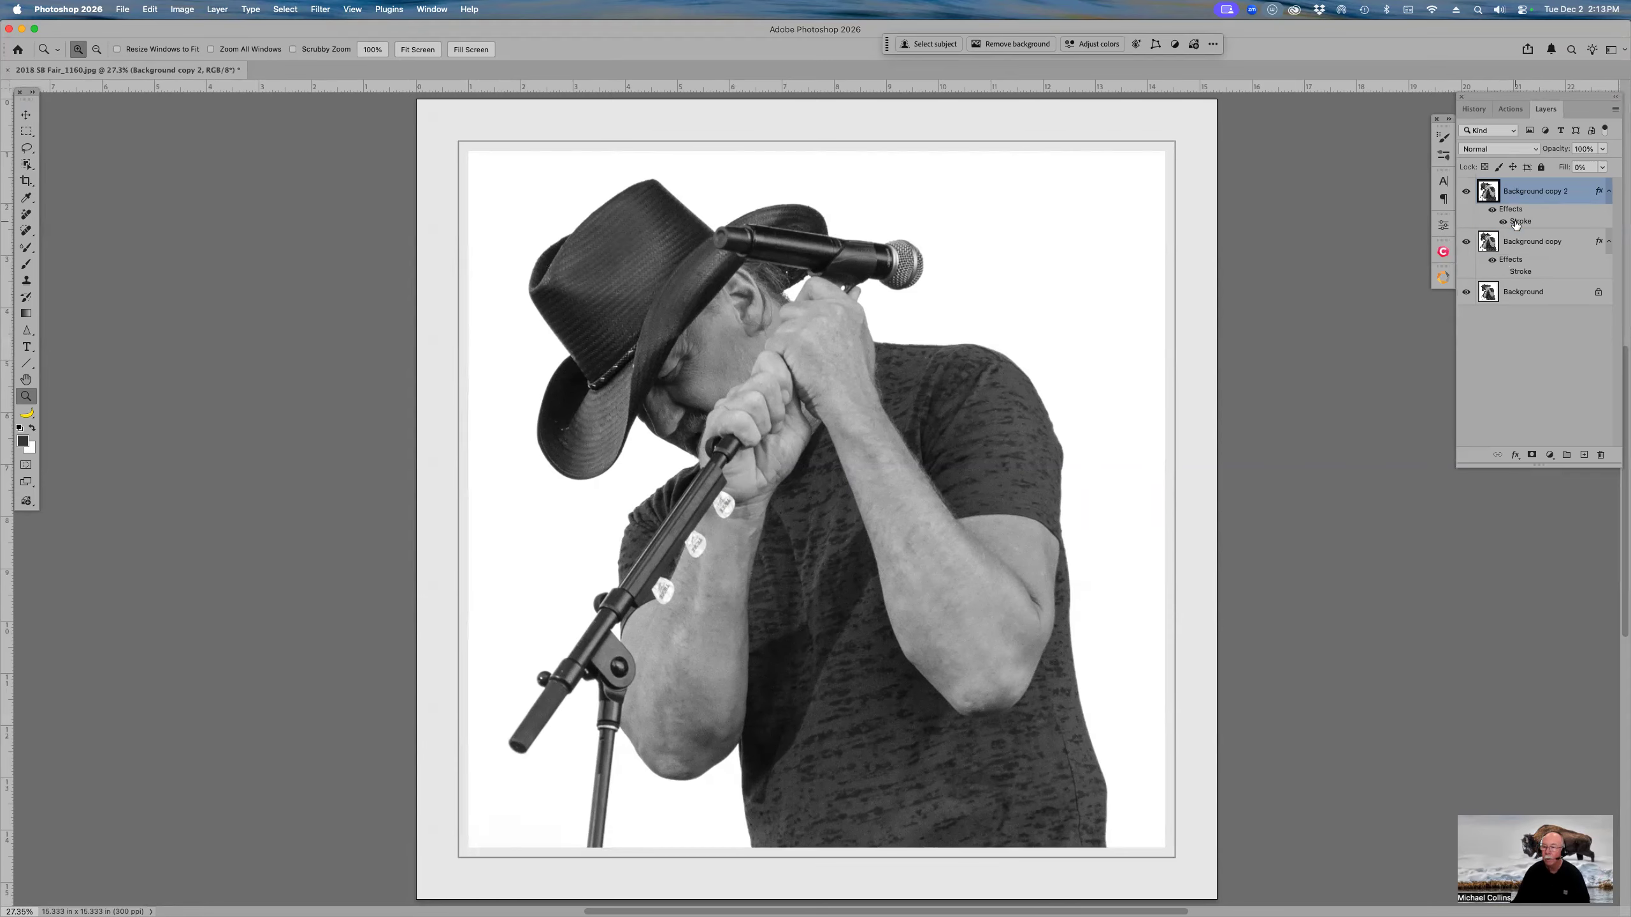
{"action": "left_click", "coordinate": [215, 364]}
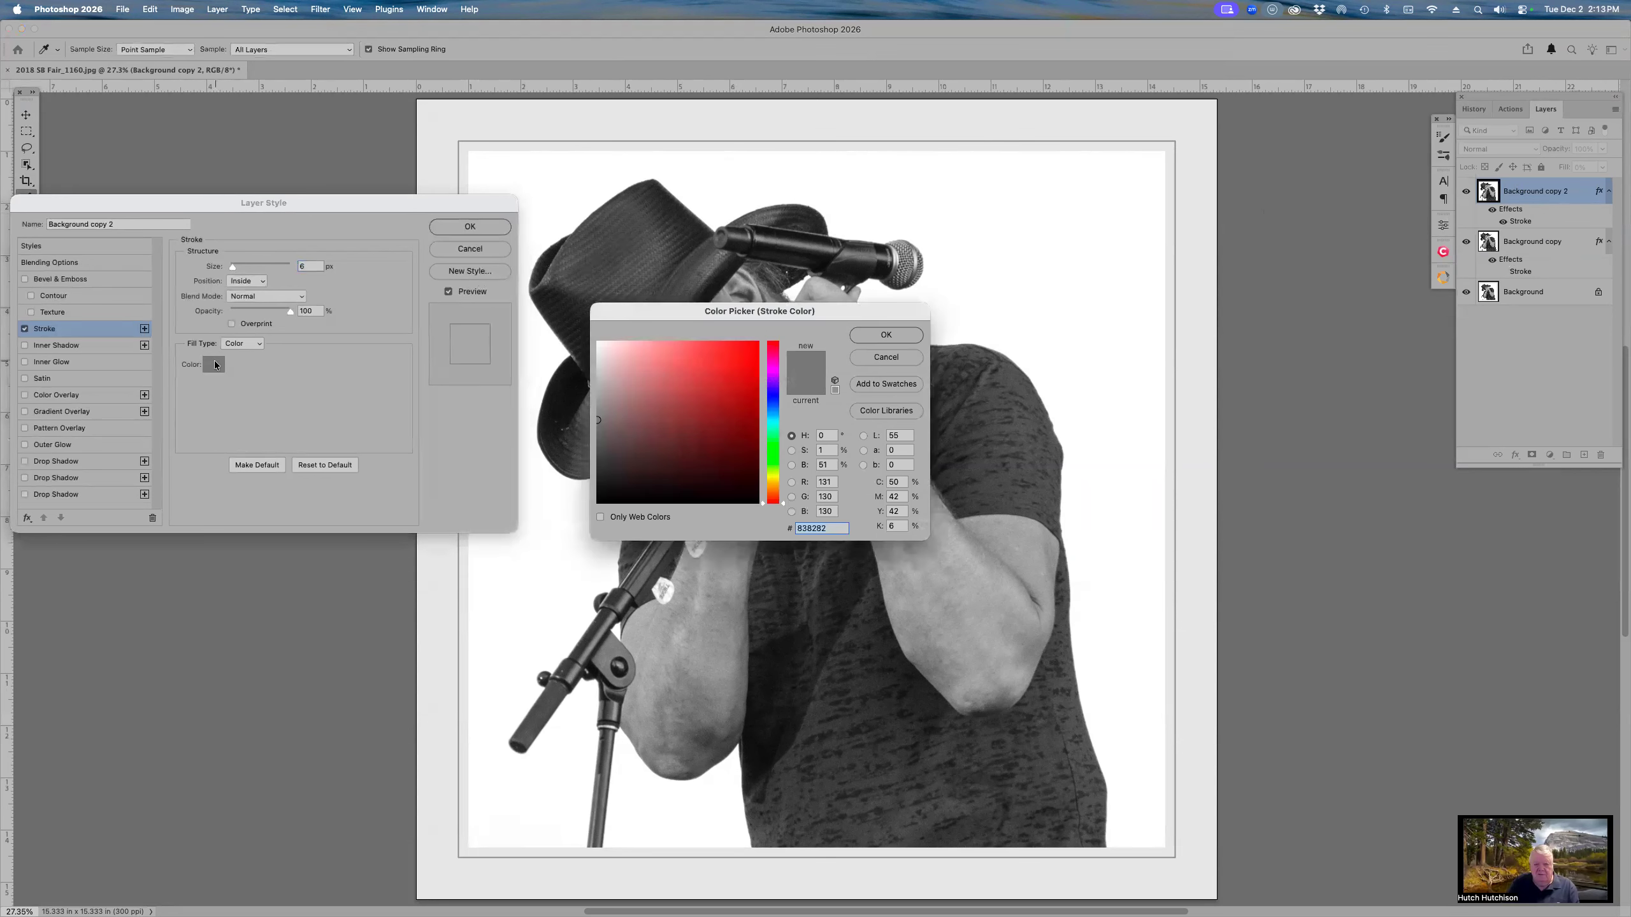
{"action": "left_click", "coordinate": [597, 387]}
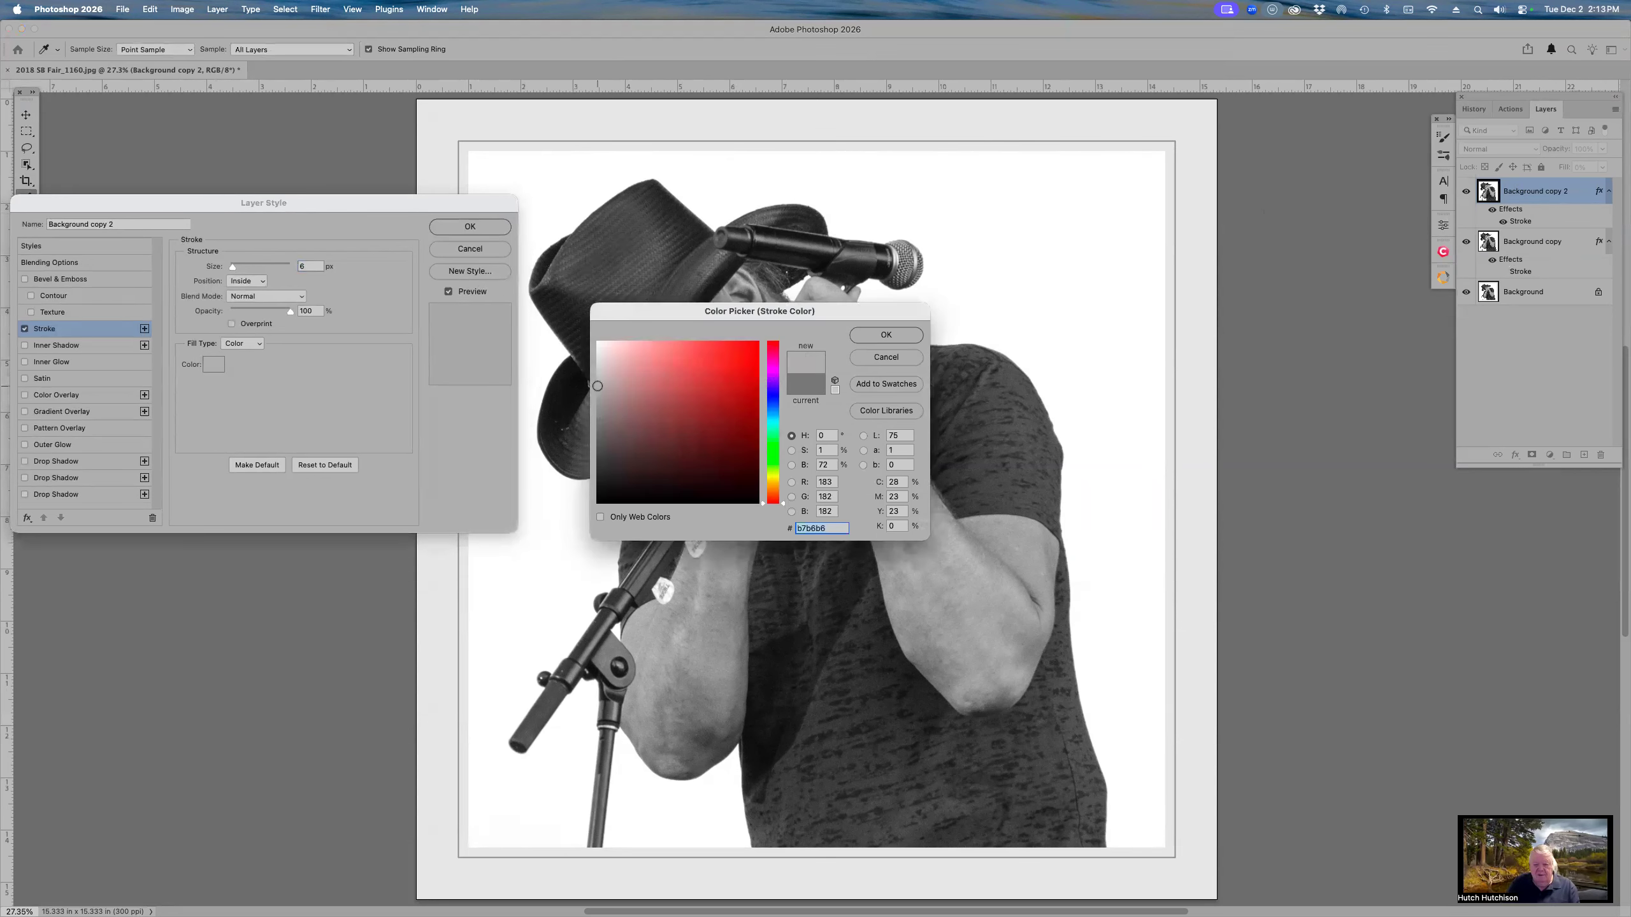
{"action": "left_click", "coordinate": [864, 337]}
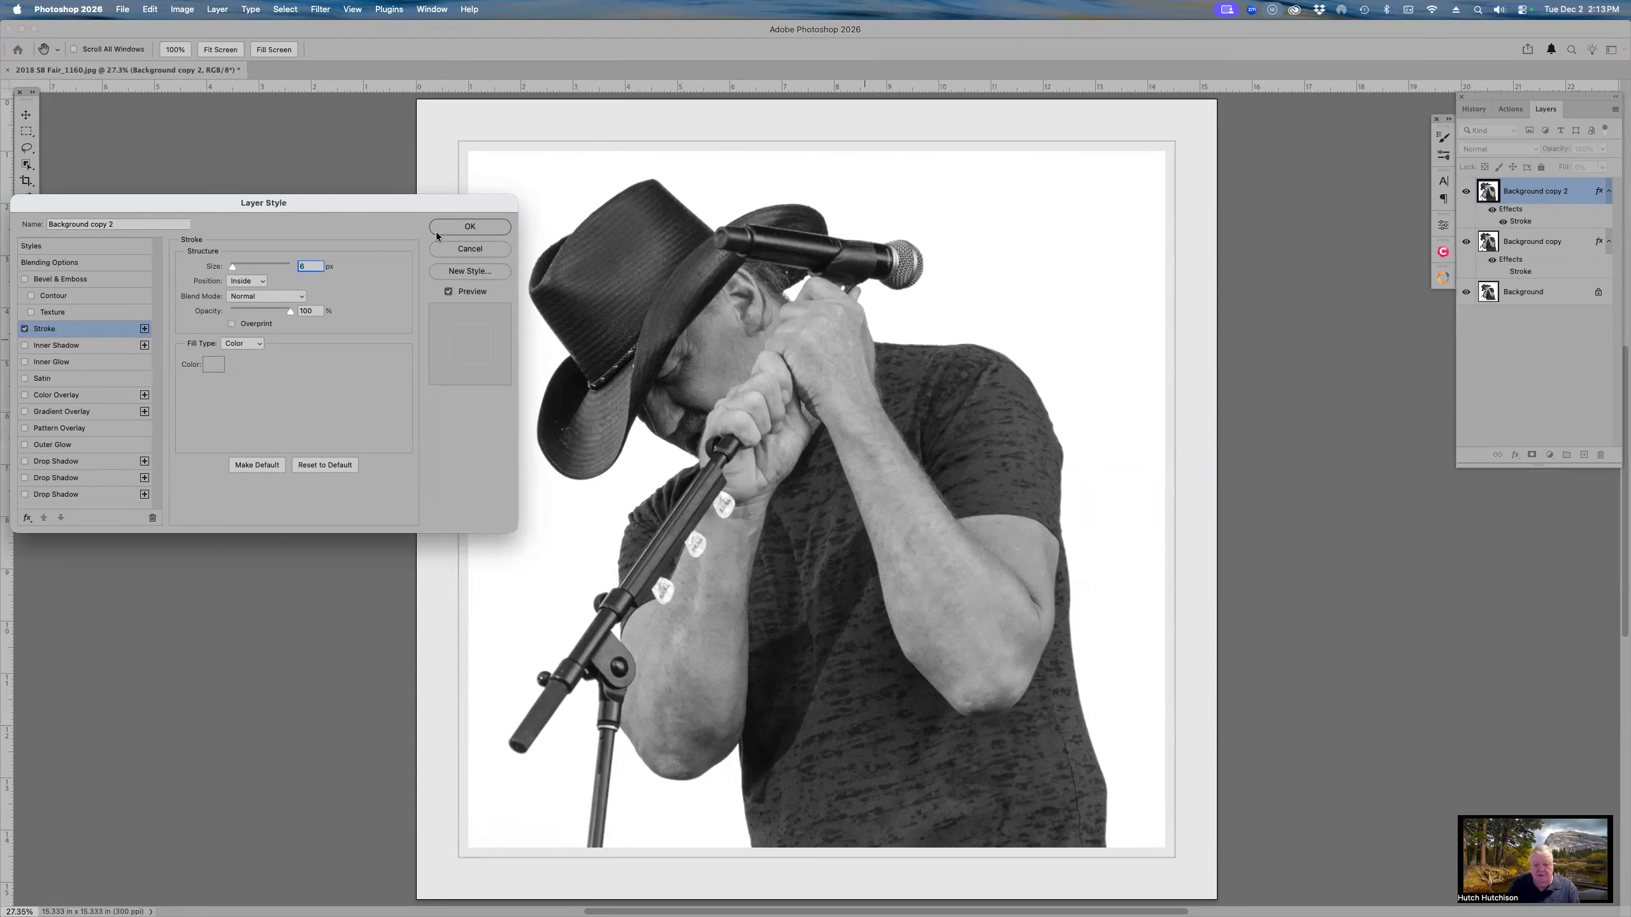
{"action": "key", "text": "Down"}
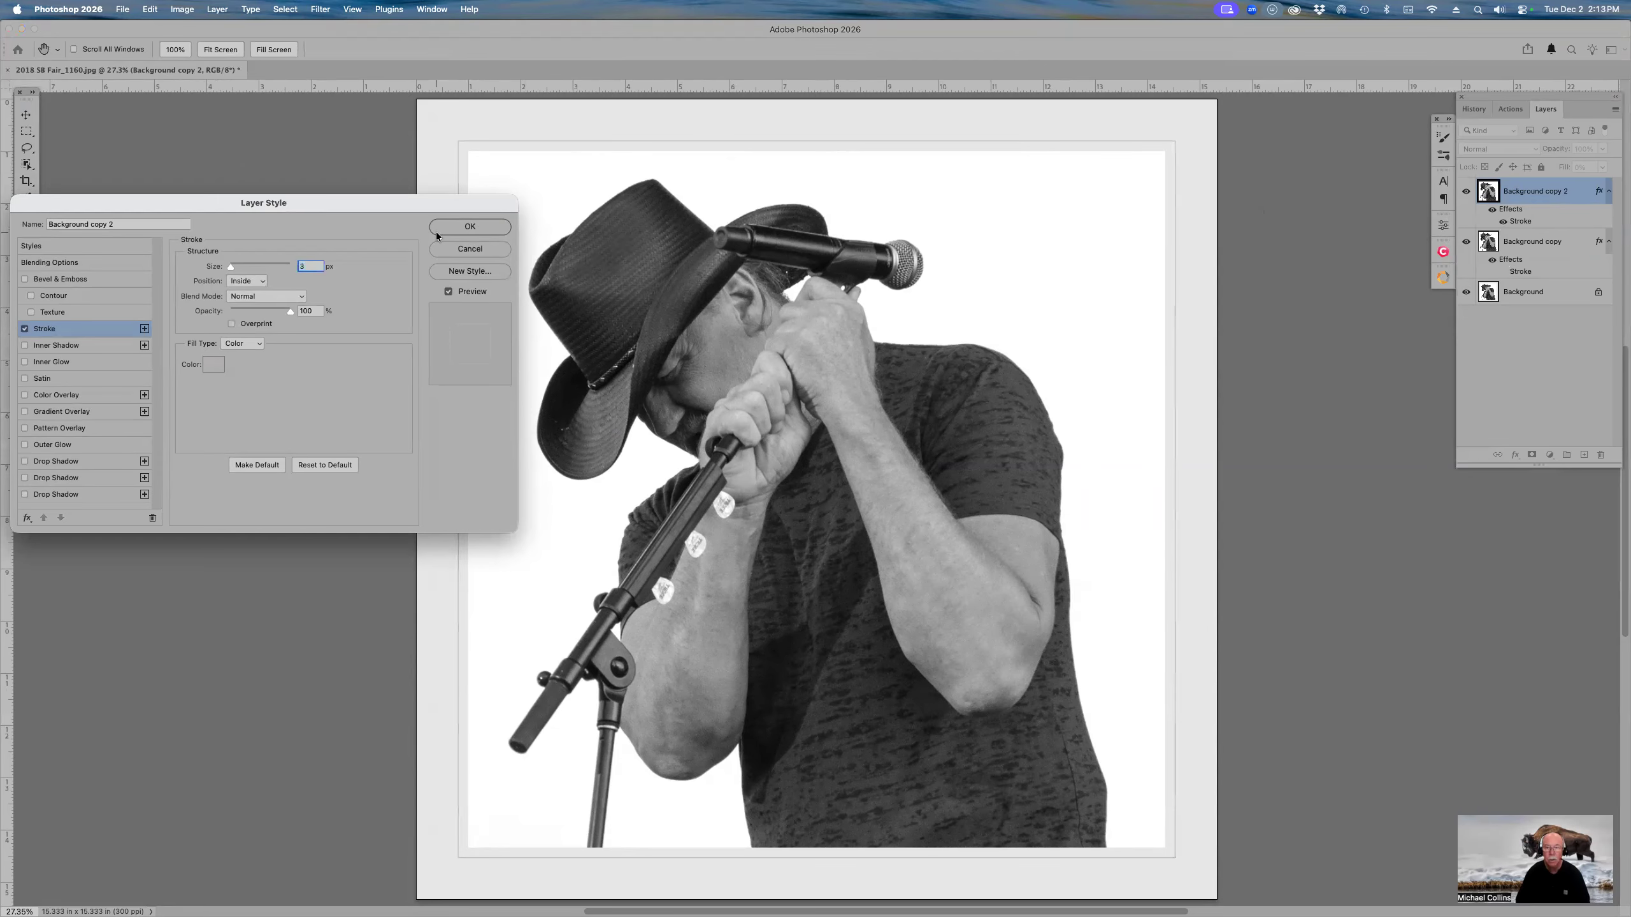
{"action": "left_click", "coordinate": [435, 232]}
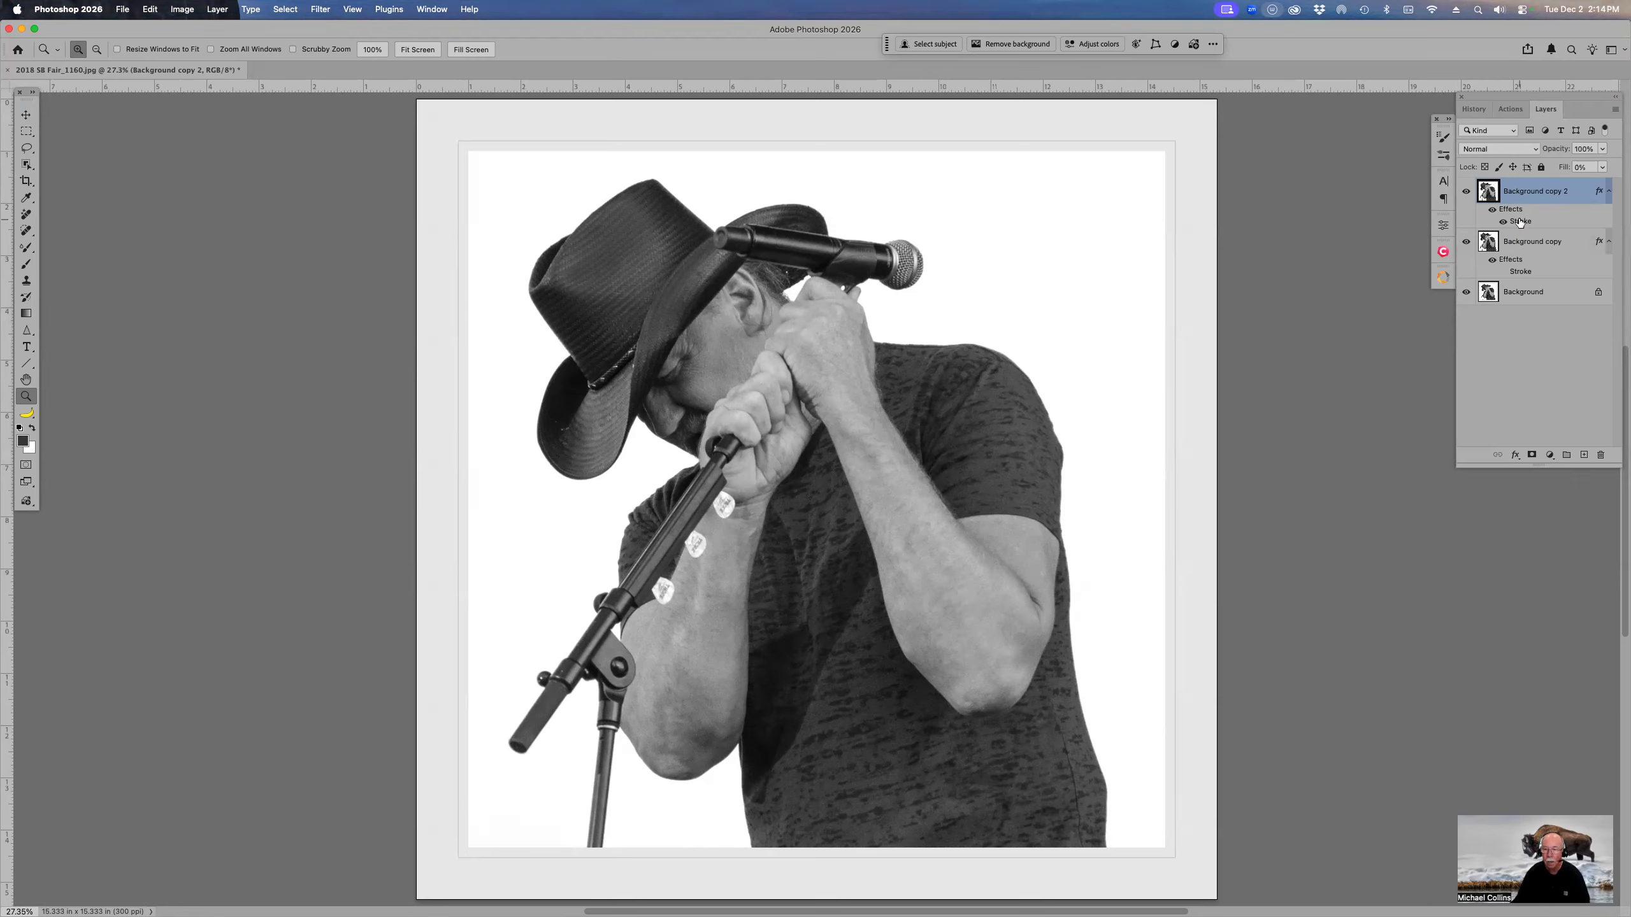
Step: Try a thicker stroke on the Background copy 2 layer, and undo the change
{"action": "double_click", "coordinate": [1519, 221]}
{"action": "left_click", "coordinate": [240, 268]}
{"action": "left_click", "coordinate": [468, 226]}
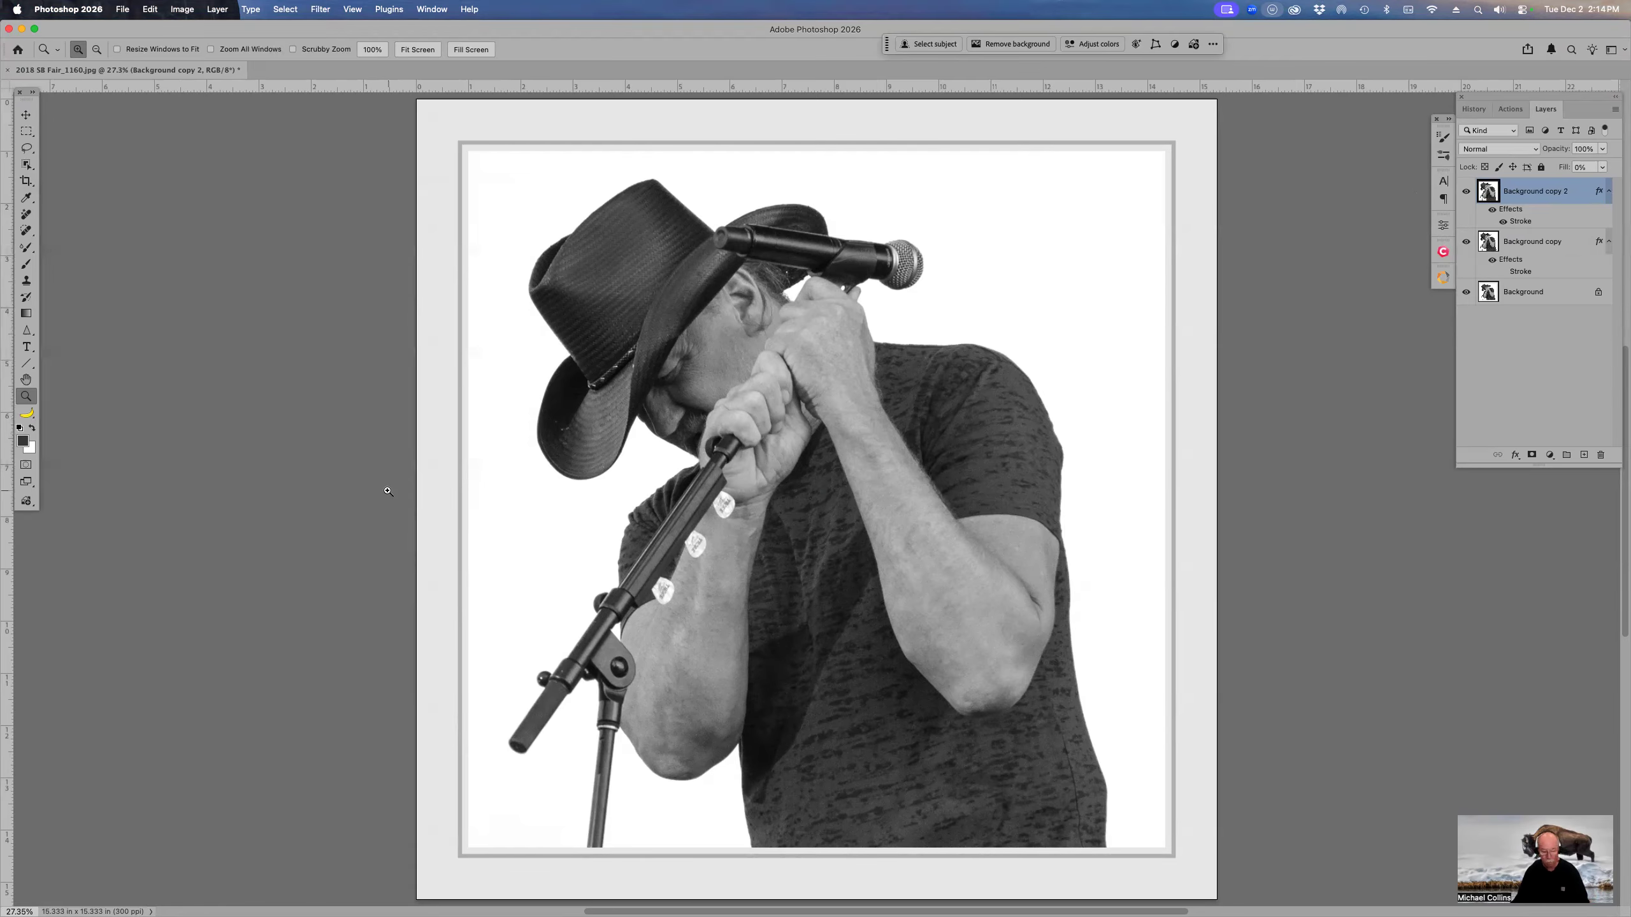
{"action": "key", "text": "super+z"}
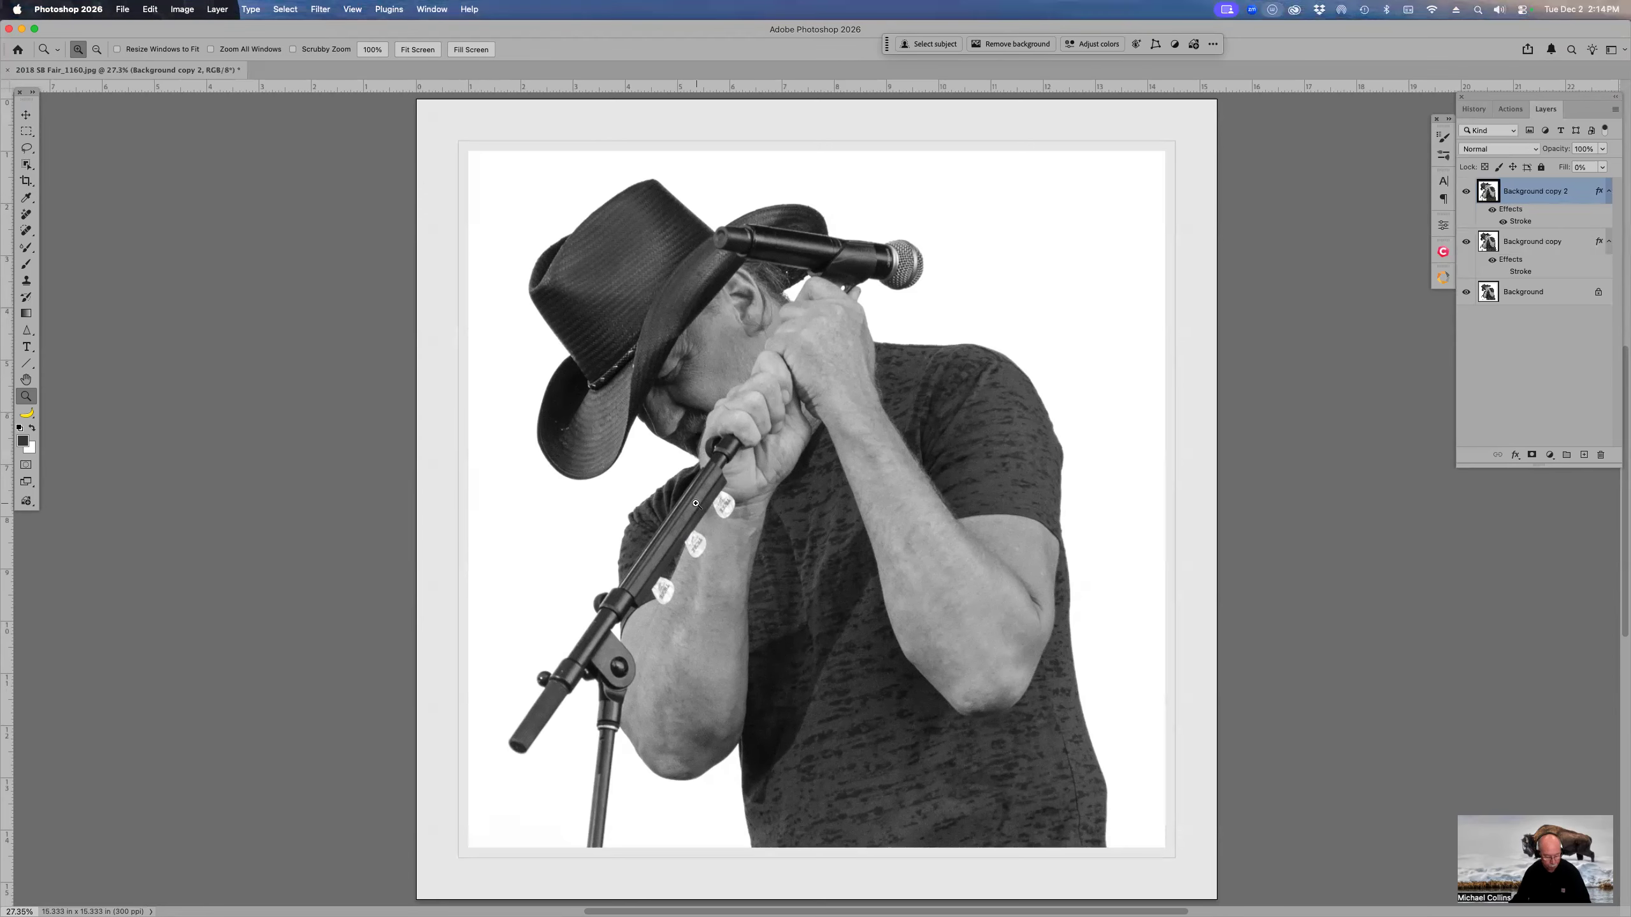
Step: Step the document back through its history to the Image Size state
{"action": "left_click", "coordinate": [1473, 108]}
{"action": "left_click", "coordinate": [1523, 157]}
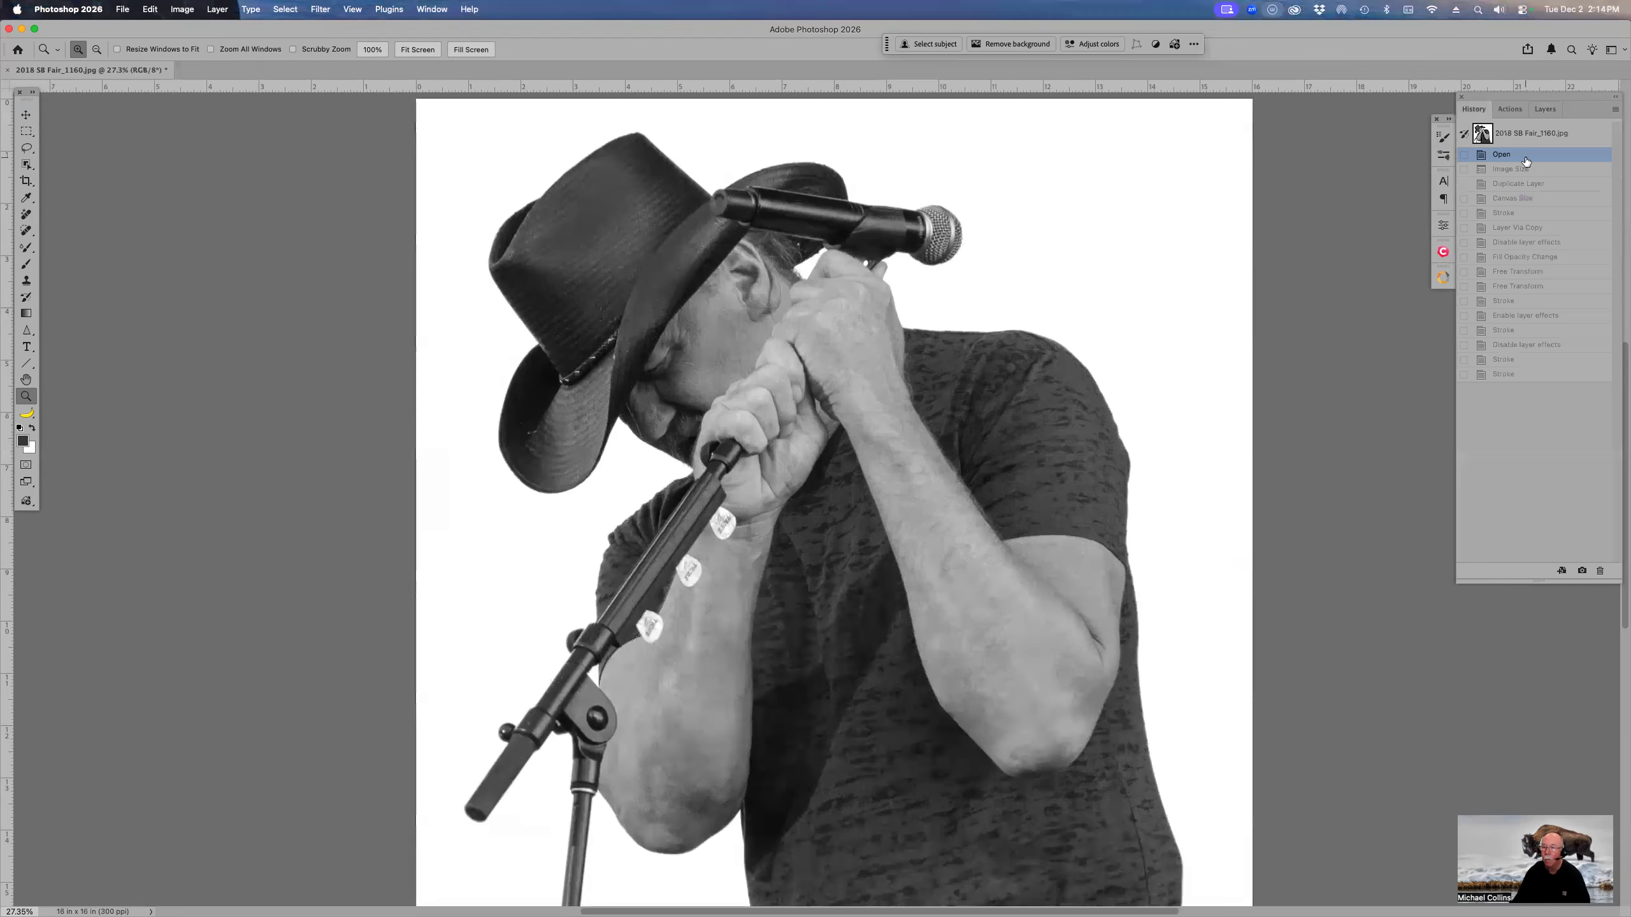
{"action": "left_click", "coordinate": [1544, 111]}
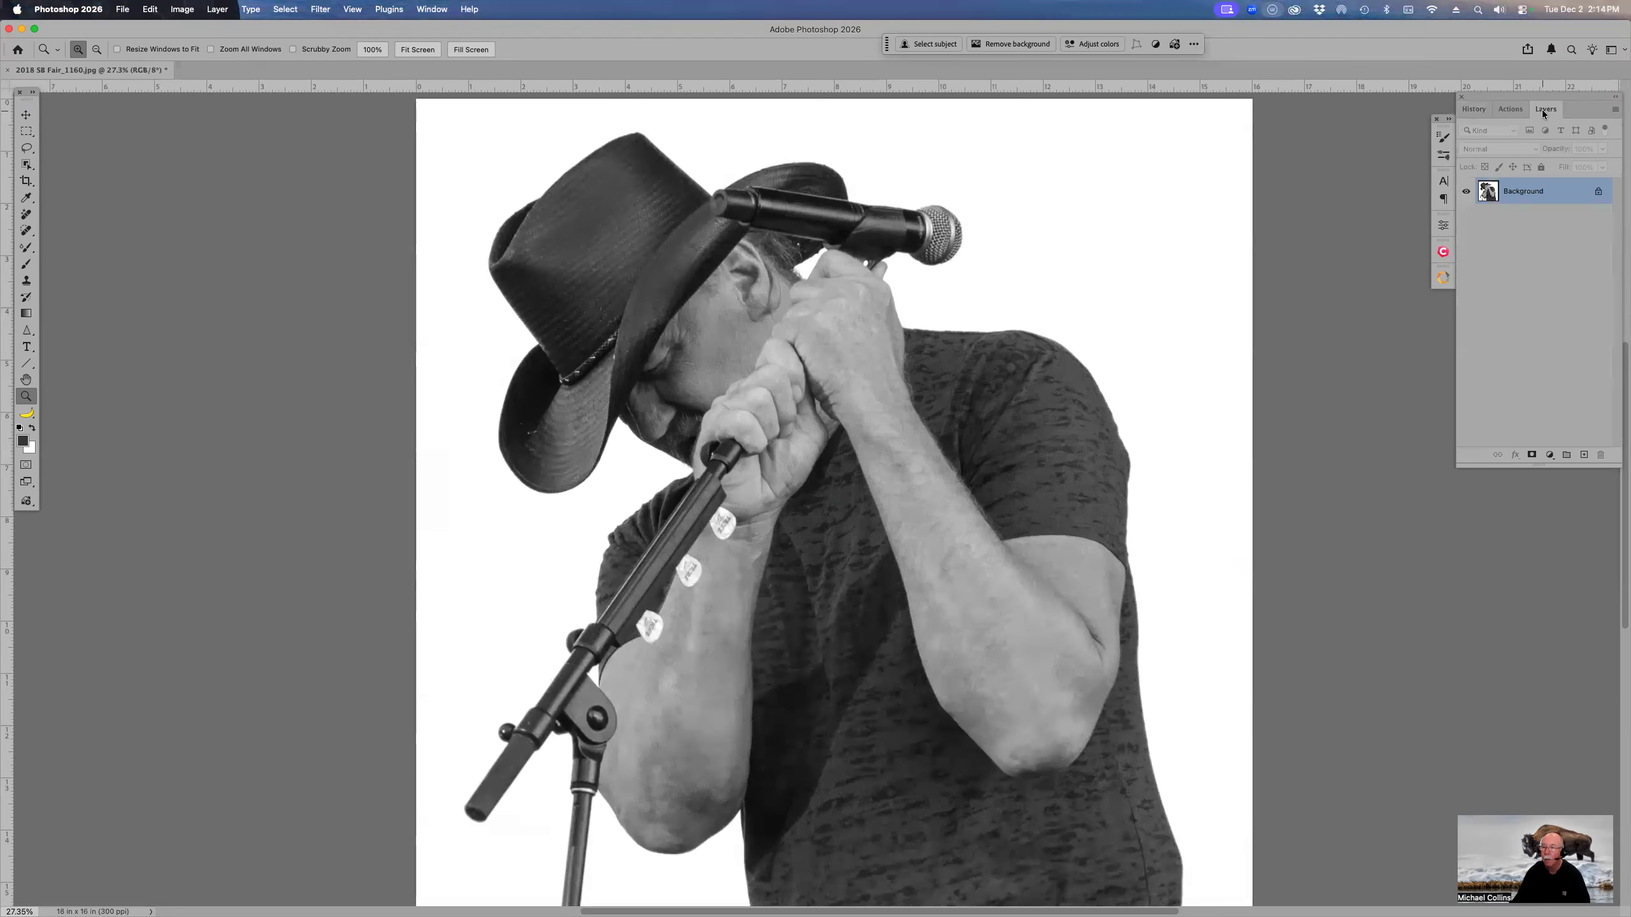
{"action": "left_click", "coordinate": [1478, 109]}
{"action": "left_click", "coordinate": [1522, 170]}
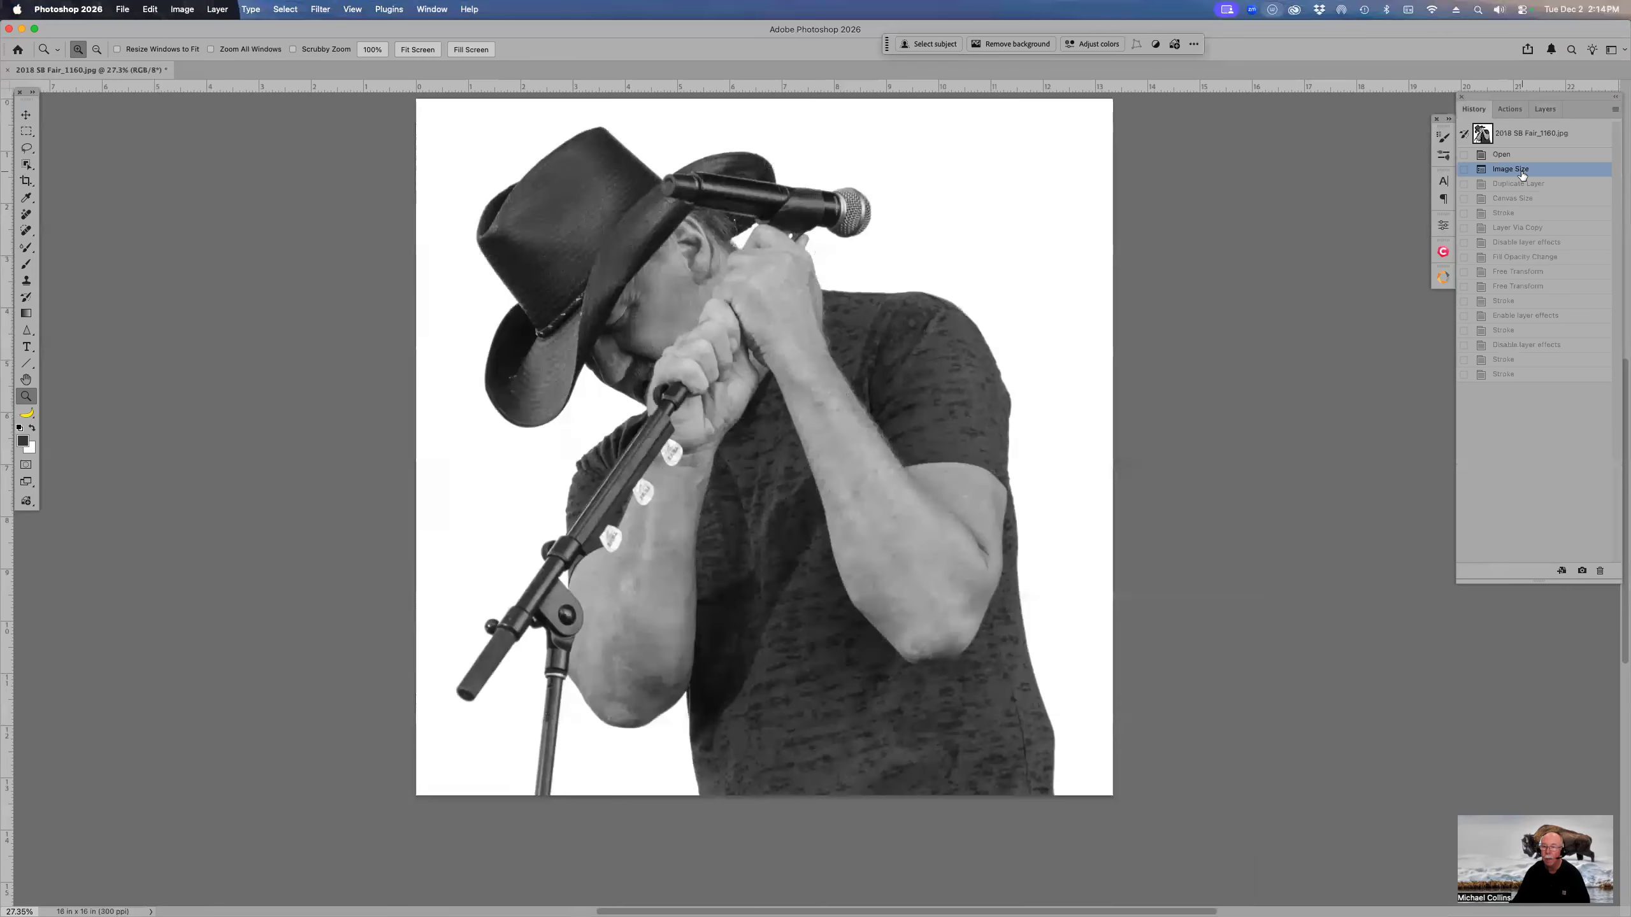
Step: Duplicate the Background layer, and select the original Background layer beneath the copy
{"action": "left_click", "coordinate": [1166, 399]}
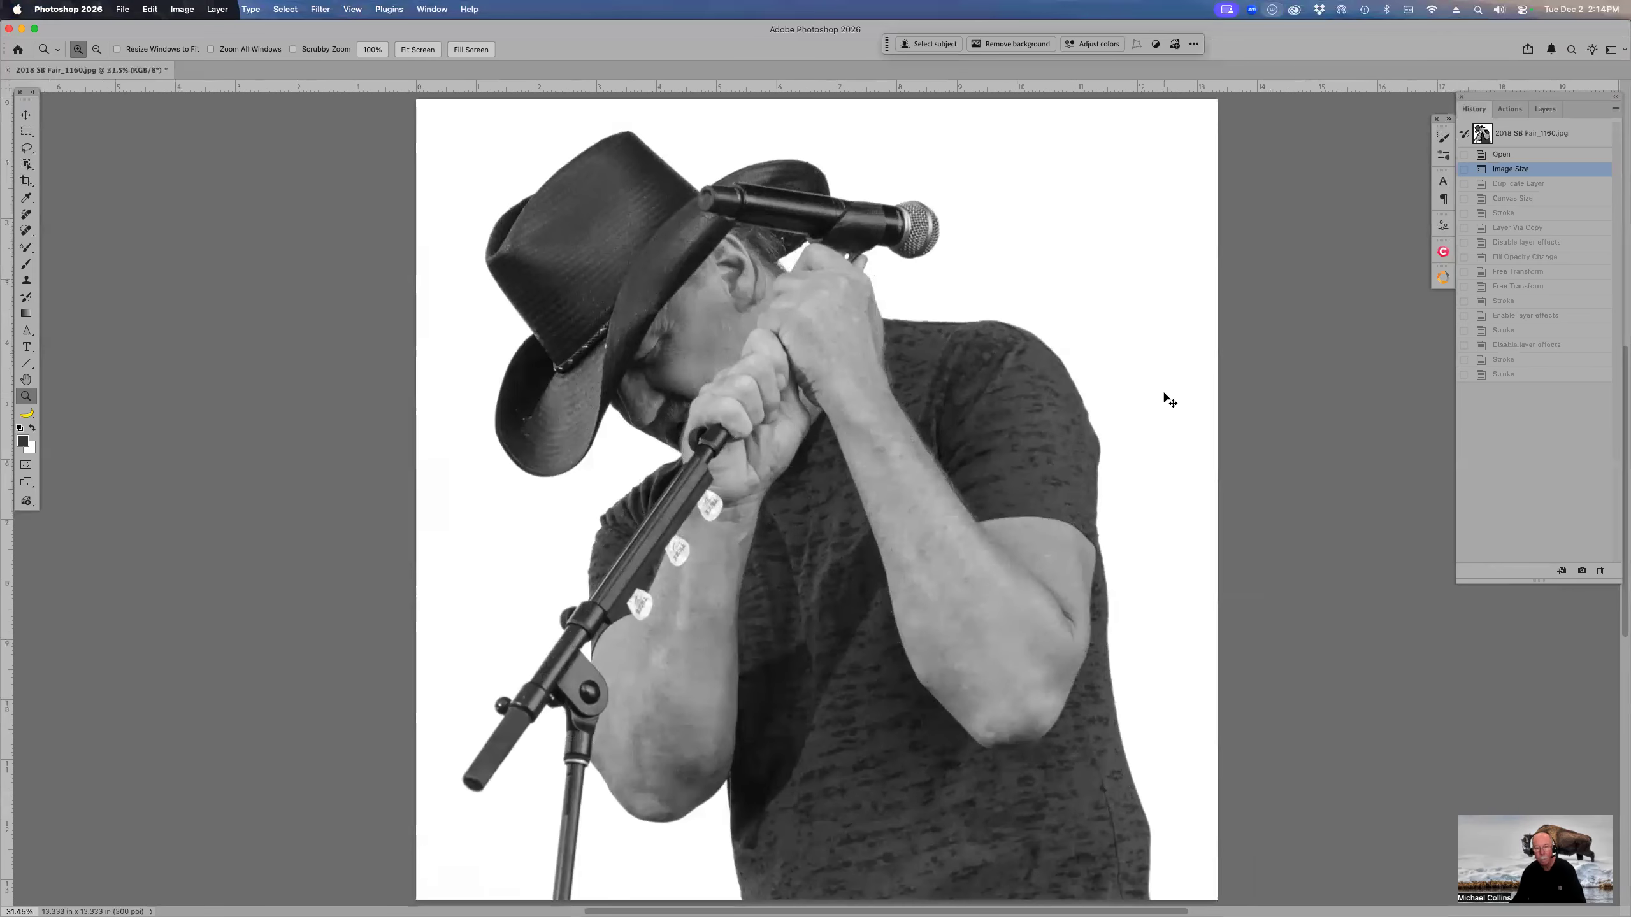
{"action": "left_click", "coordinate": [1166, 399], "text": "alt"}
{"action": "left_click", "coordinate": [1169, 394], "text": "alt"}
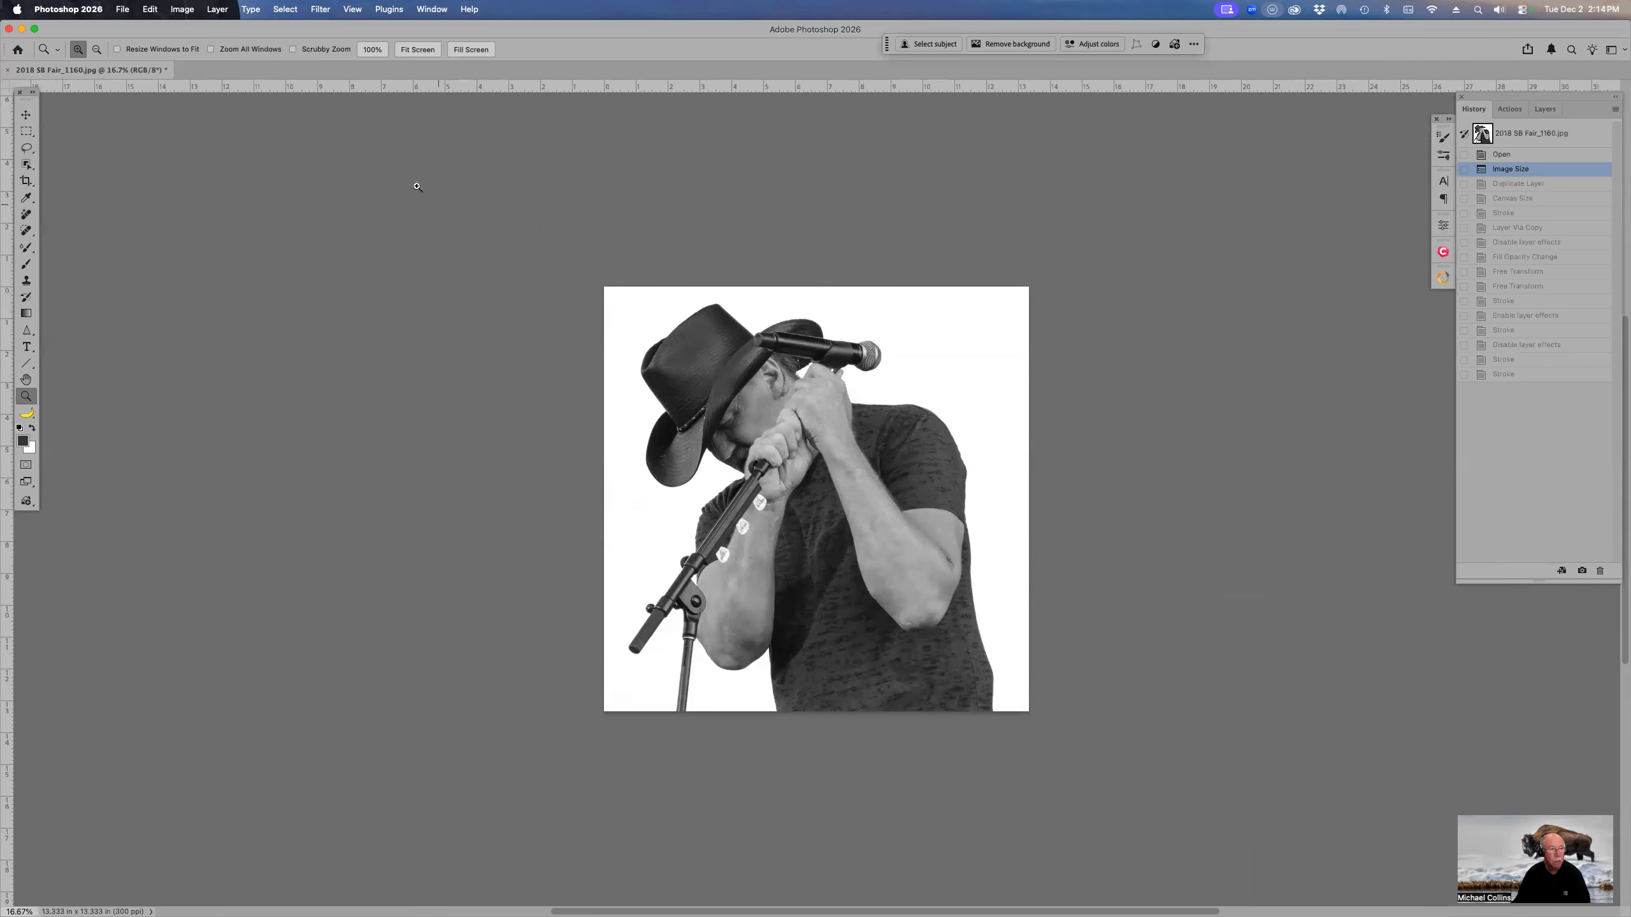
{"action": "left_click", "coordinate": [1546, 110]}
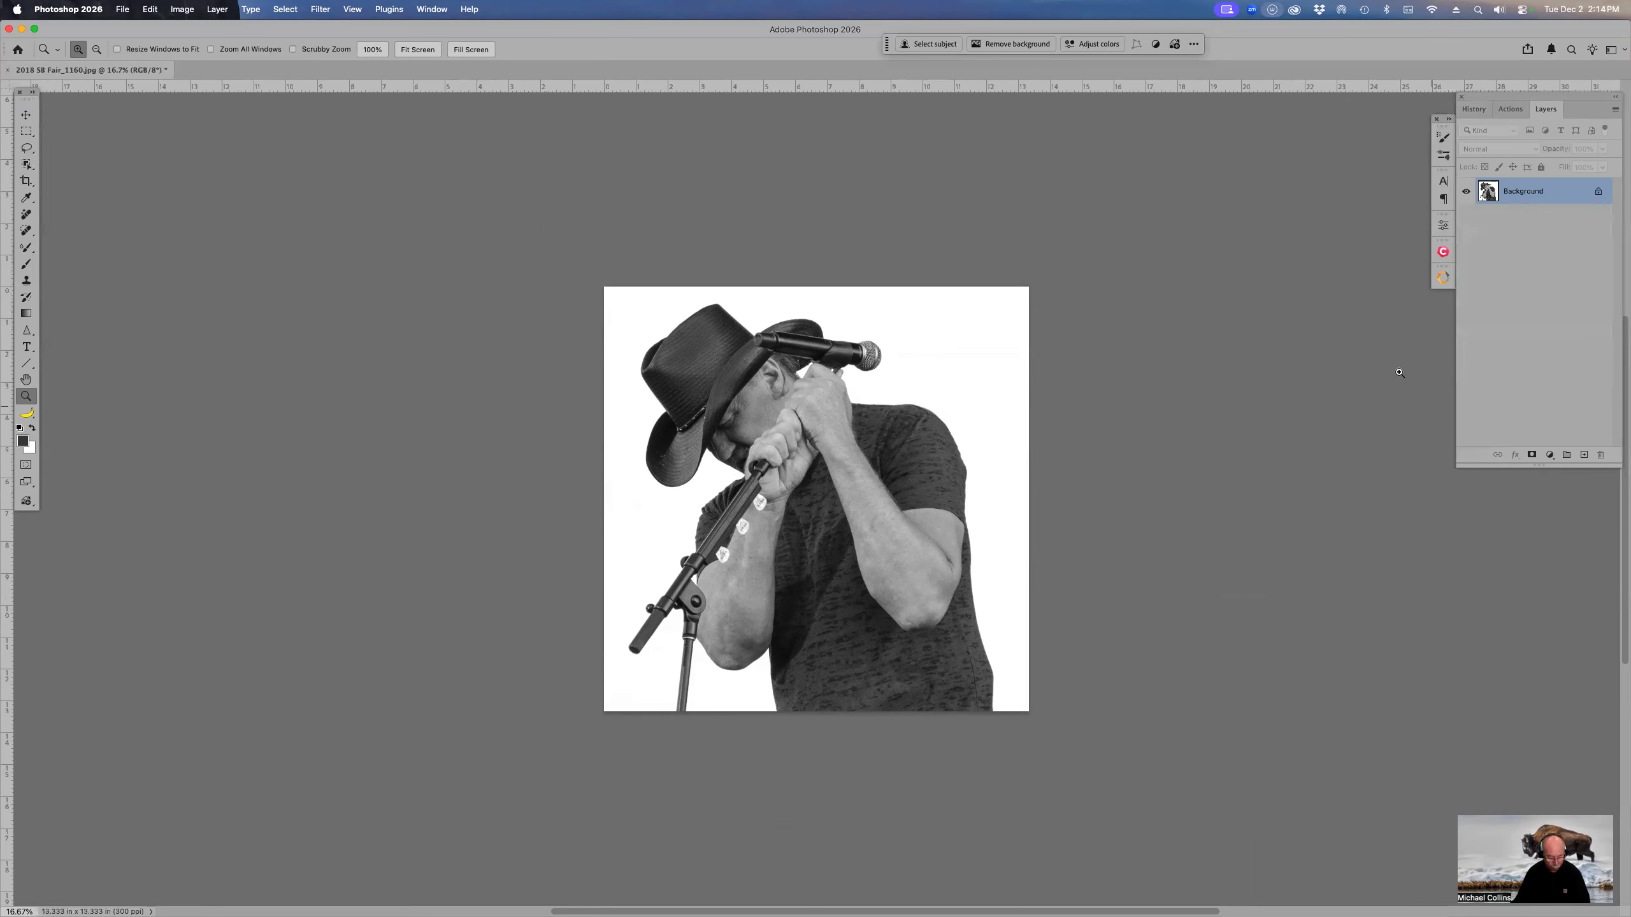
{"action": "key", "text": "super+j"}
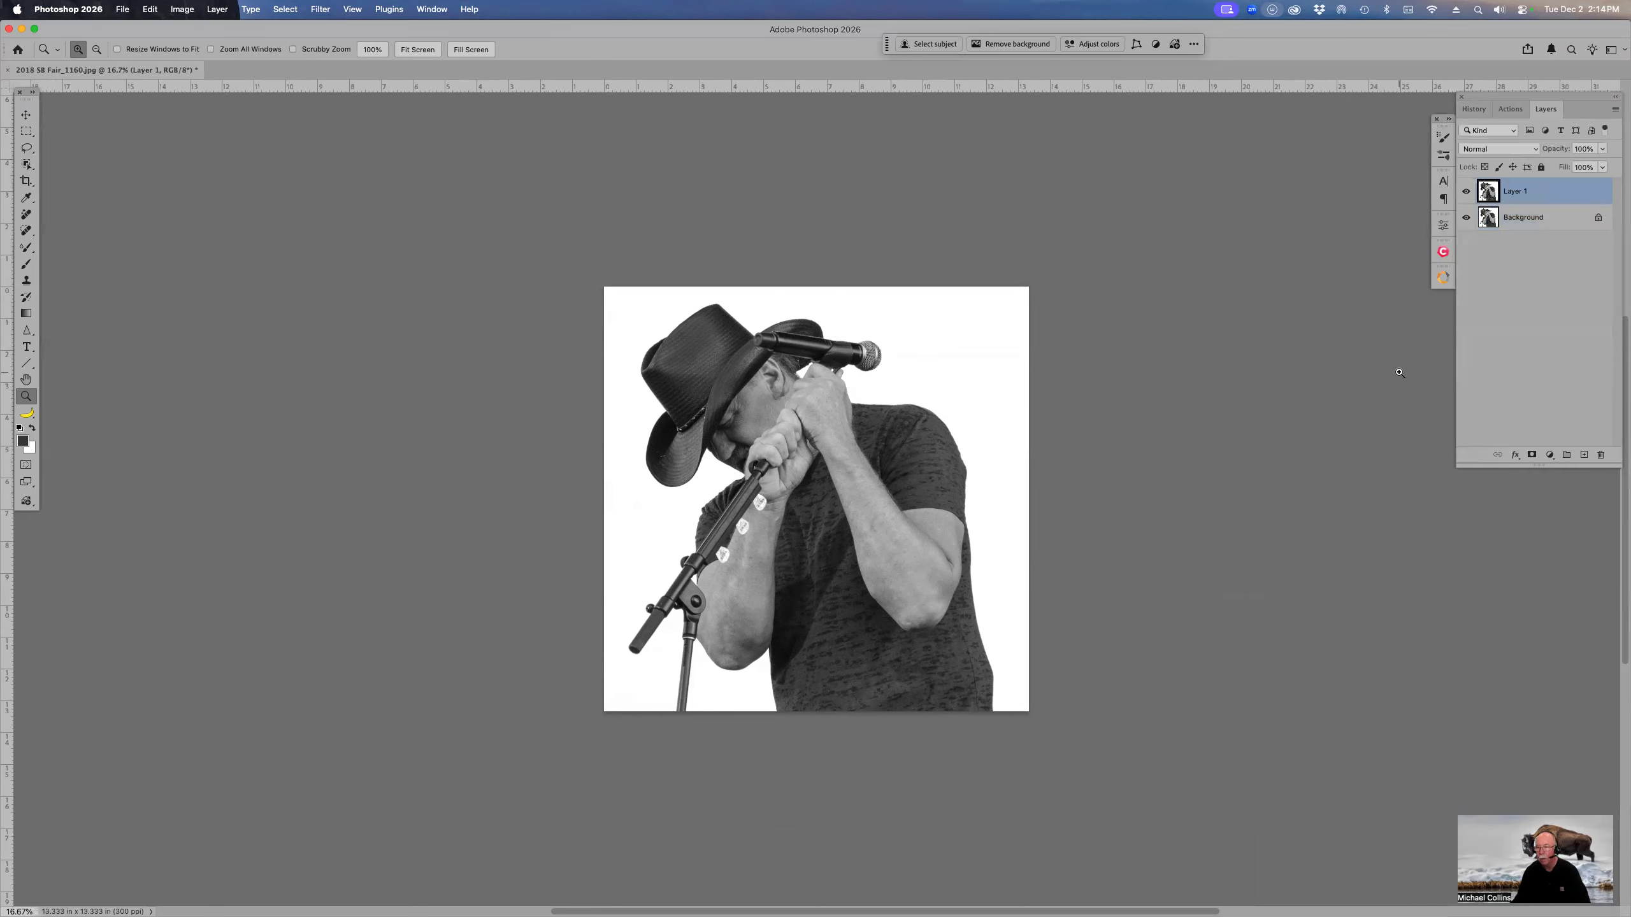
{"action": "left_click", "coordinate": [1559, 219]}
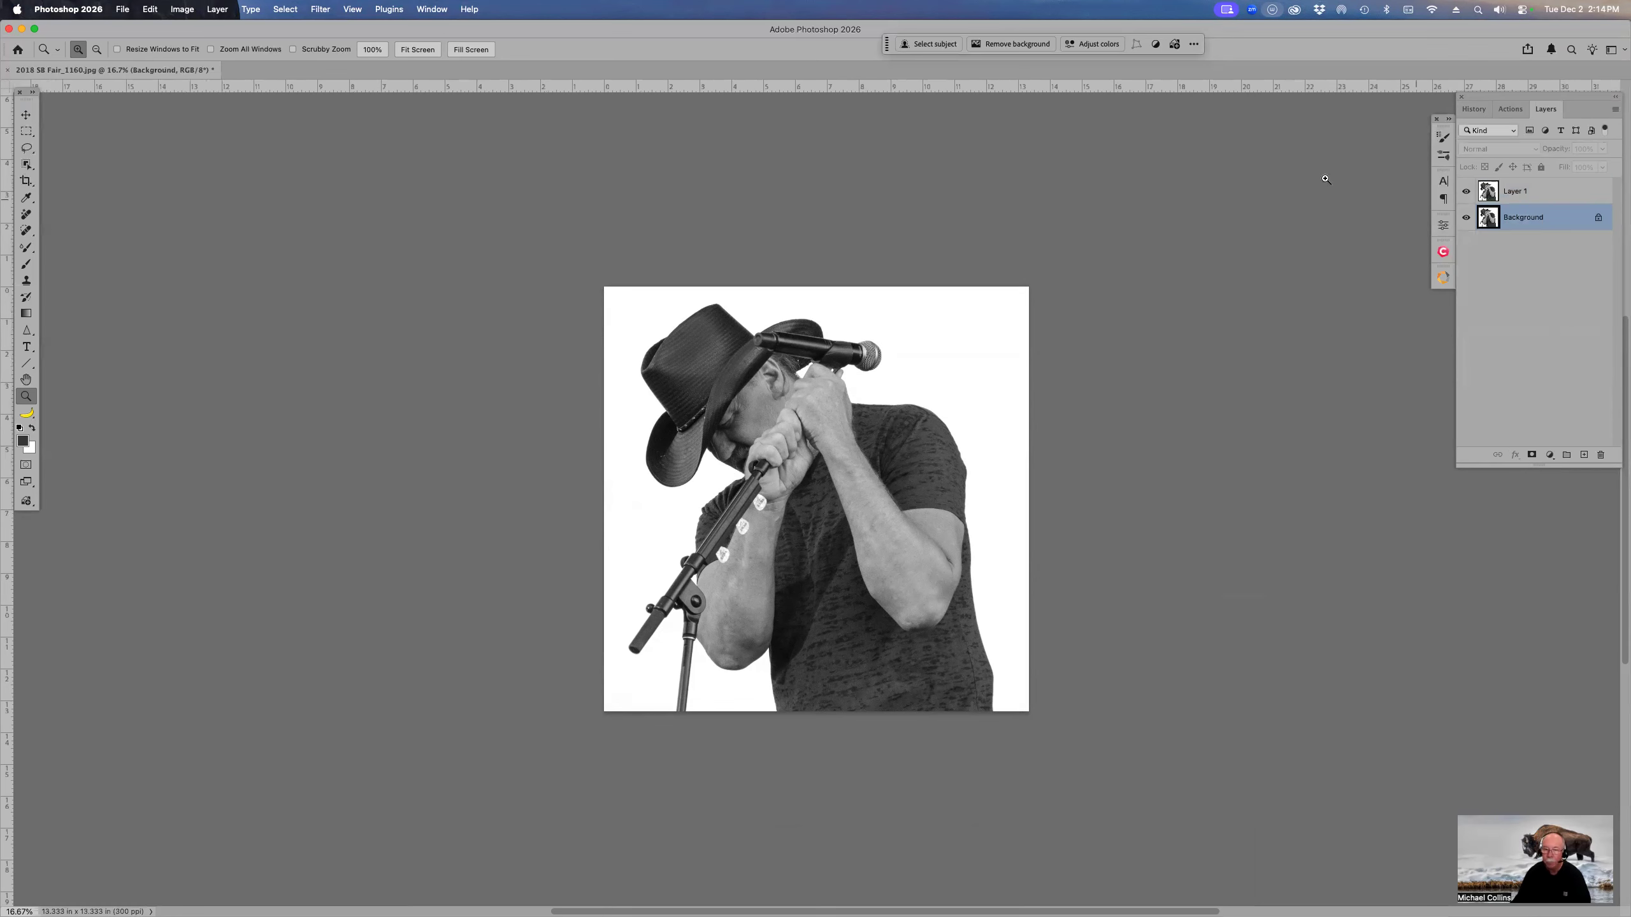
{"action": "left_click", "coordinate": [180, 9]}
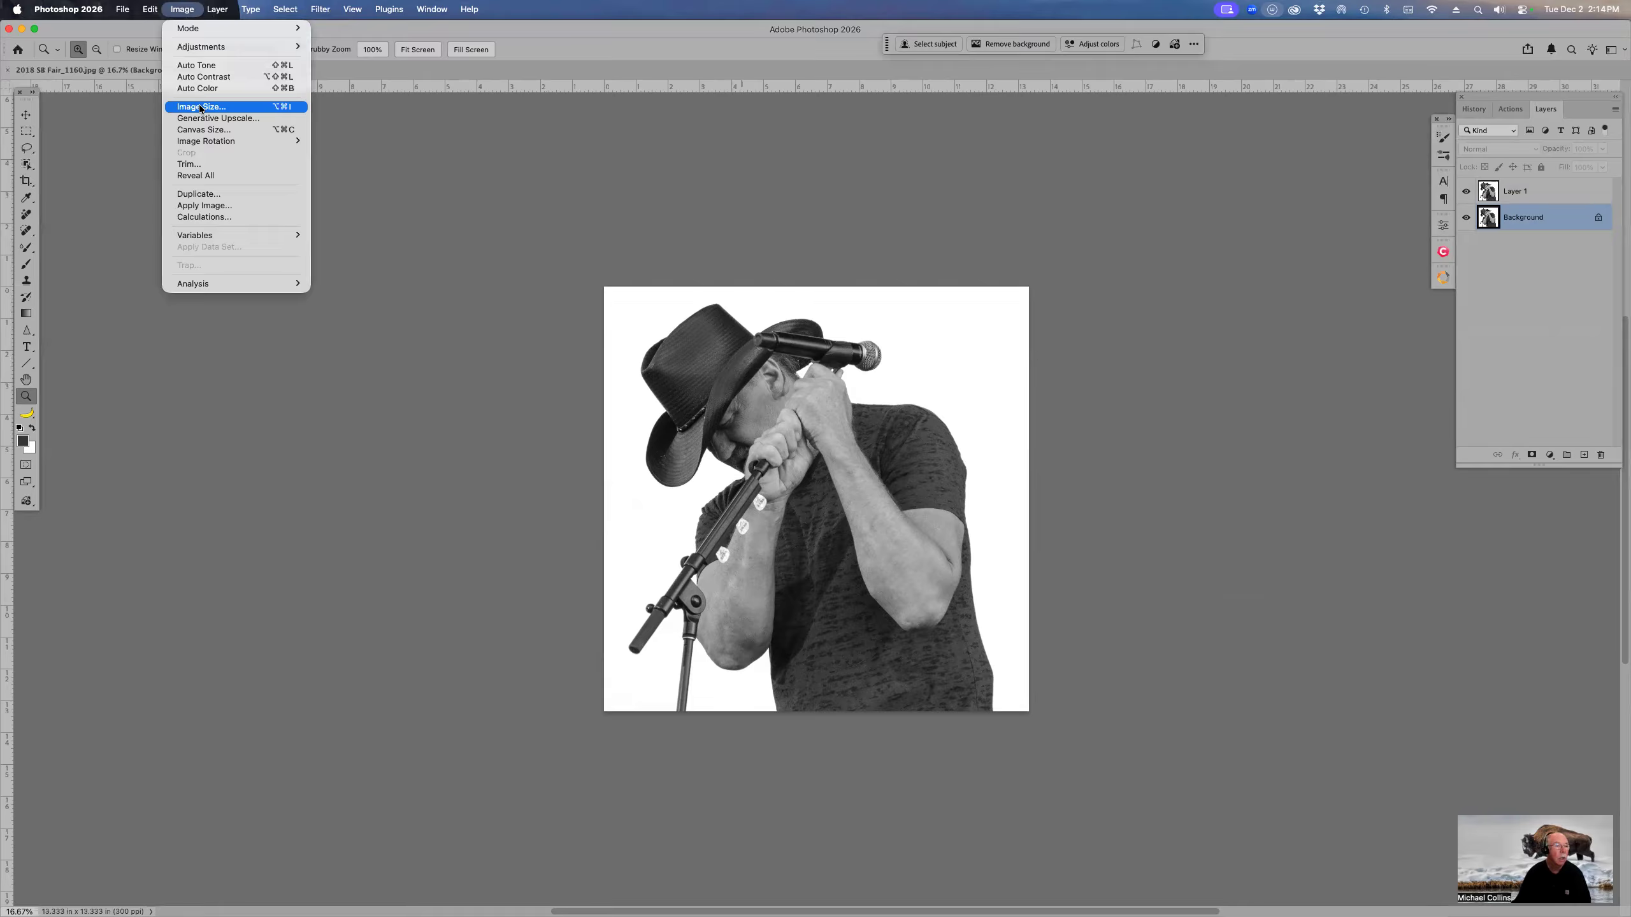
{"action": "left_click", "coordinate": [202, 130]}
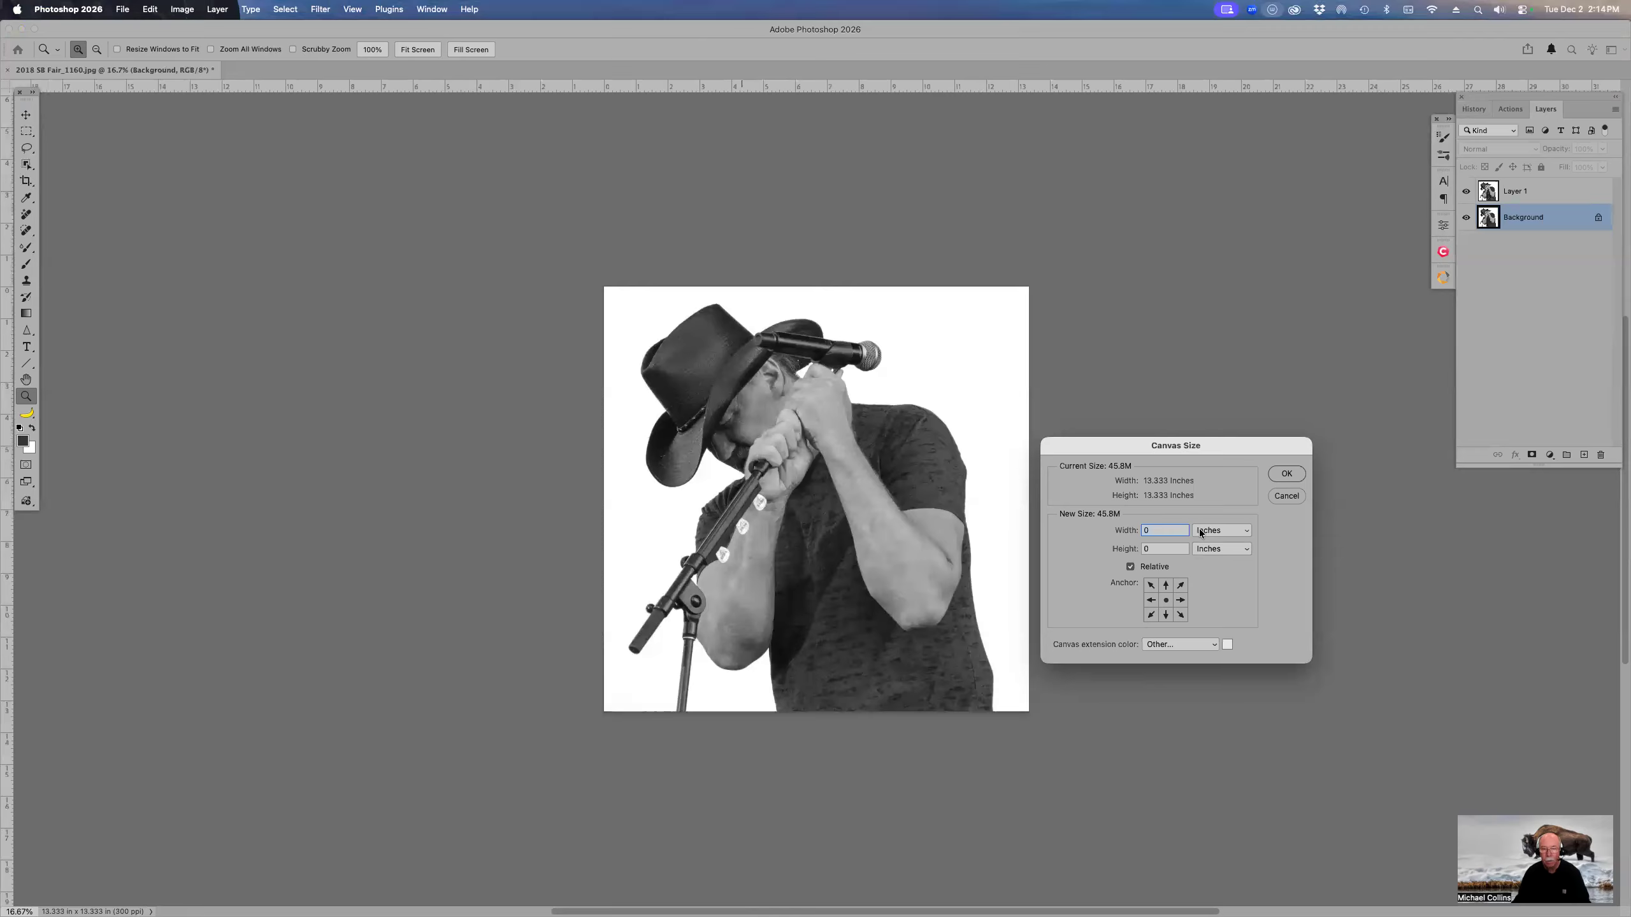
{"action": "left_click", "coordinate": [1292, 494]}
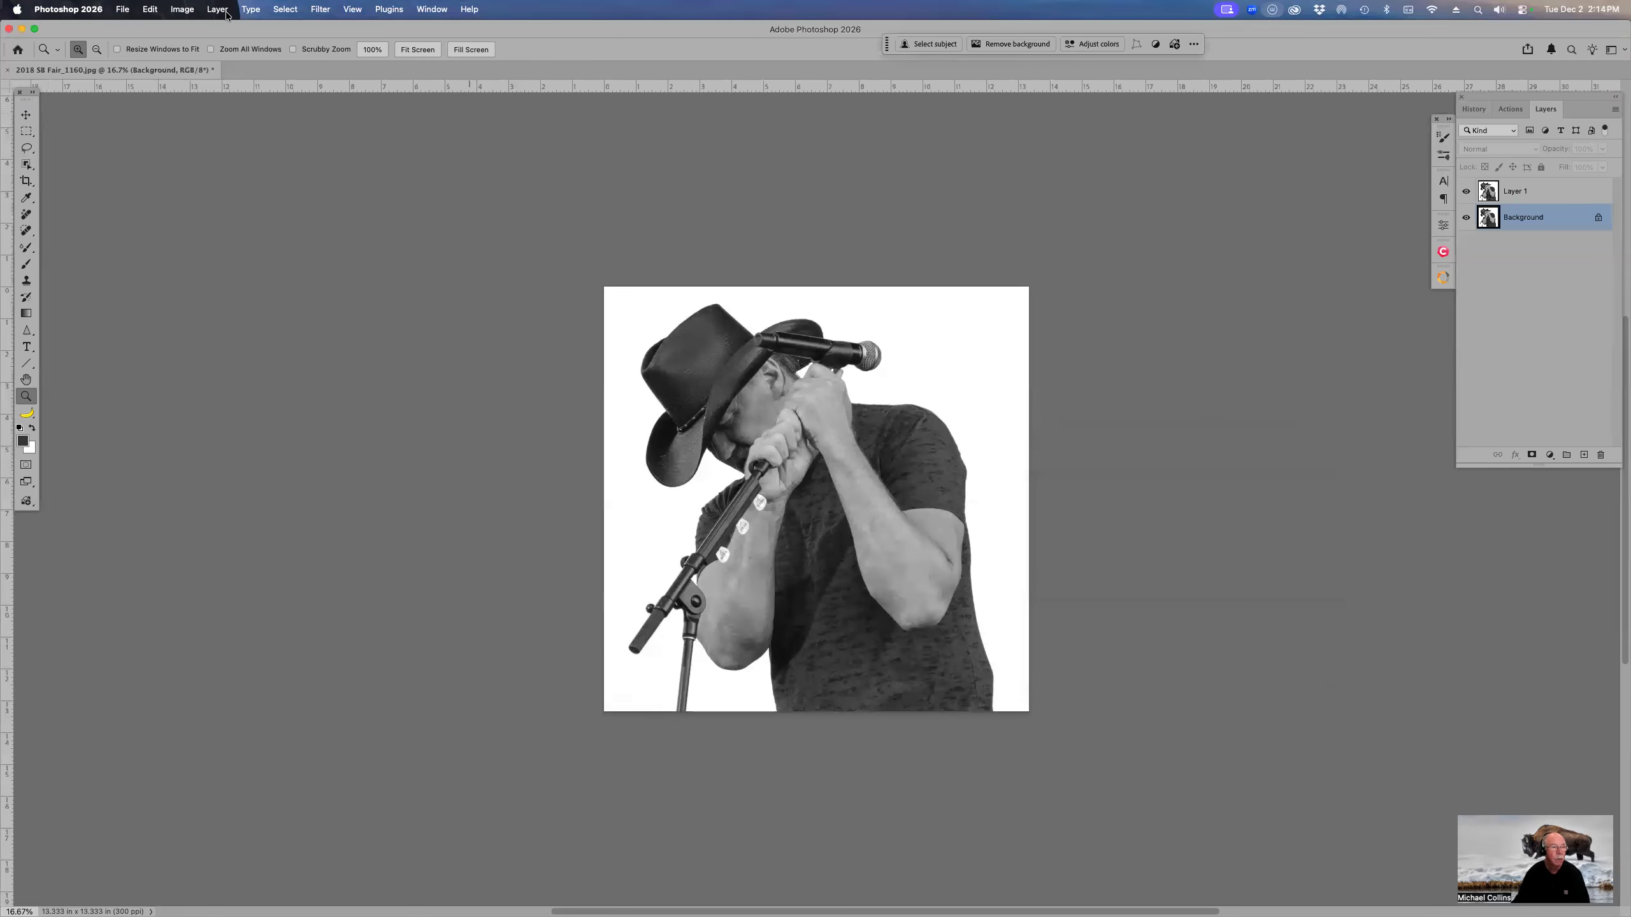
{"action": "left_click", "coordinate": [183, 8]}
{"action": "left_click", "coordinate": [205, 106]}
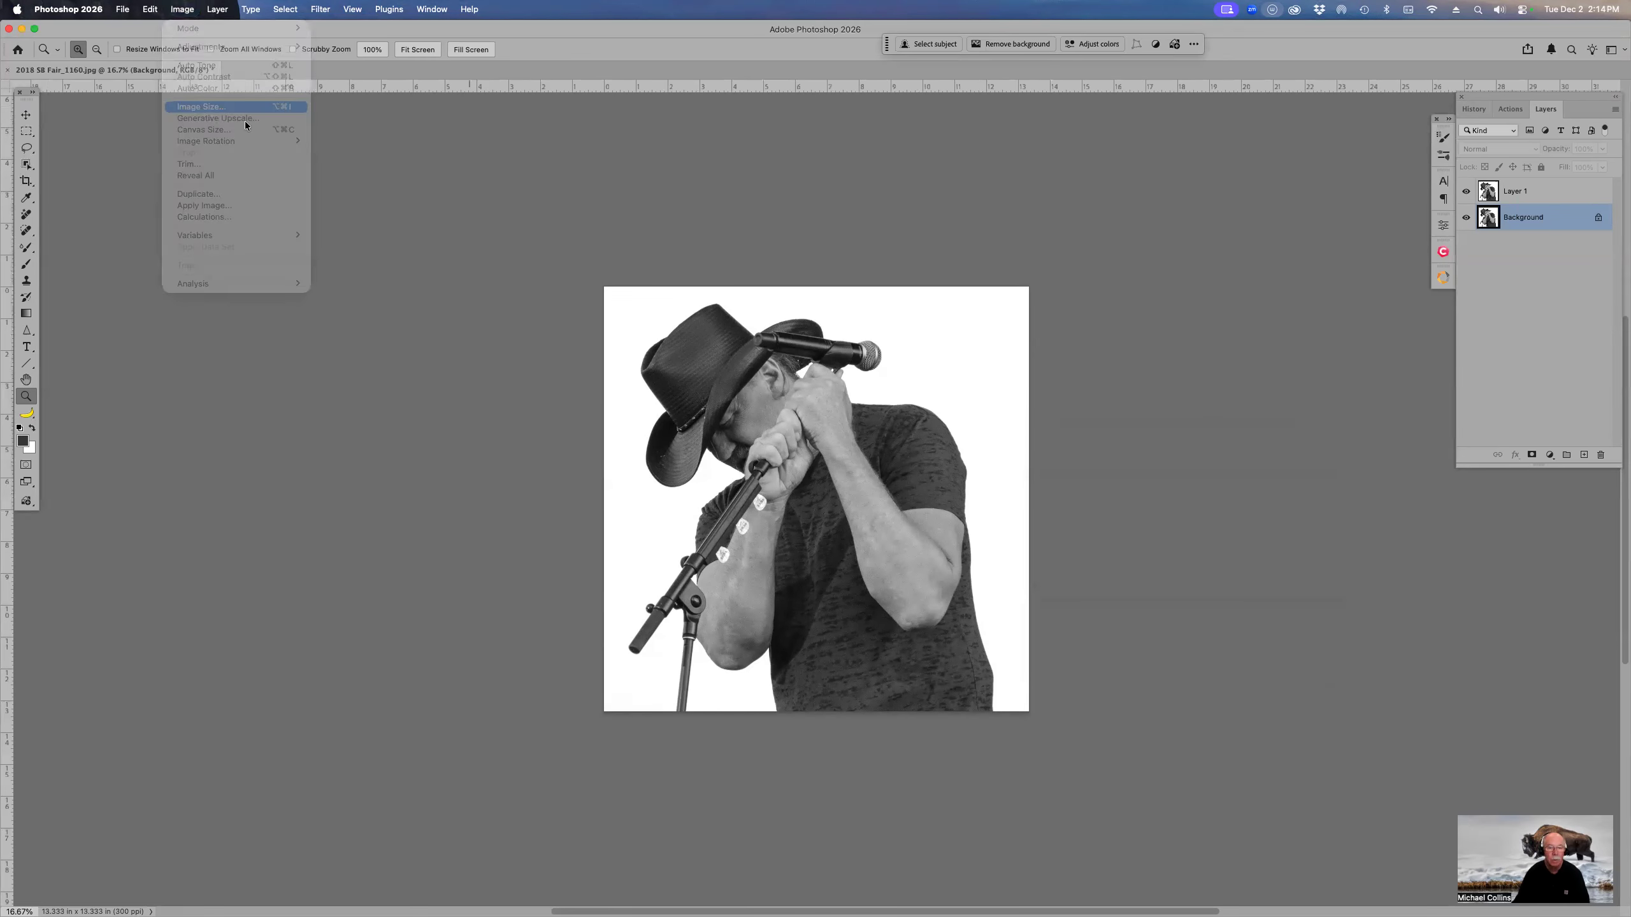
{"action": "left_click", "coordinate": [1046, 538]}
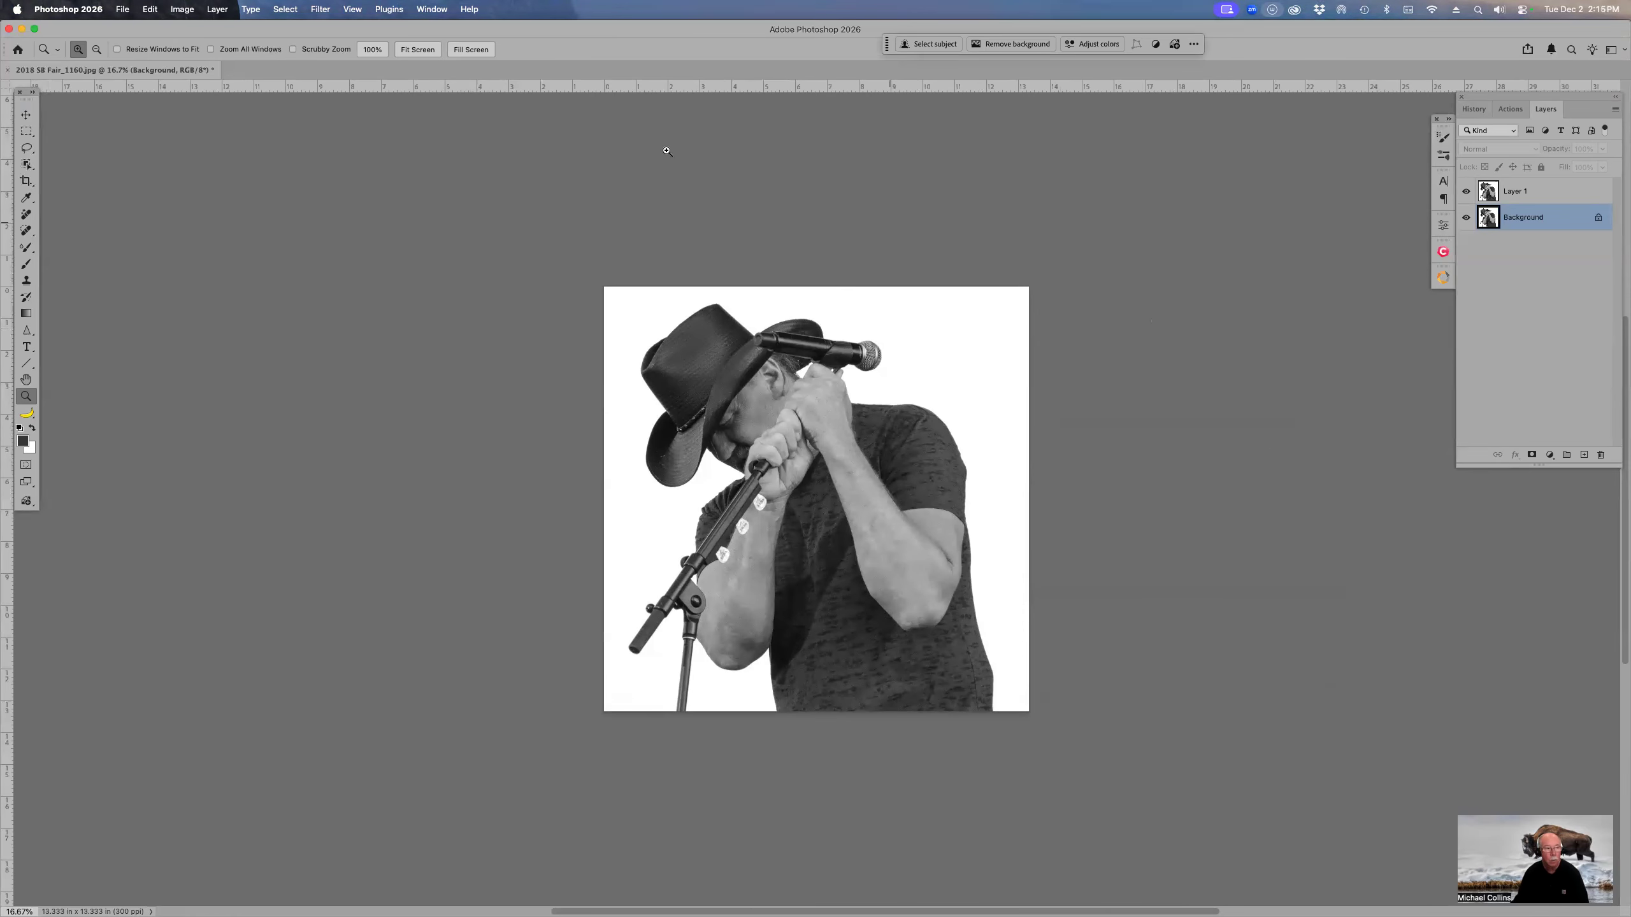
Step: Extend the canvas around the photo by a relative 3 inches in both width and height
{"action": "left_click", "coordinate": [177, 8]}
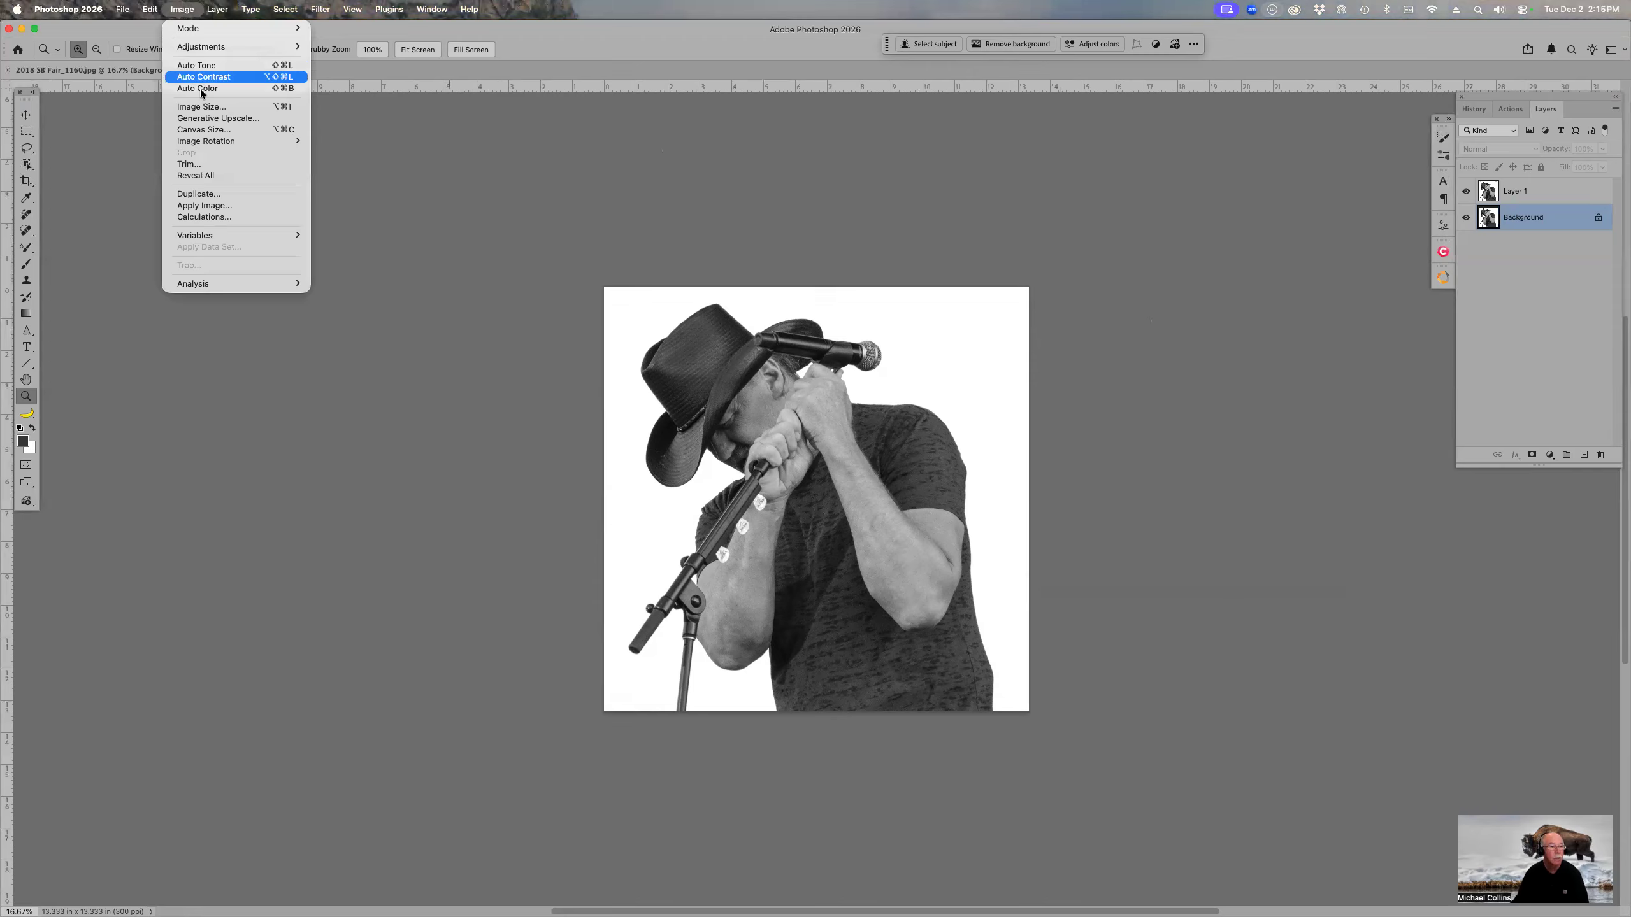
{"action": "left_click", "coordinate": [208, 134]}
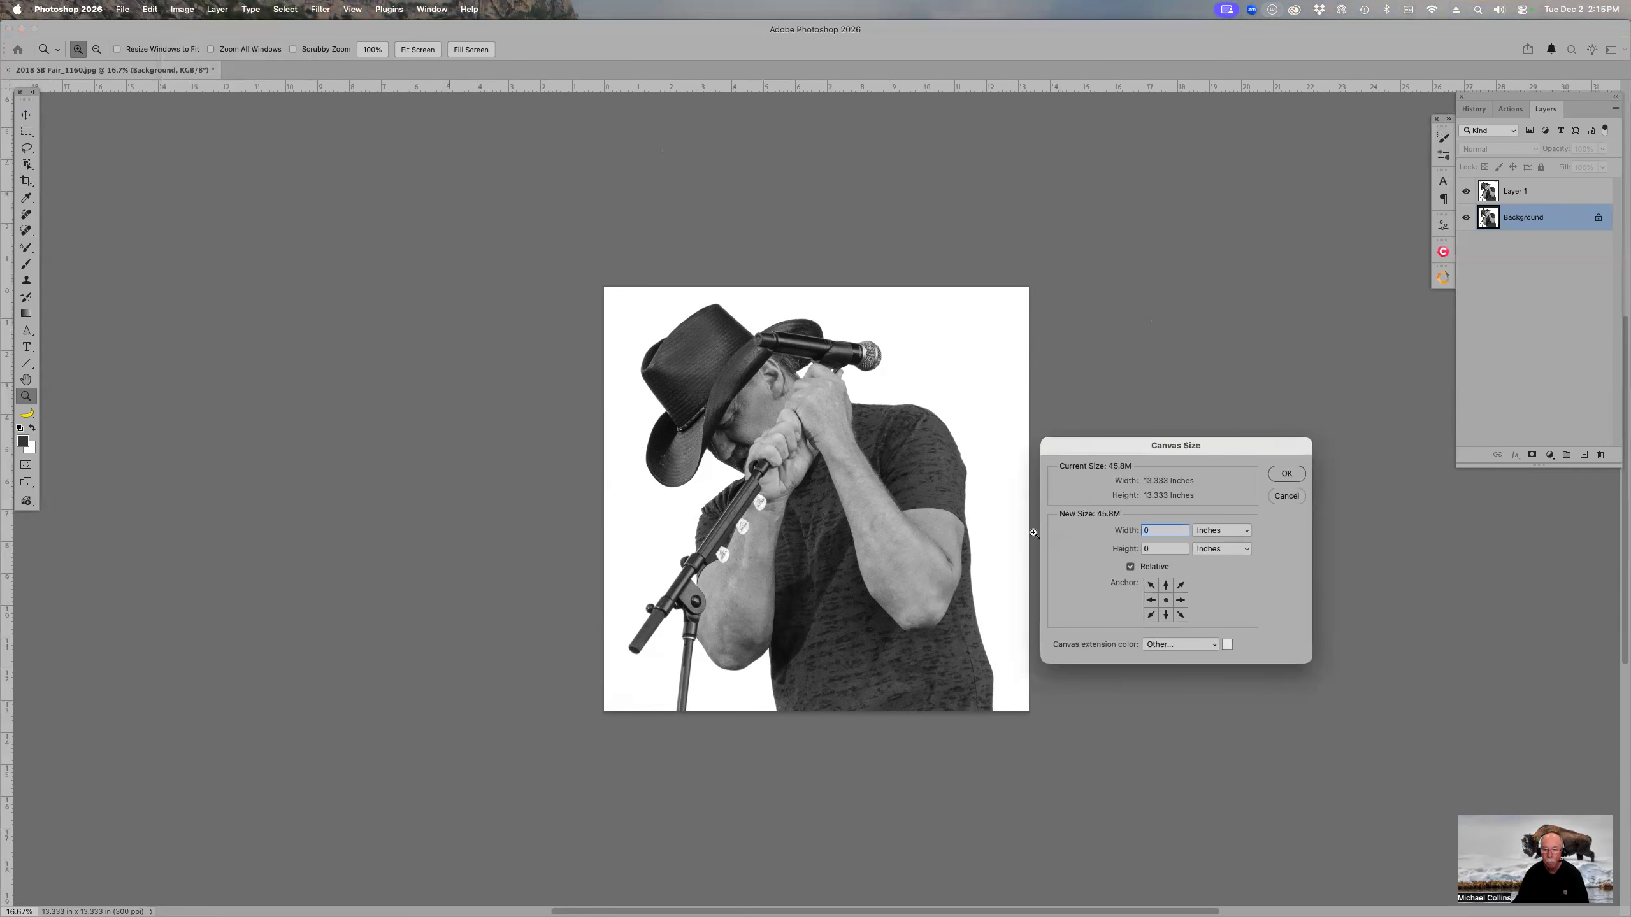
{"action": "type", "text": "3"}
{"action": "key", "text": "Tab"}
{"action": "type", "text": "3"}
{"action": "key", "text": "Tab"}
{"action": "left_click", "coordinate": [1286, 473]}
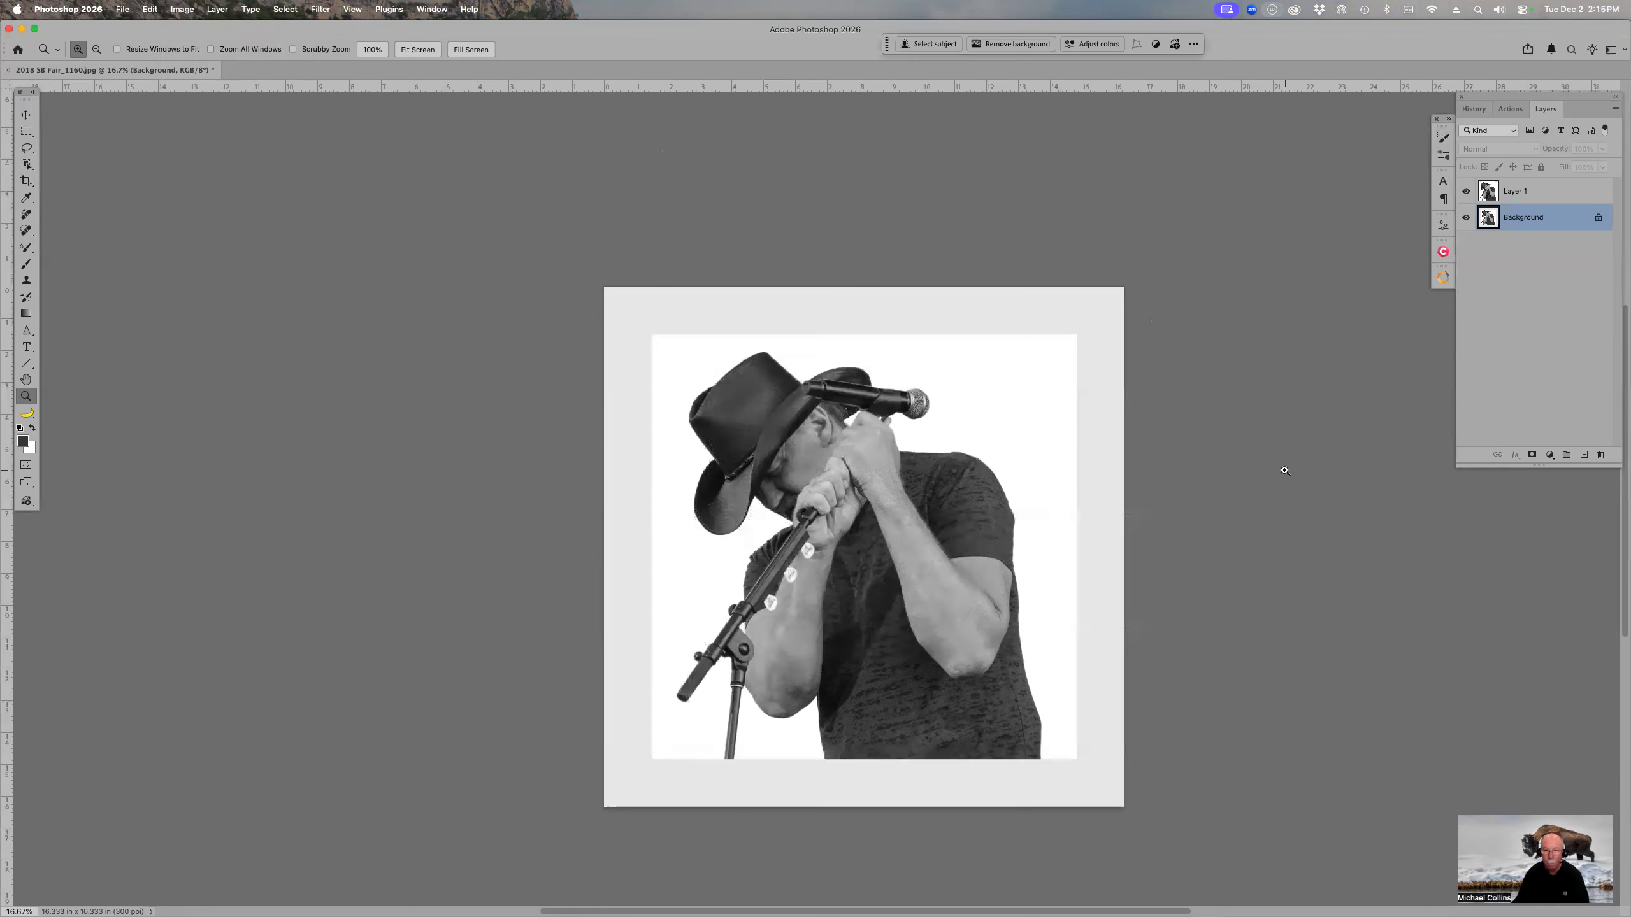
Step: Select Layer 1 and place a vertical and a horizontal guide 1 inch inside the canvas's left and top edges
{"action": "left_click", "coordinate": [1526, 197]}
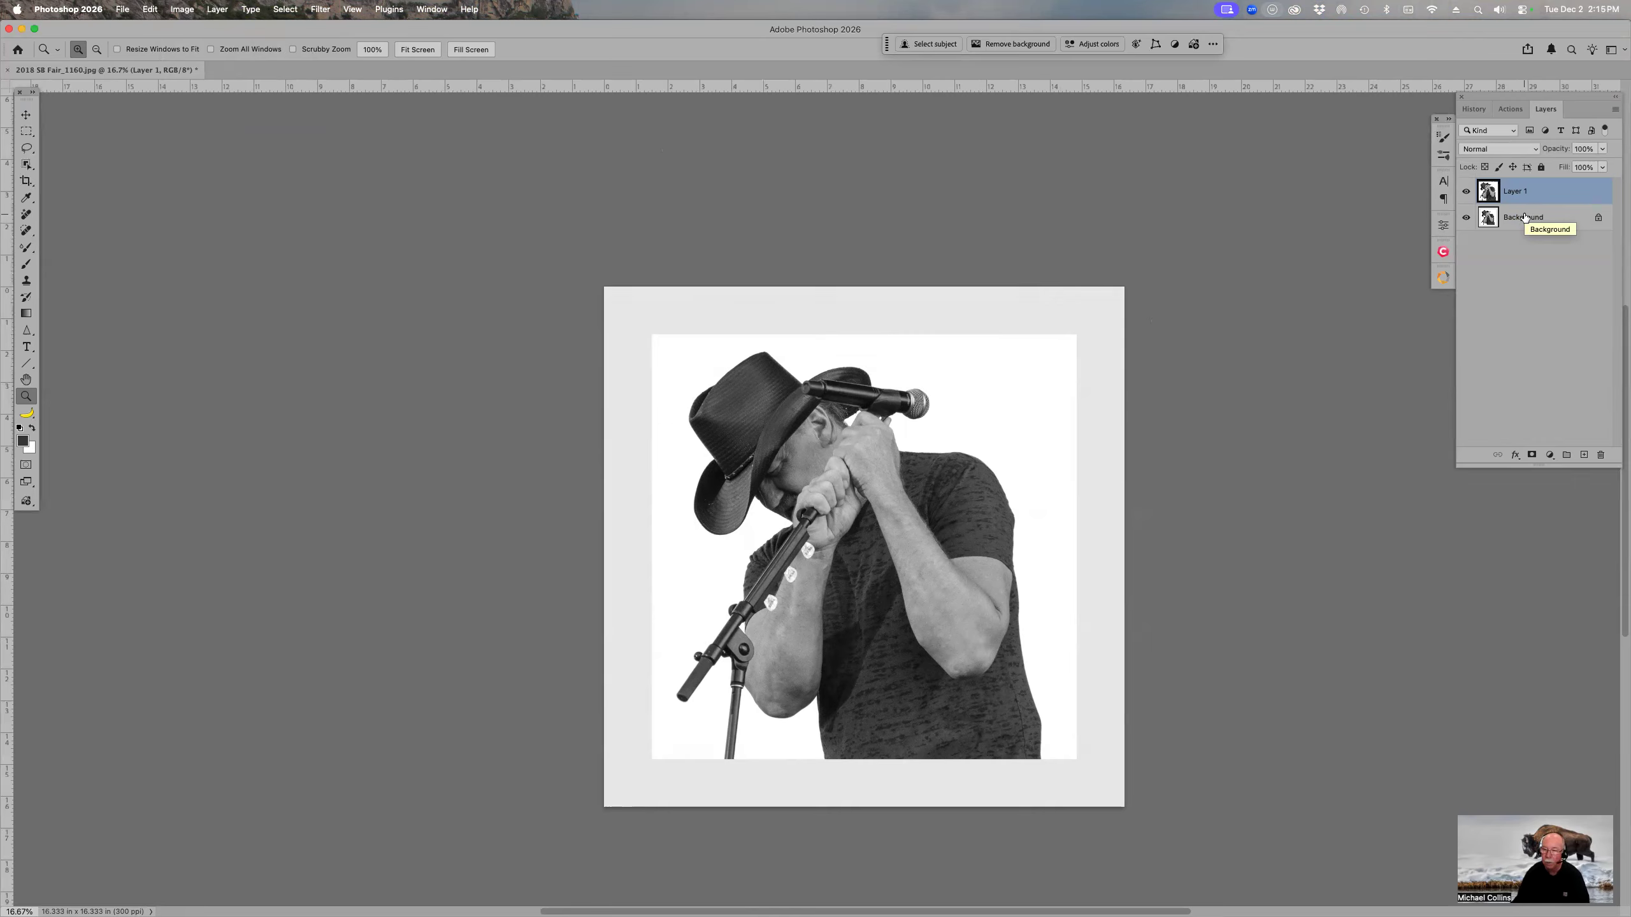
{"action": "left_click", "coordinate": [618, 298]}
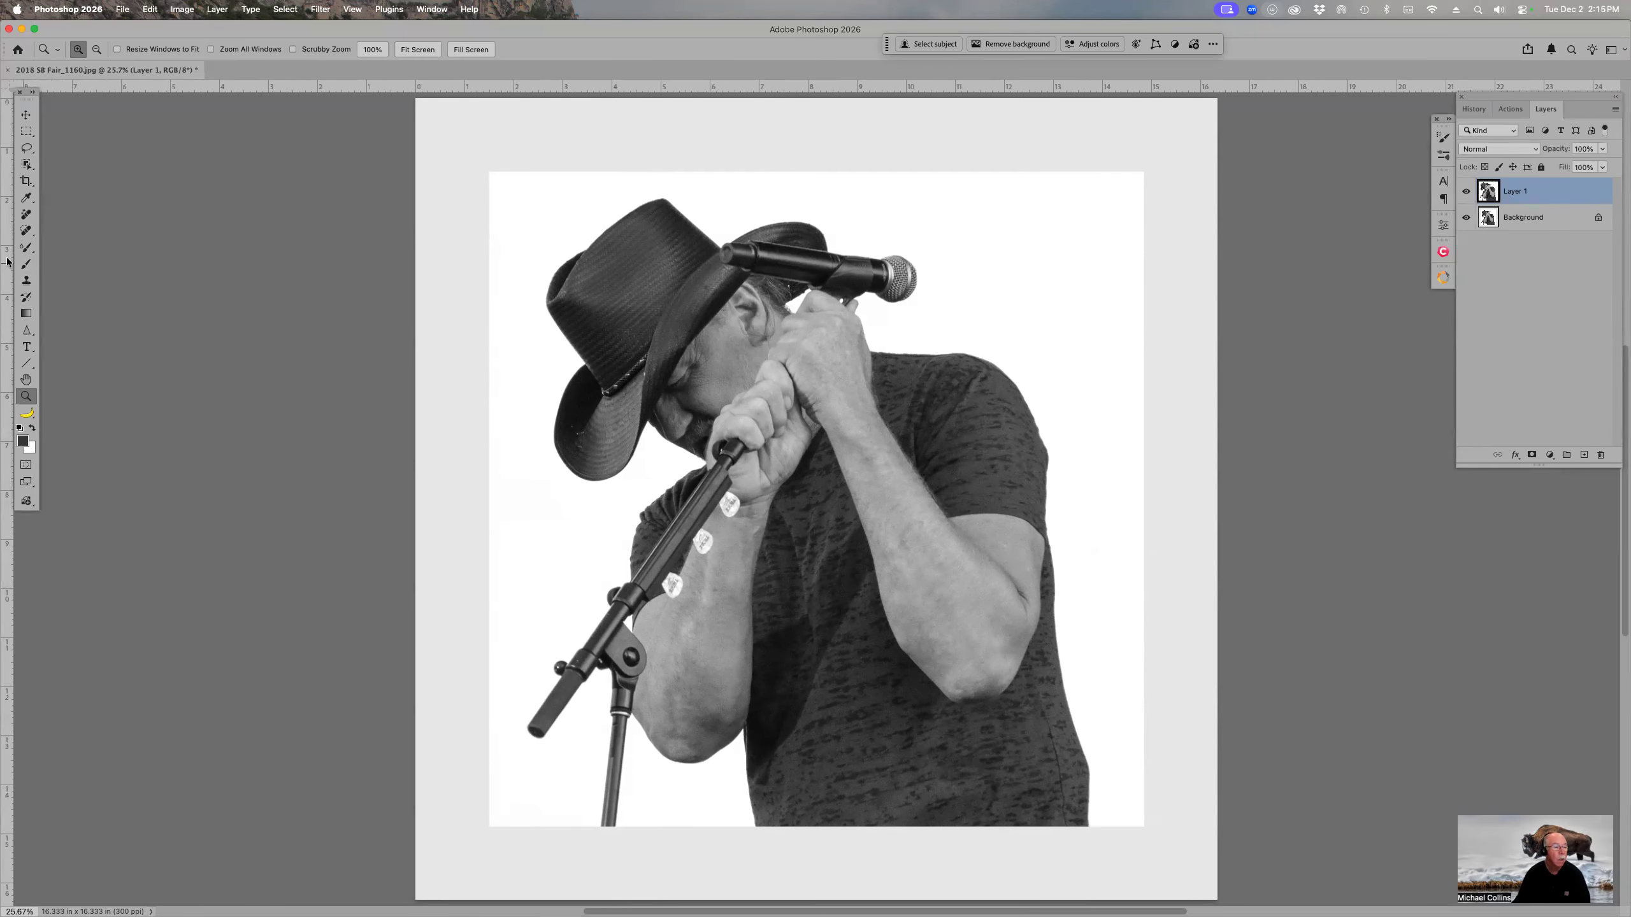
{"action": "left_click_drag", "start_coordinate": [8, 263], "coordinate": [464, 282]}
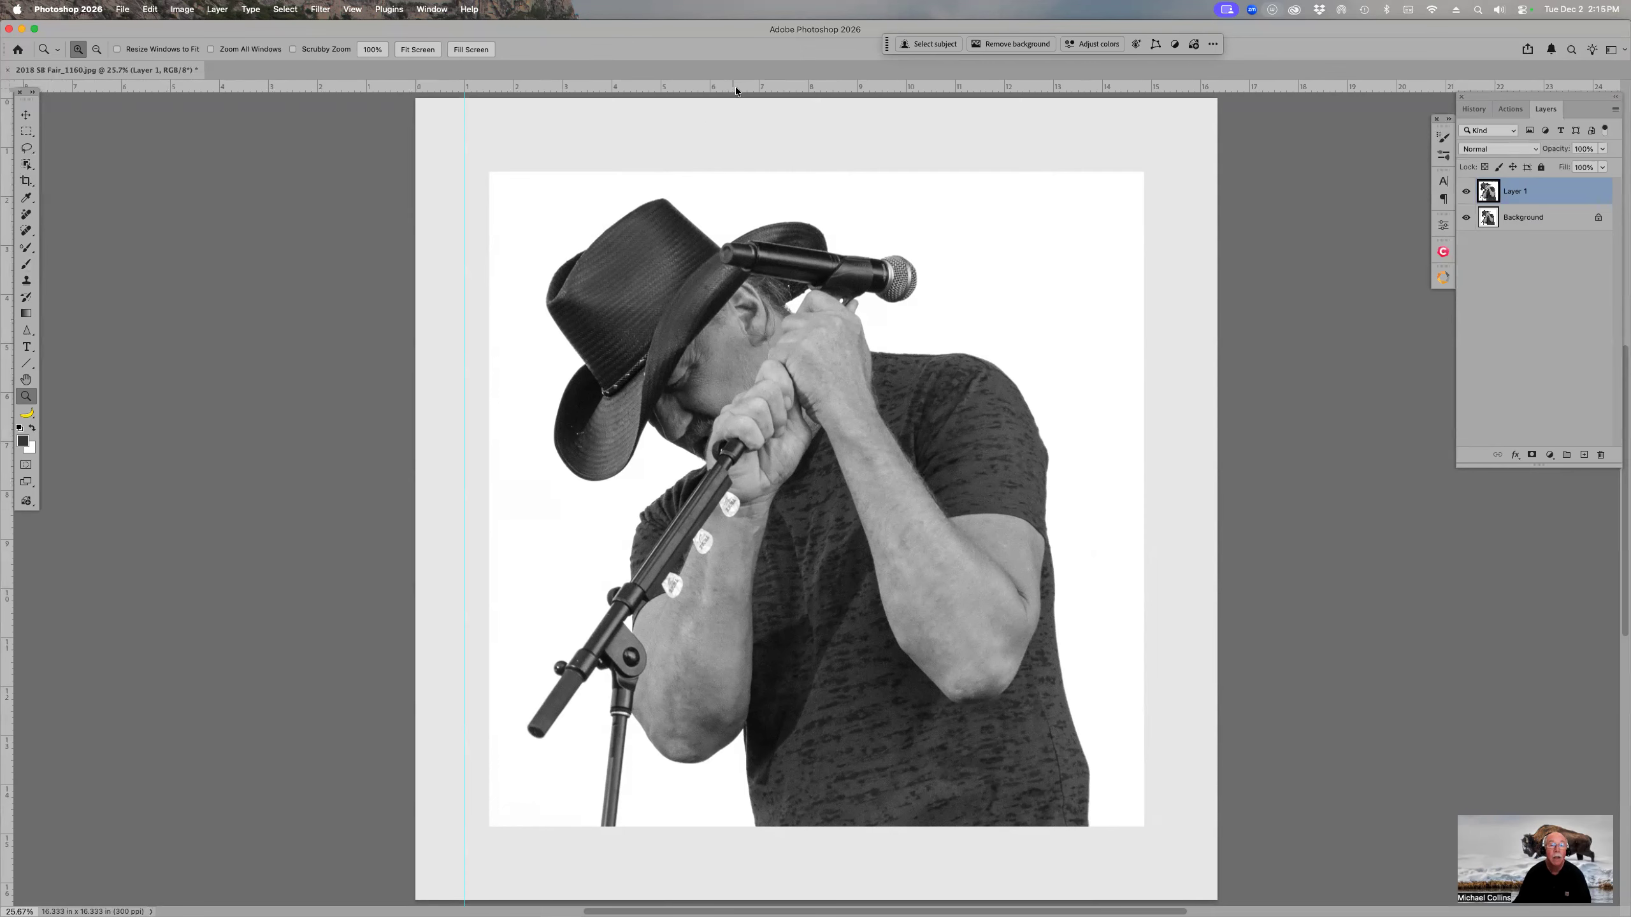
{"action": "left_click_drag", "start_coordinate": [737, 86], "coordinate": [734, 148]}
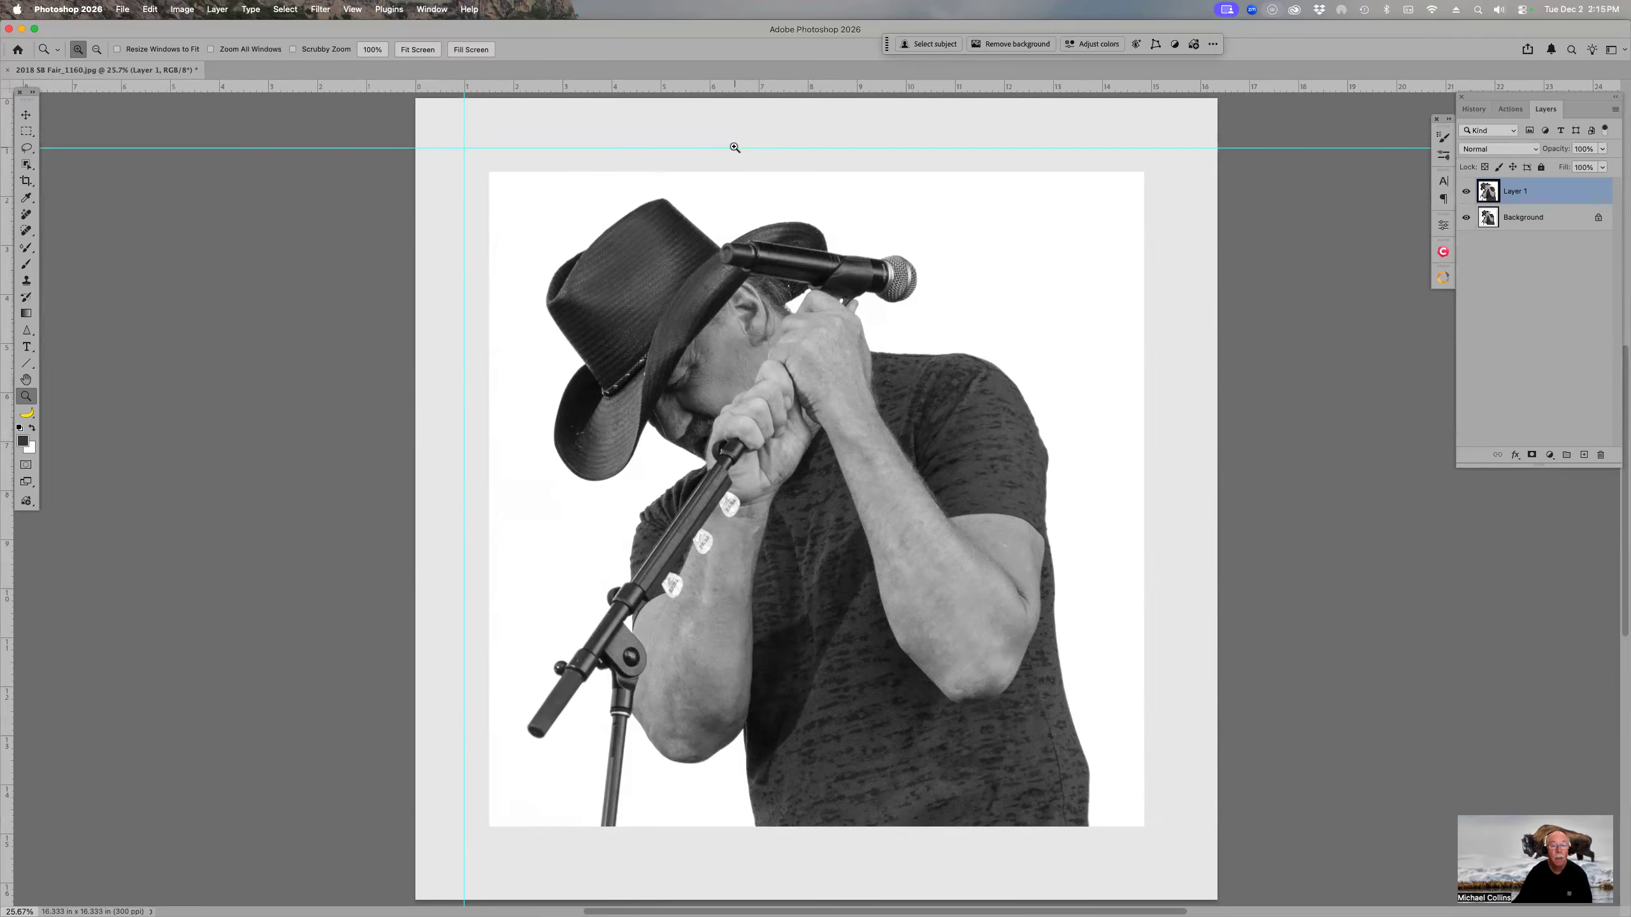
Step: Set the canvas guide color to red #fd2603 in the Guides, Grid & Slices preferences
{"action": "left_click_drag", "start_coordinate": [421, 112], "coordinate": [559, 222]}
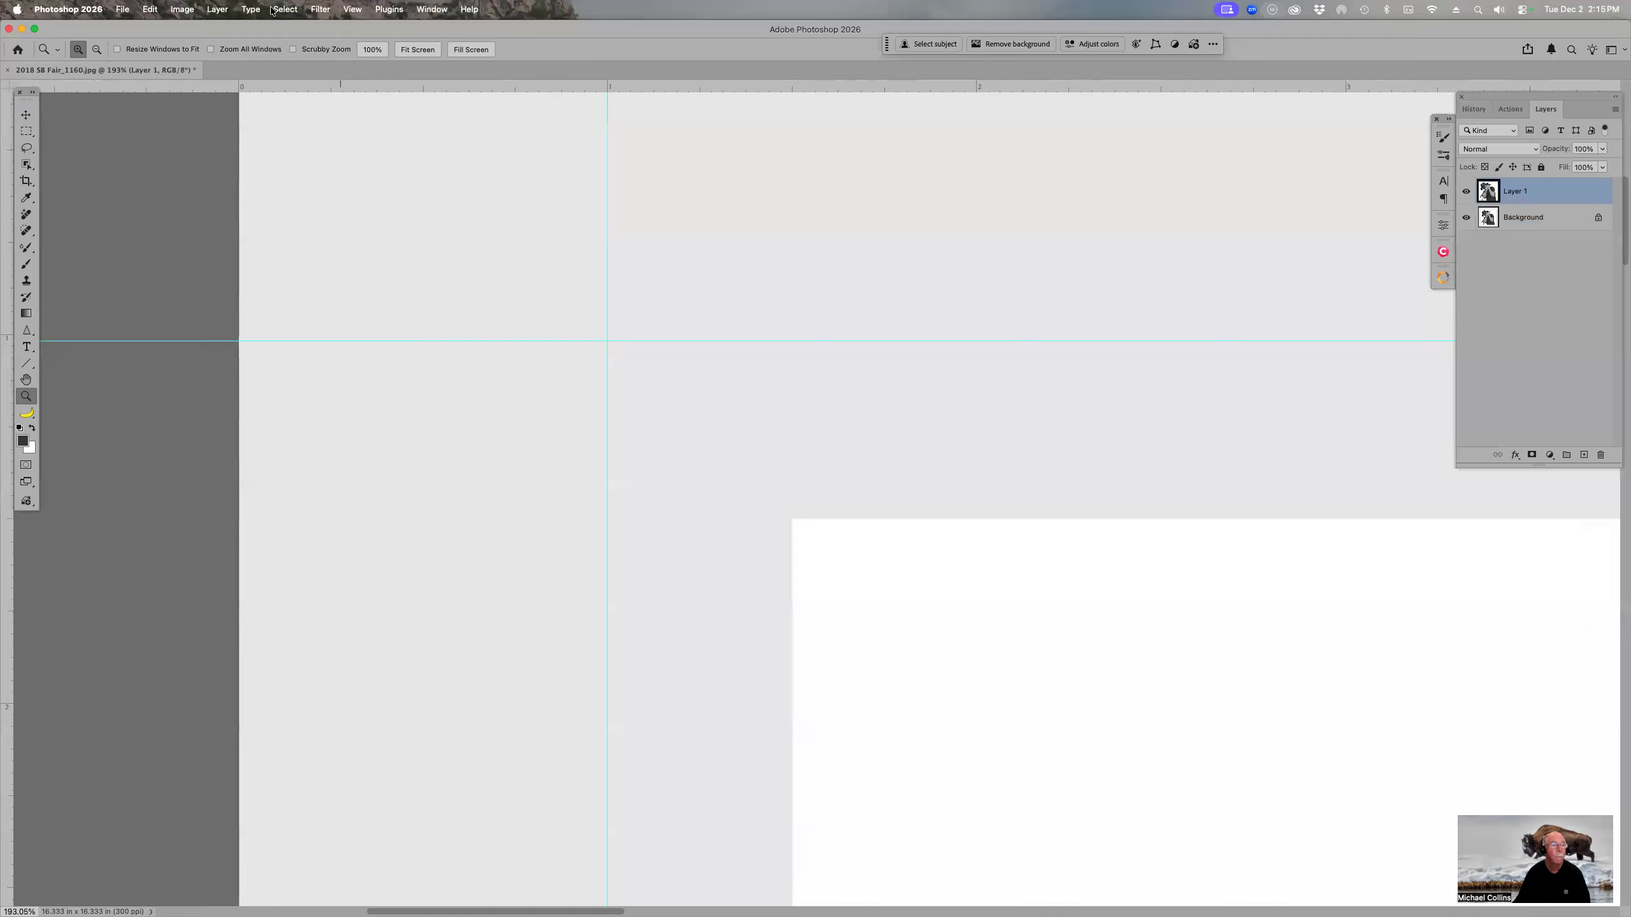
{"action": "key", "text": "i"}
{"action": "key", "text": "super+k"}
{"action": "left_click", "coordinate": [379, 346]}
{"action": "left_click", "coordinate": [382, 357]}
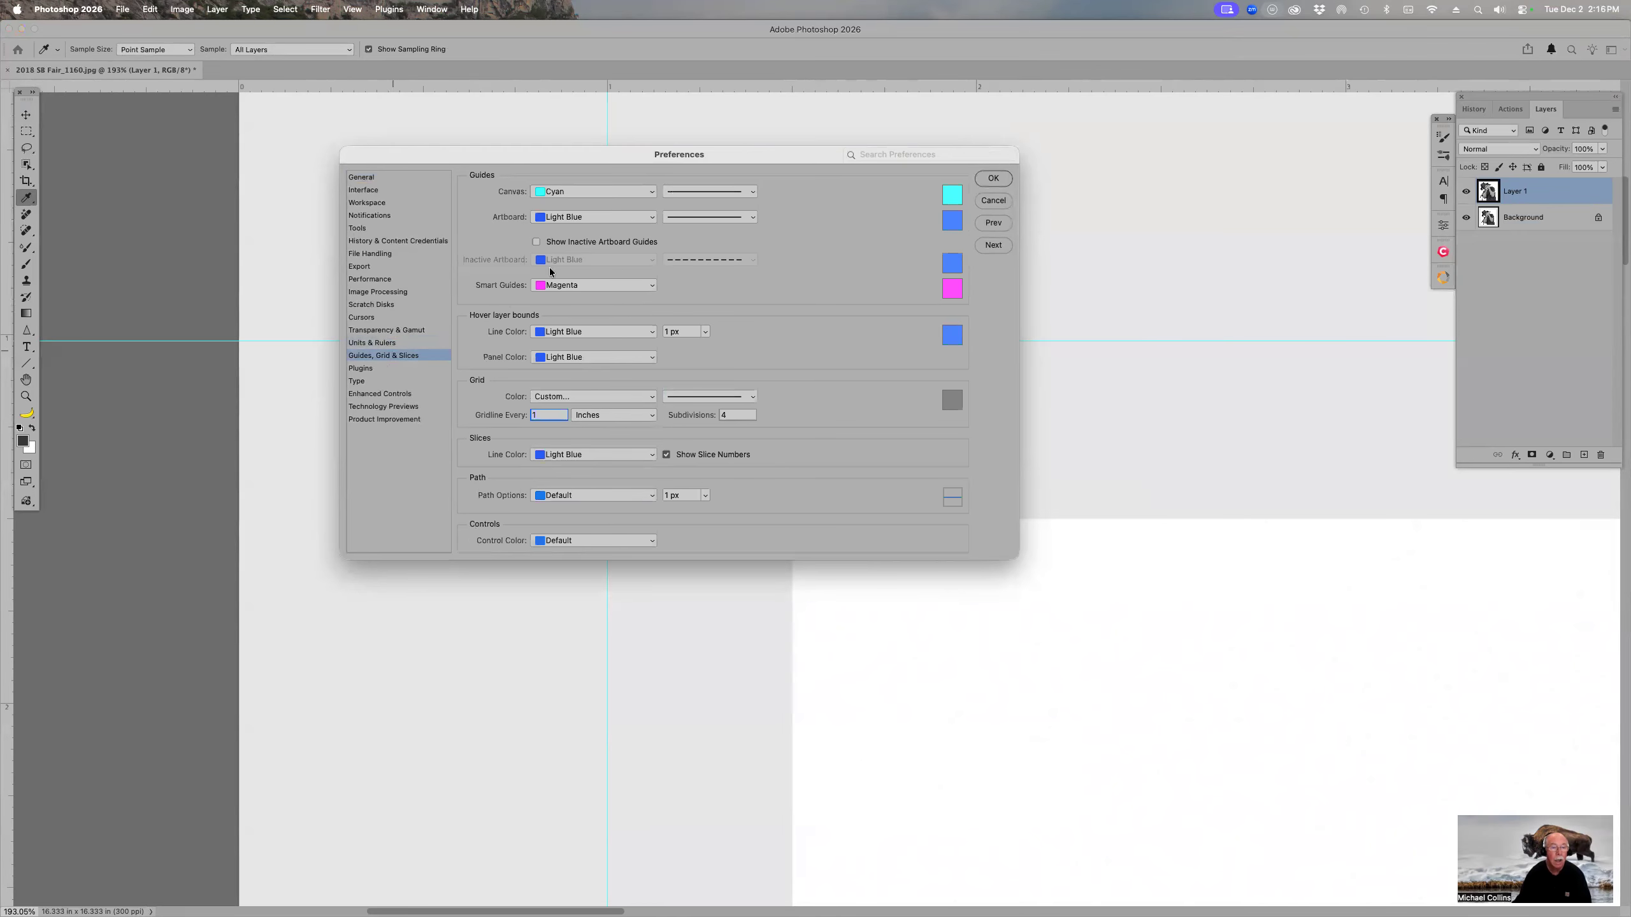
{"action": "left_click", "coordinate": [951, 195]}
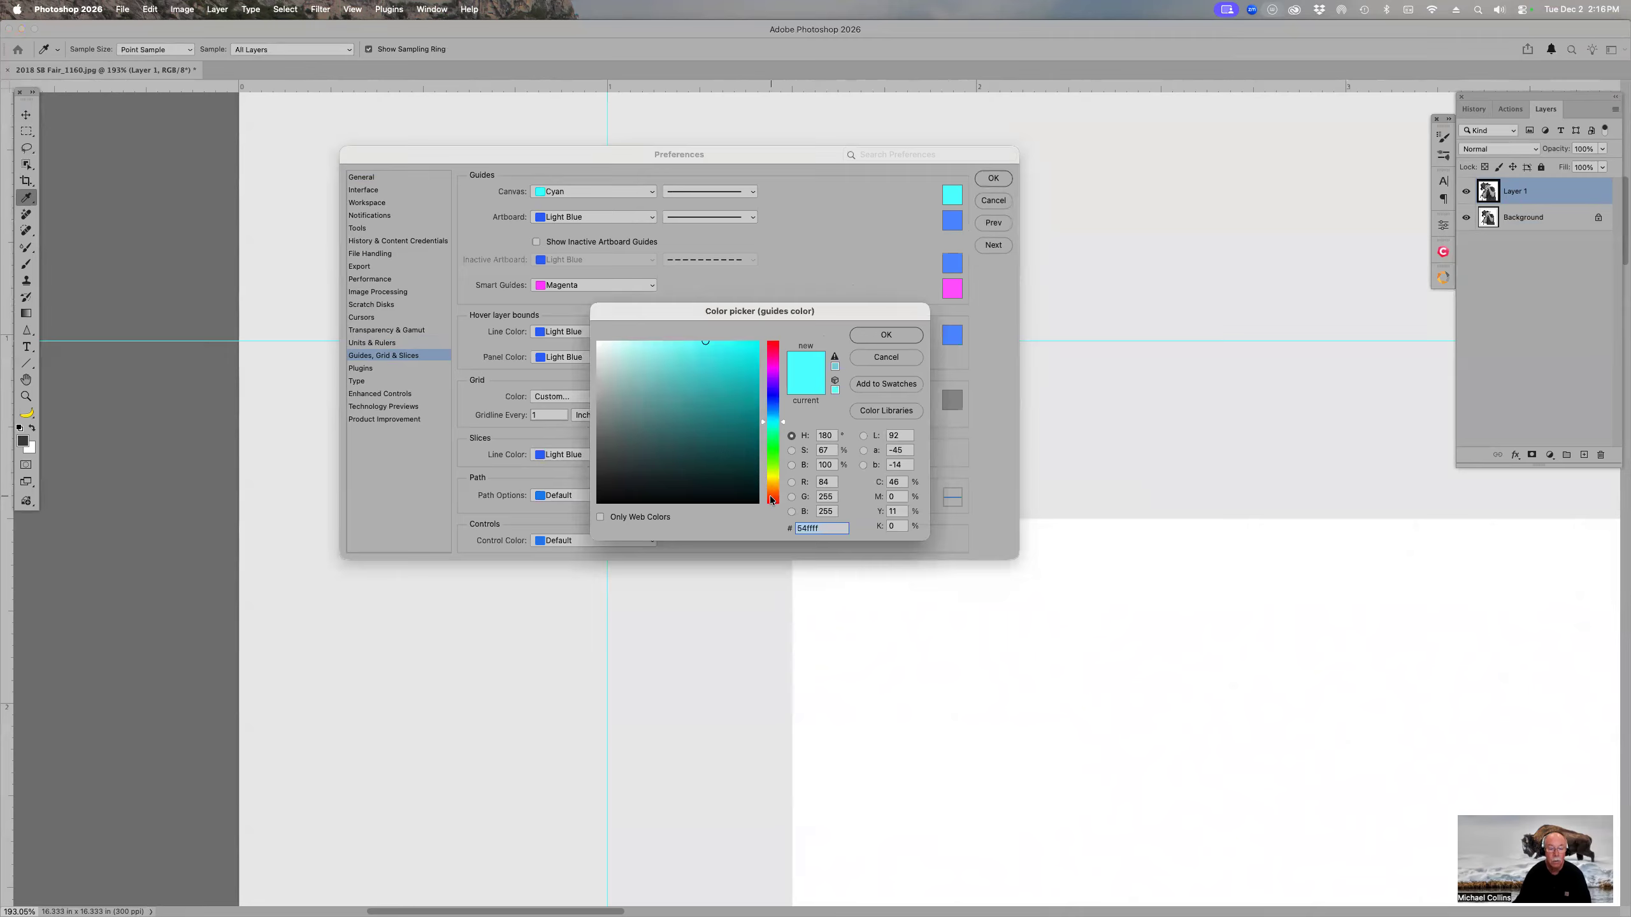
{"action": "left_click", "coordinate": [771, 500]}
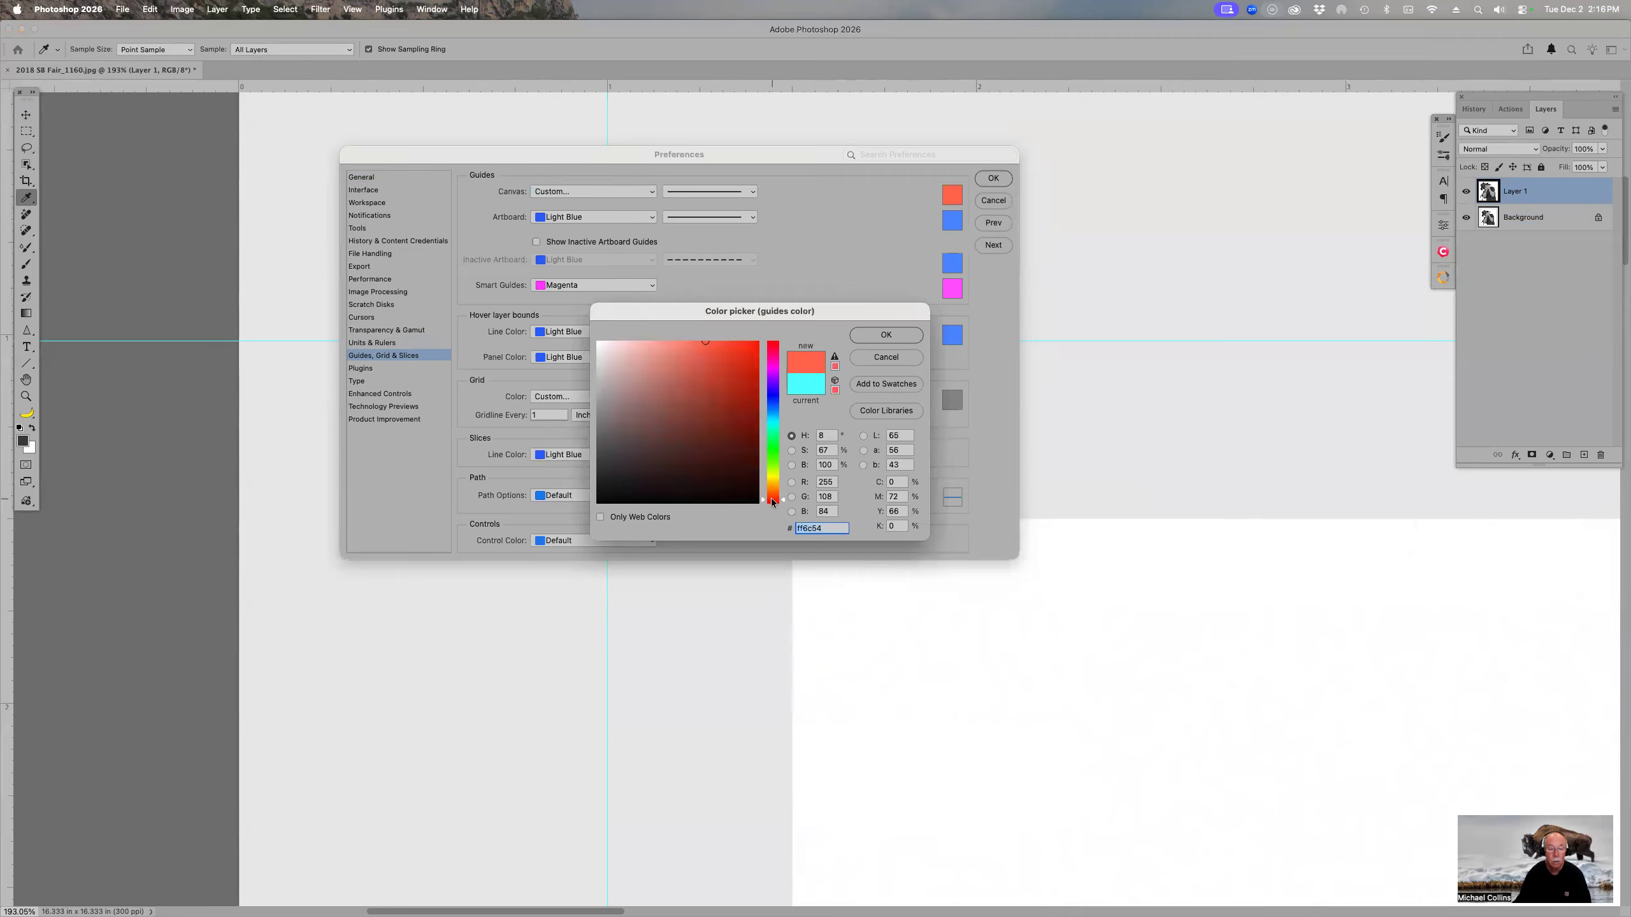
{"action": "left_click", "coordinate": [757, 342]}
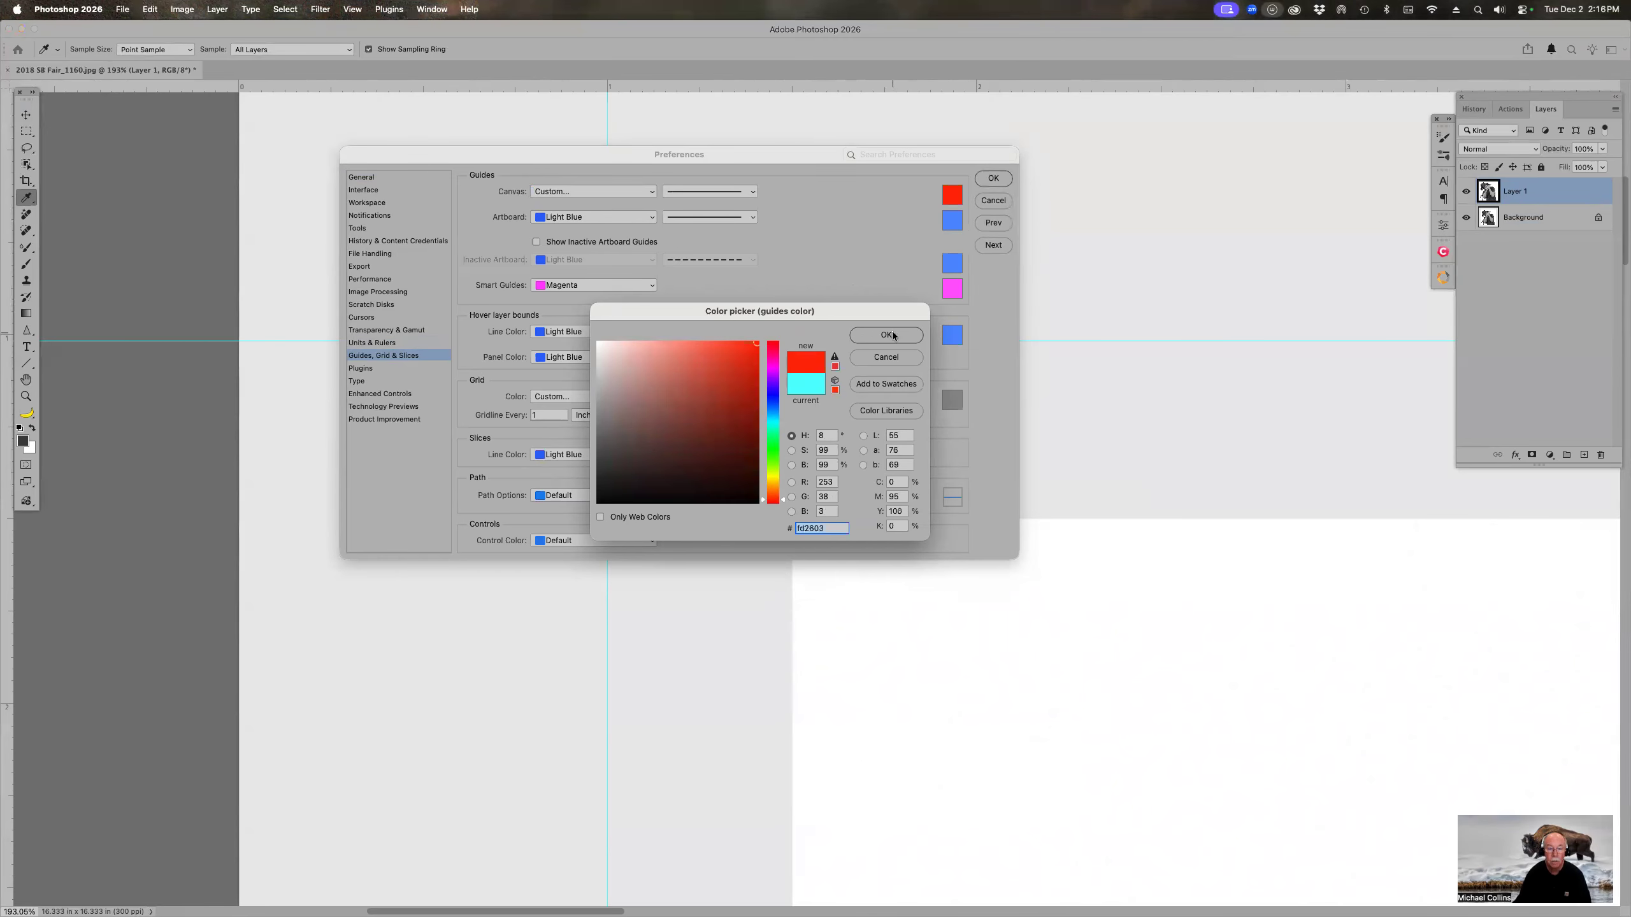
{"action": "left_click", "coordinate": [888, 334]}
{"action": "left_click", "coordinate": [995, 180]}
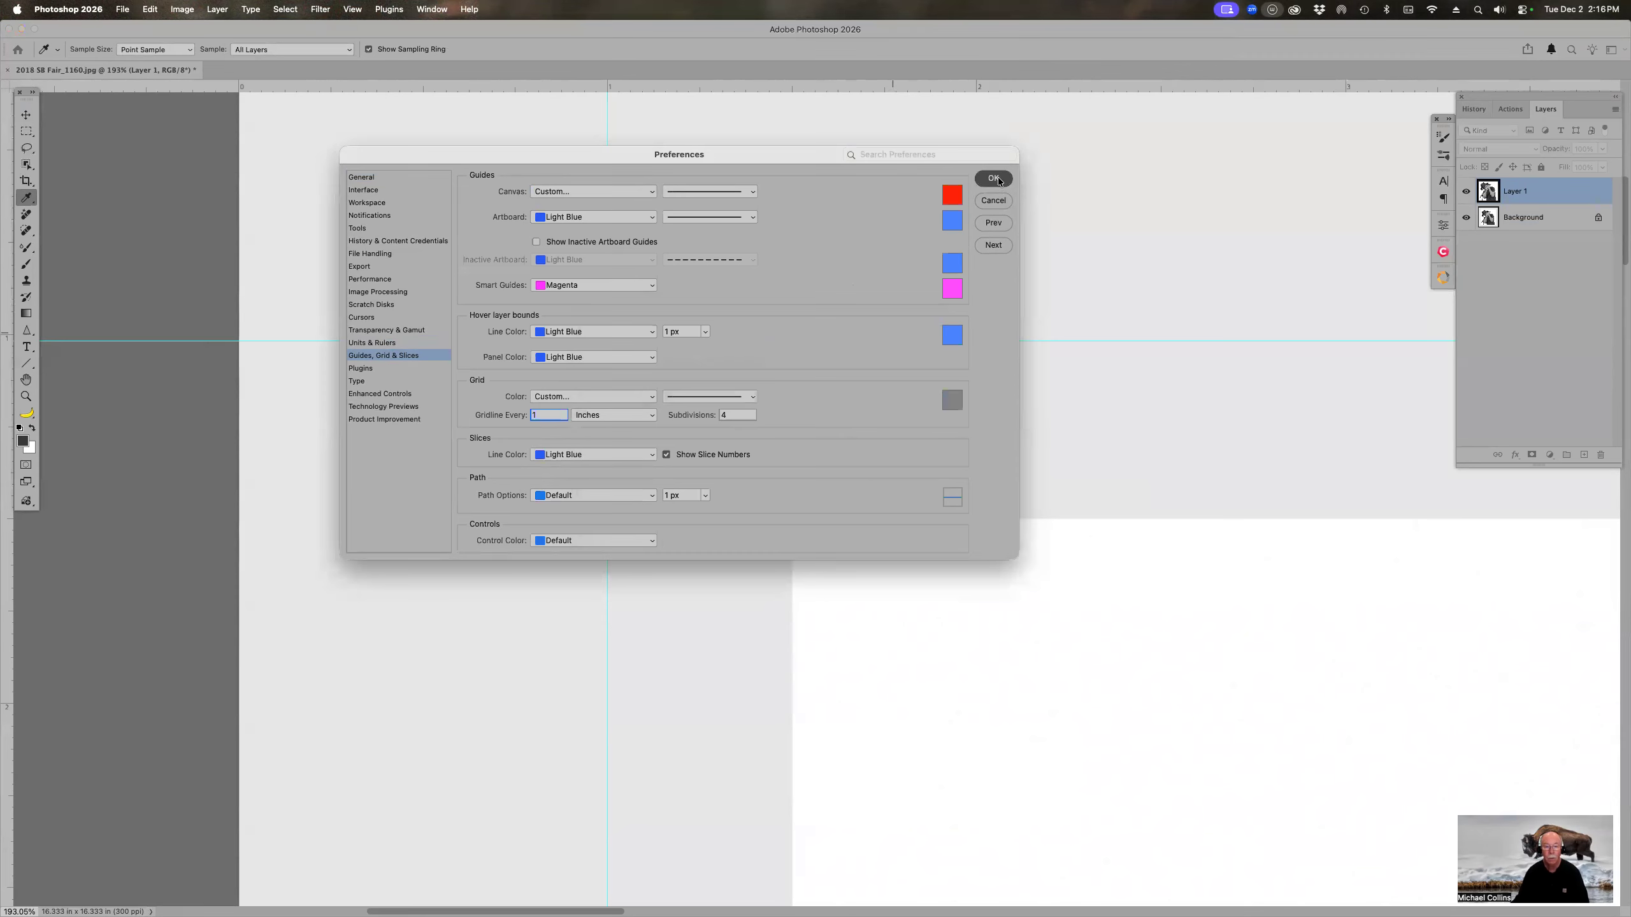
{"action": "key", "text": "z"}
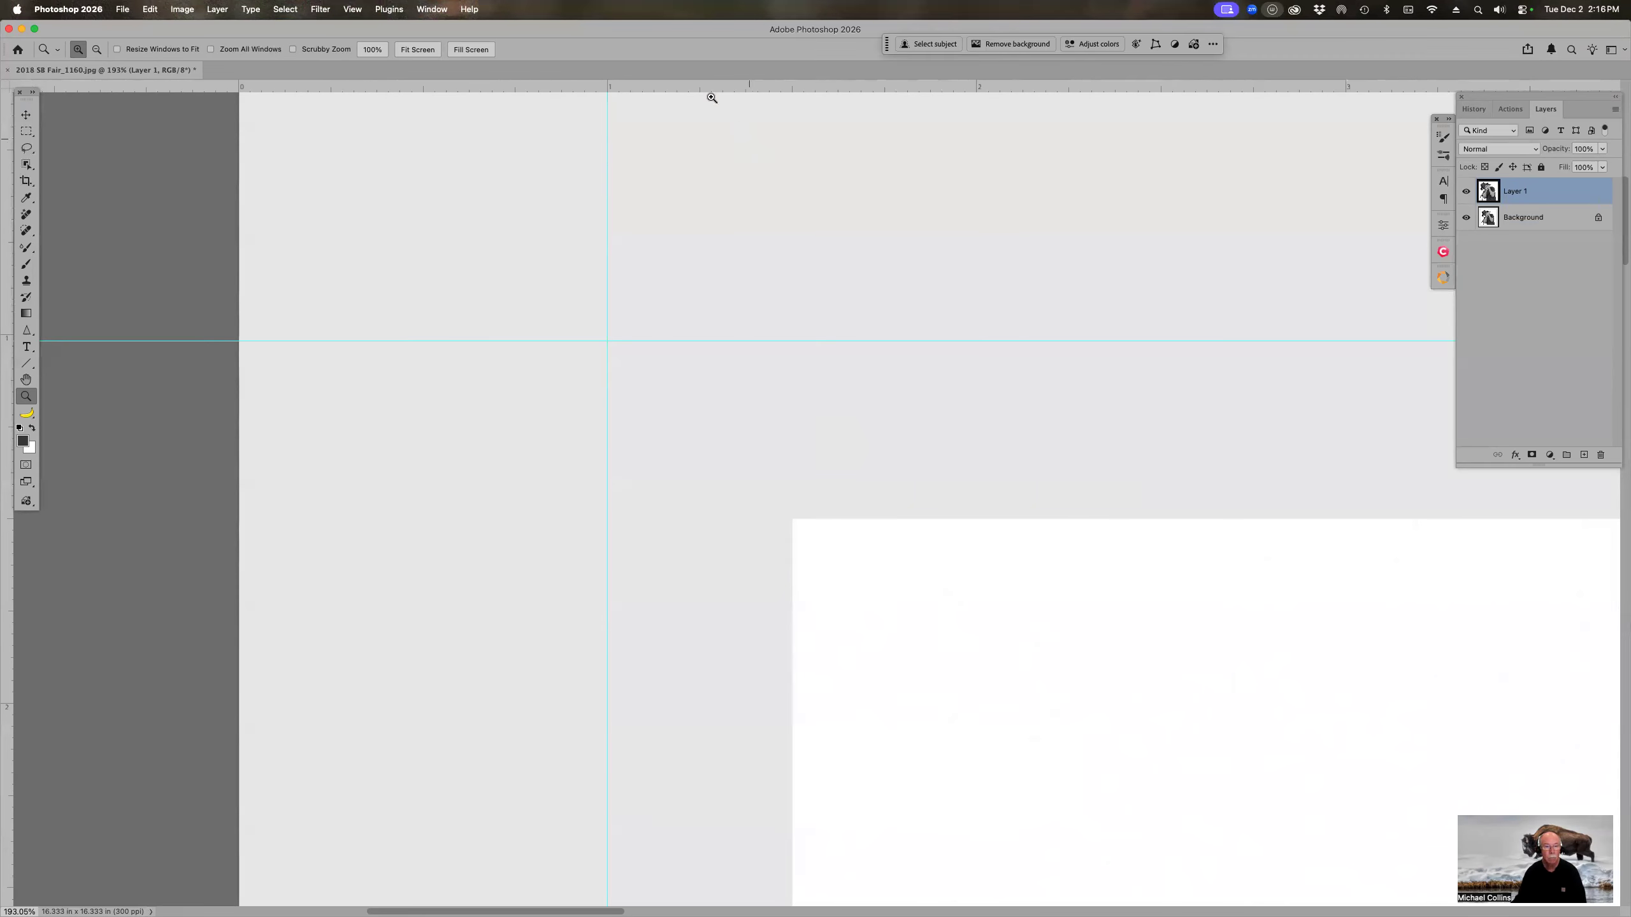
Step: Align a horizontal guide at 1 inch and marquee-select a square around the photo, starting at the guide intersection, about 1 inch inside the canvas edges
{"action": "left_click_drag", "start_coordinate": [709, 84], "coordinate": [699, 340]}
{"action": "key", "text": "super+0"}
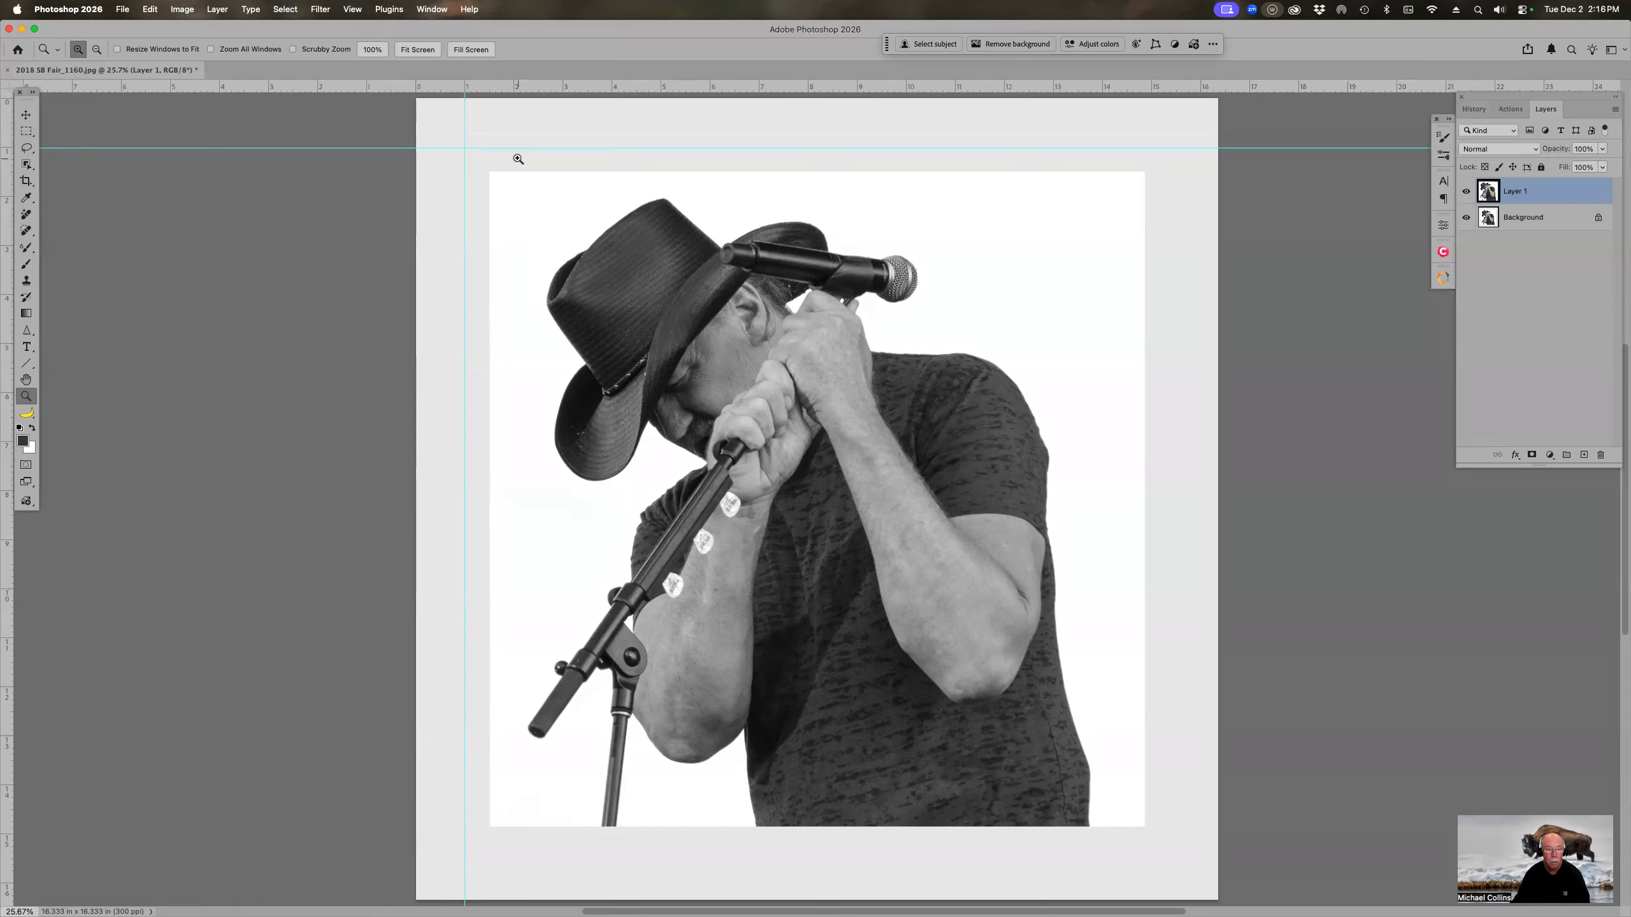
{"action": "key", "text": "m"}
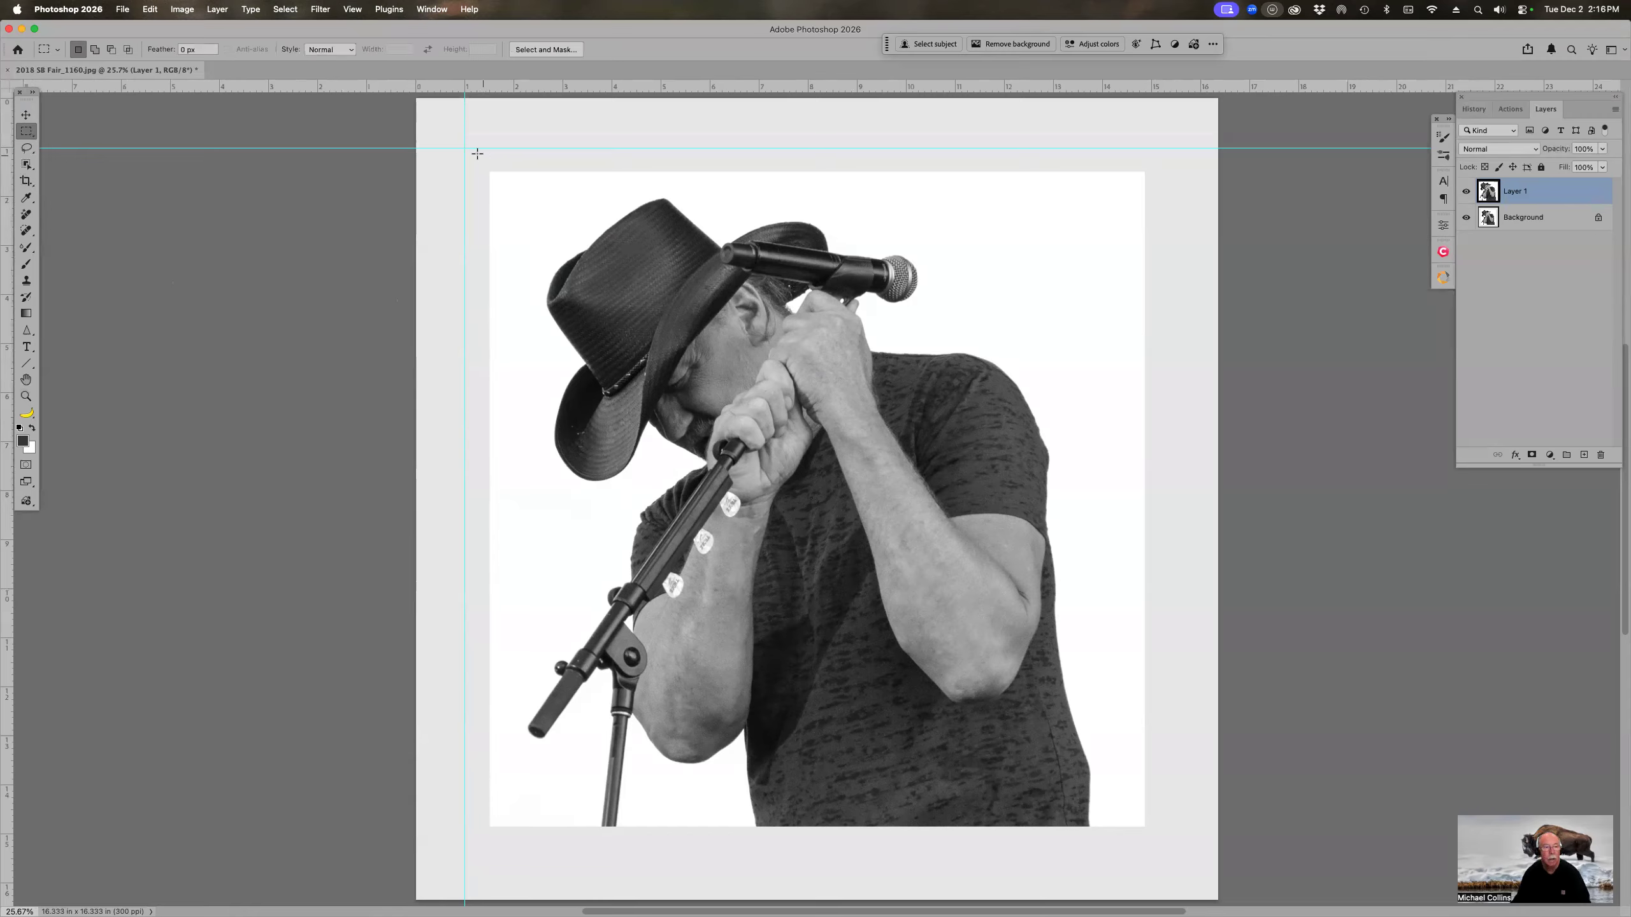
{"action": "left_click_drag", "start_coordinate": [463, 147], "coordinate": [1166, 849]}
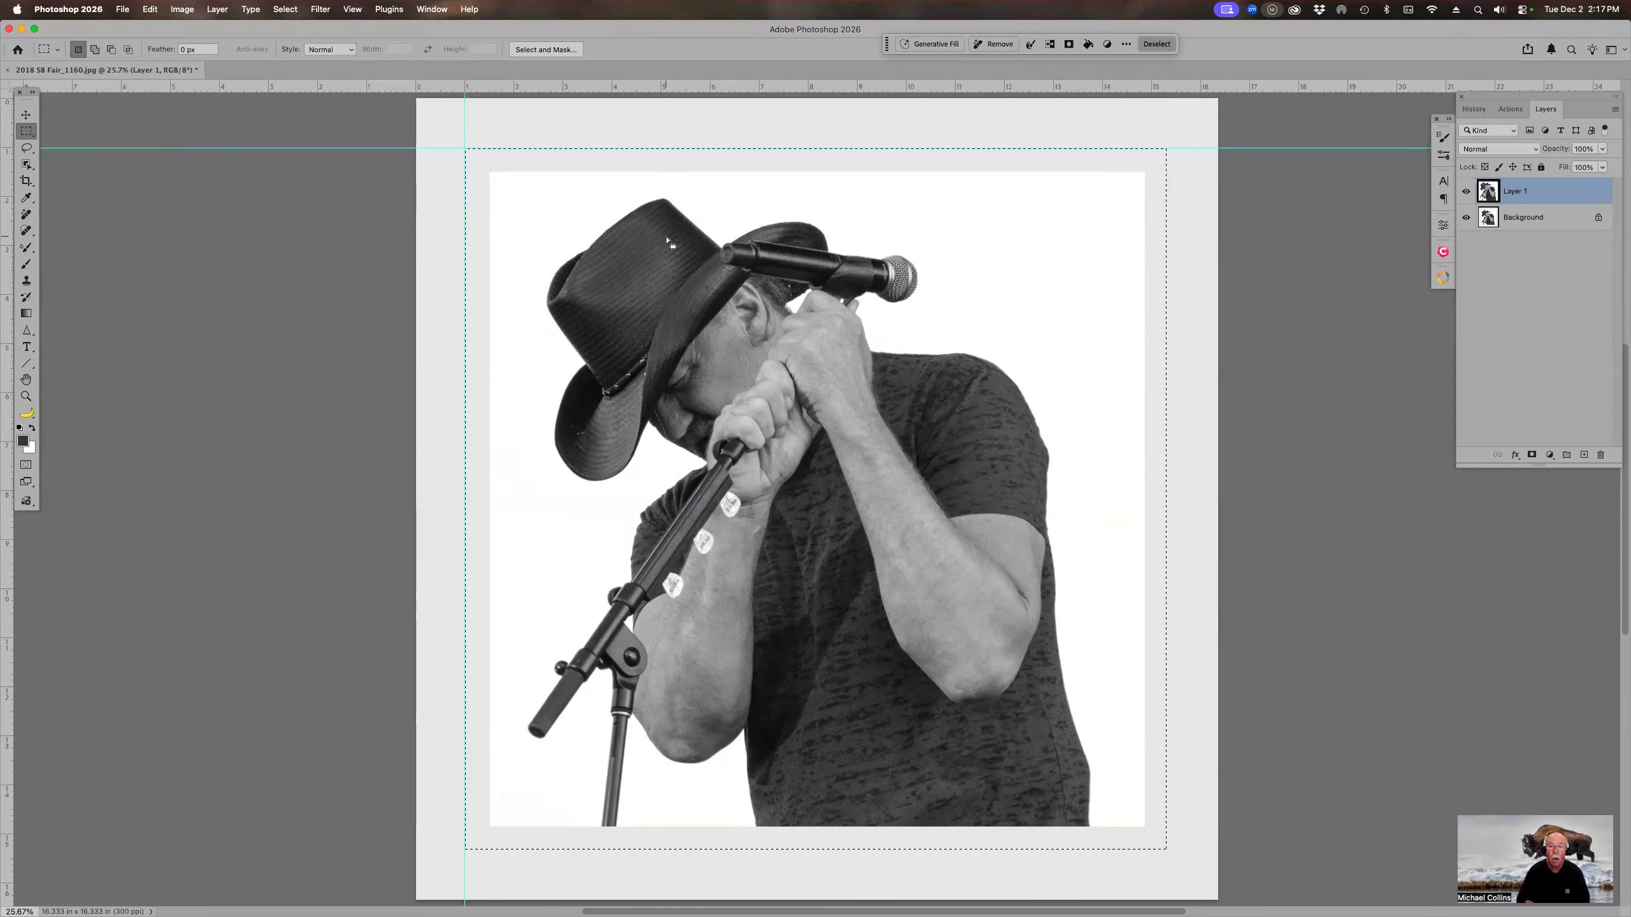
Step: Invert the selection to cover the outer band of the mat
{"action": "key", "text": "shift"}
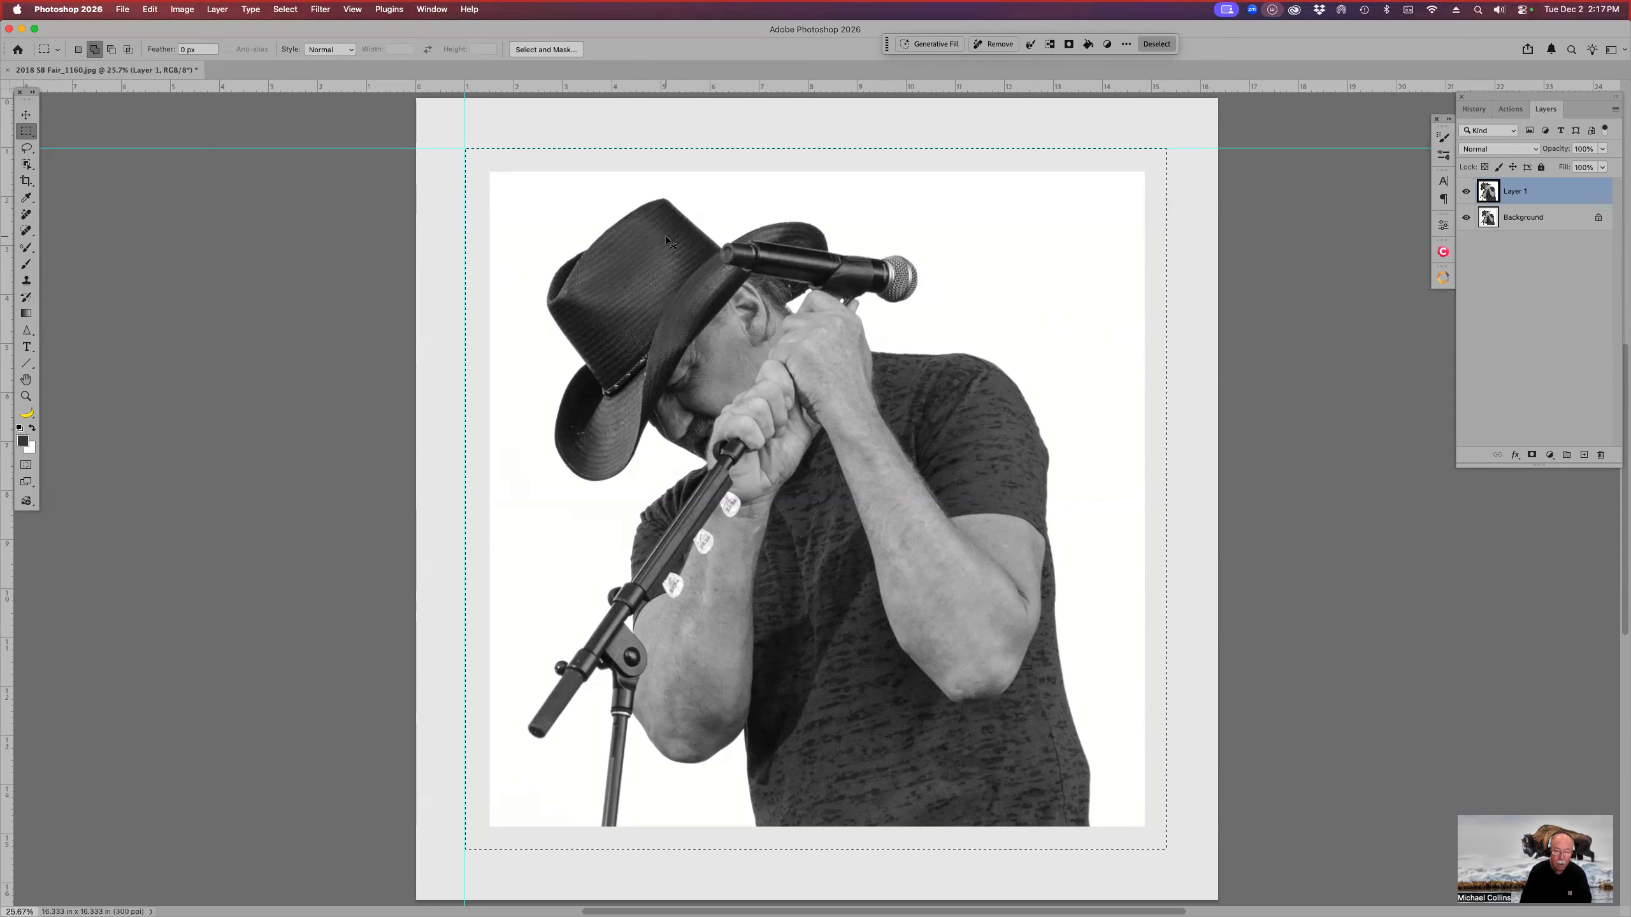
{"action": "key", "text": "super+shift+i"}
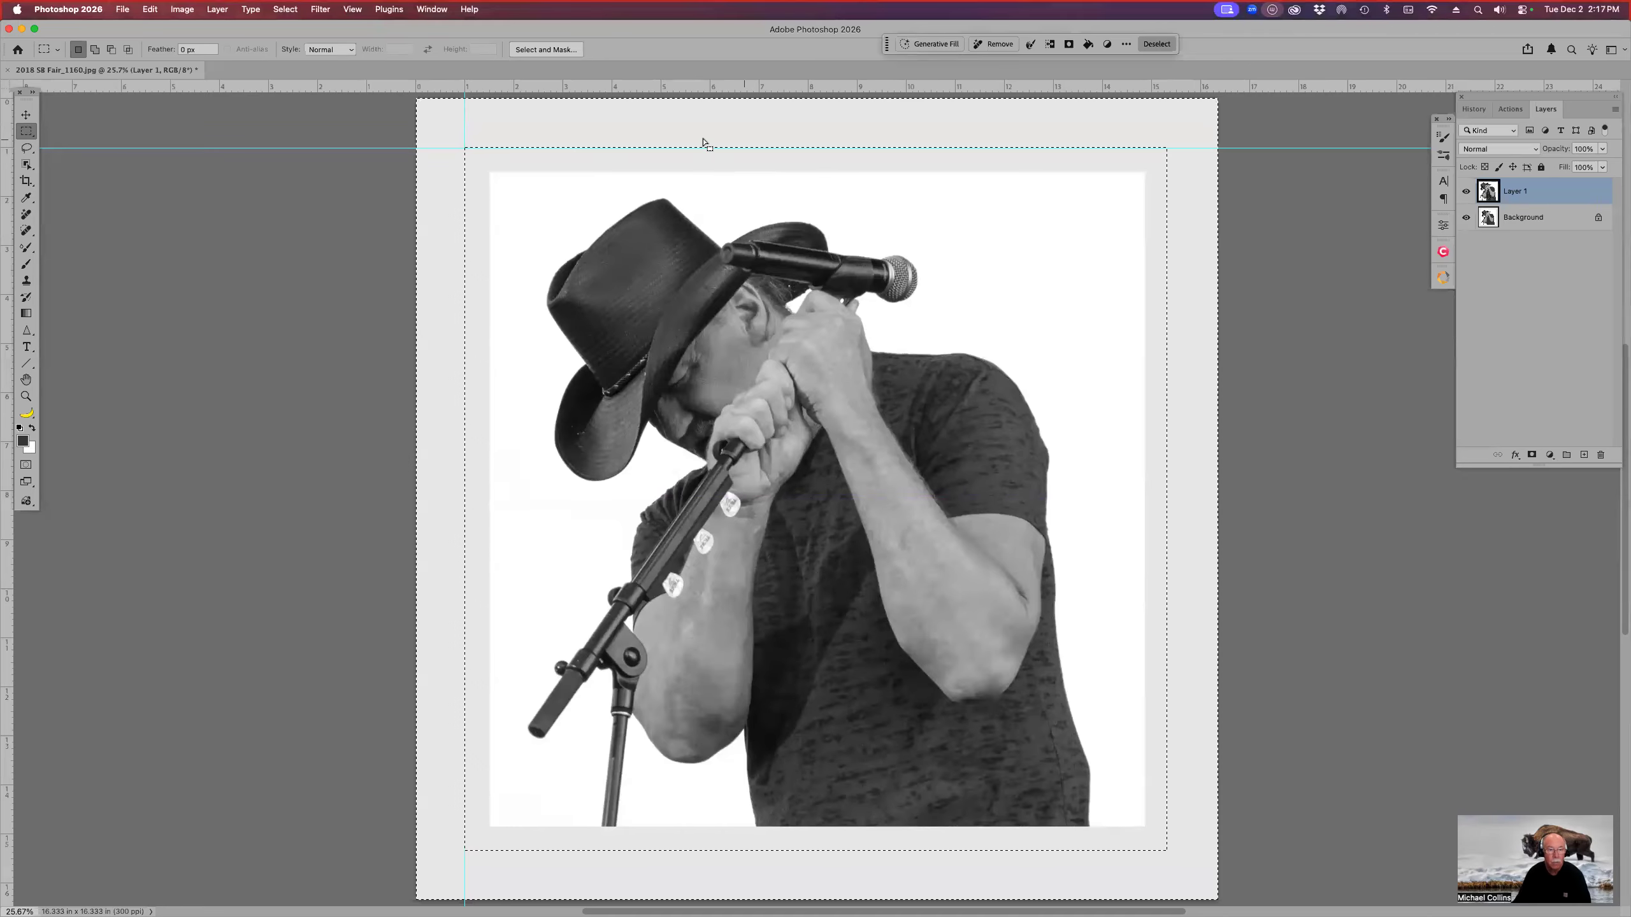
{"action": "left_click", "coordinate": [284, 9]}
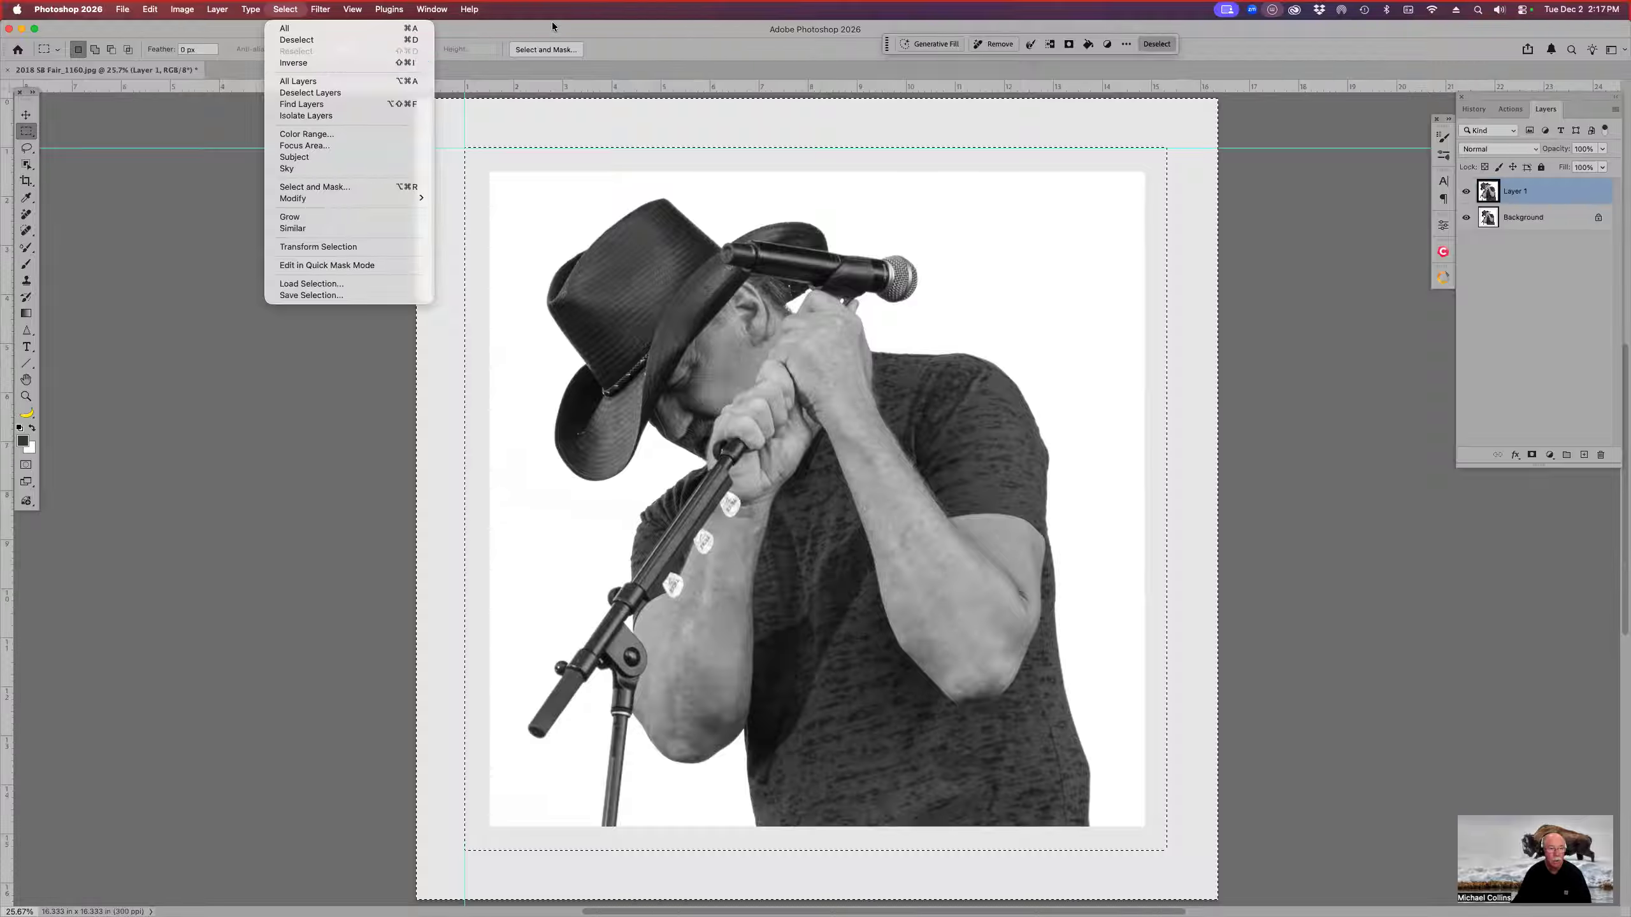
Step: Copy the selected outer mat band from the Background layer to a new layer and check it with Layer 1 and Background temporarily hidden
{"action": "left_click", "coordinate": [669, 31]}
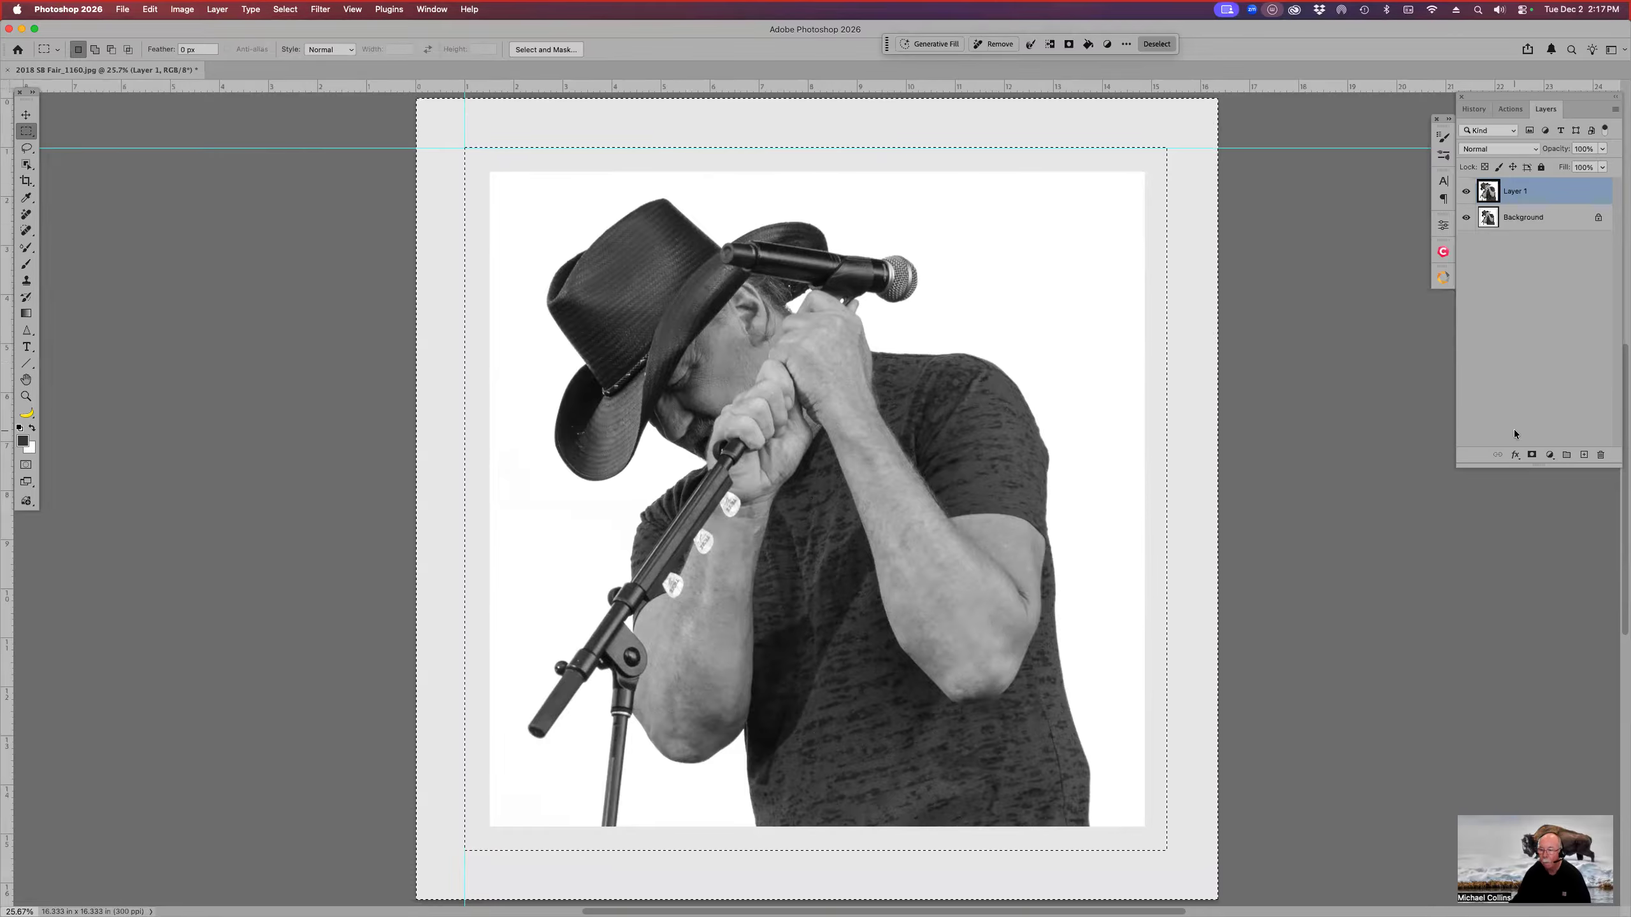
{"action": "left_click", "coordinate": [1552, 218]}
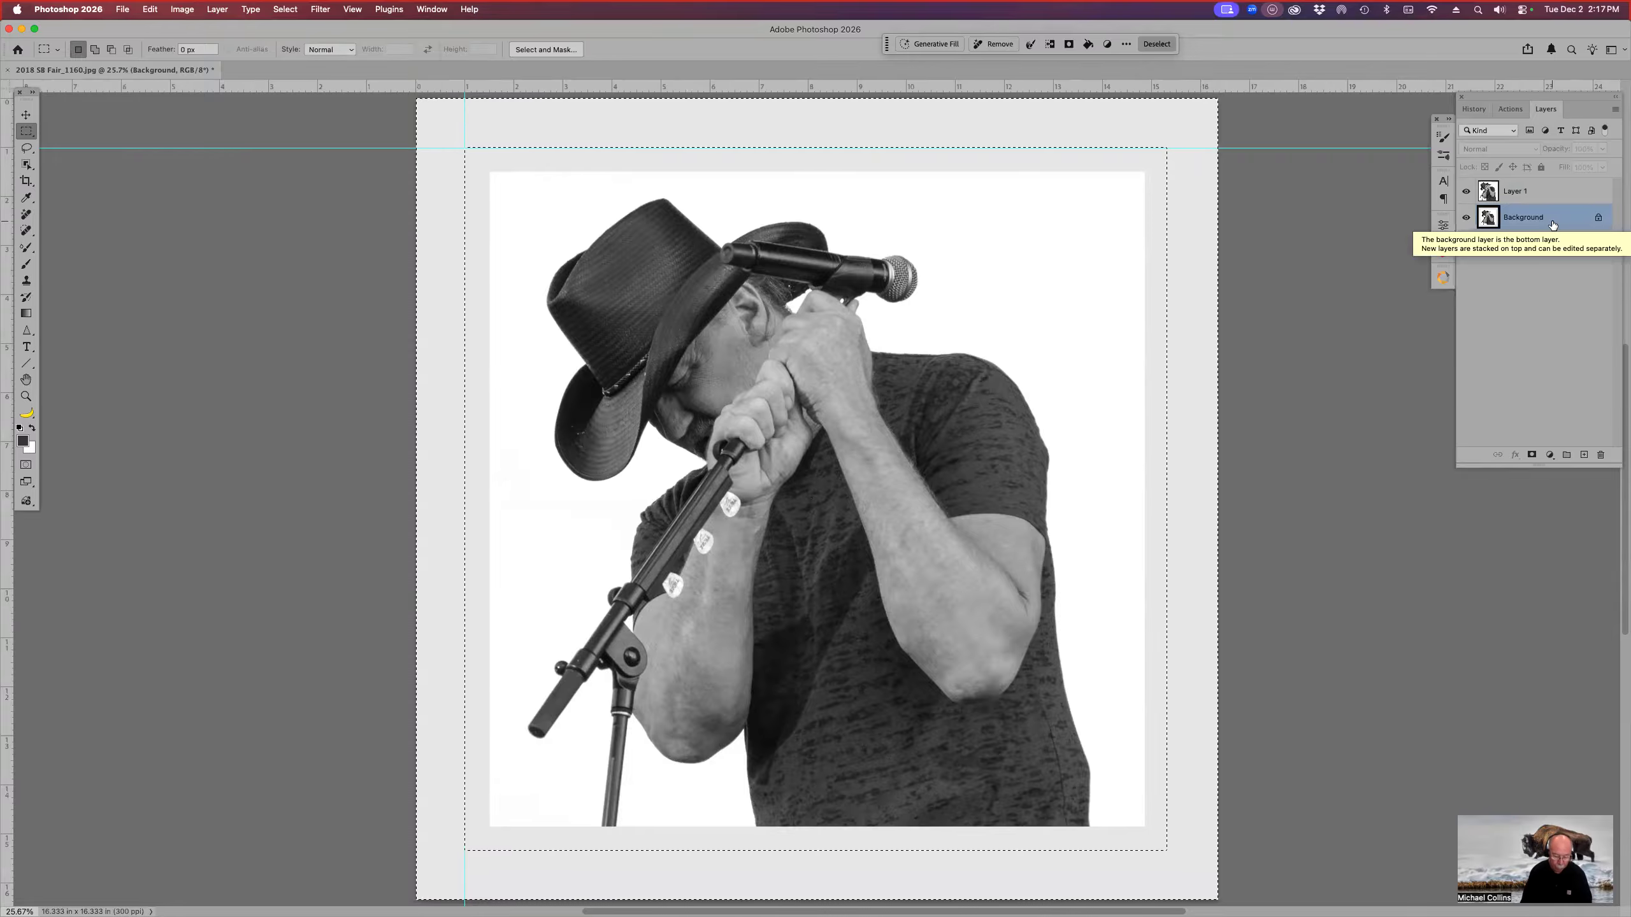
{"action": "key", "text": "F2"}
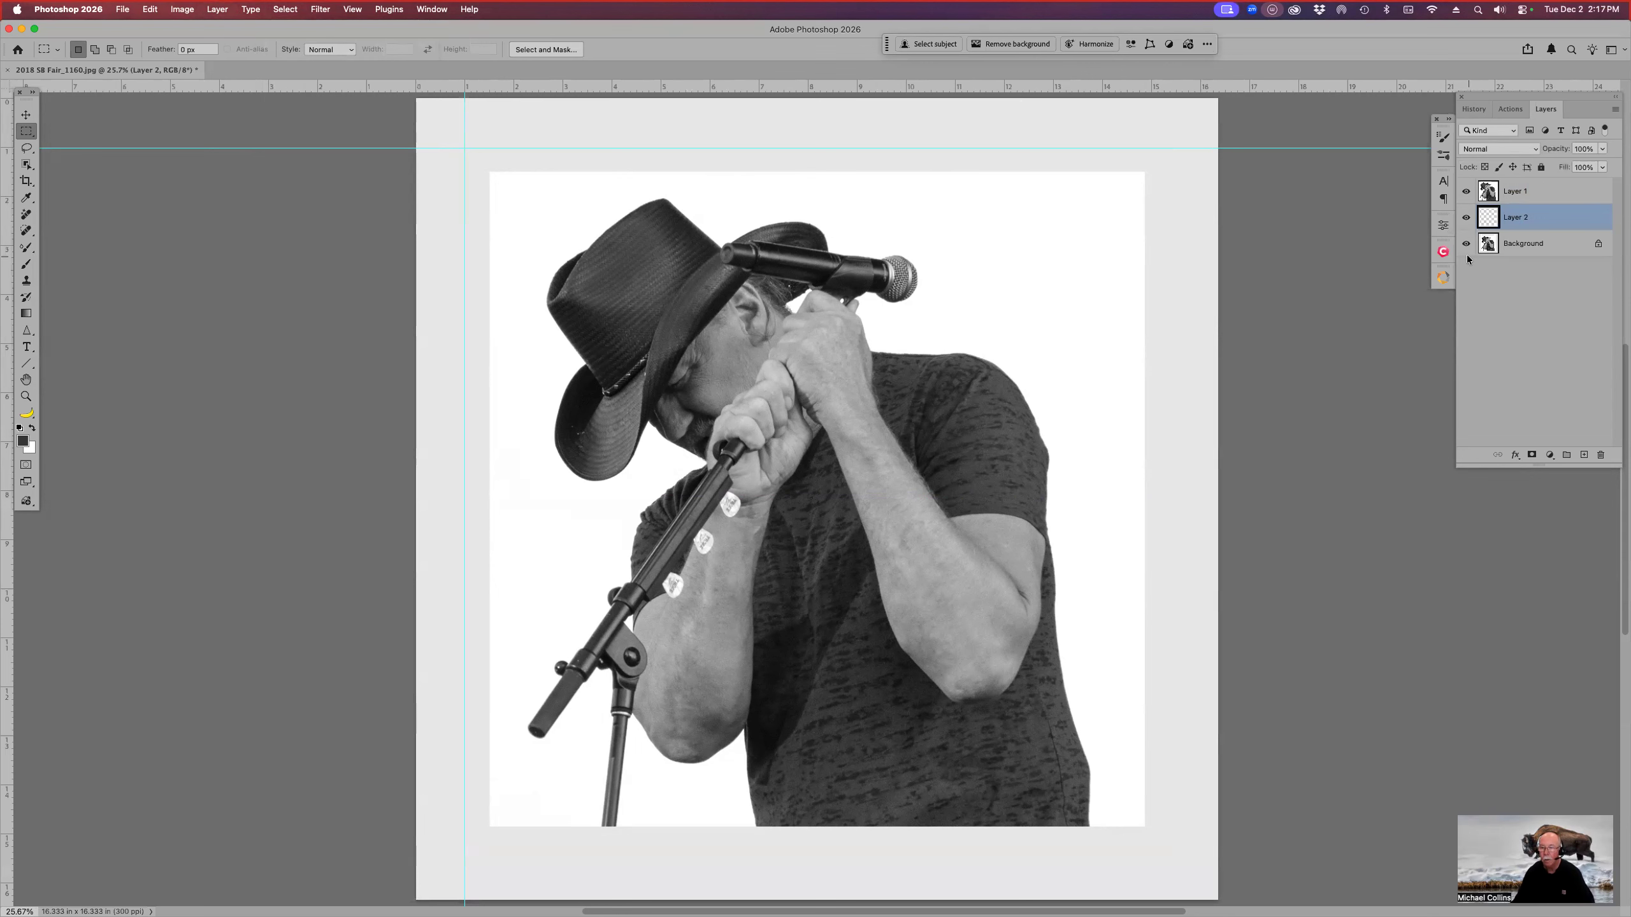
{"action": "left_click", "coordinate": [1466, 243]}
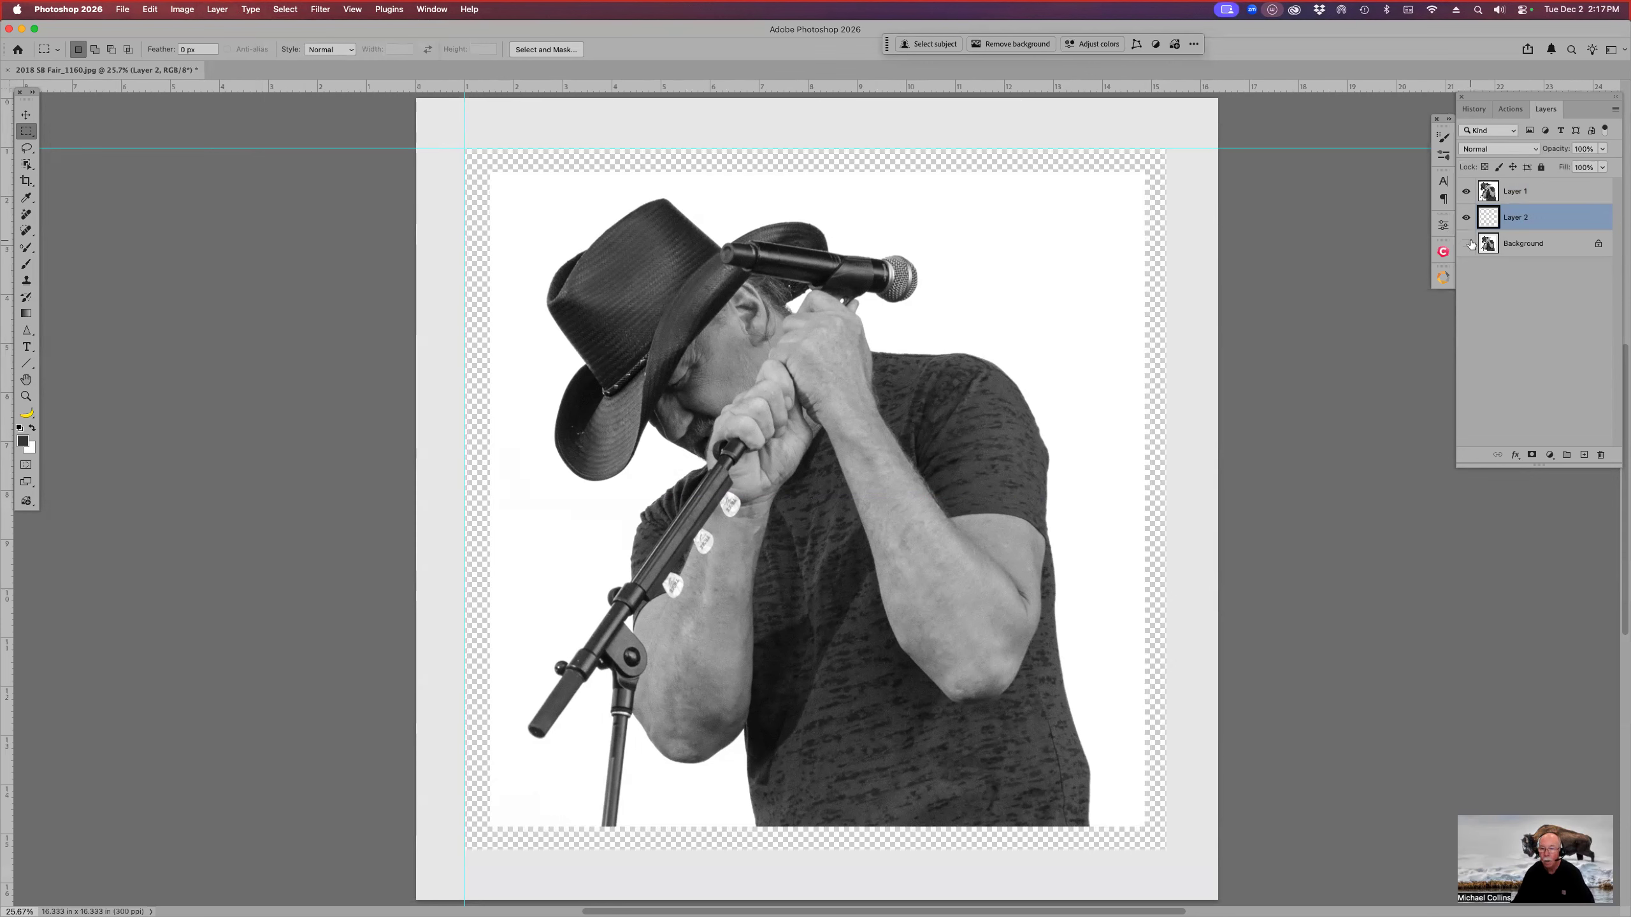
{"action": "left_click", "coordinate": [1466, 192]}
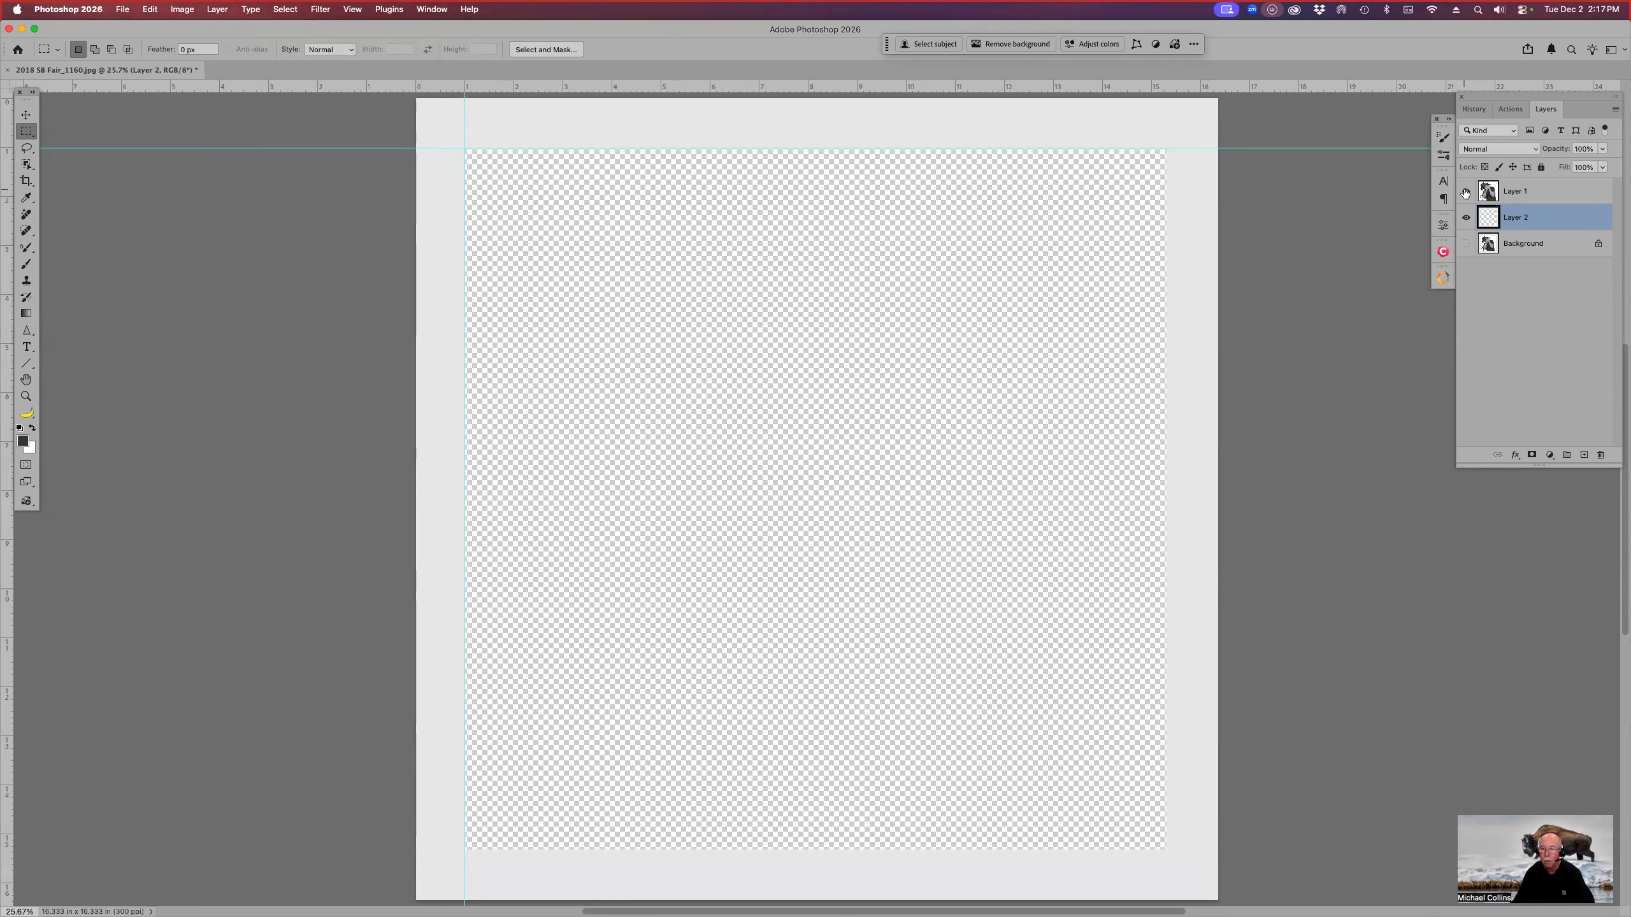
{"action": "left_click", "coordinate": [1466, 192]}
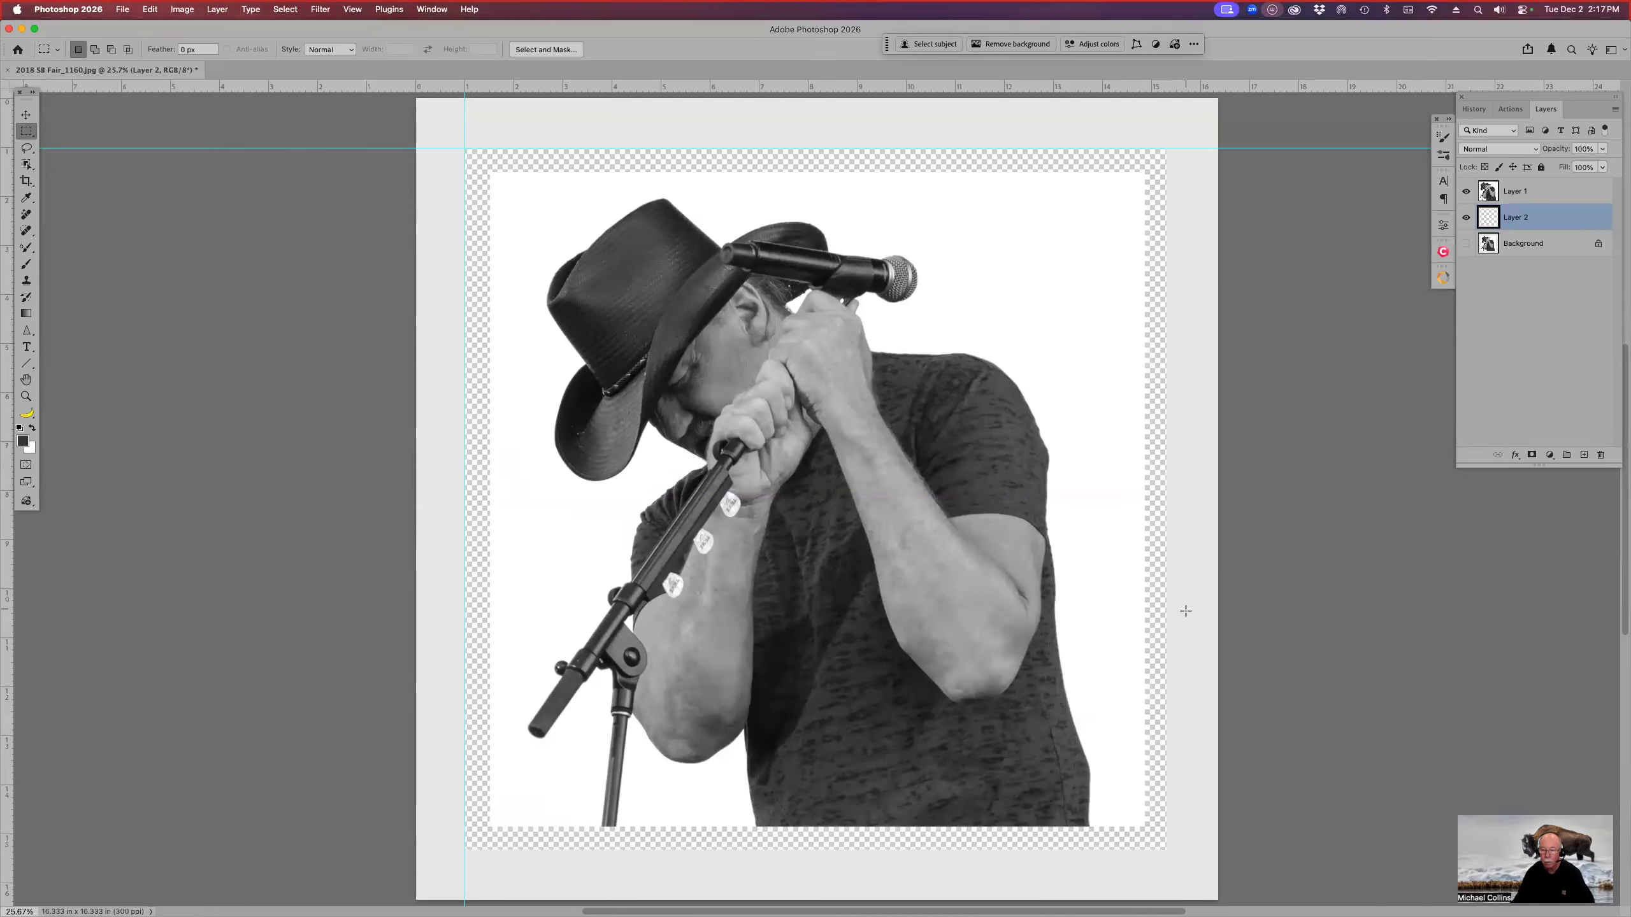
{"action": "left_click", "coordinate": [1466, 243]}
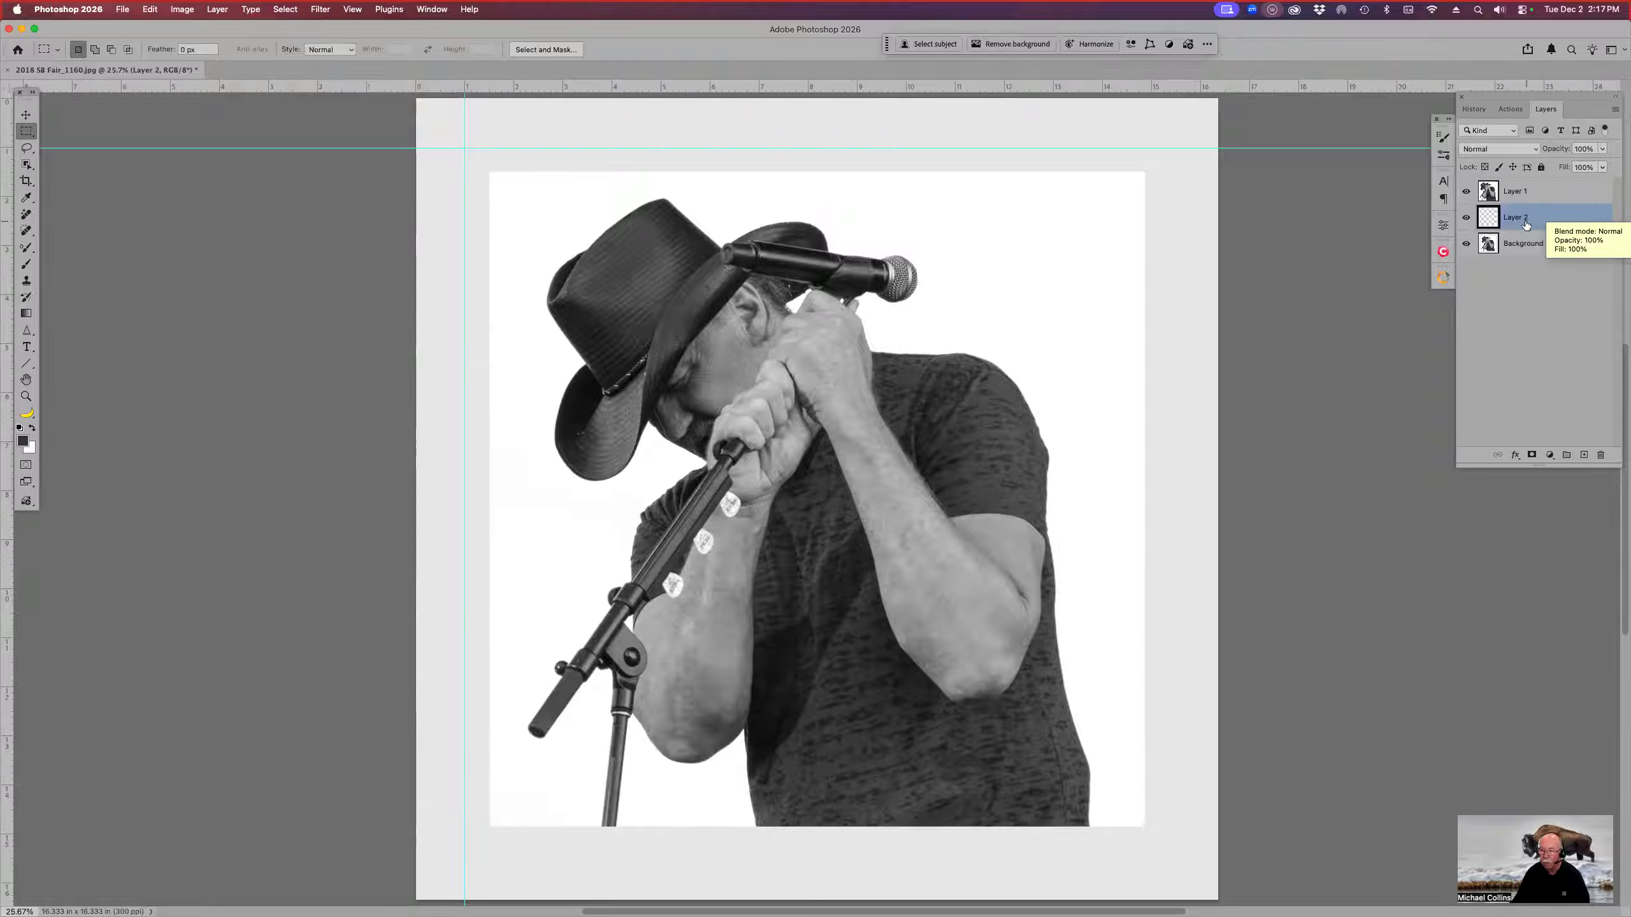
Step: Add a Bevel & Emboss effect to the band layer, Layer 2, with style Inner Bevel, depth 275% and direction Down
{"action": "double_click", "coordinate": [1573, 220]}
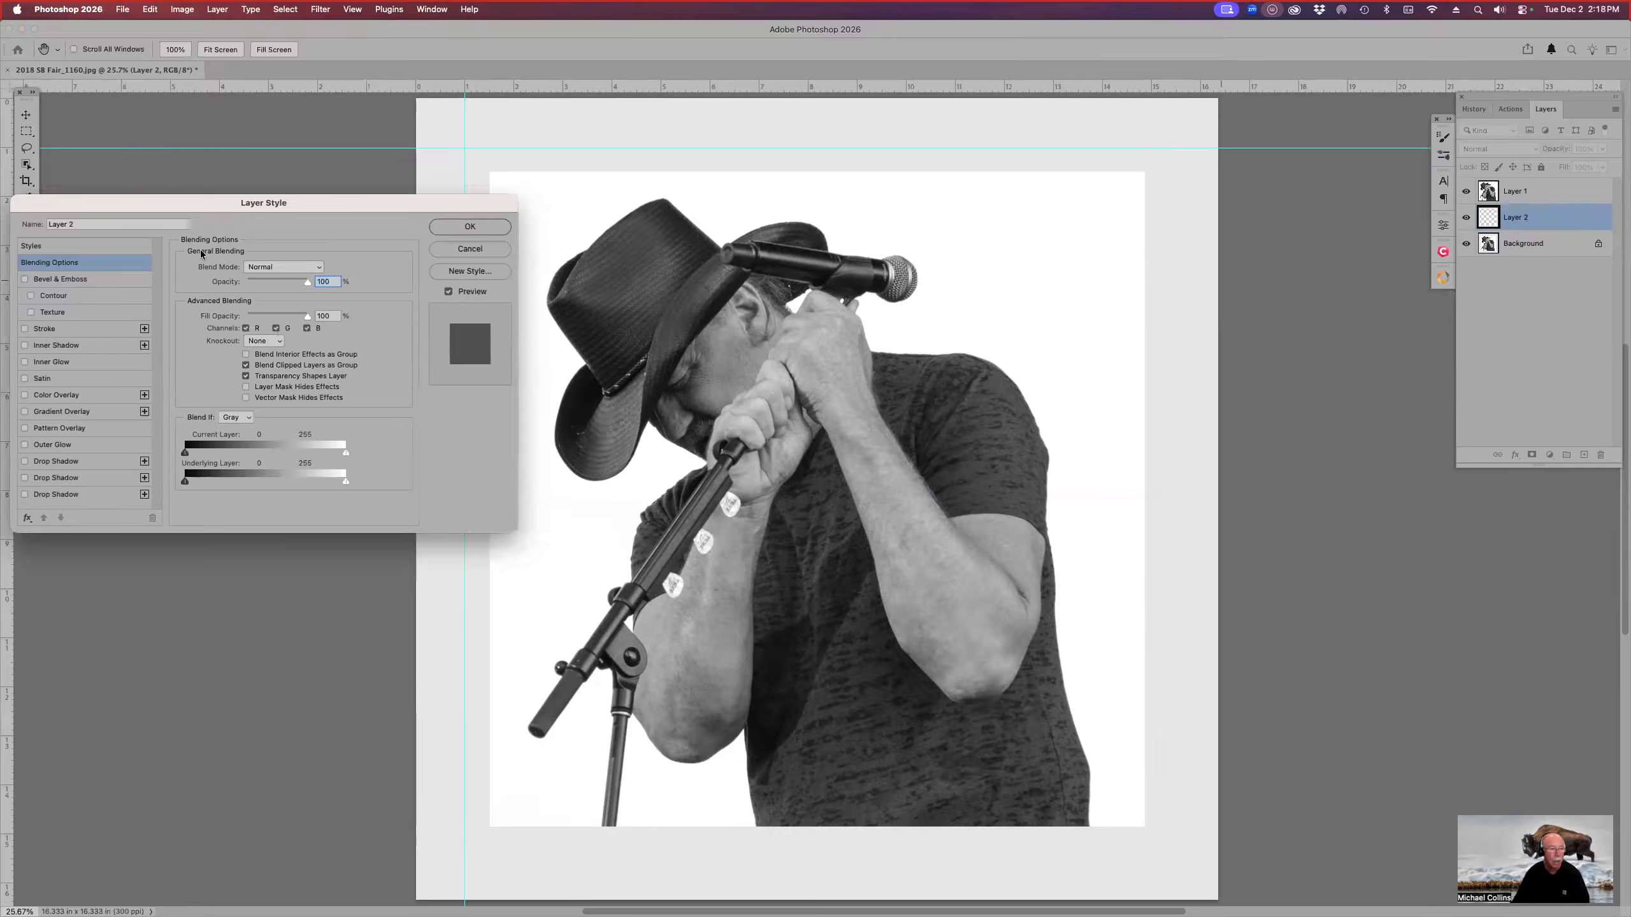
{"action": "left_click", "coordinate": [60, 279]}
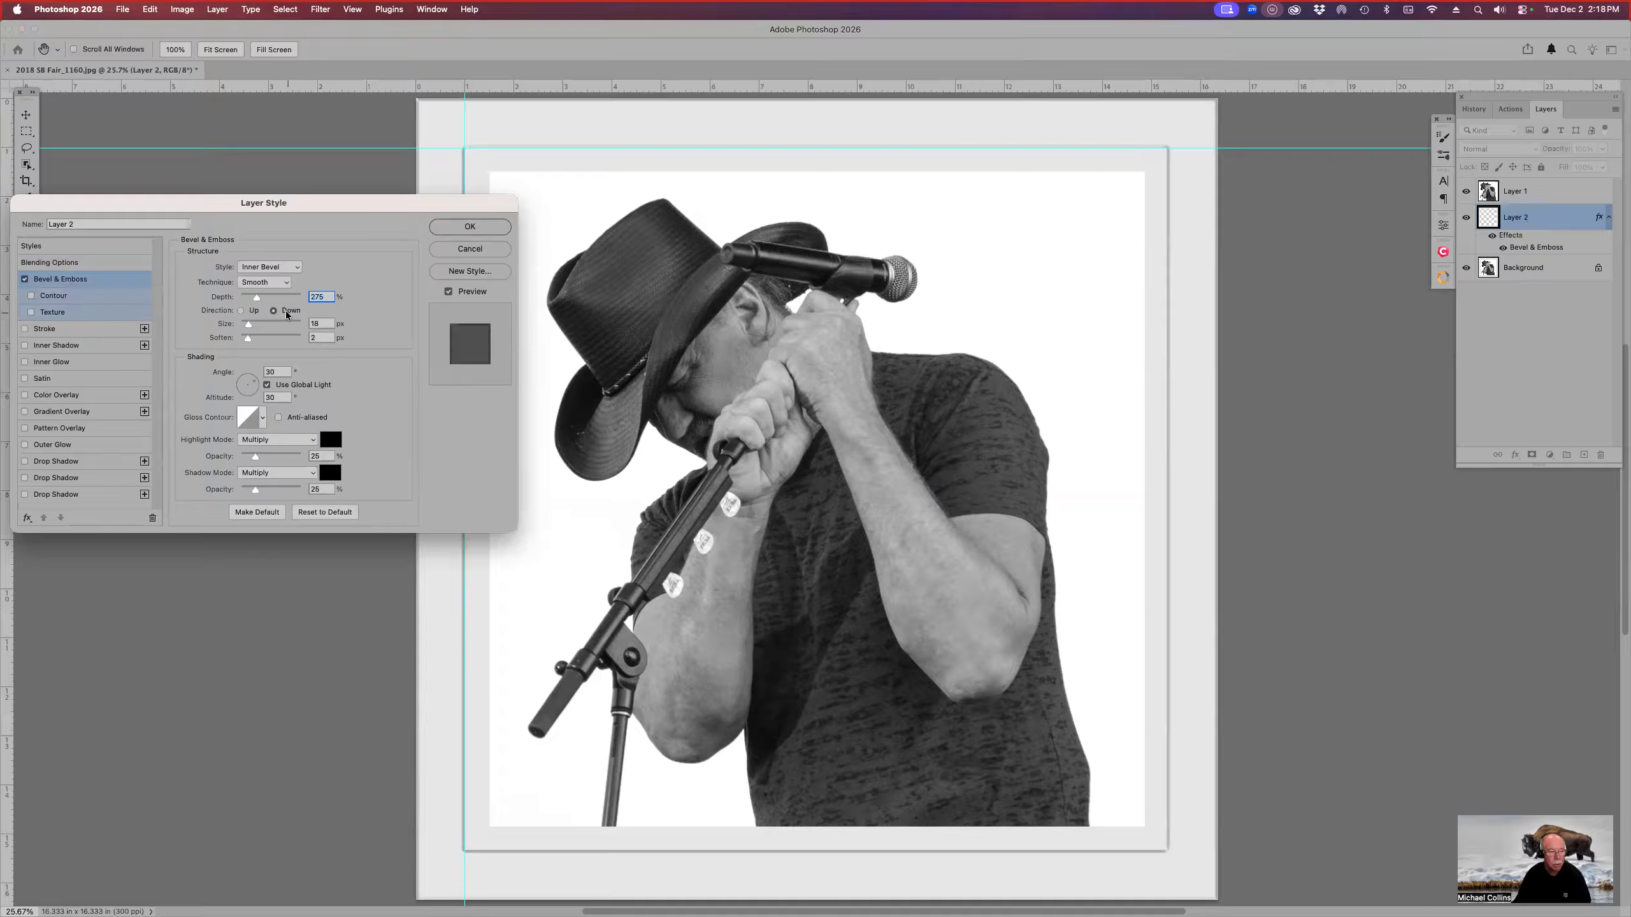
Step: Try a heavier bevel with depth 490%, size 103 px, soften 7 px and highlight opacity 52%, and restore the default settings
{"action": "left_click", "coordinate": [268, 322]}
{"action": "left_click", "coordinate": [267, 337]}
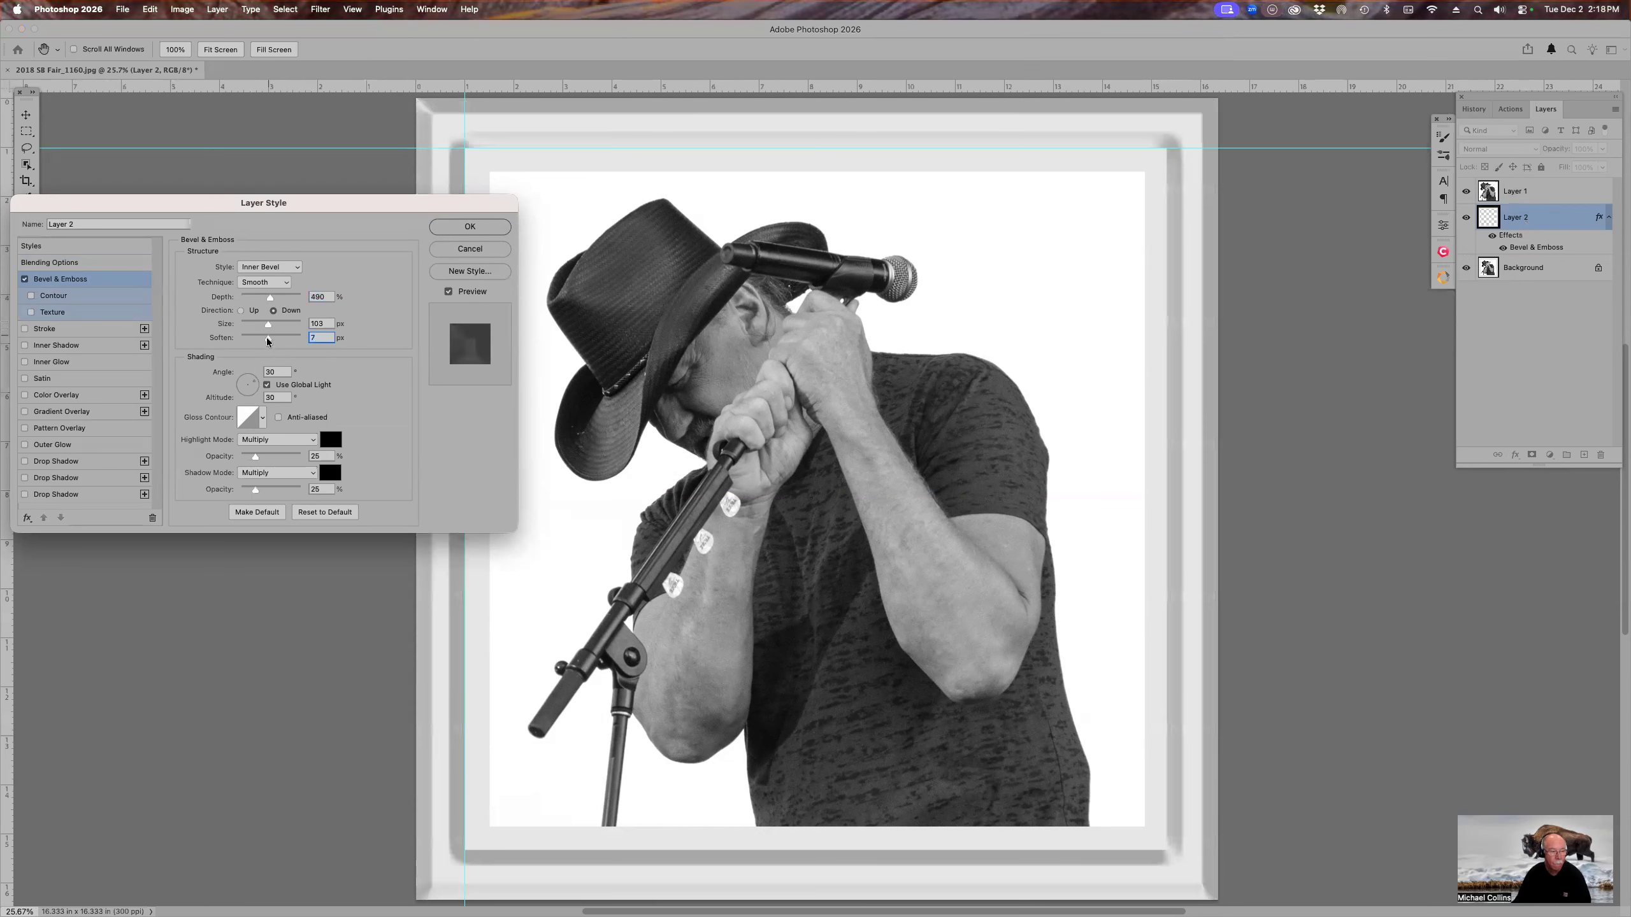
{"action": "left_click", "coordinate": [272, 453]}
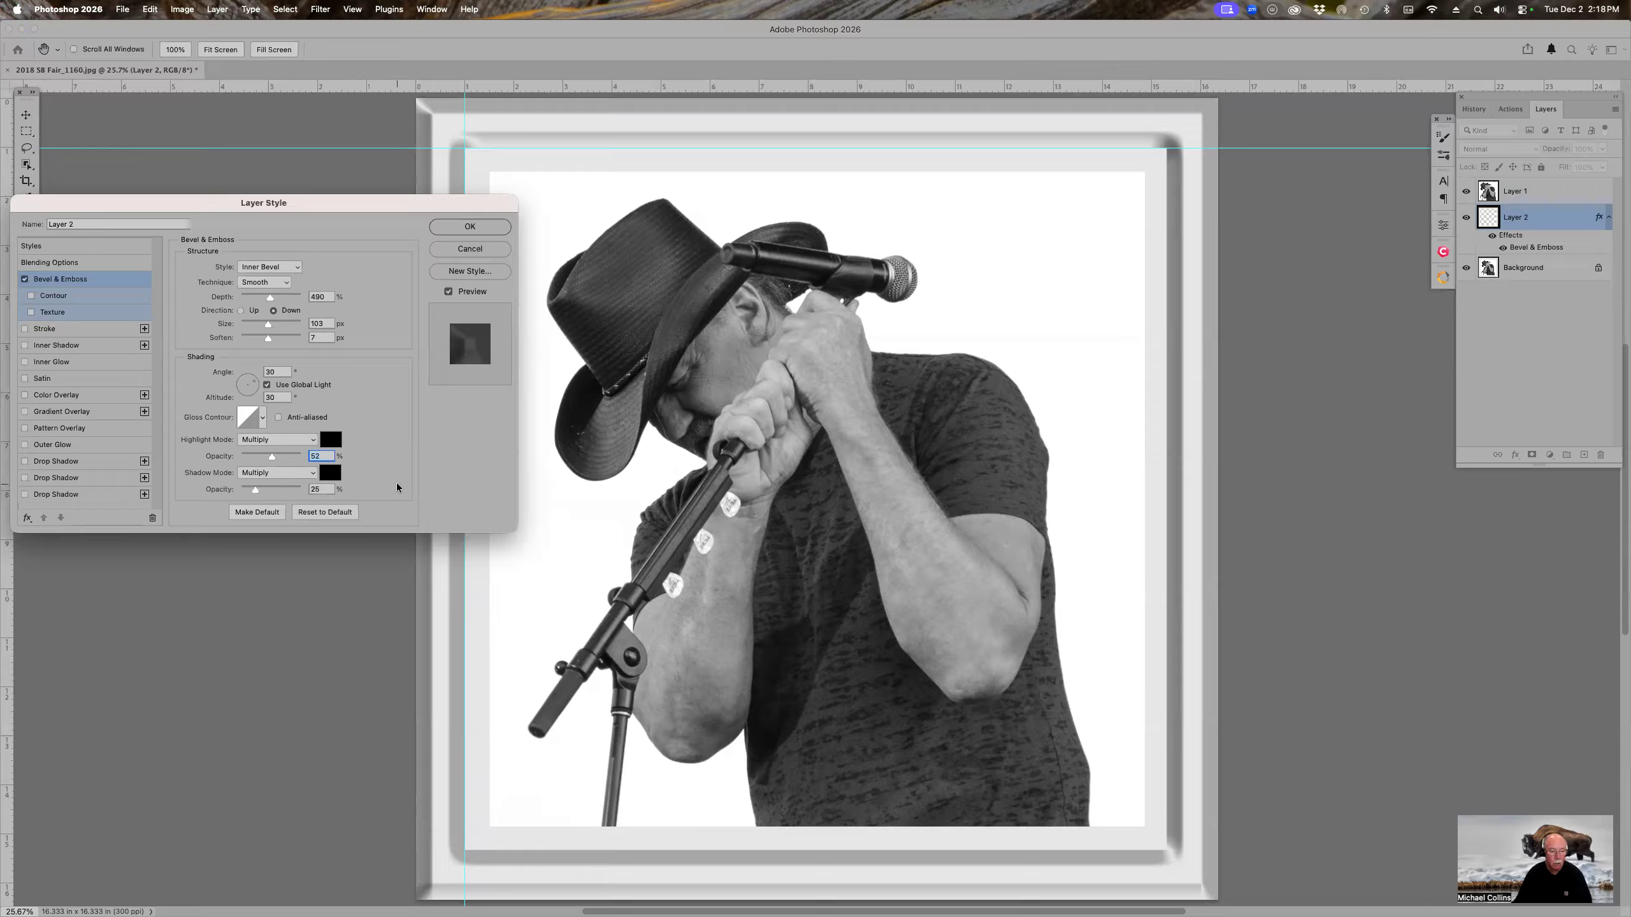
{"action": "left_click", "coordinate": [338, 514]}
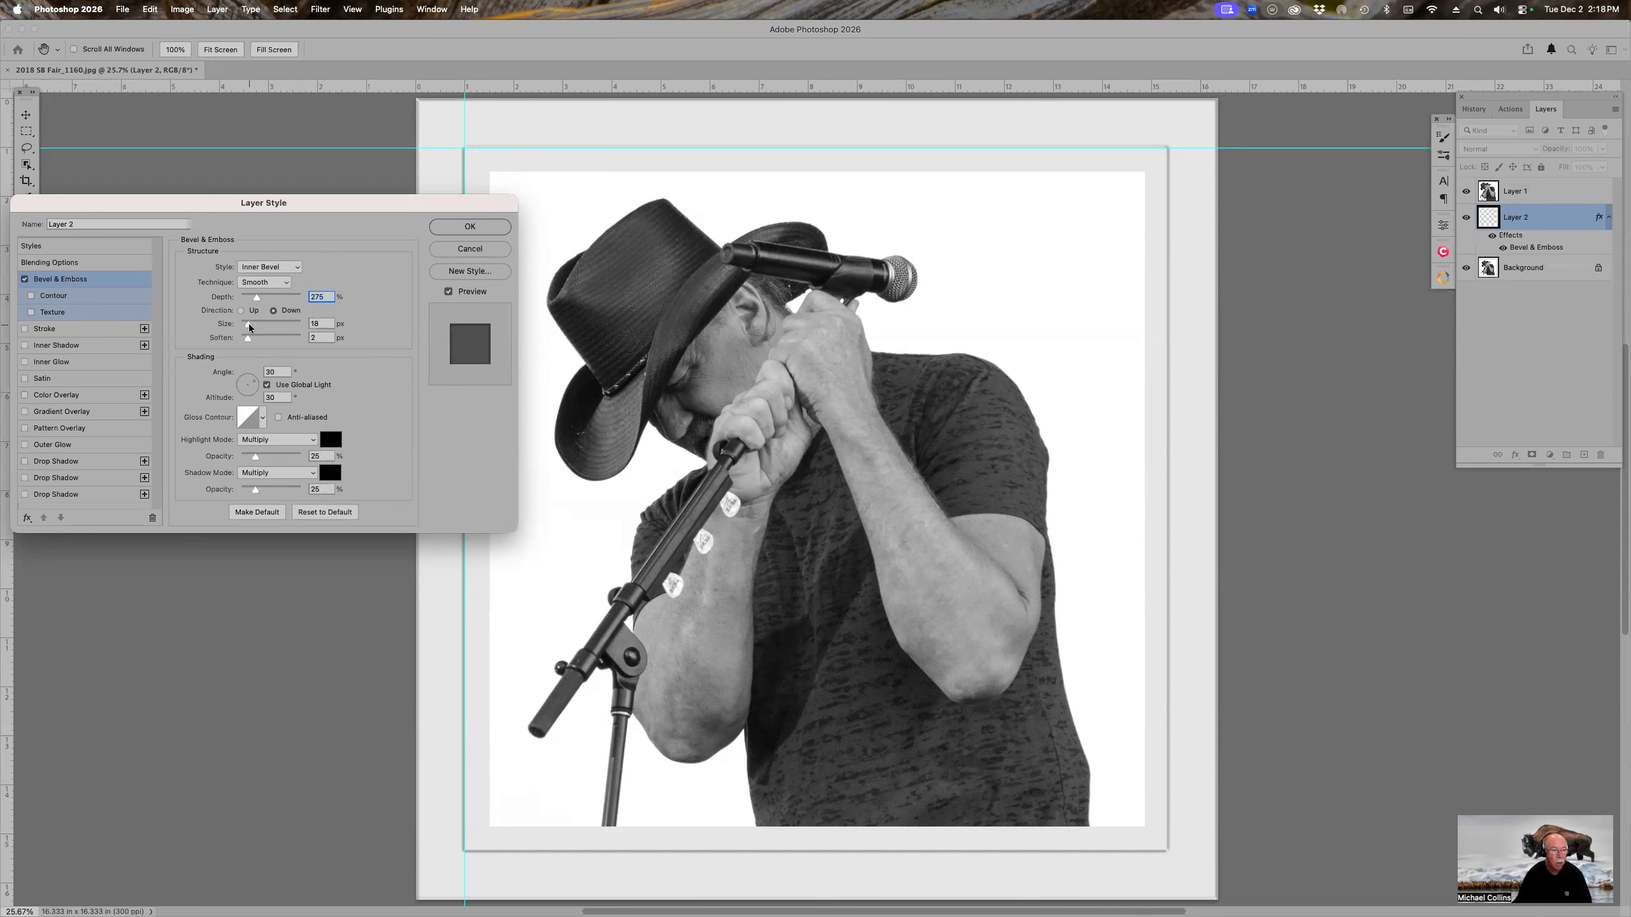
Step: Set the bevel's highlight mode to Screen with white (fff) as the highlight color and apply the layer style
{"action": "left_click_drag", "start_coordinate": [249, 324], "coordinate": [247, 324]}
{"action": "key", "text": "shift+Tab"}
{"action": "left_click", "coordinate": [313, 439]}
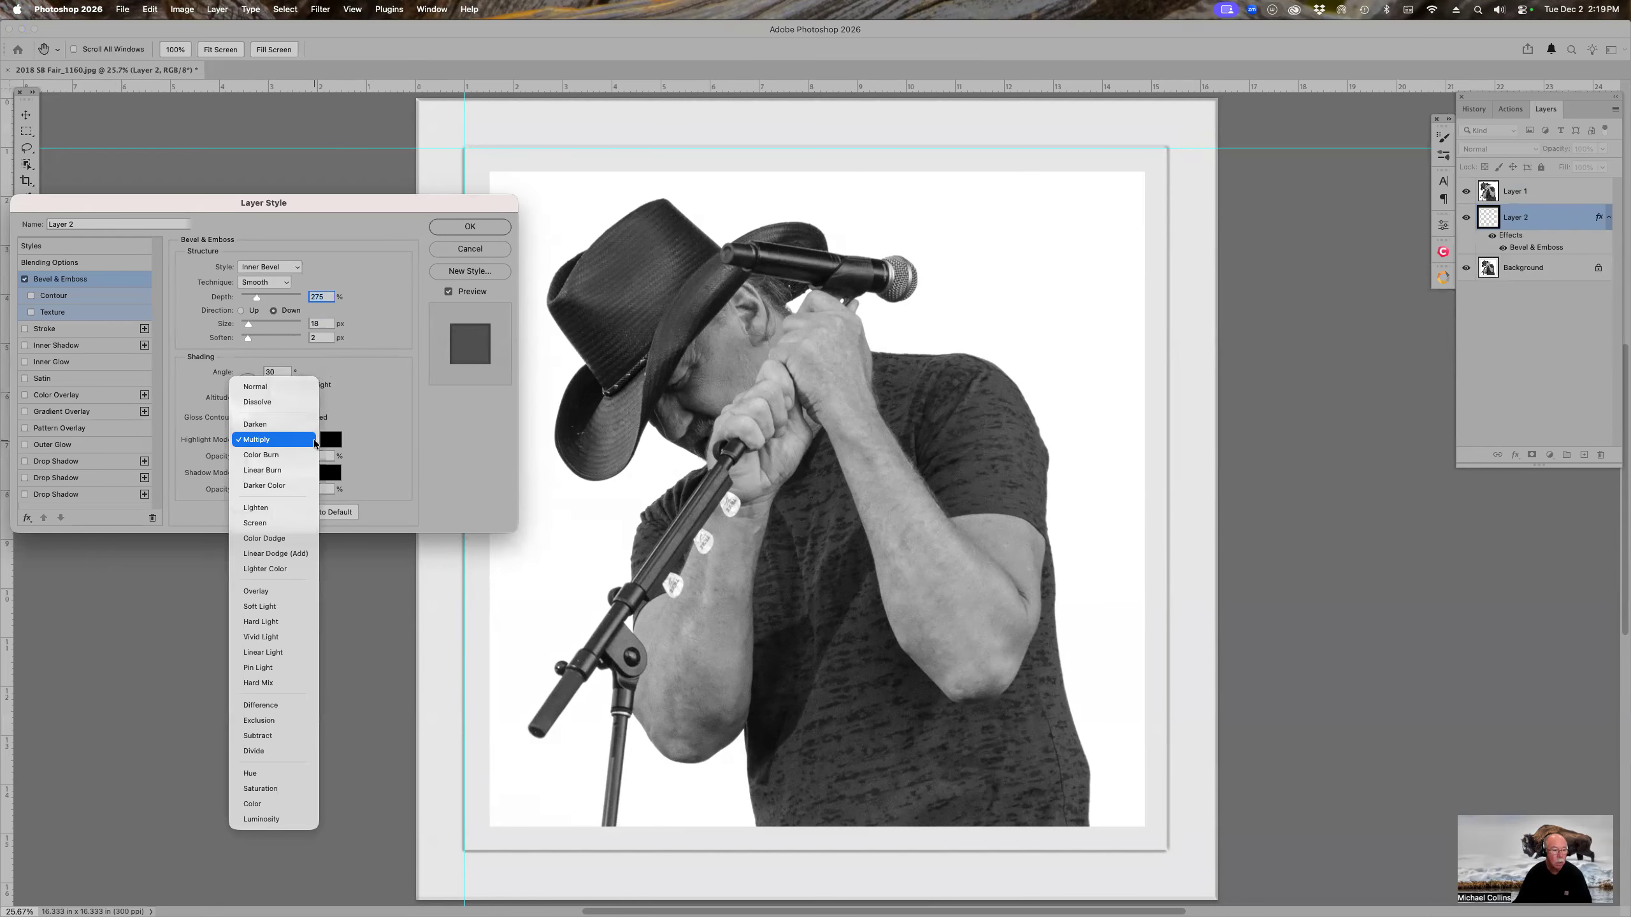
{"action": "left_click", "coordinate": [294, 525]}
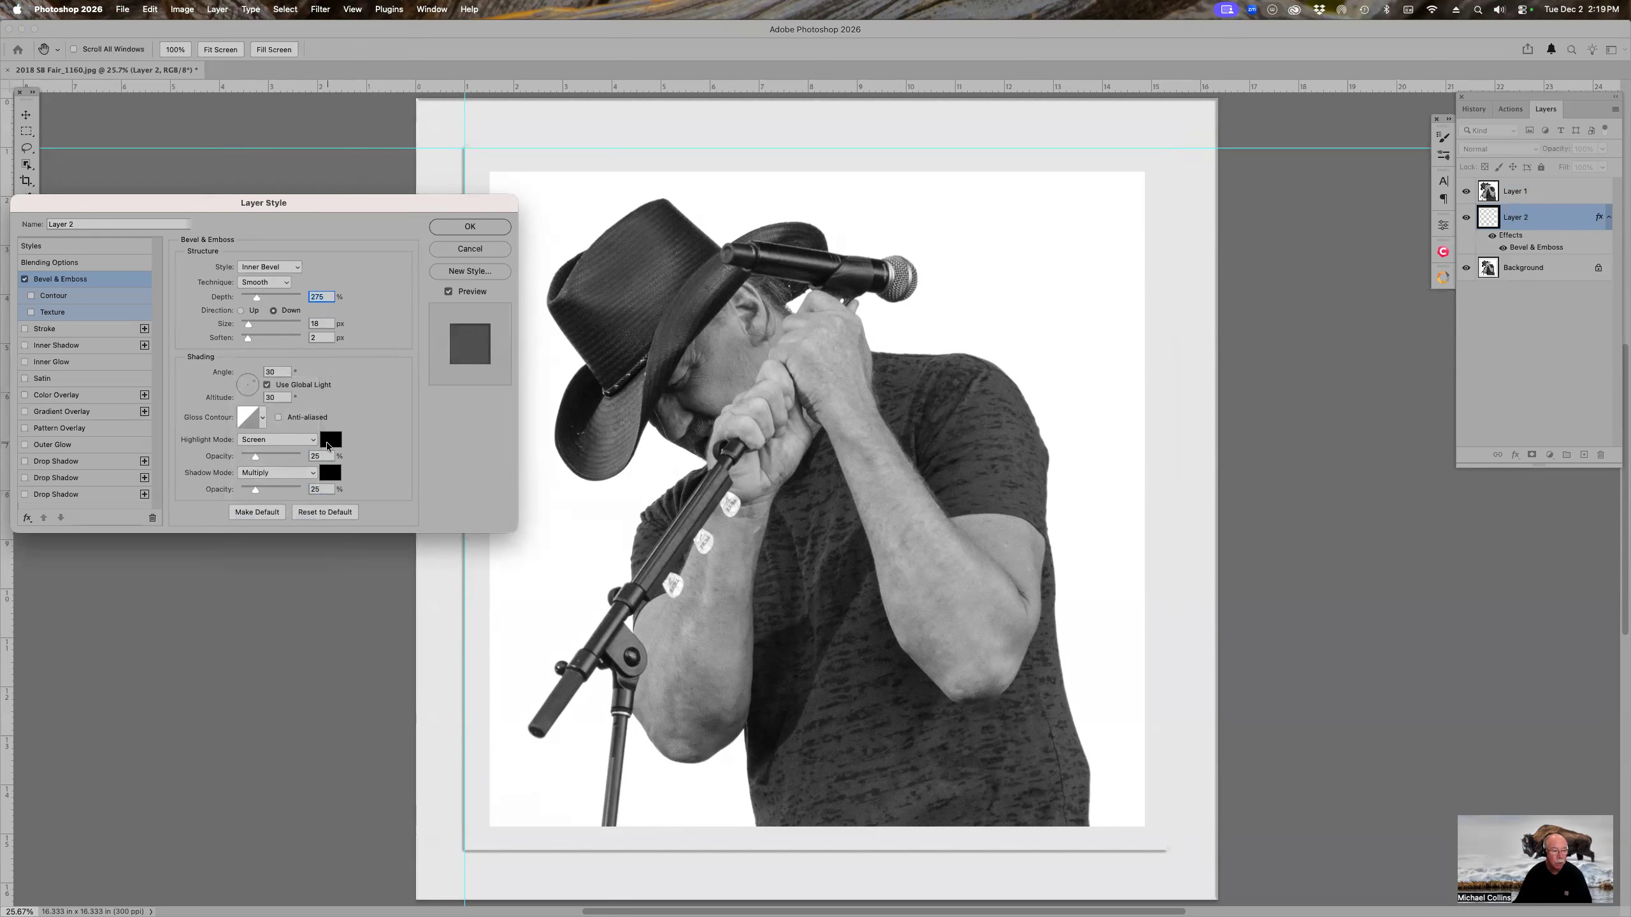
{"action": "left_click", "coordinate": [329, 439]}
{"action": "type", "text": "fff"}
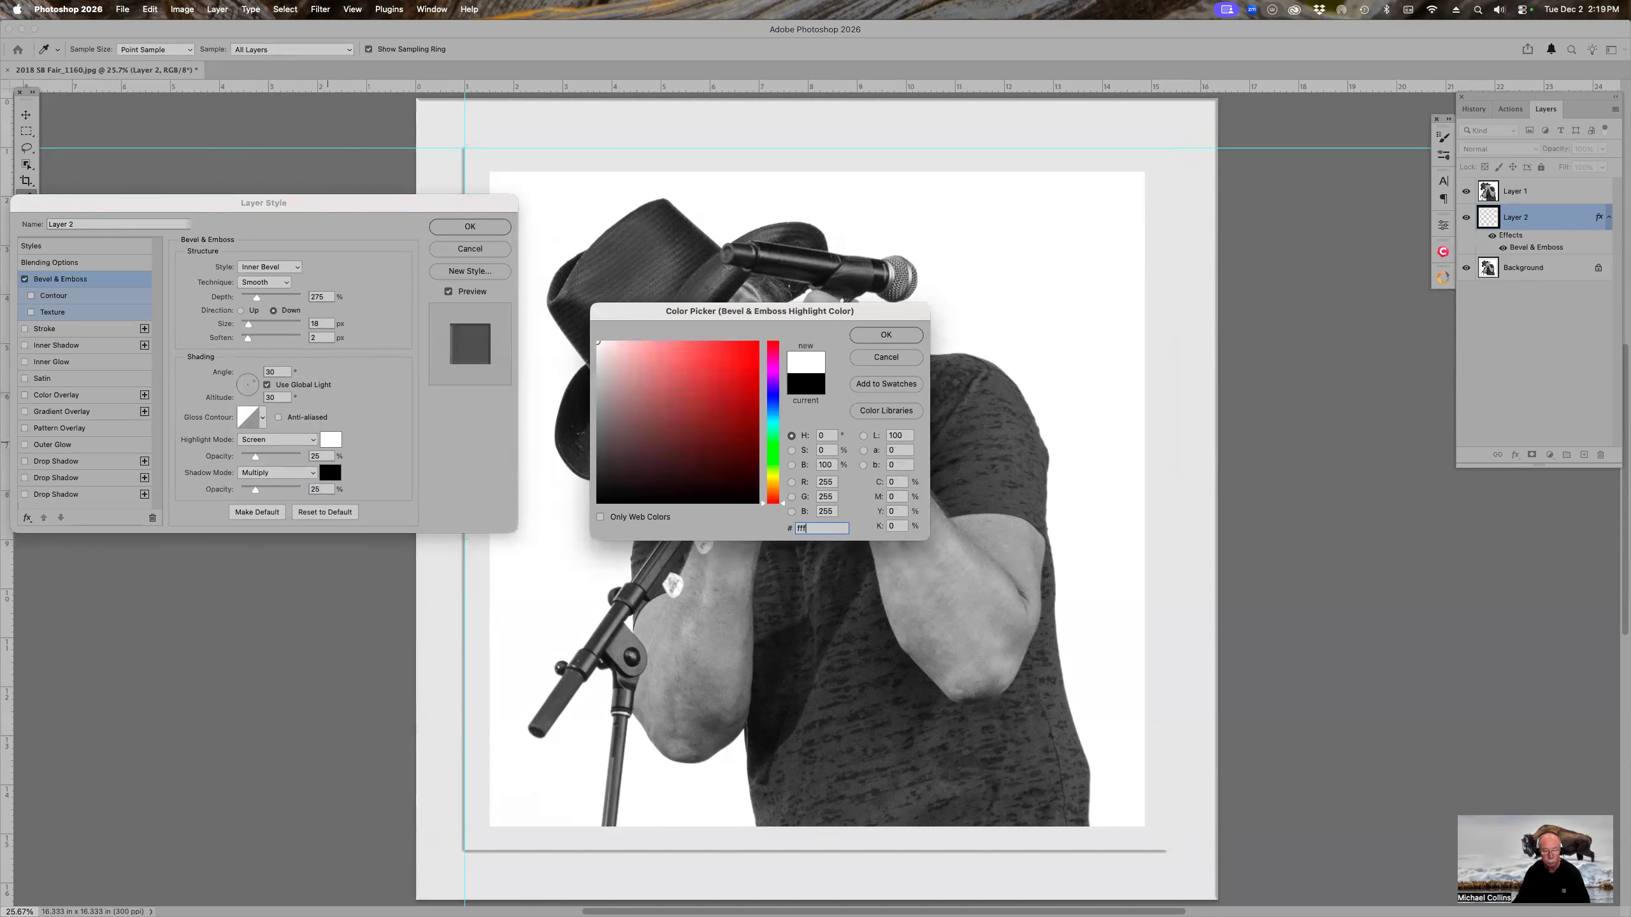
{"action": "key", "text": "Return"}
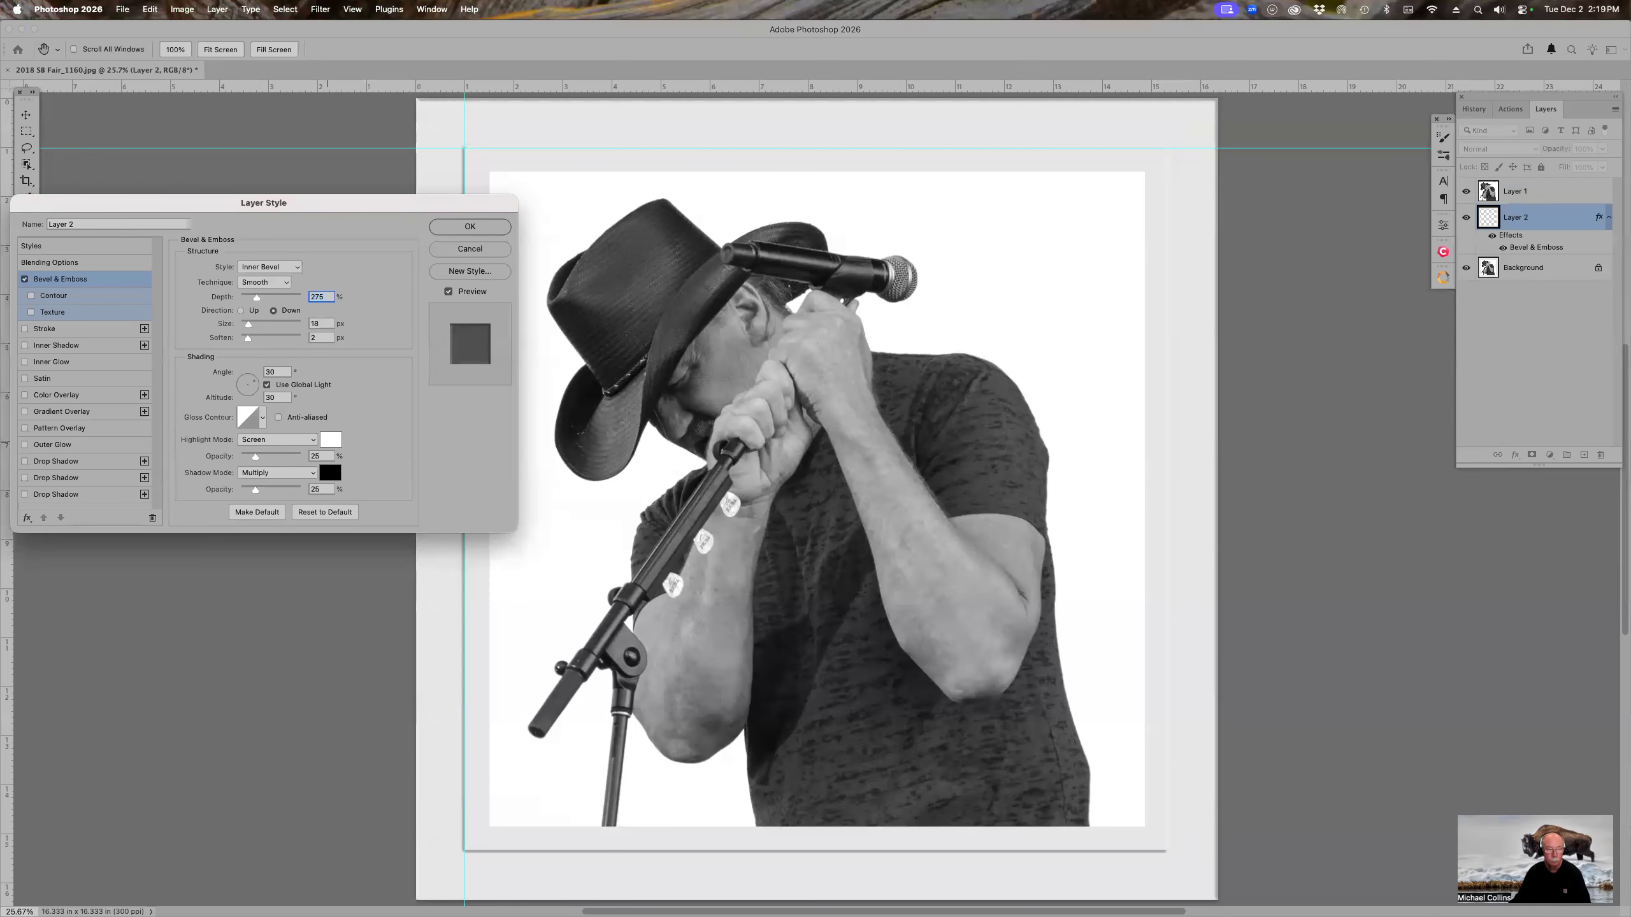
{"action": "left_click", "coordinate": [462, 229]}
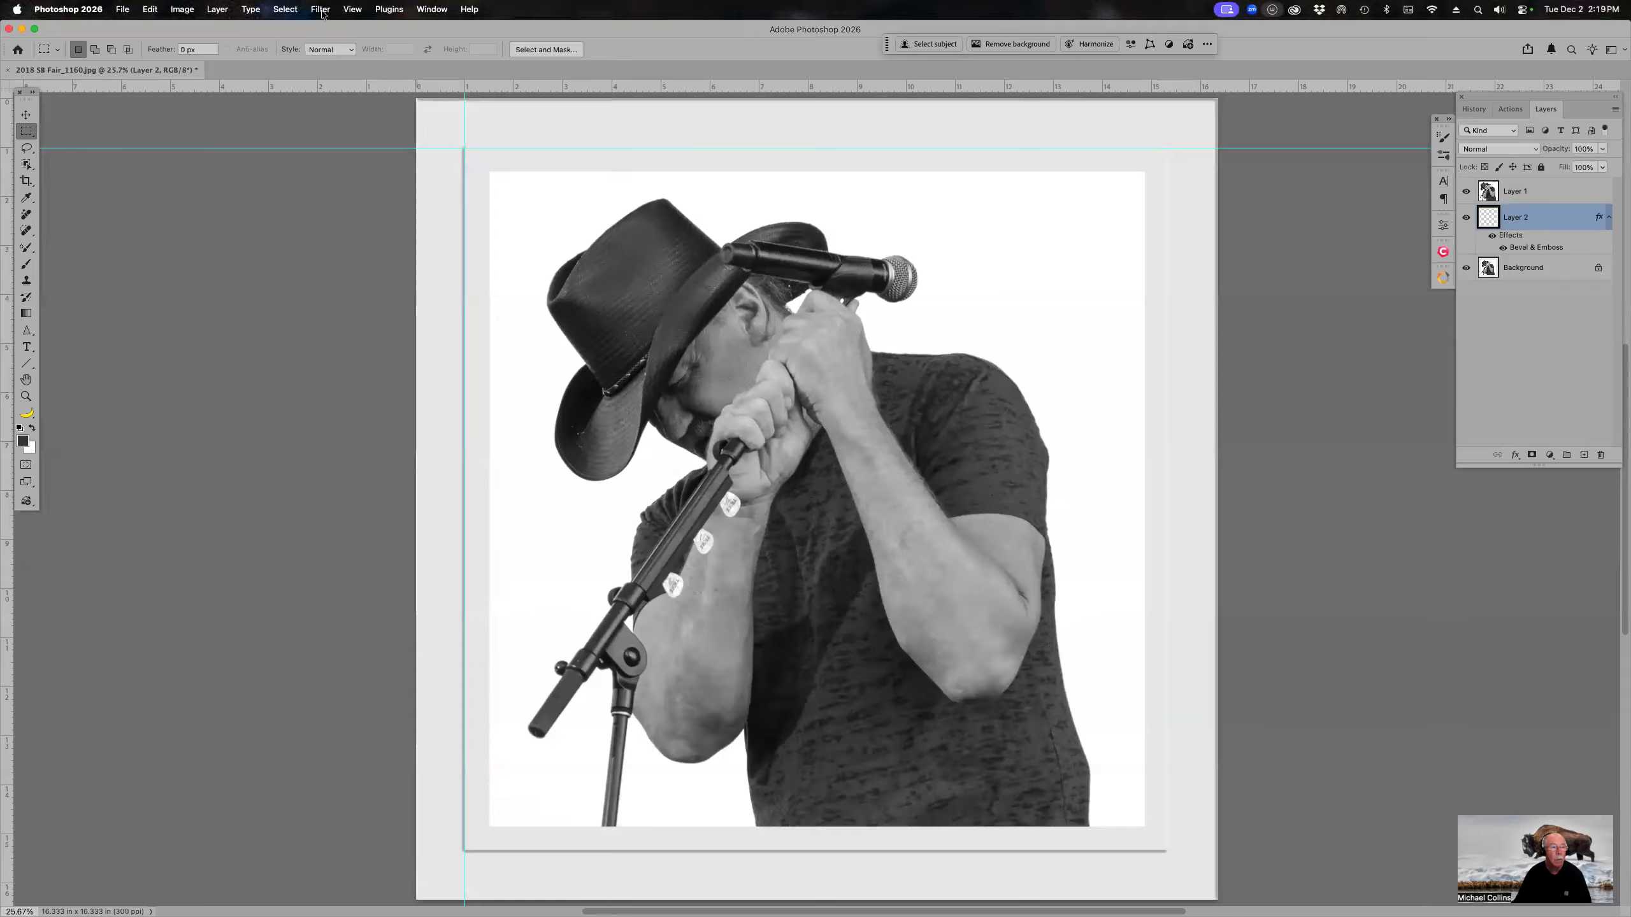
Step: Clear all guides from the document
{"action": "left_click", "coordinate": [352, 9]}
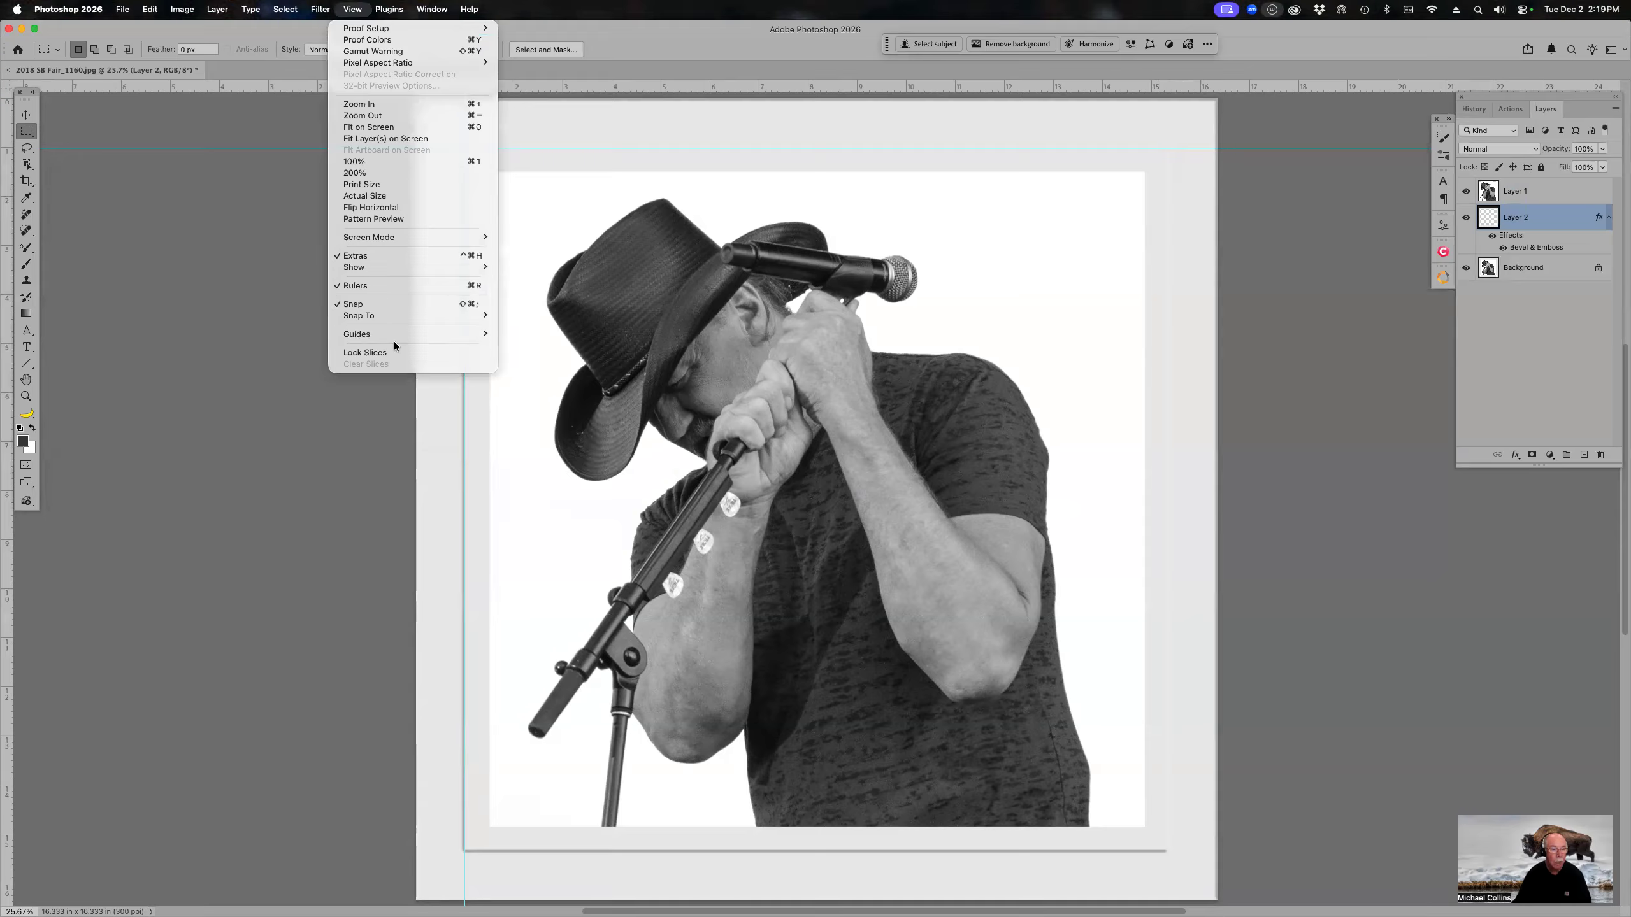
{"action": "mouse_move", "coordinate": [396, 333]}
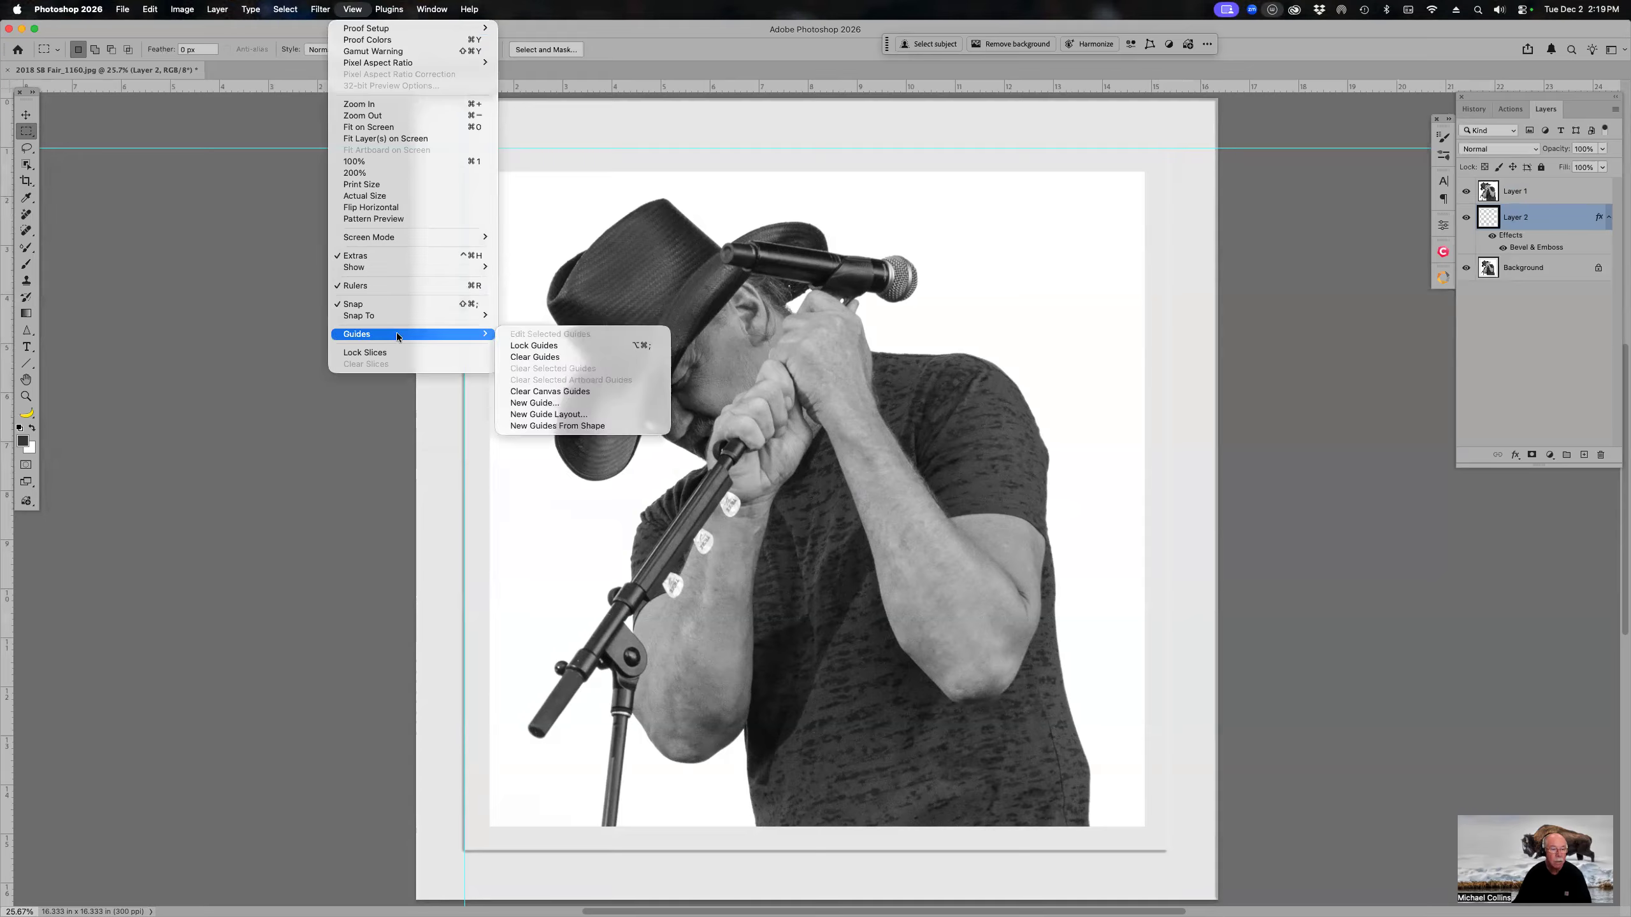
{"action": "left_click", "coordinate": [565, 358]}
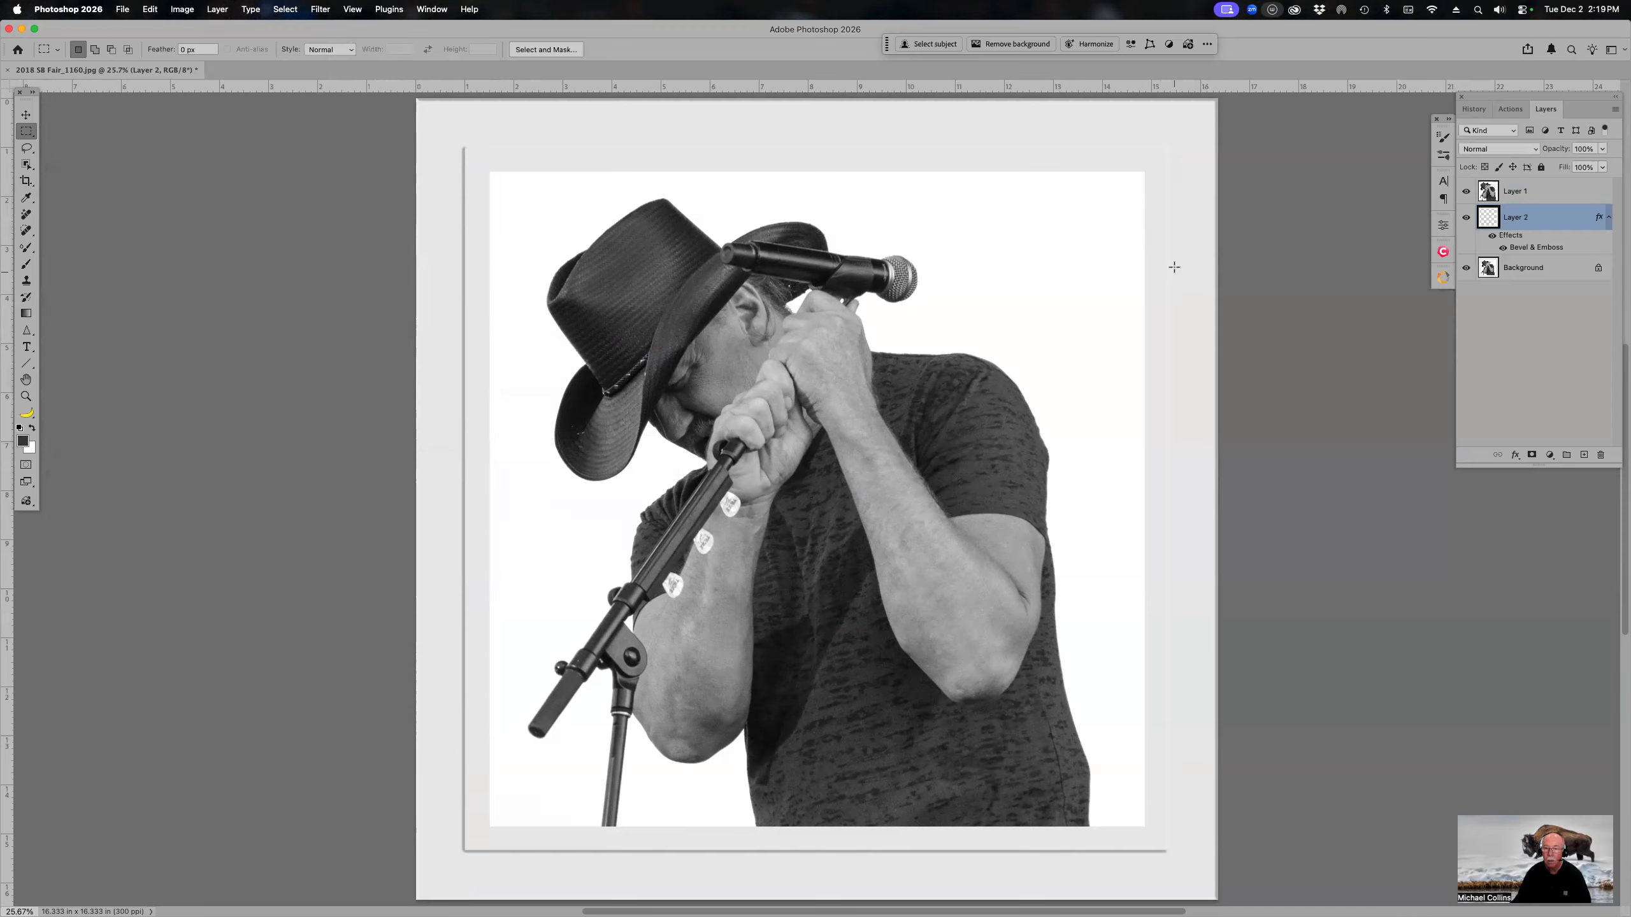
Step: Reset Layer 2's Bevel & Emboss effect to its defaults and set its light to a 115° angle and 28° altitude
{"action": "key", "text": "z"}
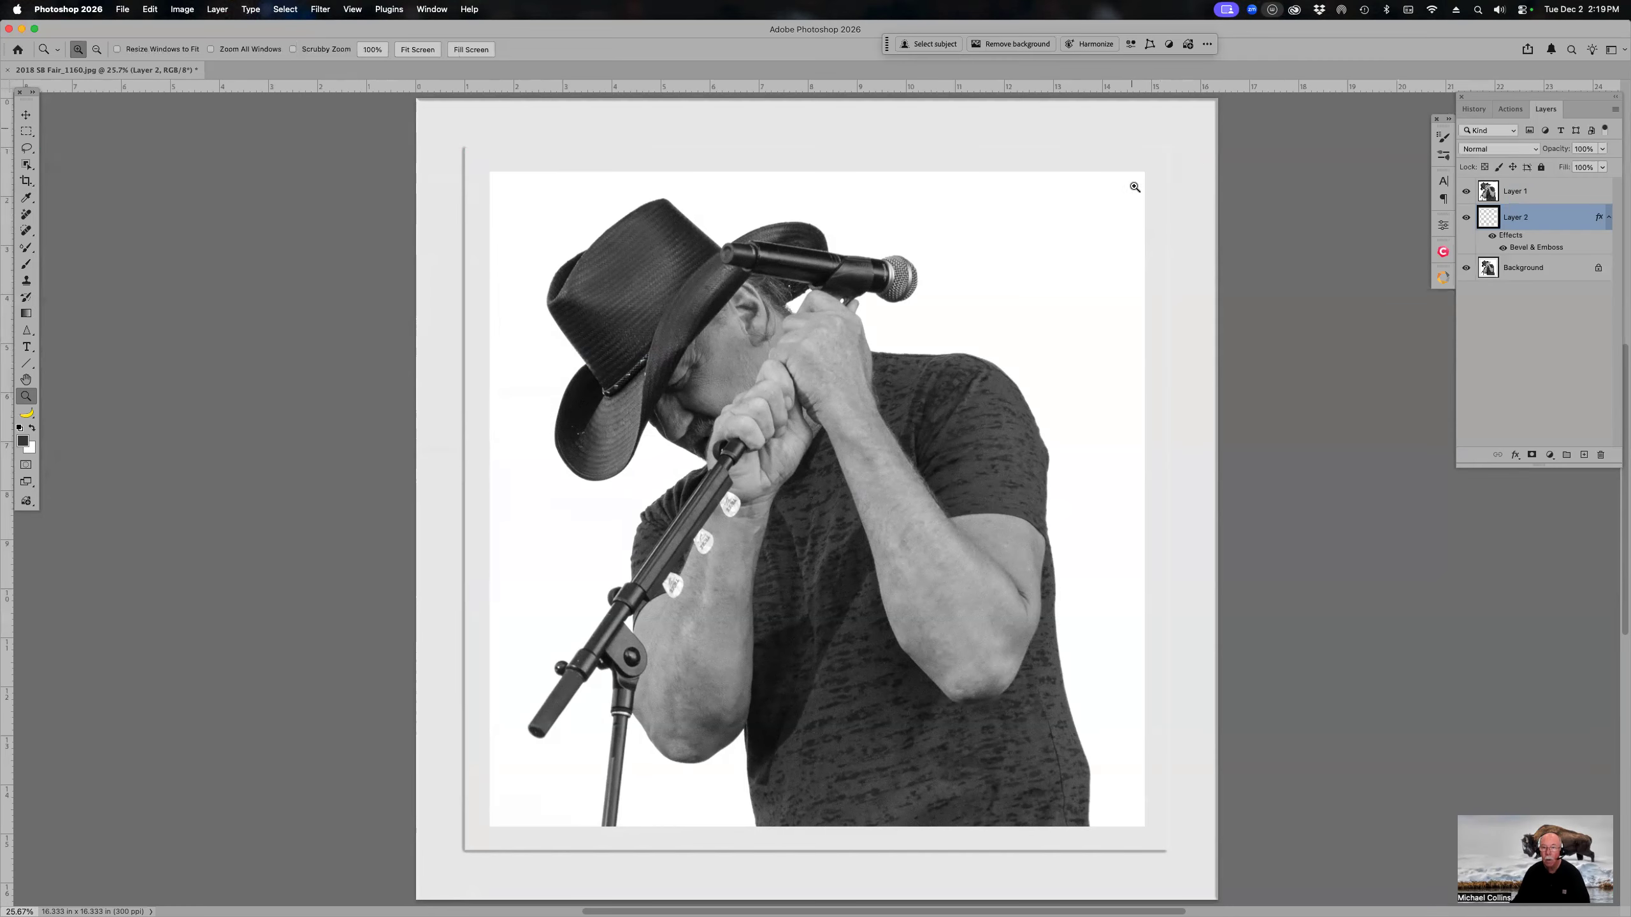
{"action": "left_click_drag", "start_coordinate": [1077, 106], "coordinate": [1202, 202]}
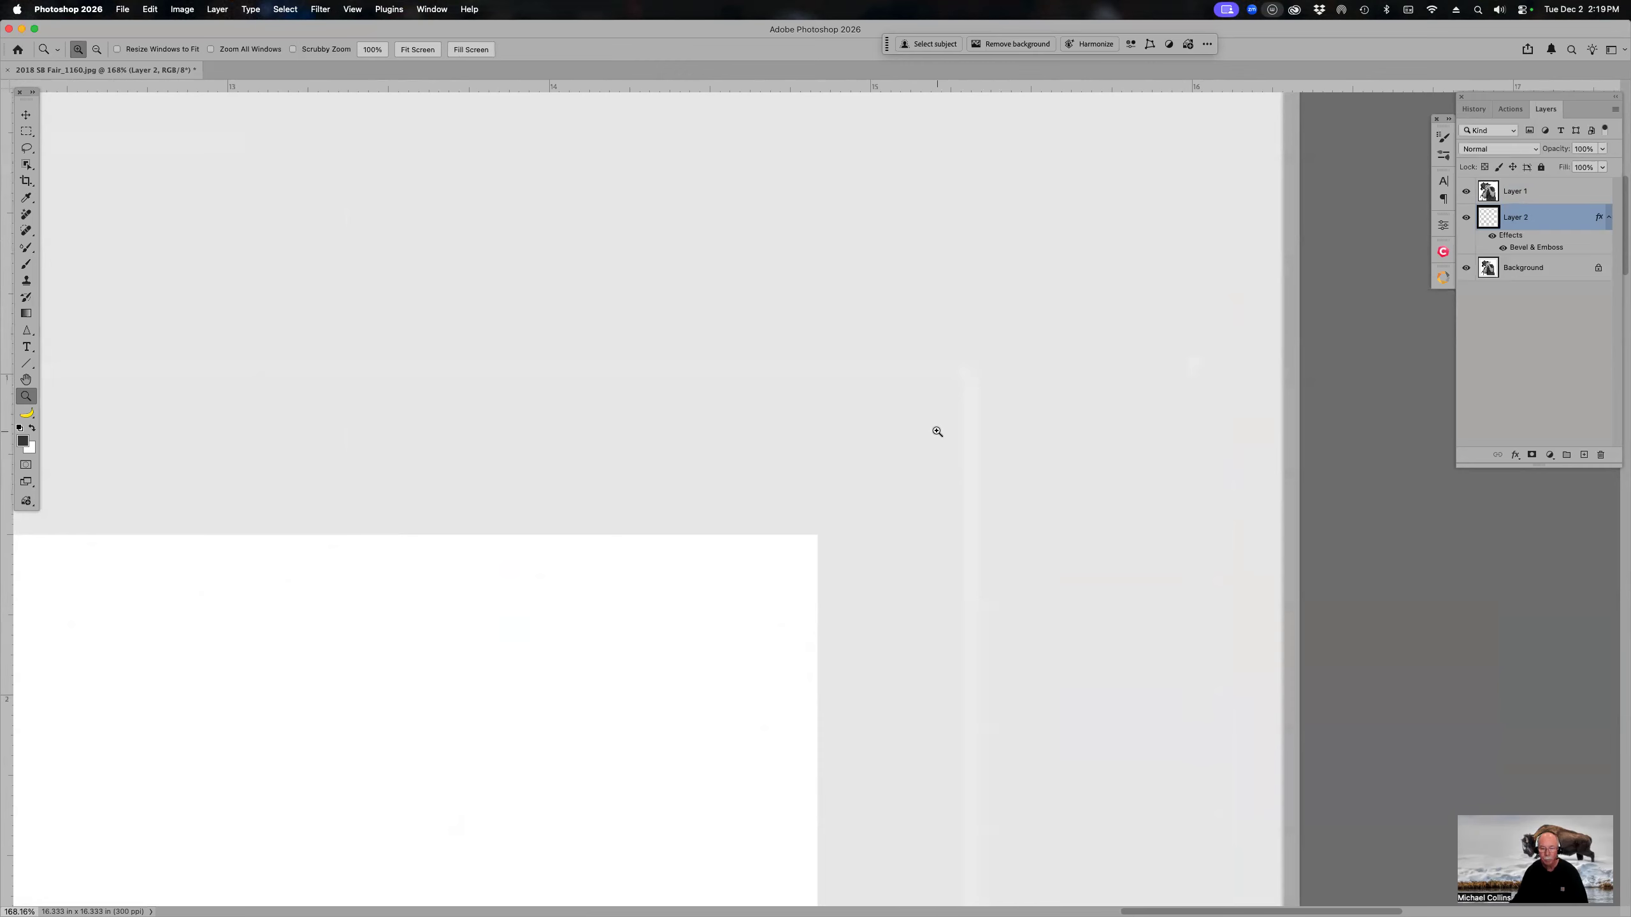
{"action": "key", "text": "super+0"}
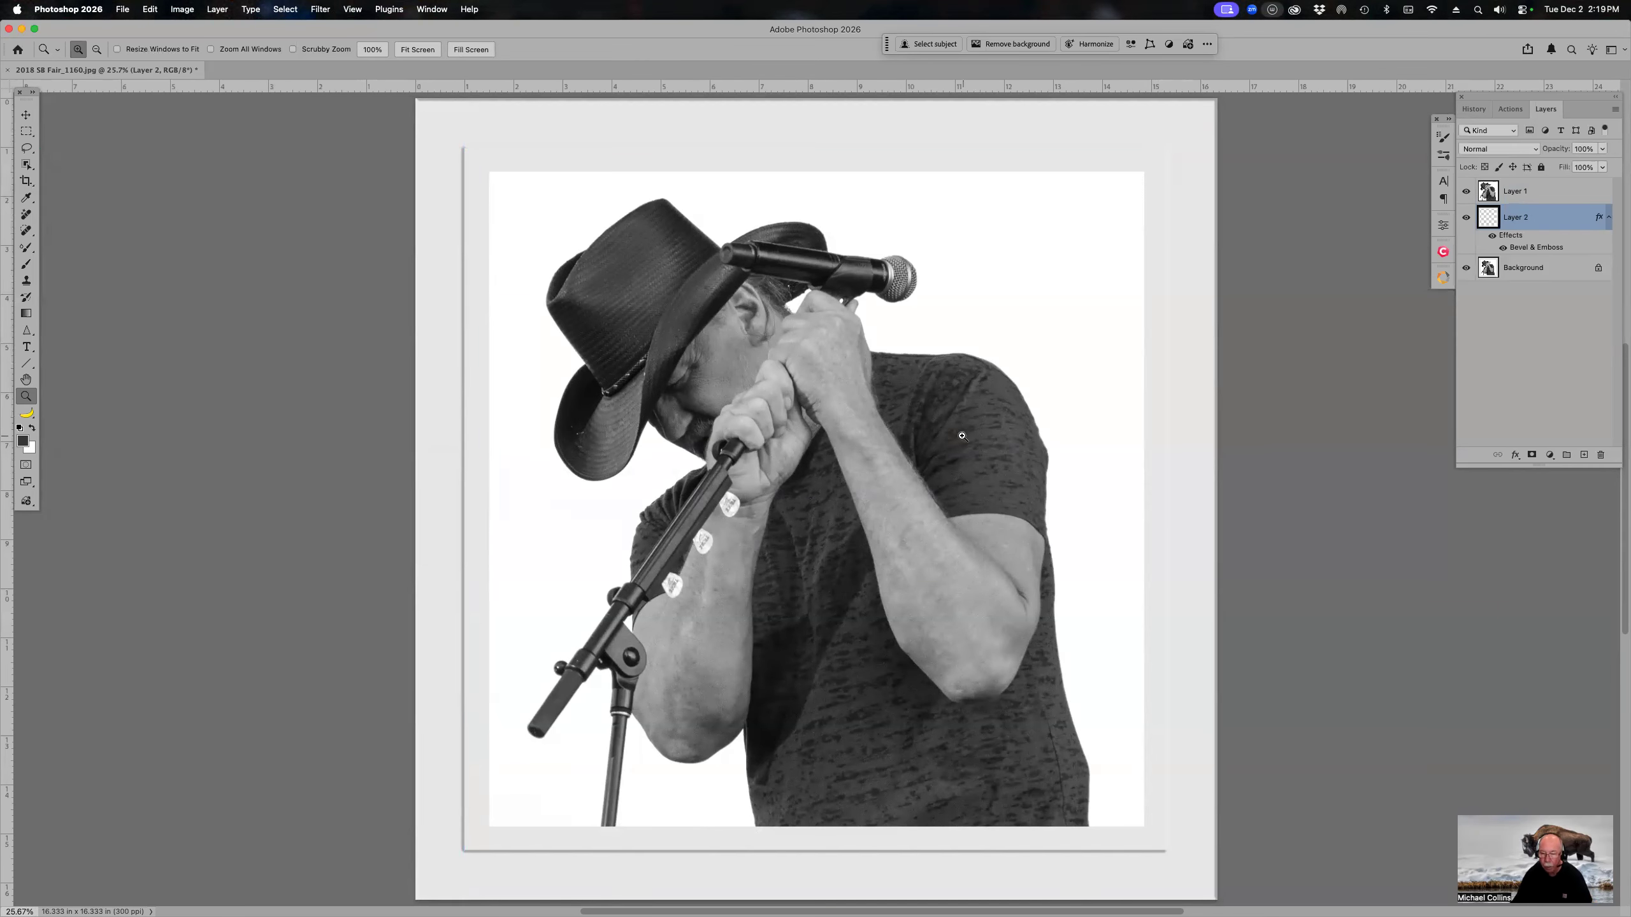
{"action": "double_click", "coordinate": [1539, 247]}
{"action": "left_click", "coordinate": [325, 512]}
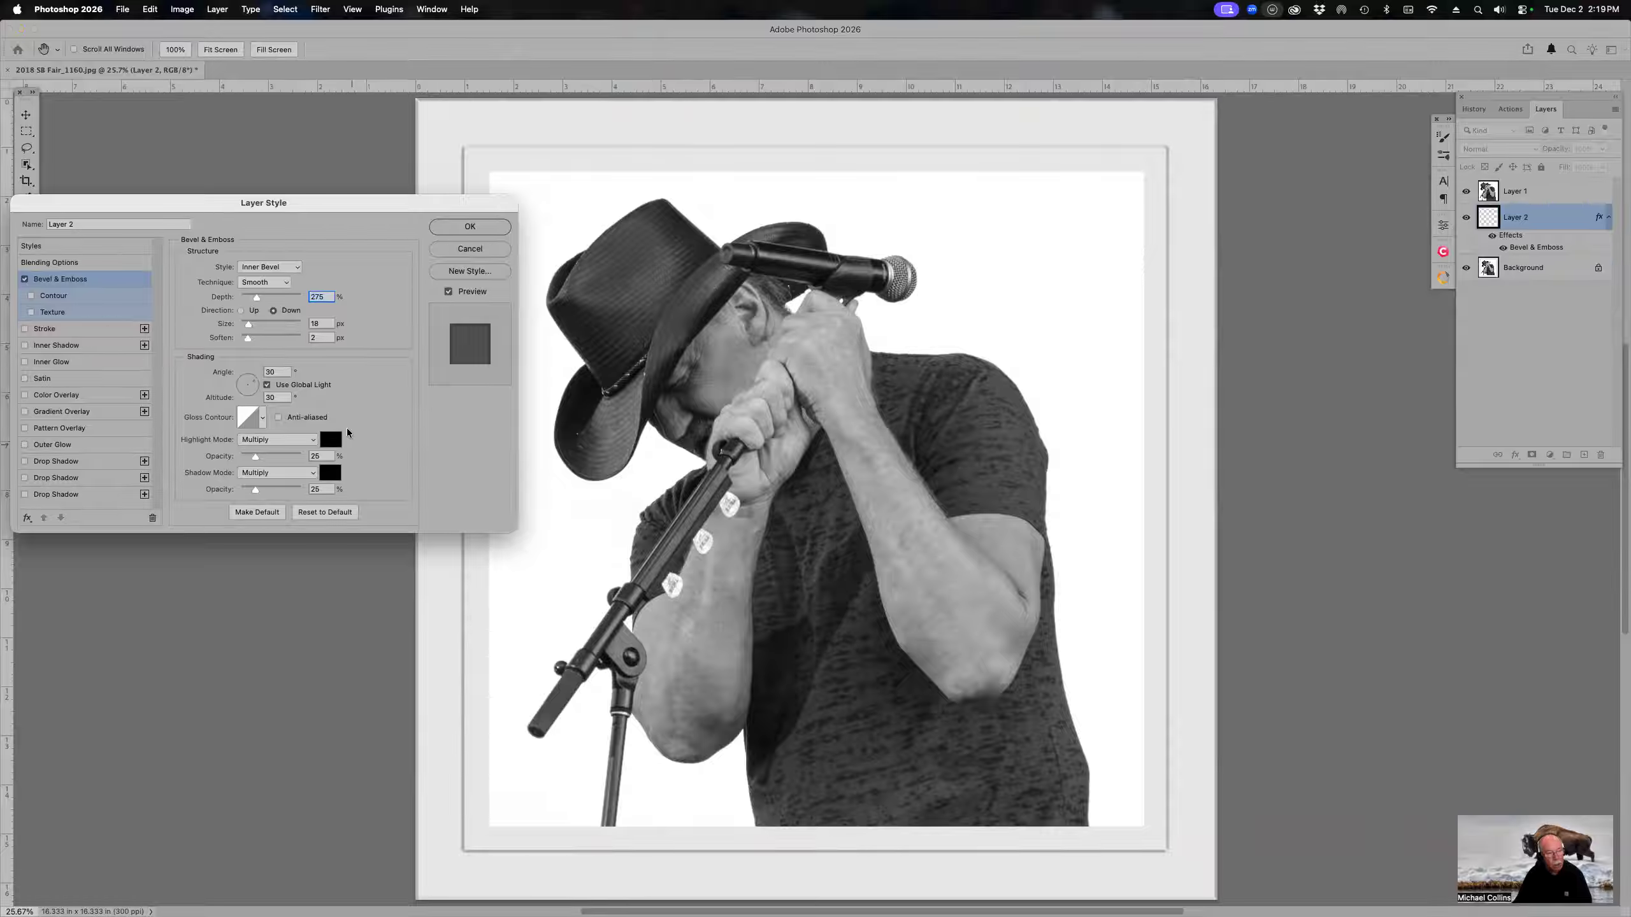
{"action": "left_click", "coordinate": [242, 377]}
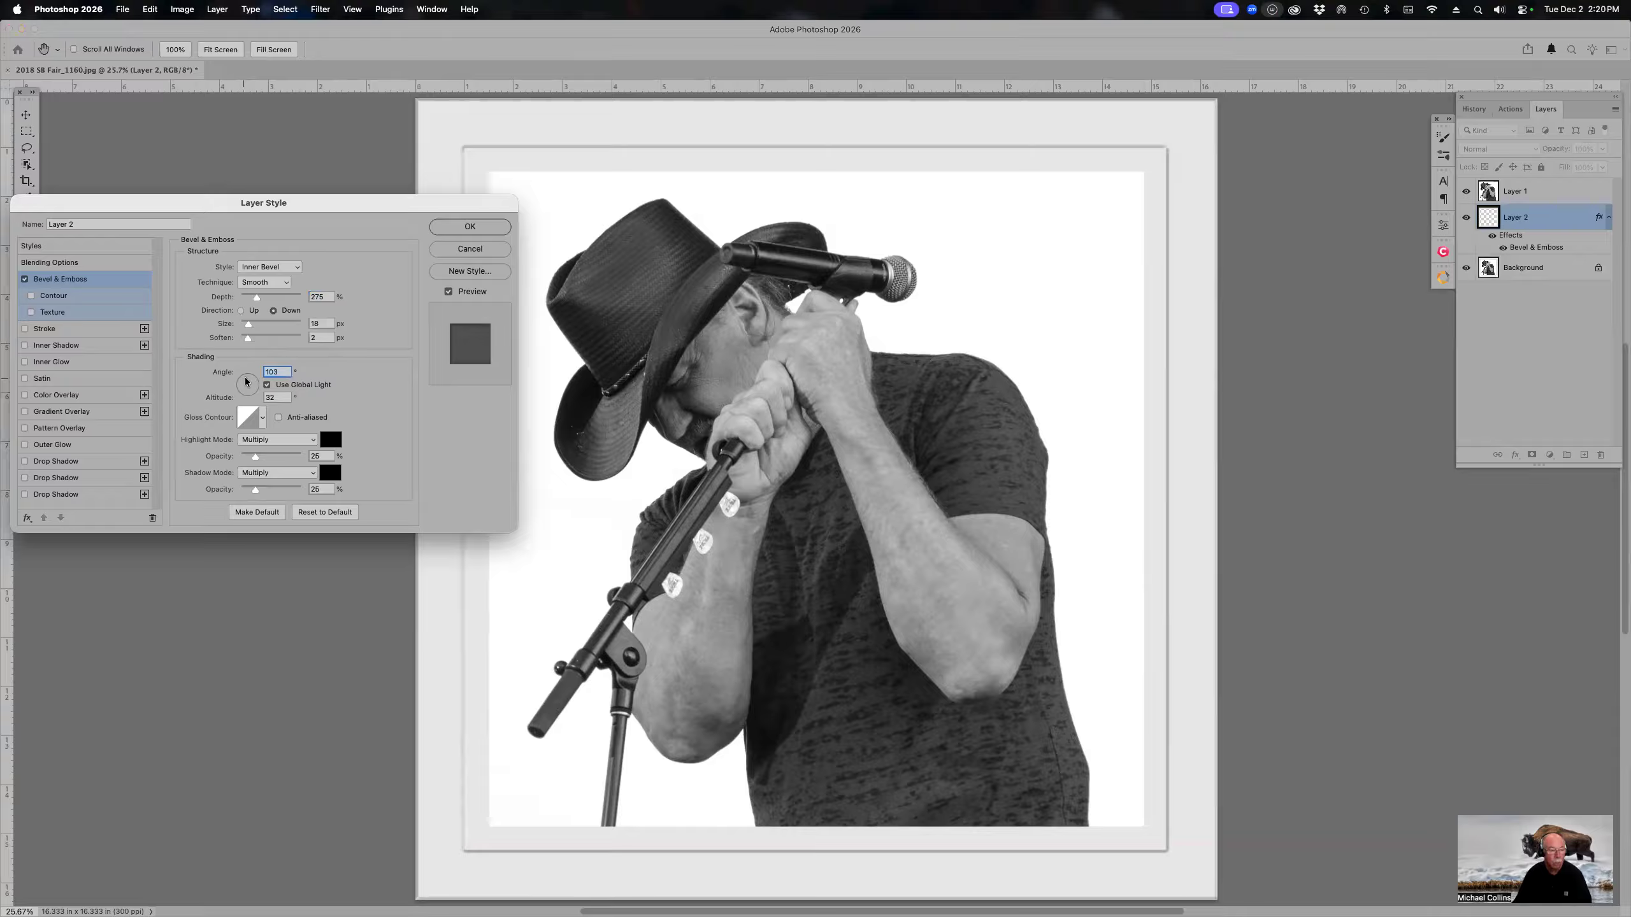
{"action": "left_click_drag", "start_coordinate": [247, 382], "coordinate": [244, 382]}
Step: Try the Outer Bevel, Emboss, Pillow Emboss and Stroke Emboss styles on Layer 2's bevel effect
{"action": "left_click", "coordinate": [293, 268]}
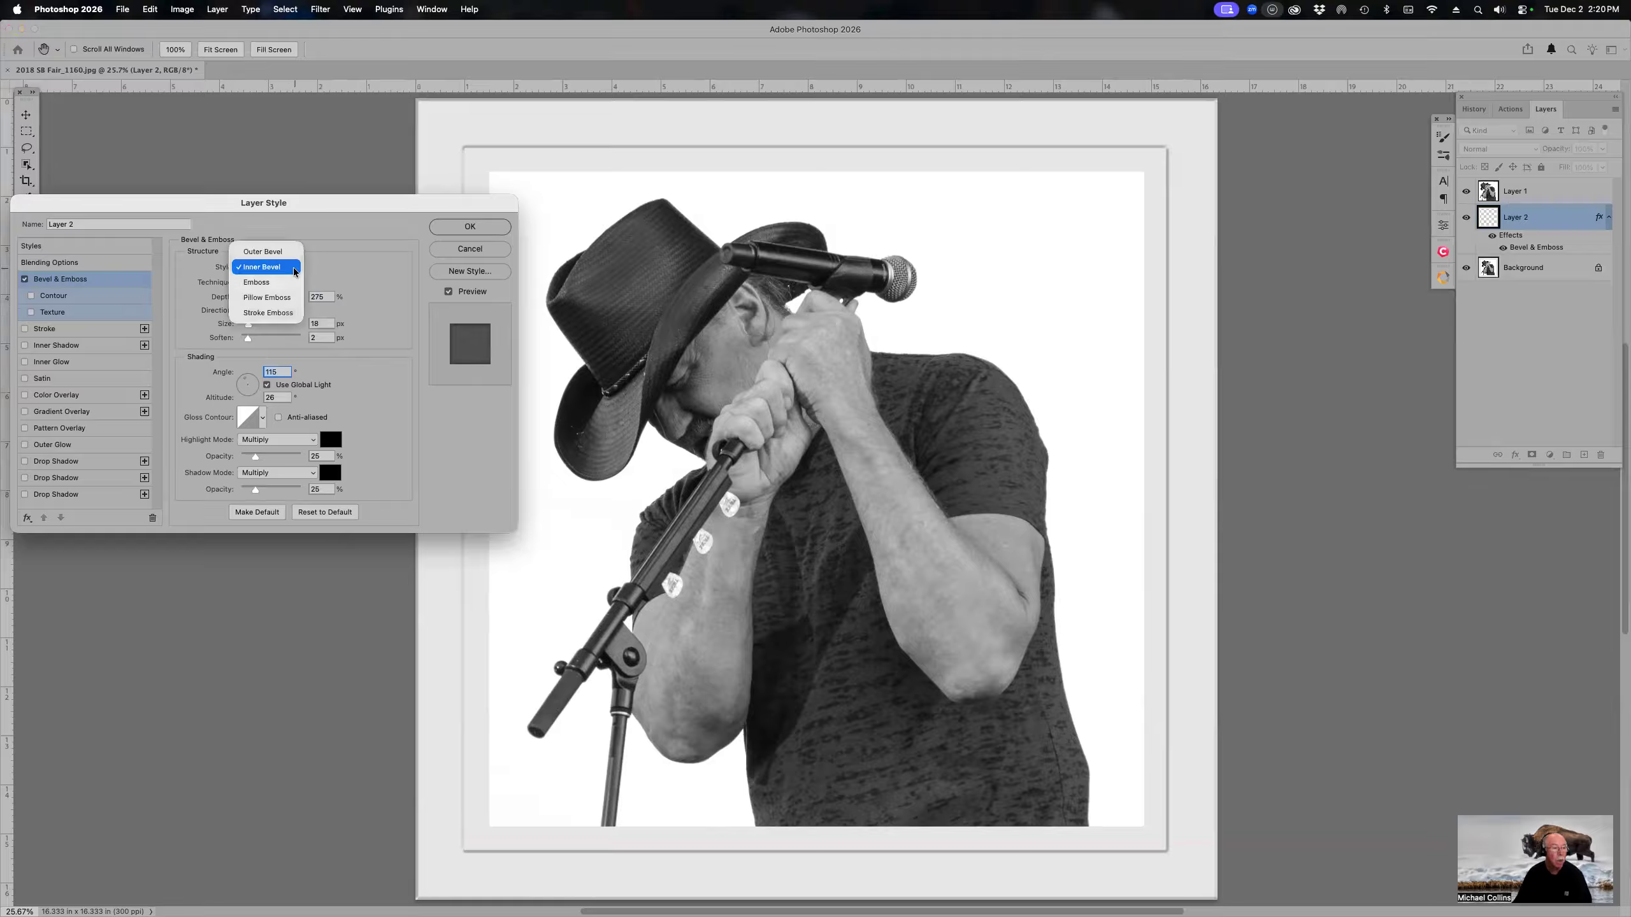
{"action": "left_click", "coordinate": [291, 252]}
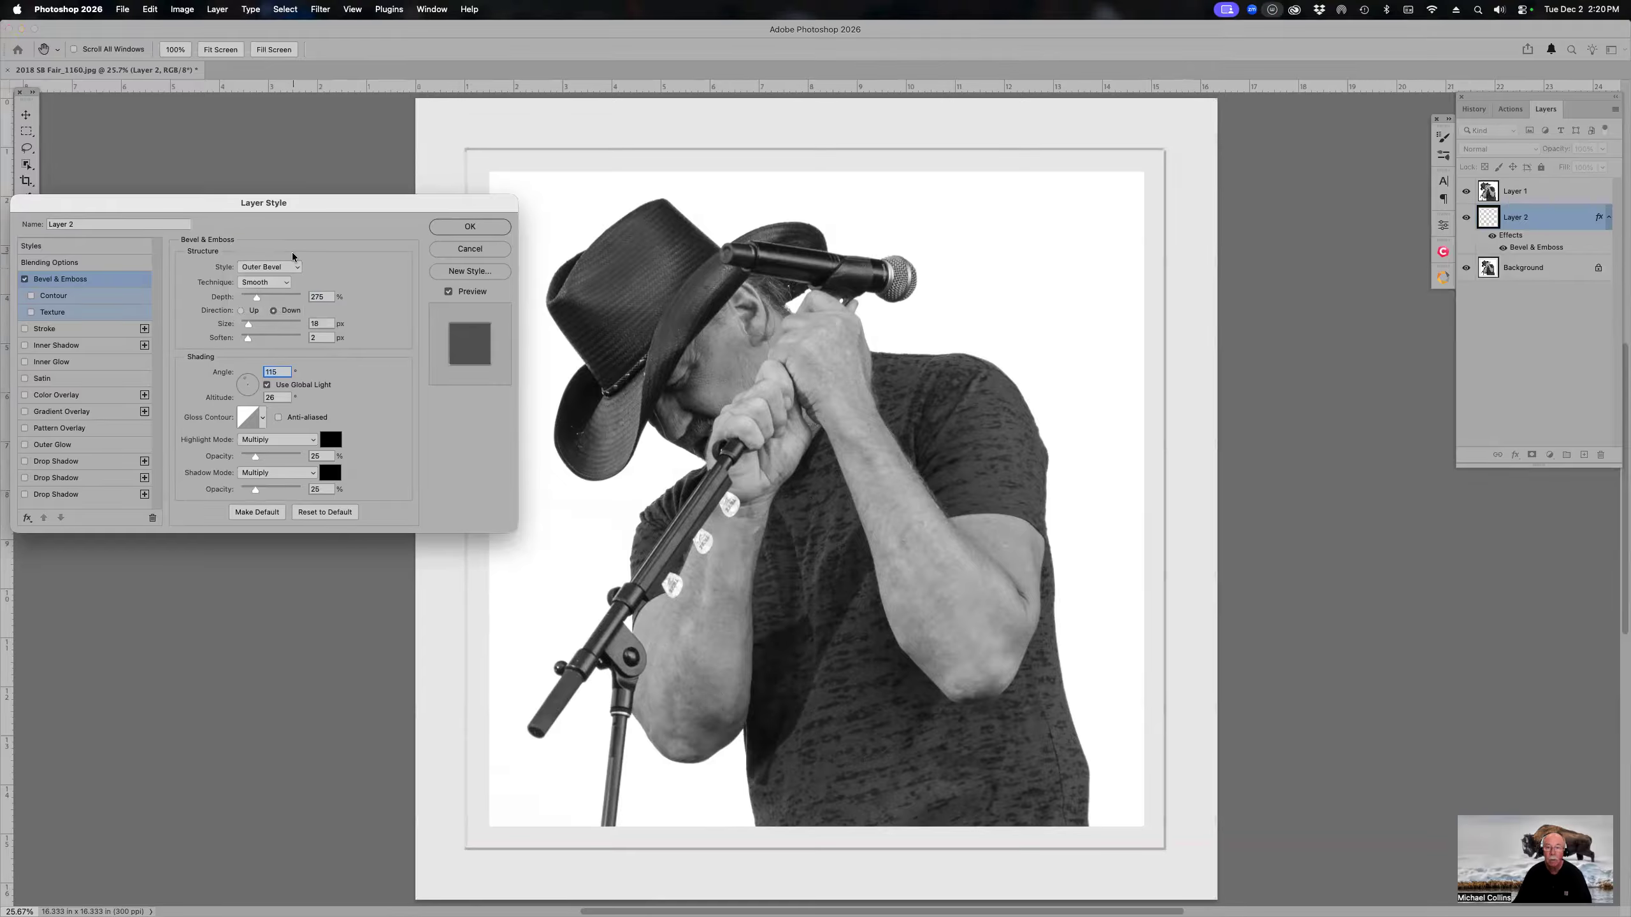
{"action": "left_click", "coordinate": [286, 263]}
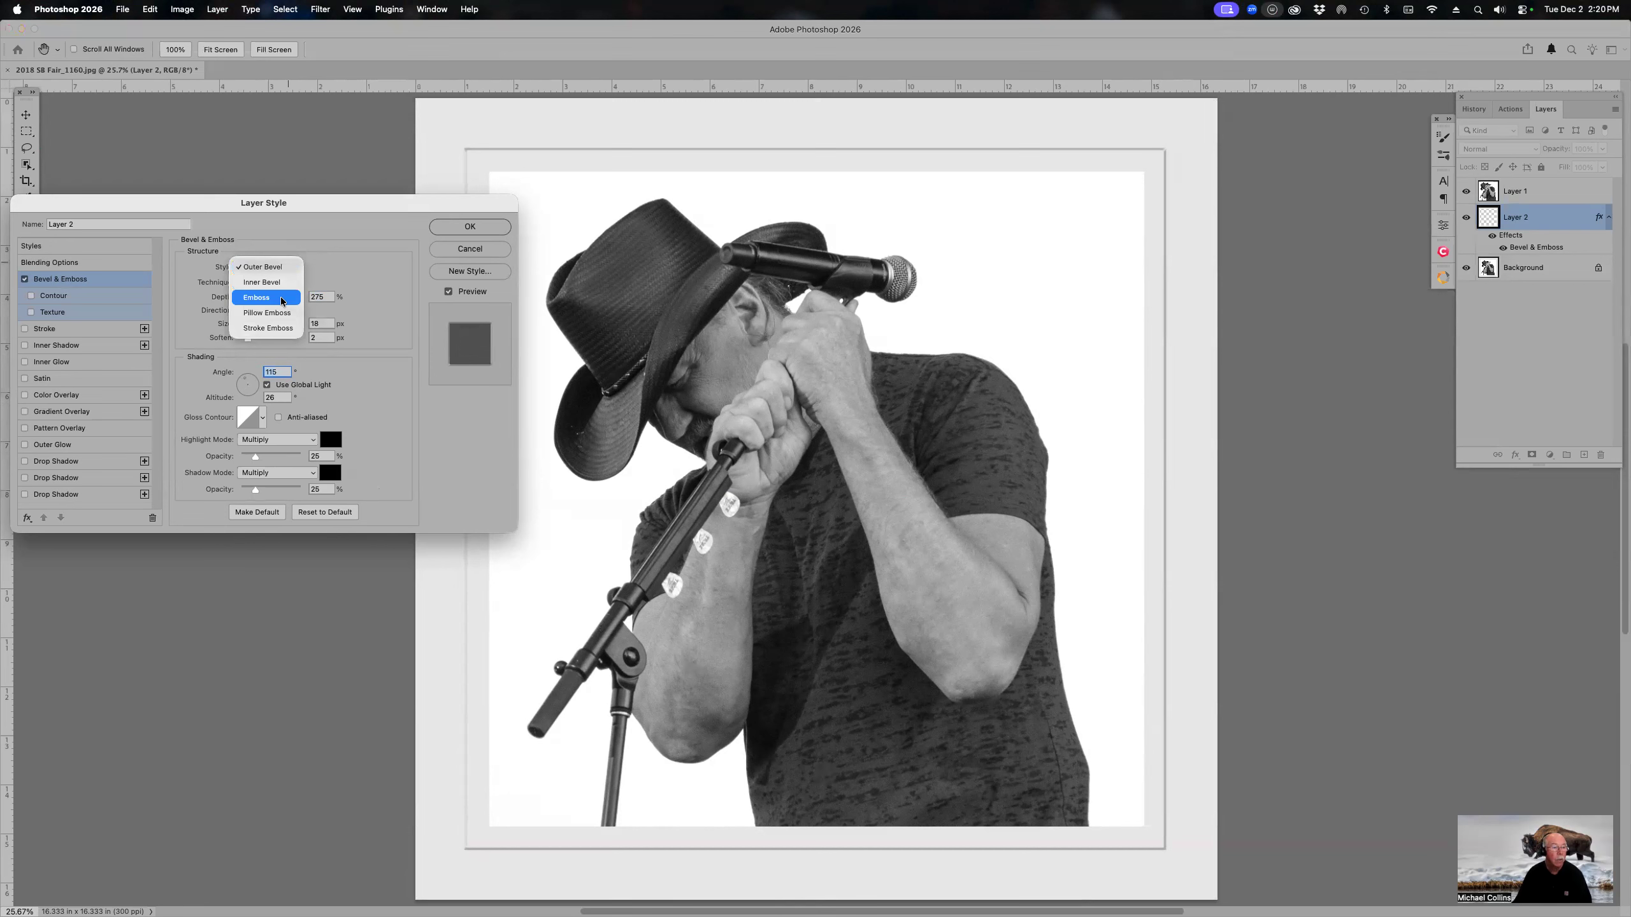
{"action": "left_click", "coordinate": [280, 297]}
{"action": "left_click", "coordinate": [293, 266]}
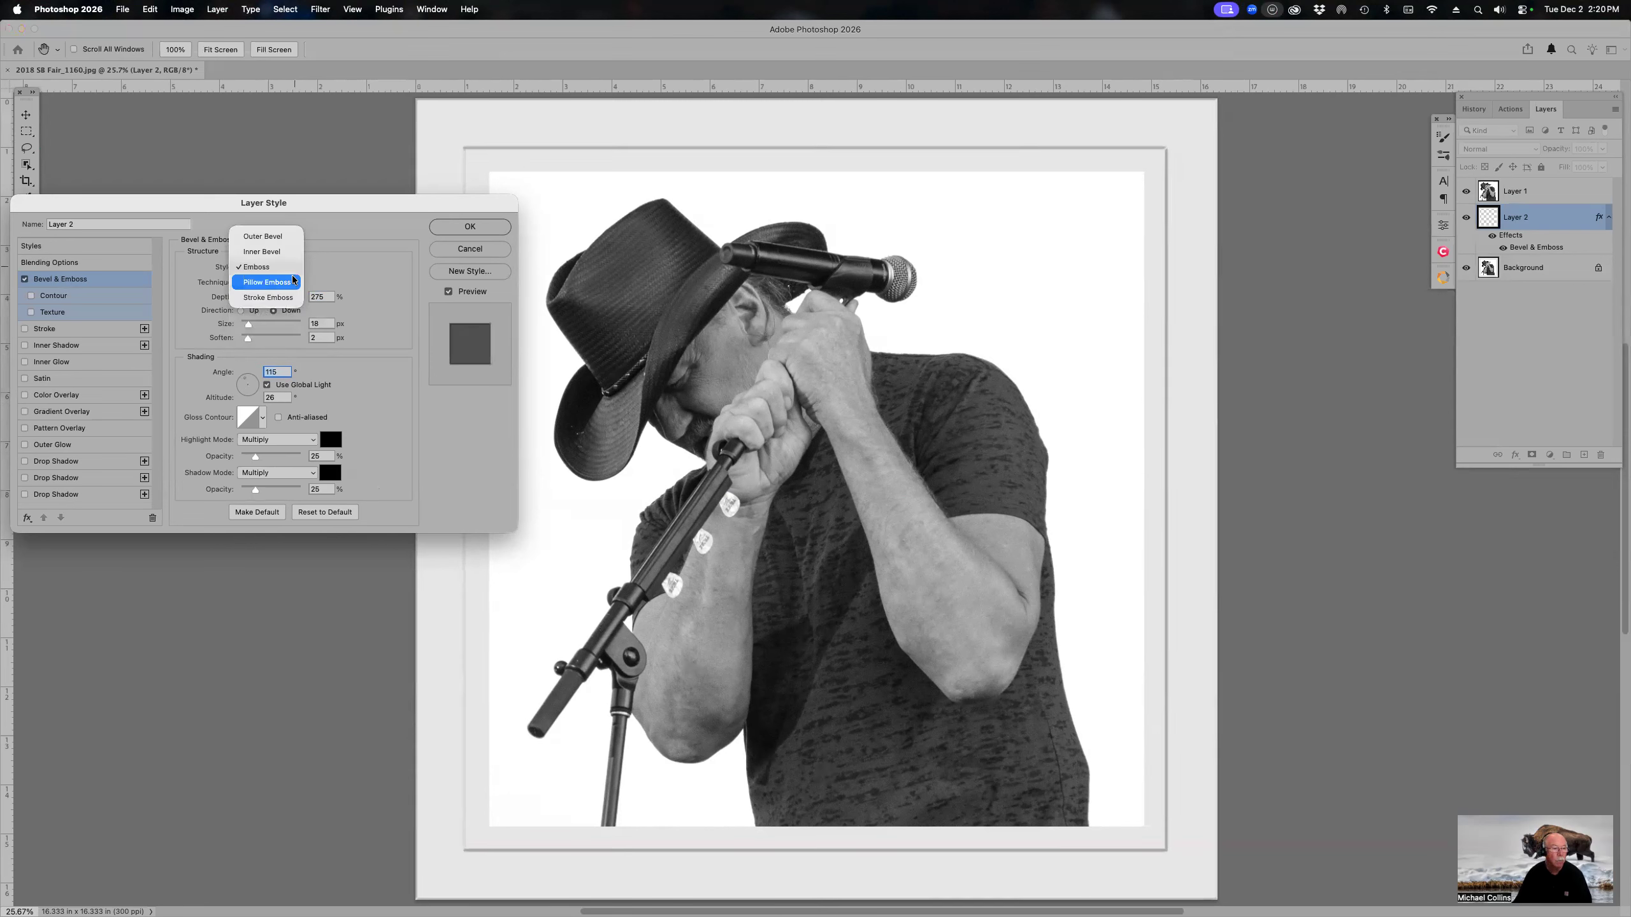
{"action": "left_click", "coordinate": [293, 282]}
{"action": "left_click", "coordinate": [293, 268]}
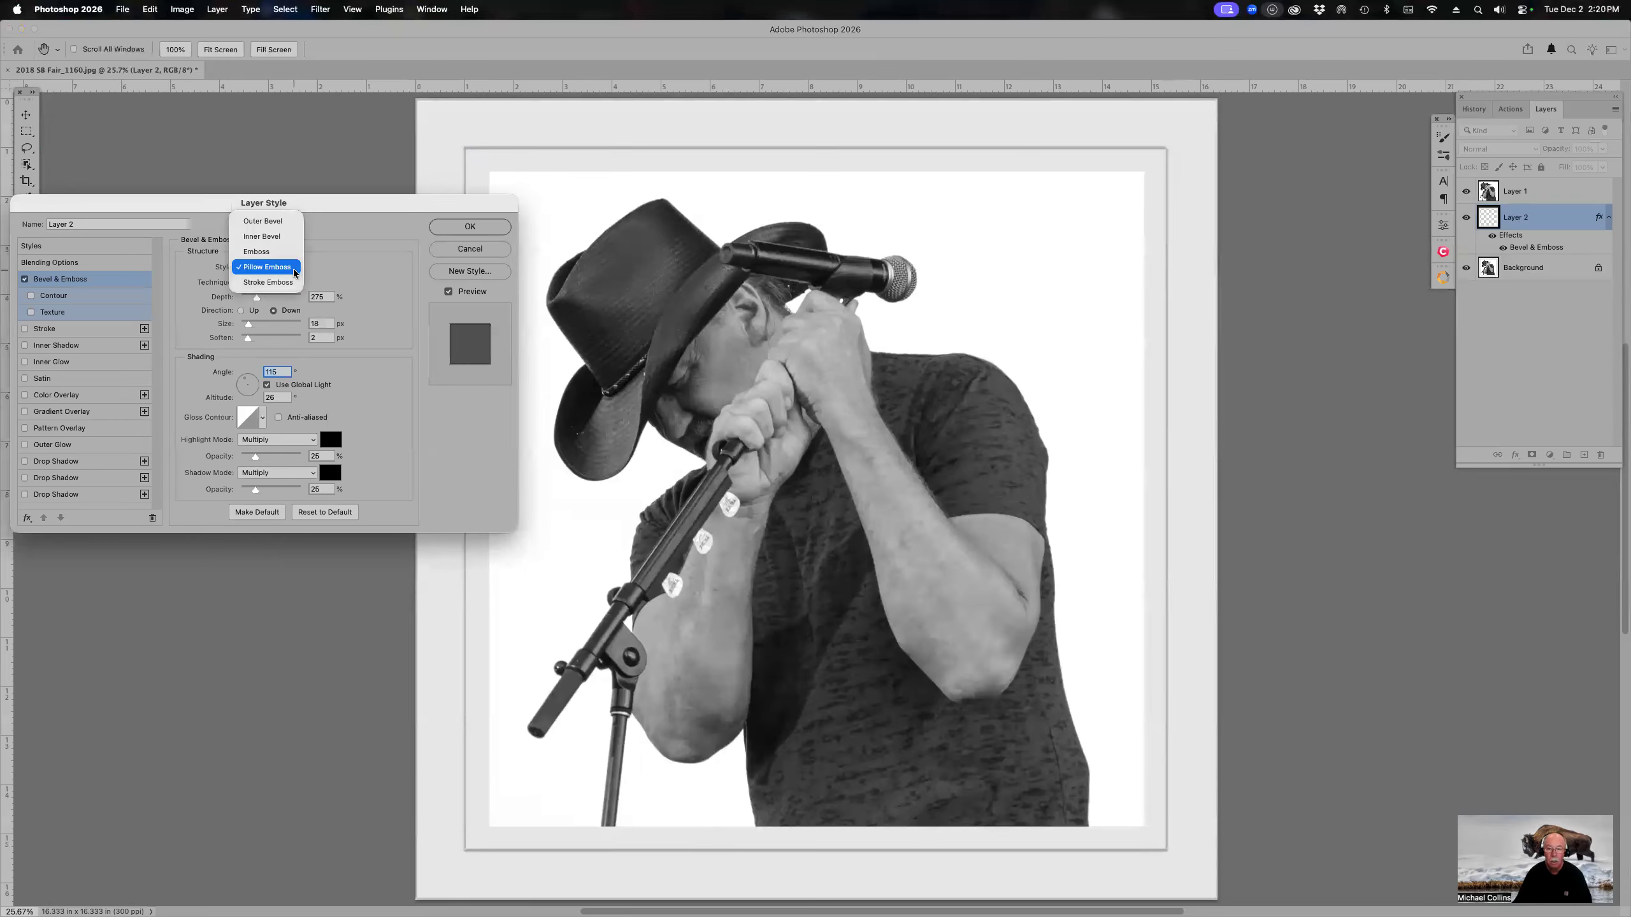
{"action": "left_click", "coordinate": [287, 282]}
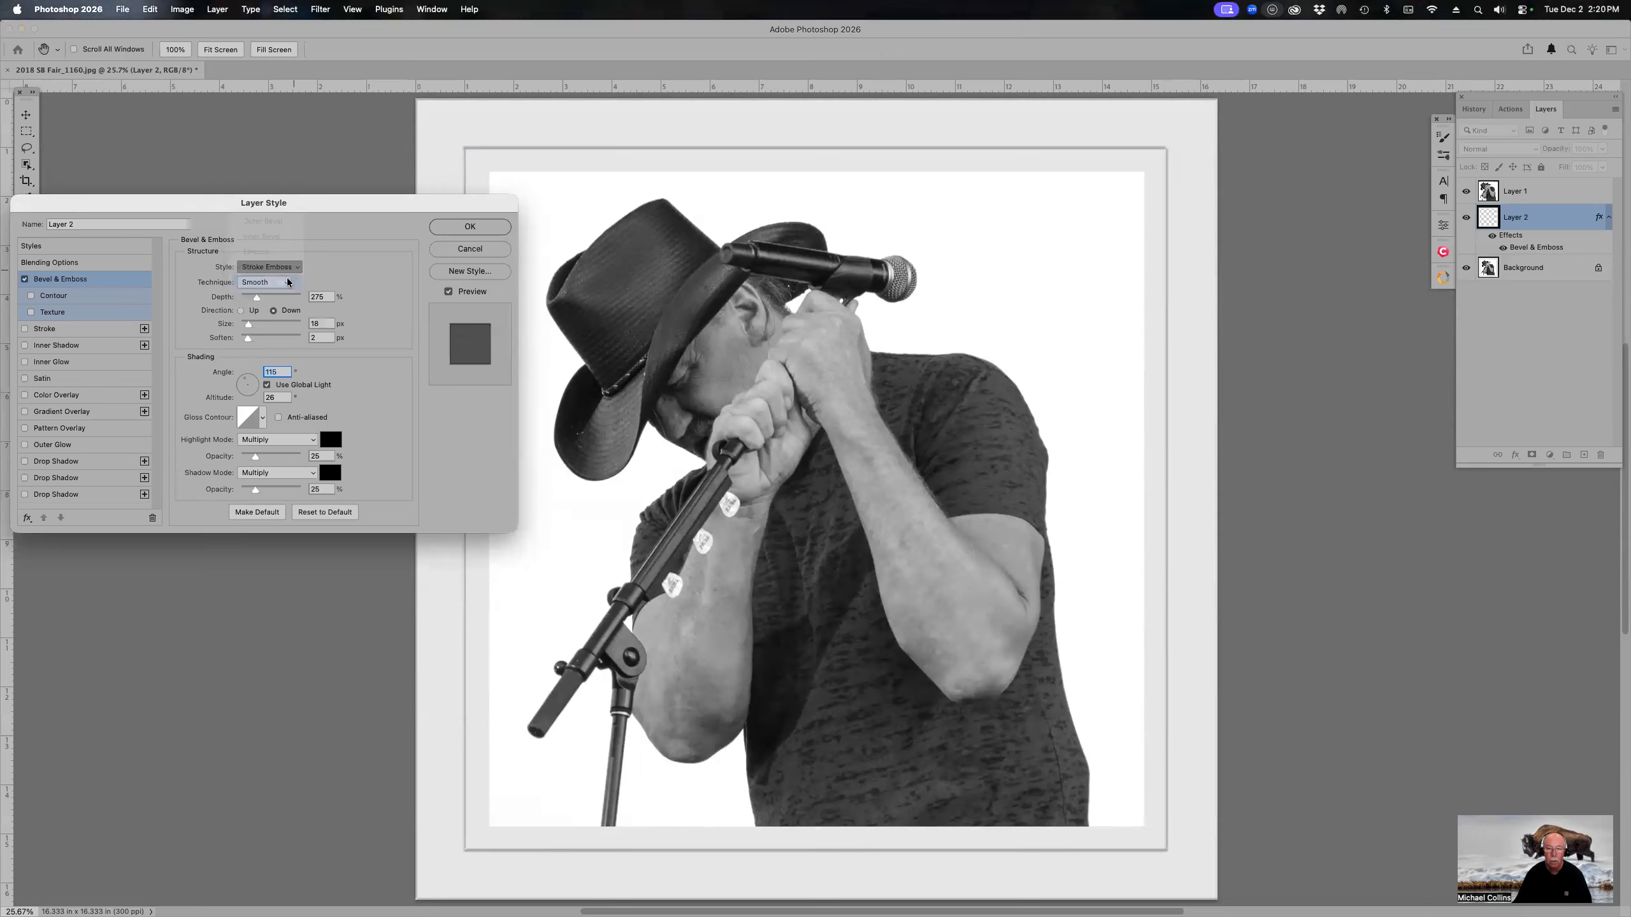
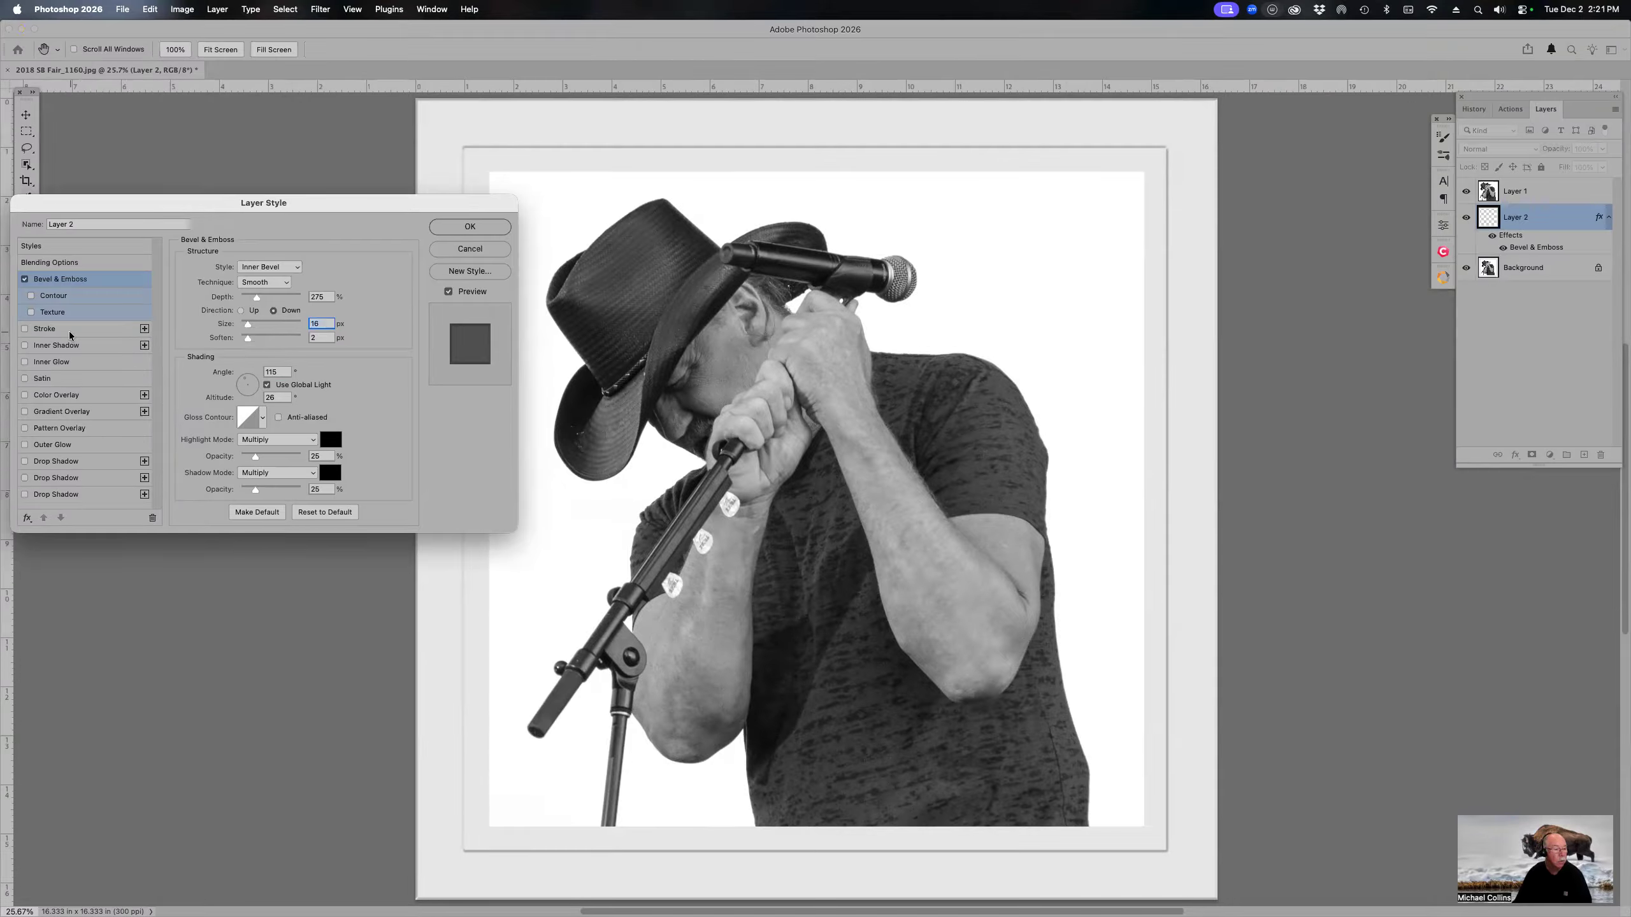
Step: Try a Drop Shadow on Layer 2, switch it off again, and enable a Stroke effect positioned inside
{"action": "left_click", "coordinate": [46, 462]}
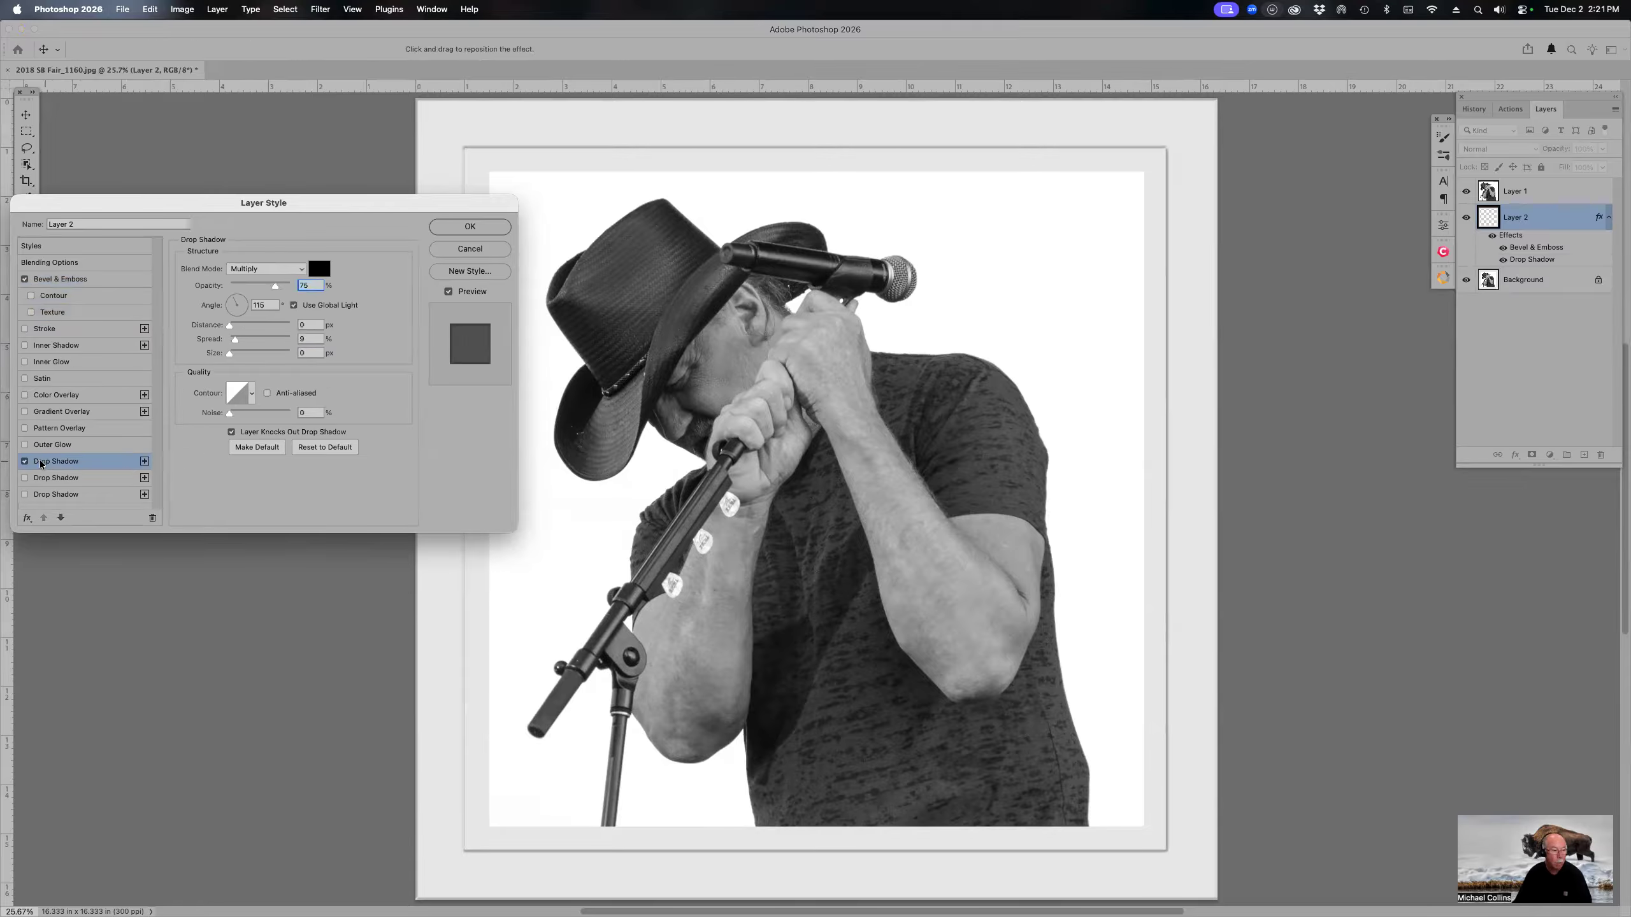
{"action": "left_click", "coordinate": [26, 462]}
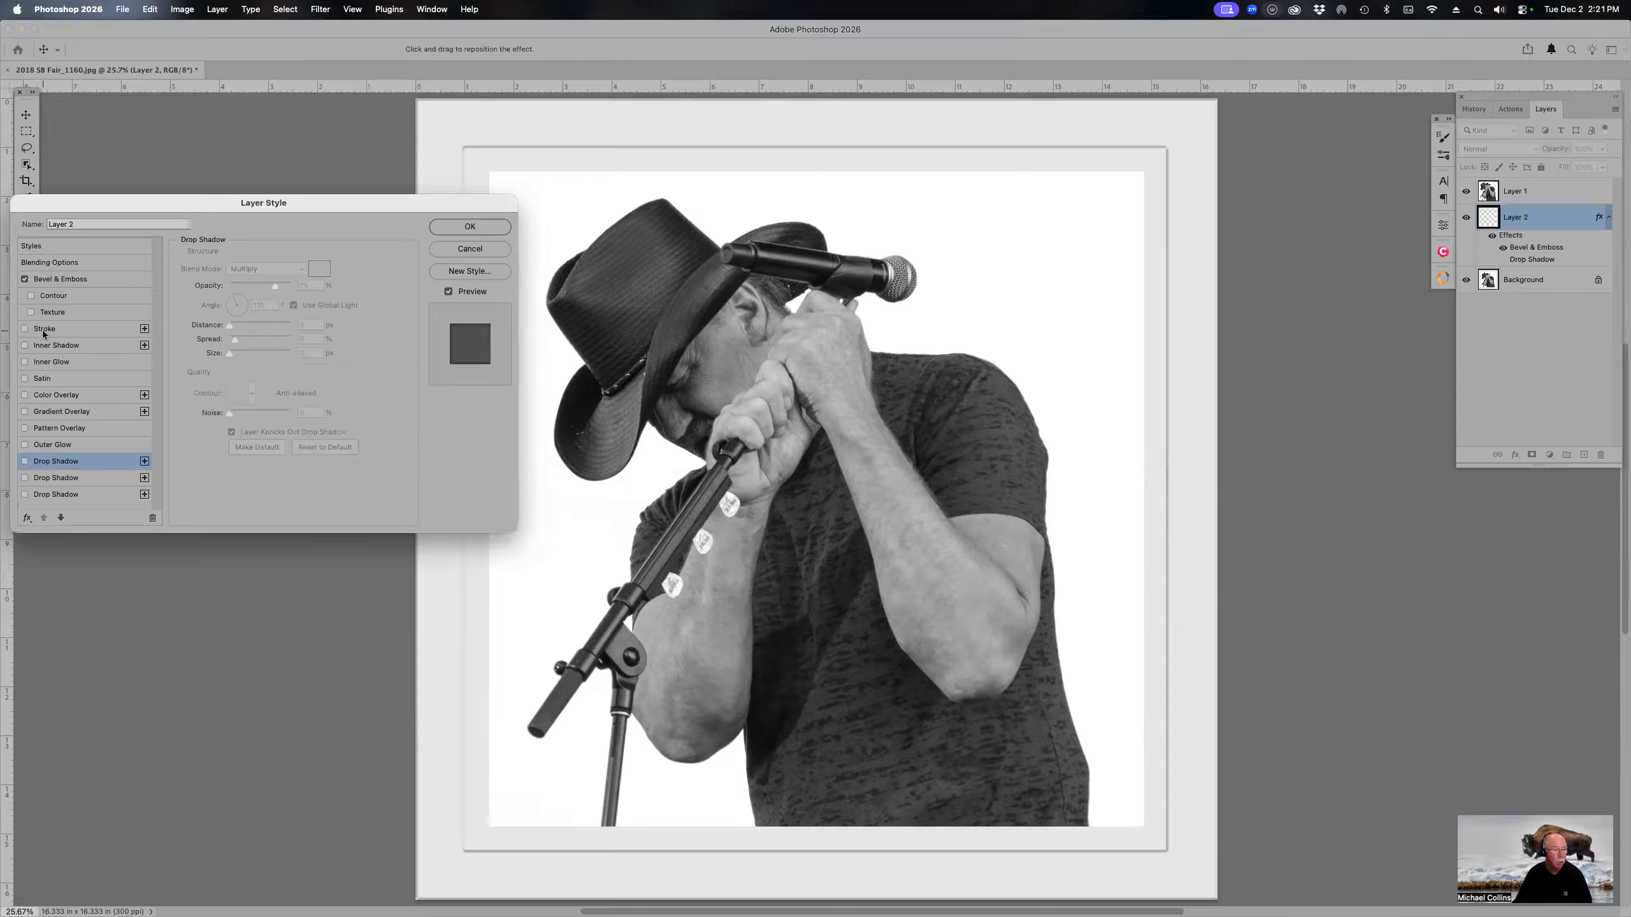
{"action": "left_click", "coordinate": [44, 329]}
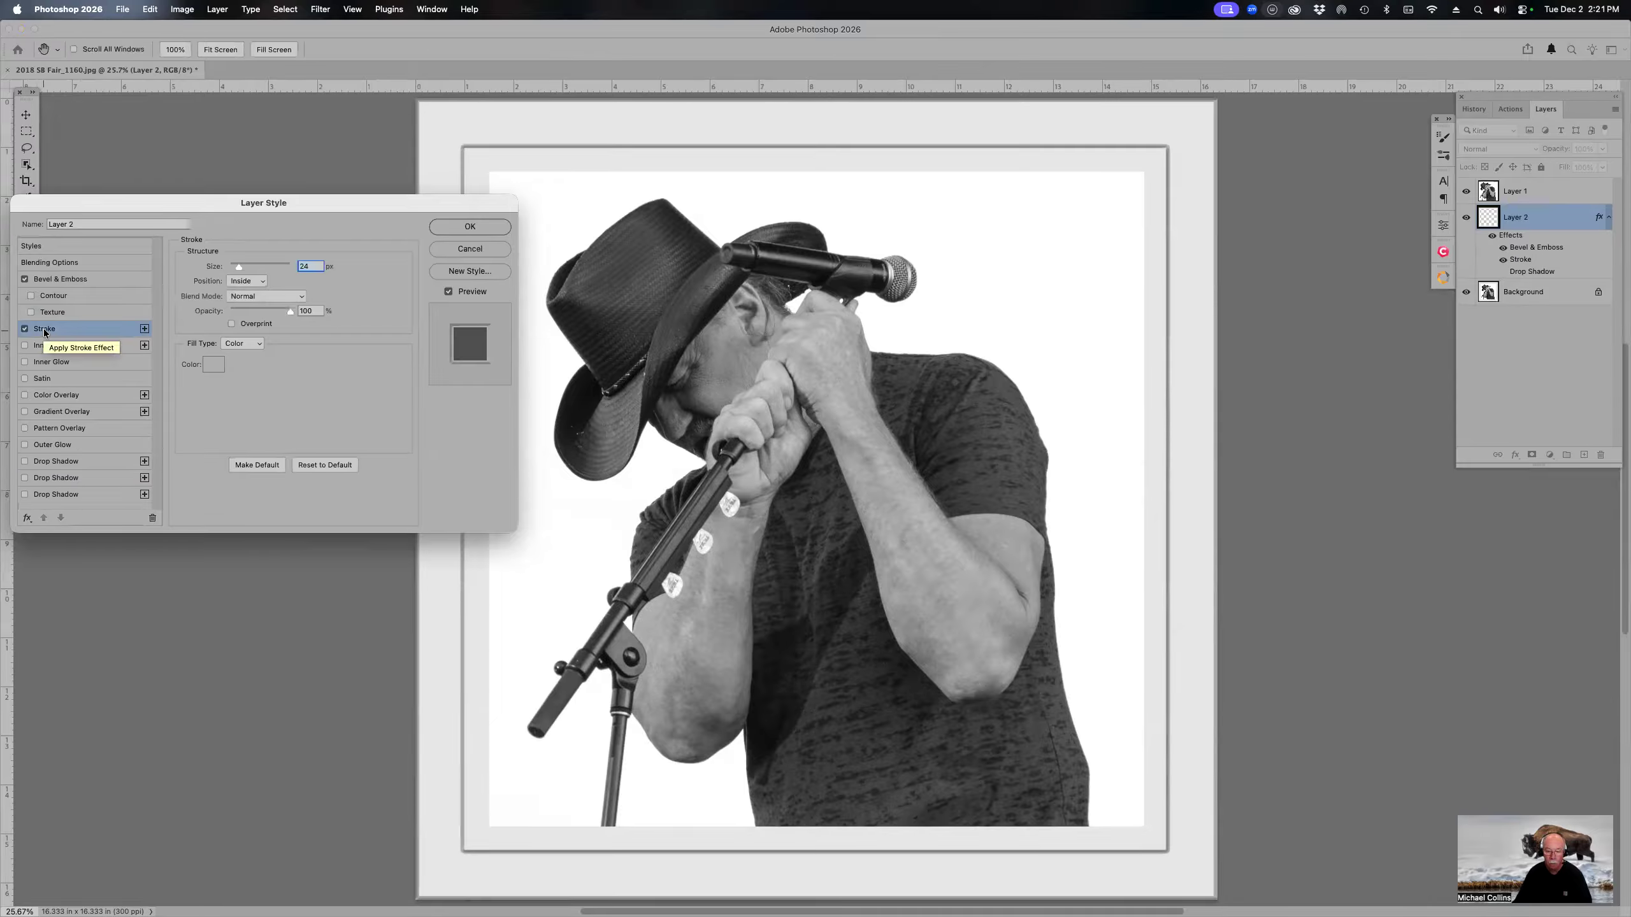
Step: Try Layer 2's Stroke effect at 139 px, reset it to its defaults and set its size to 2 px
{"action": "left_click_drag", "start_coordinate": [238, 265], "coordinate": [265, 268]}
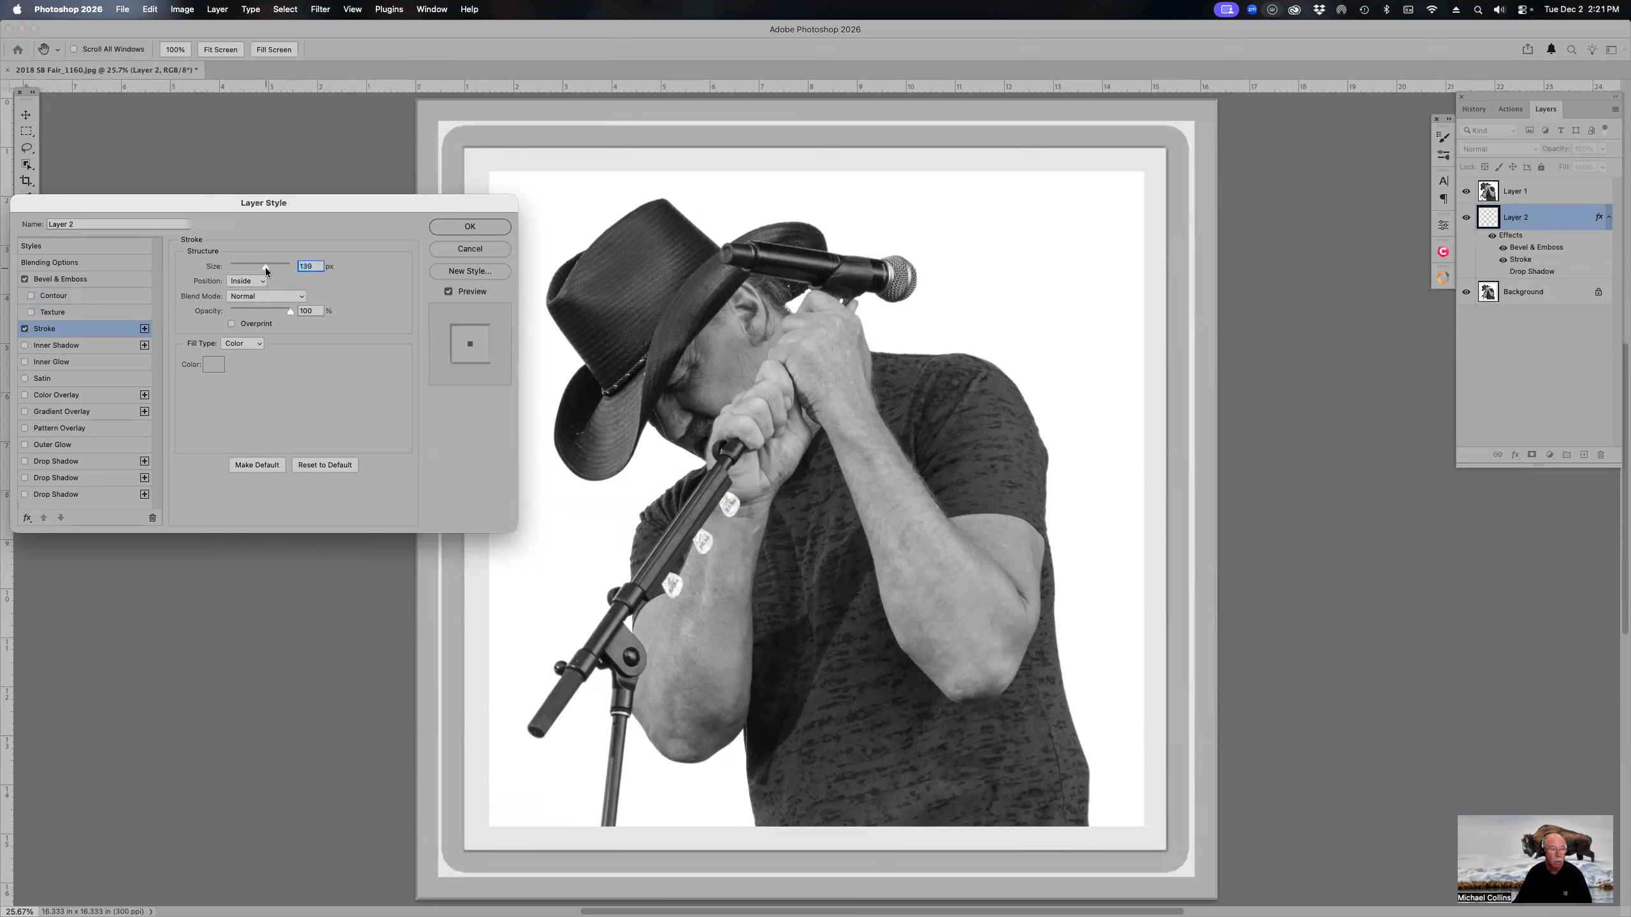
{"action": "left_click", "coordinate": [319, 471]}
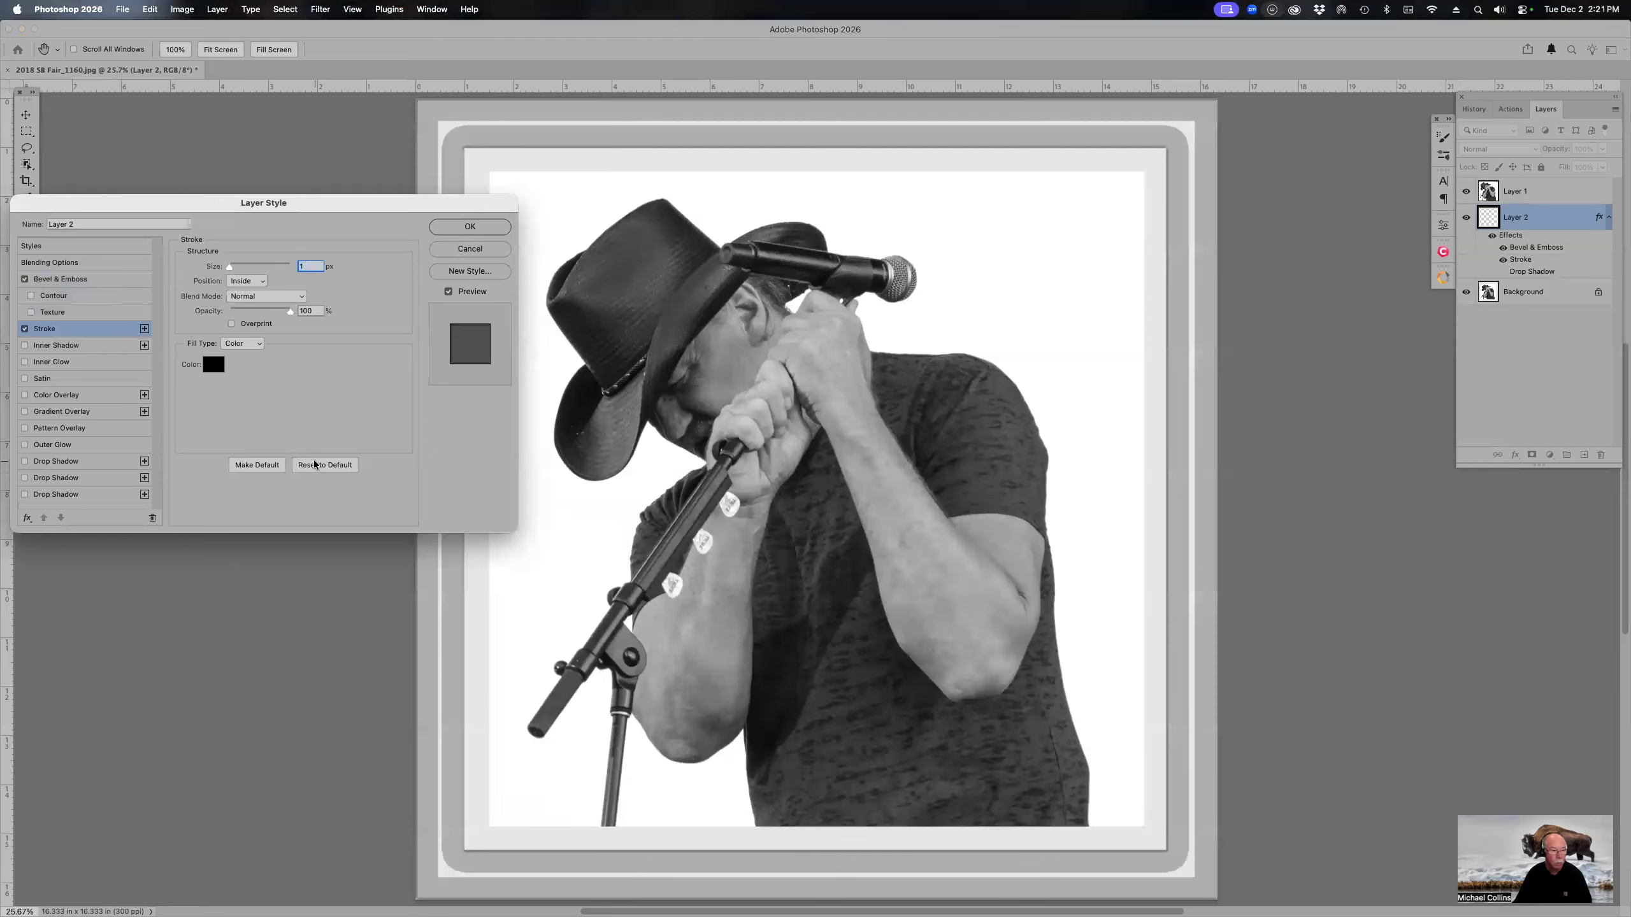
{"action": "left_click_drag", "start_coordinate": [226, 268], "coordinate": [229, 270]}
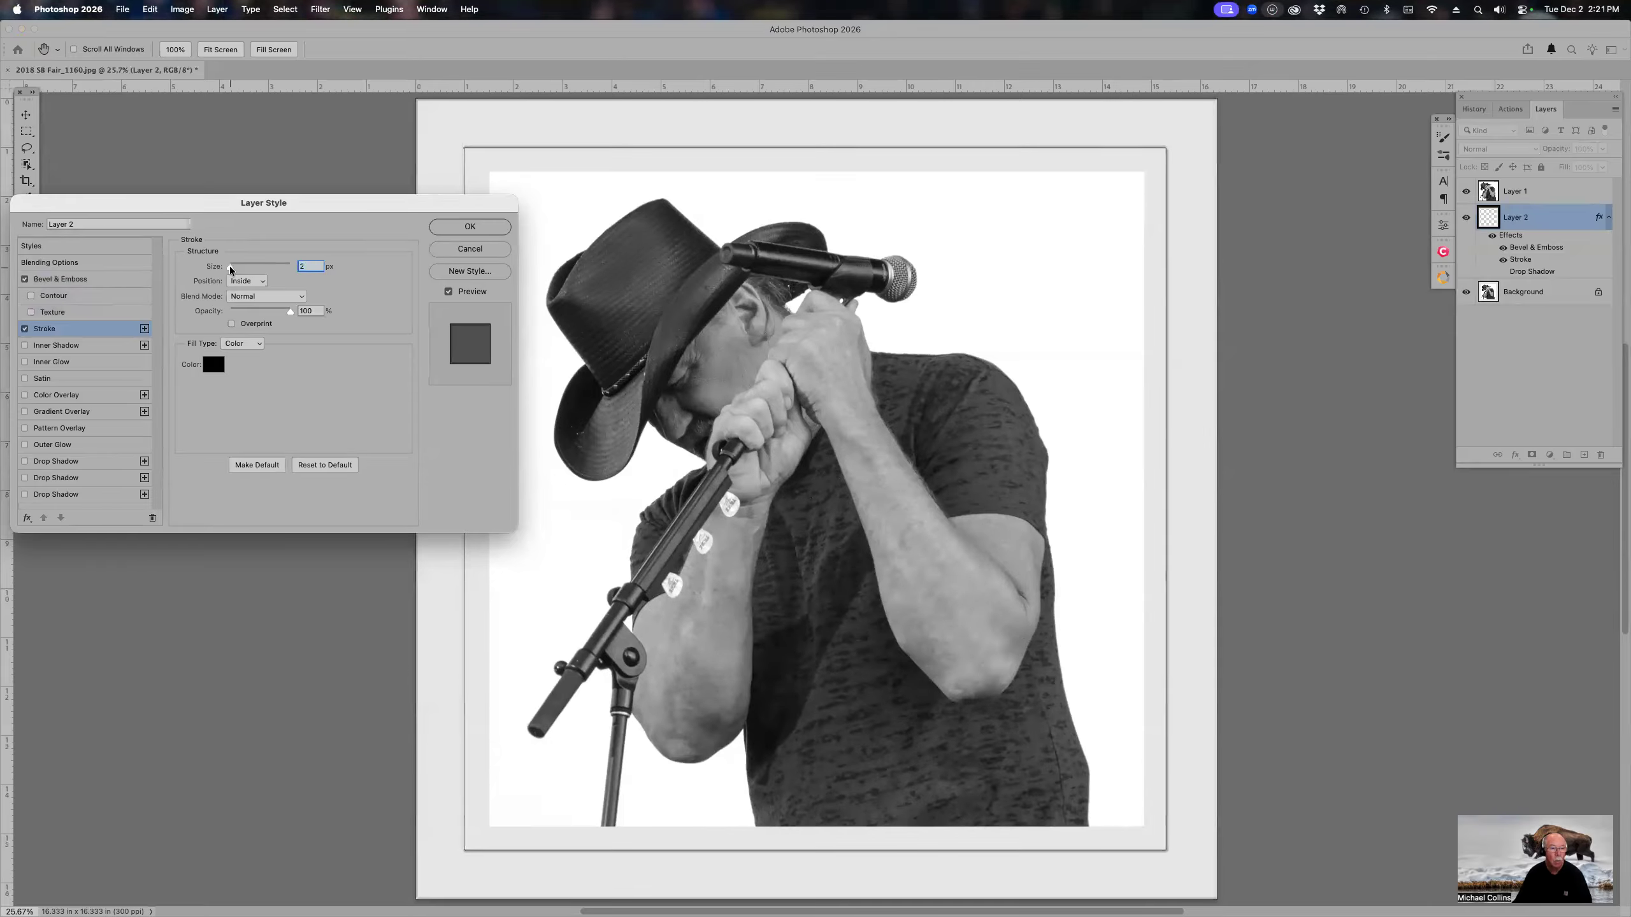
Step: Enable a Drop Shadow on Layer 2 using the default settings with a 35 px size, and switch off the Stroke effect
{"action": "left_click", "coordinate": [57, 461]}
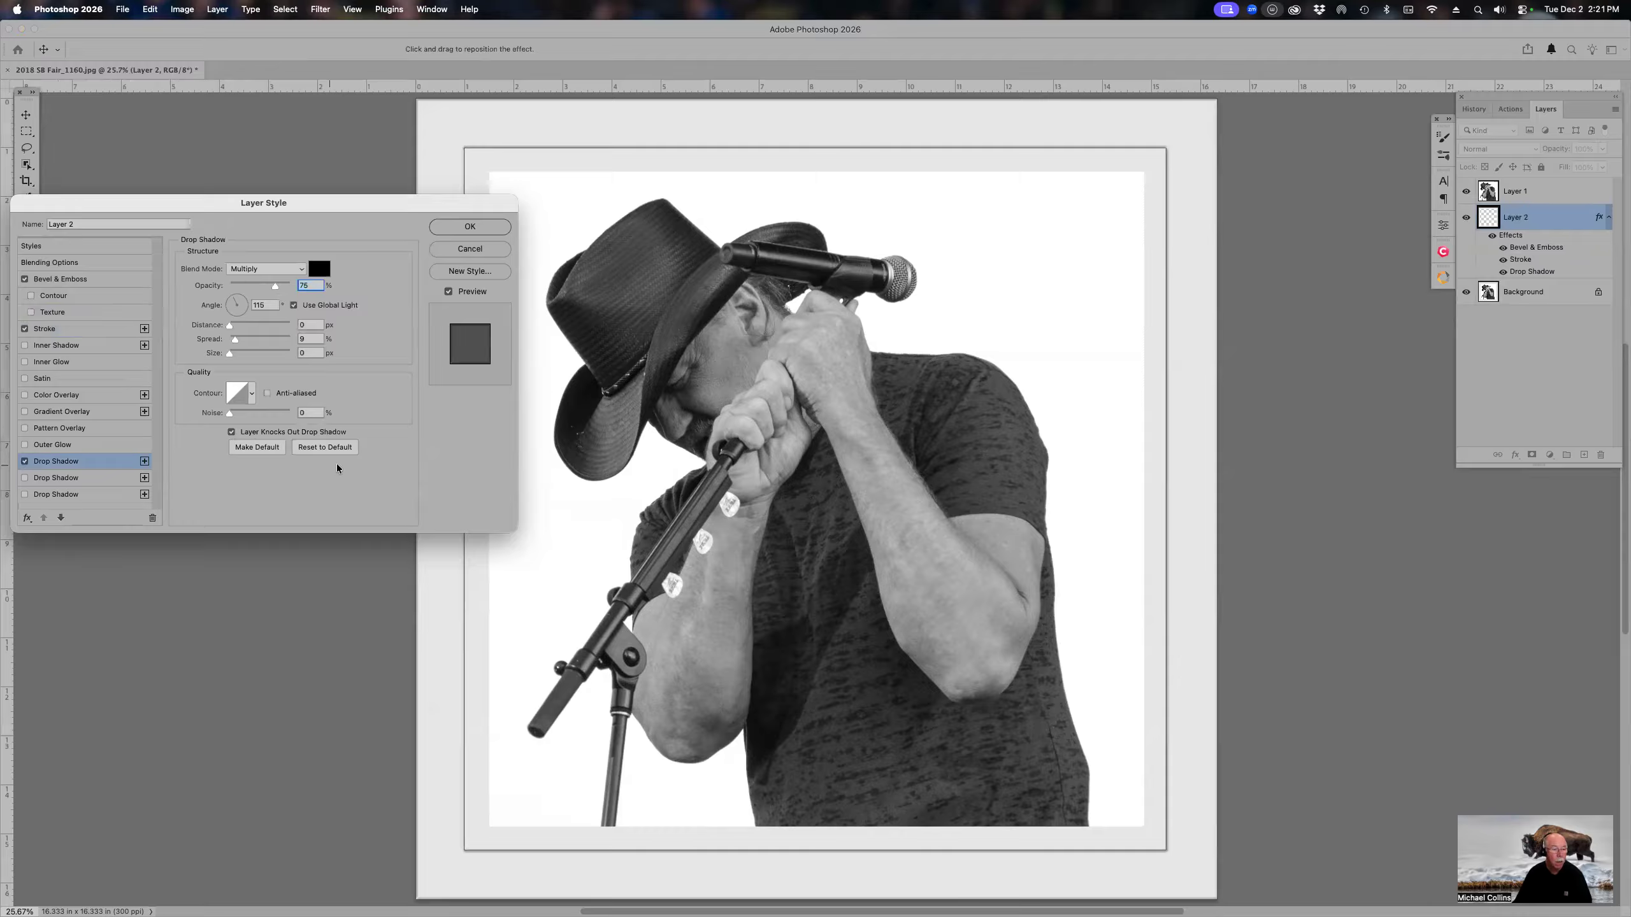
{"action": "left_click", "coordinate": [338, 446]}
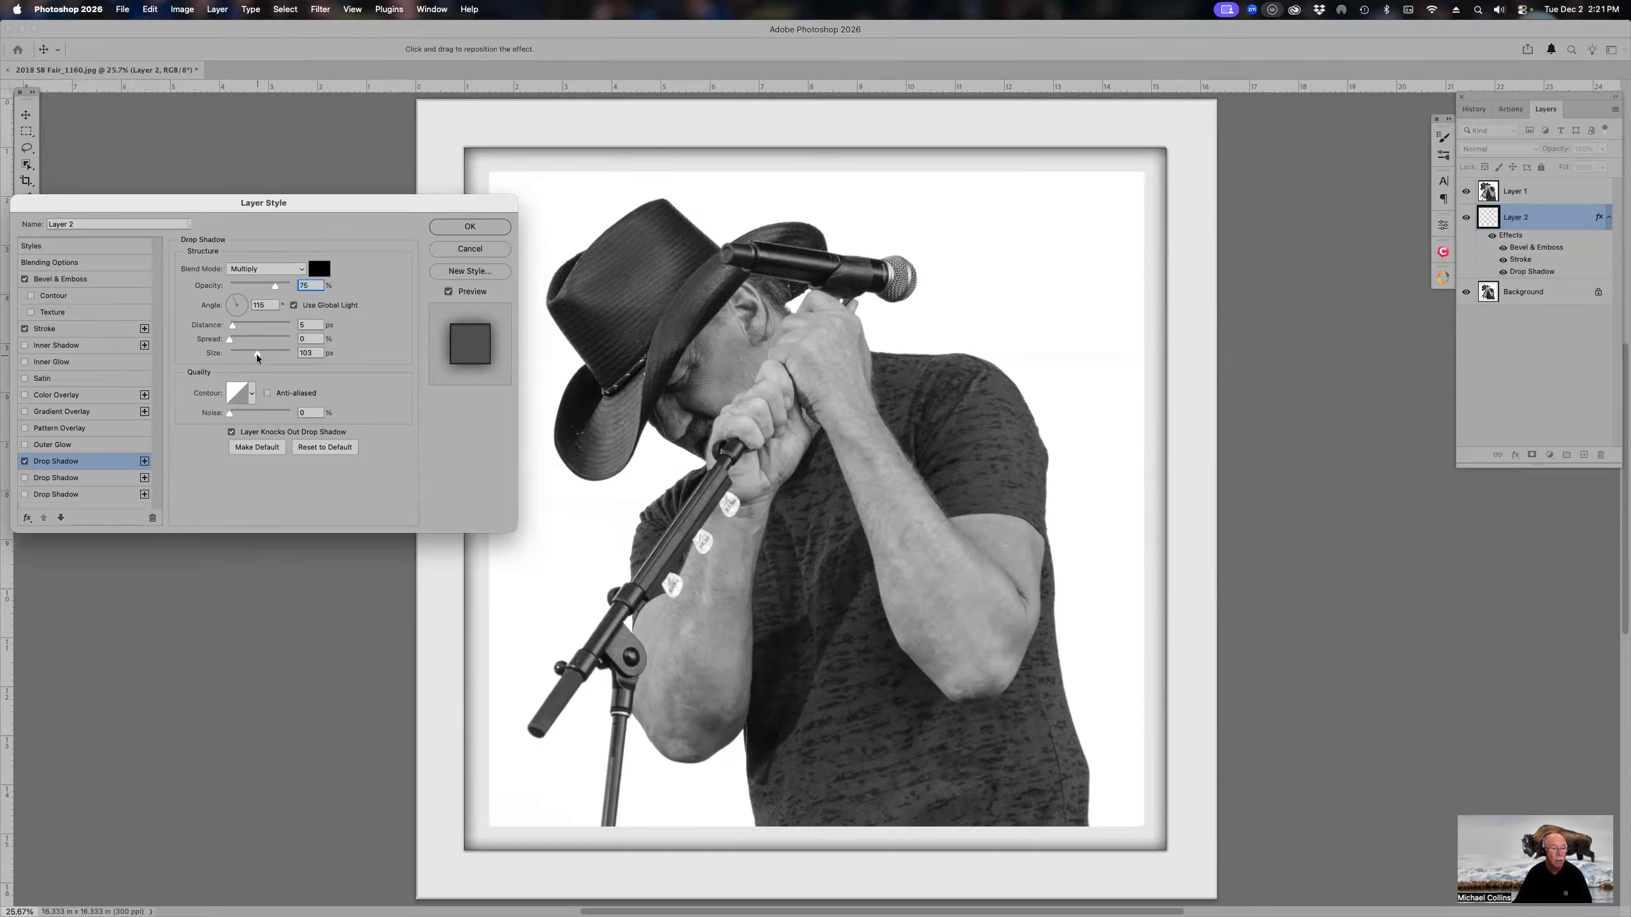
{"action": "left_click_drag", "start_coordinate": [256, 355], "coordinate": [239, 353]}
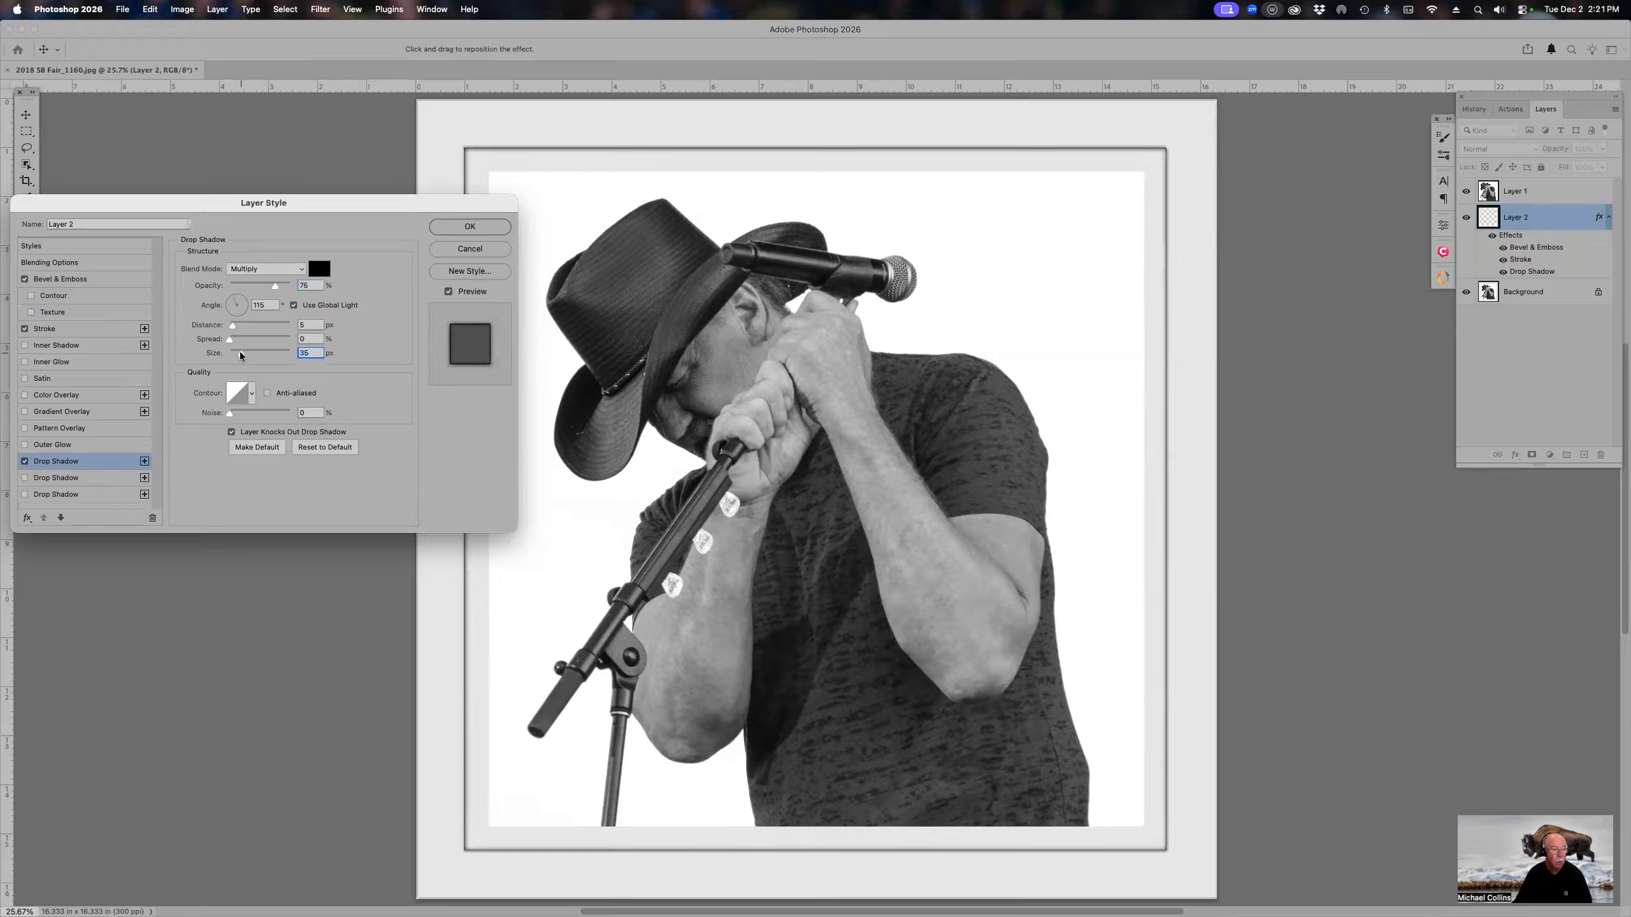
{"action": "left_click", "coordinate": [24, 329]}
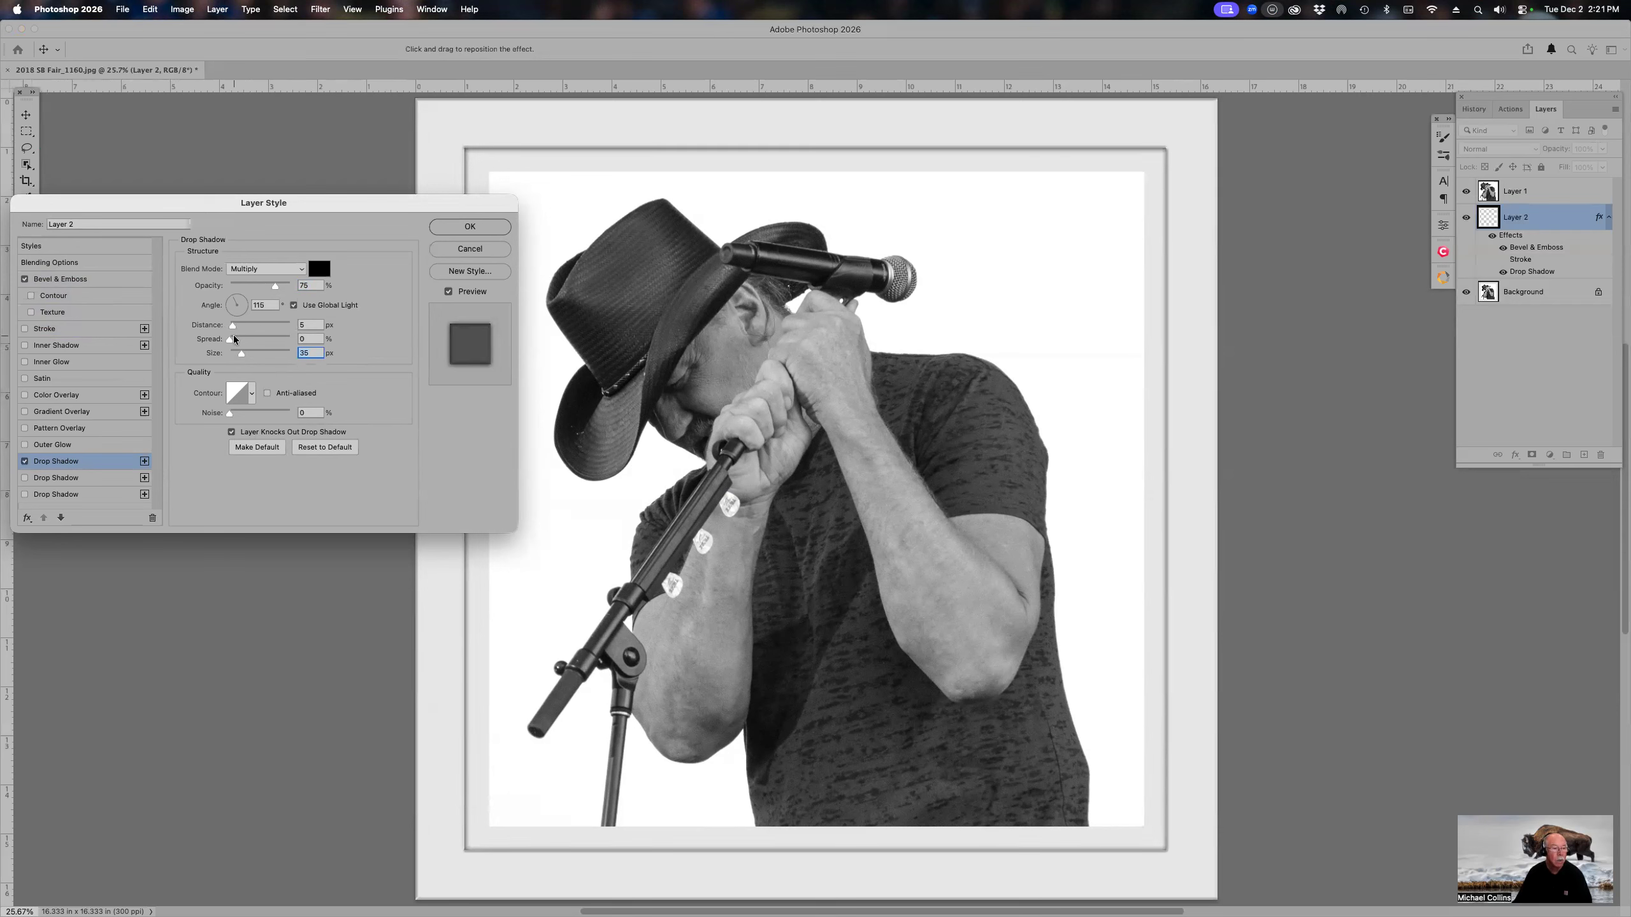
Step: Reset Layer 2's Drop Shadow to its defaults, set its size to 57 px and apply the layer style
{"action": "mouse_move", "coordinate": [232, 341]}
{"action": "left_mouse_down"}
{"action": "mouse_move", "coordinate": [274, 332]}
{"action": "mouse_move", "coordinate": [232, 328]}
{"action": "left_mouse_up"}
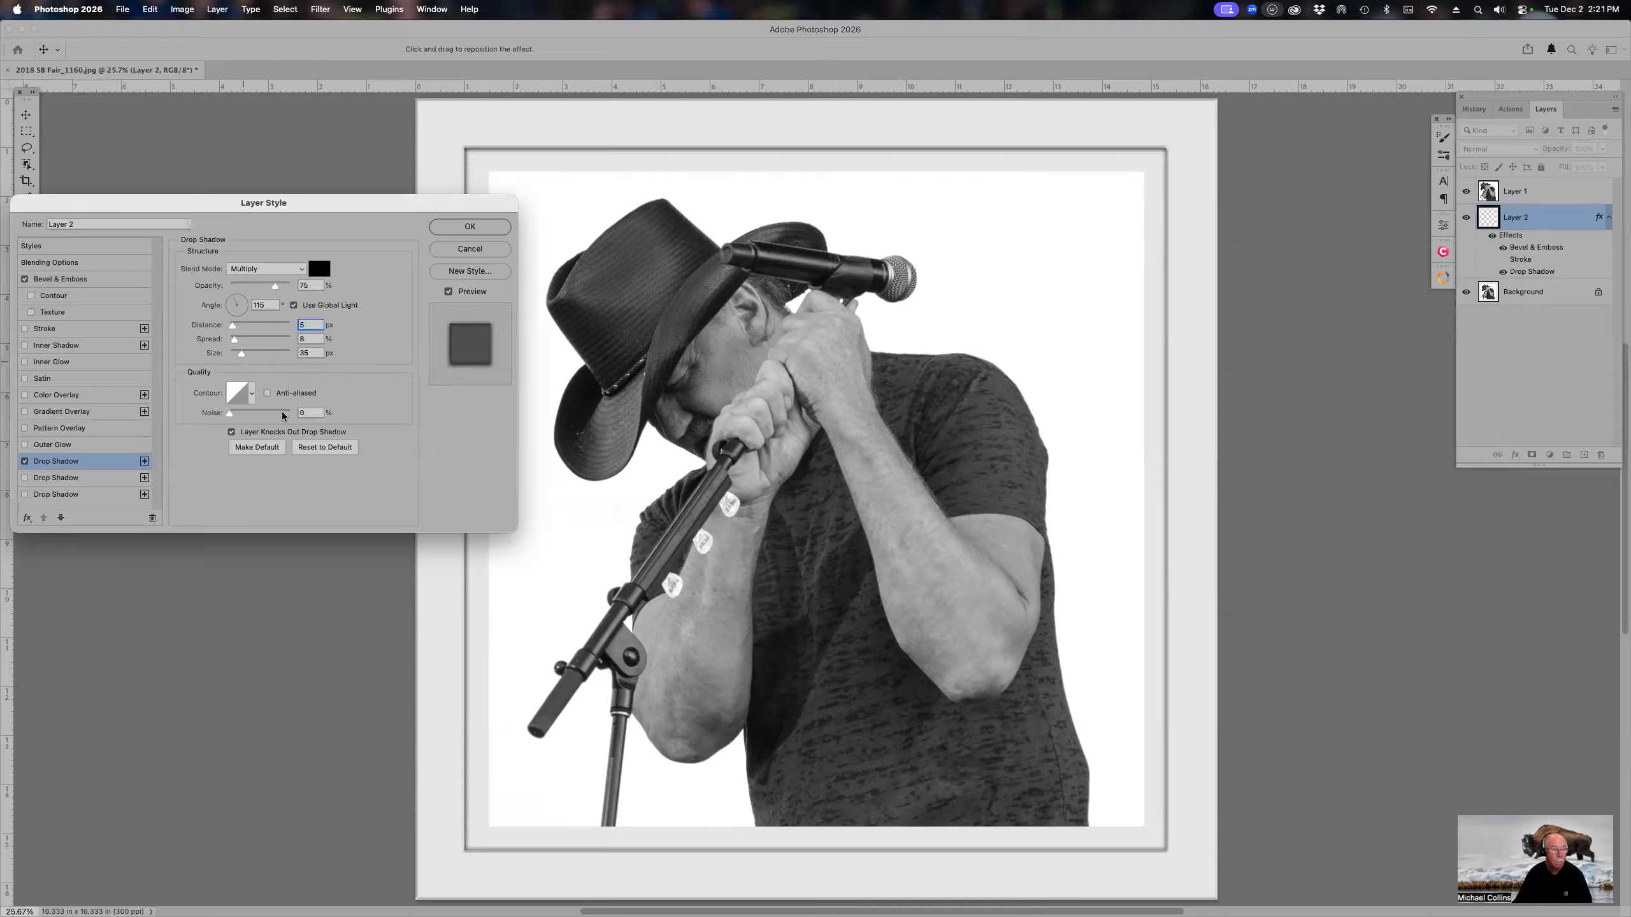
{"action": "left_click", "coordinate": [326, 451]}
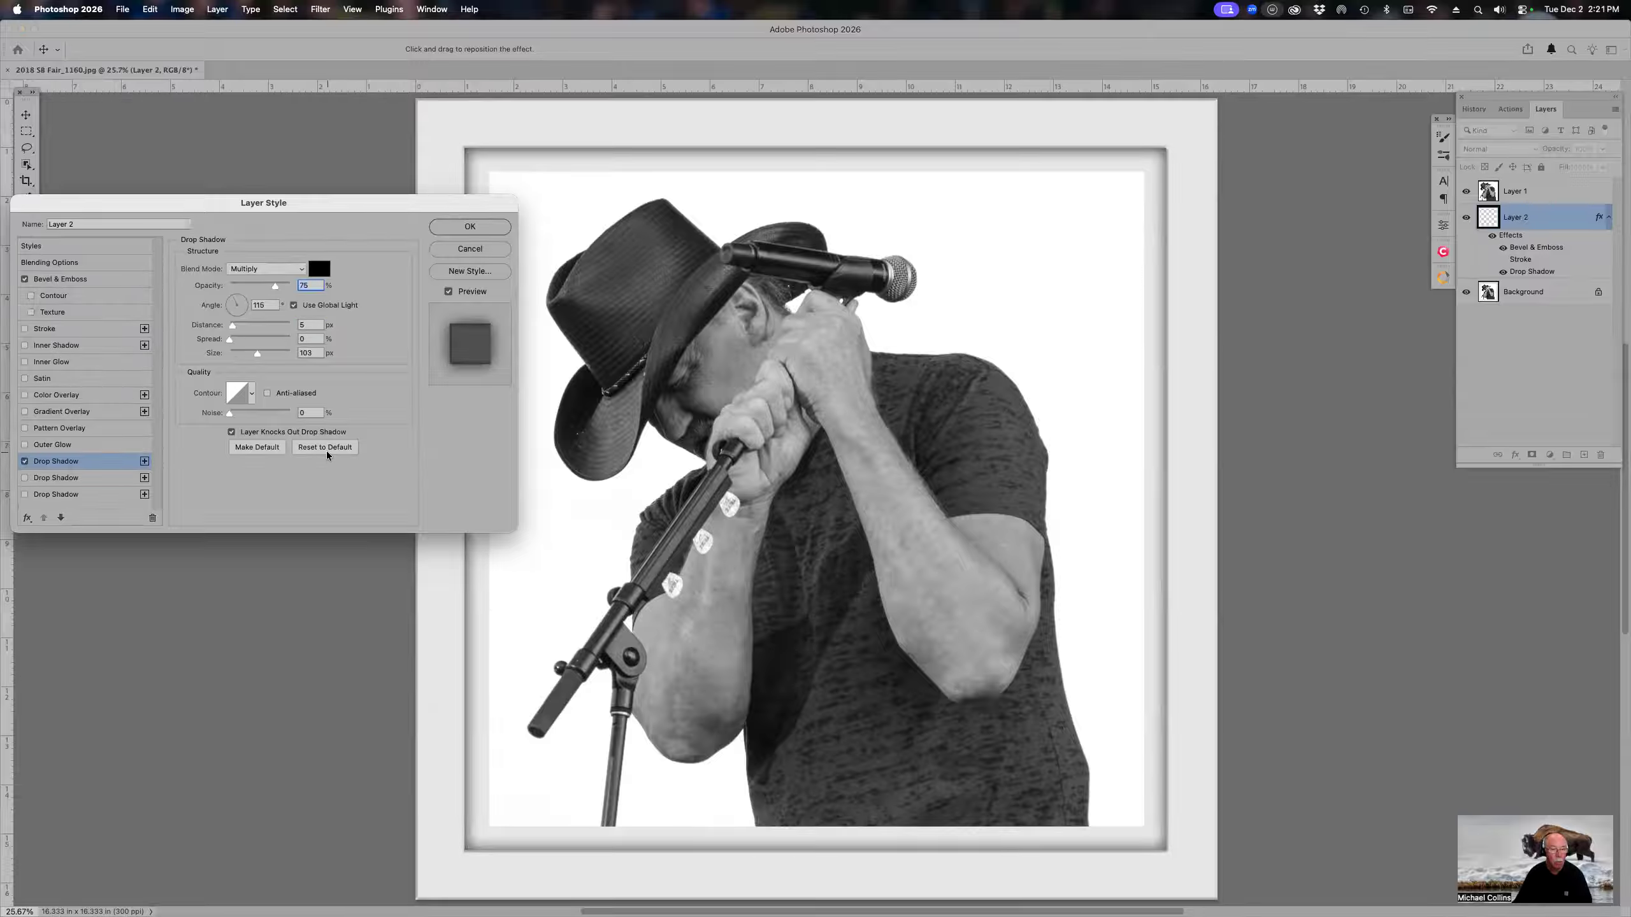
{"action": "left_click_drag", "start_coordinate": [257, 353], "coordinate": [247, 353]}
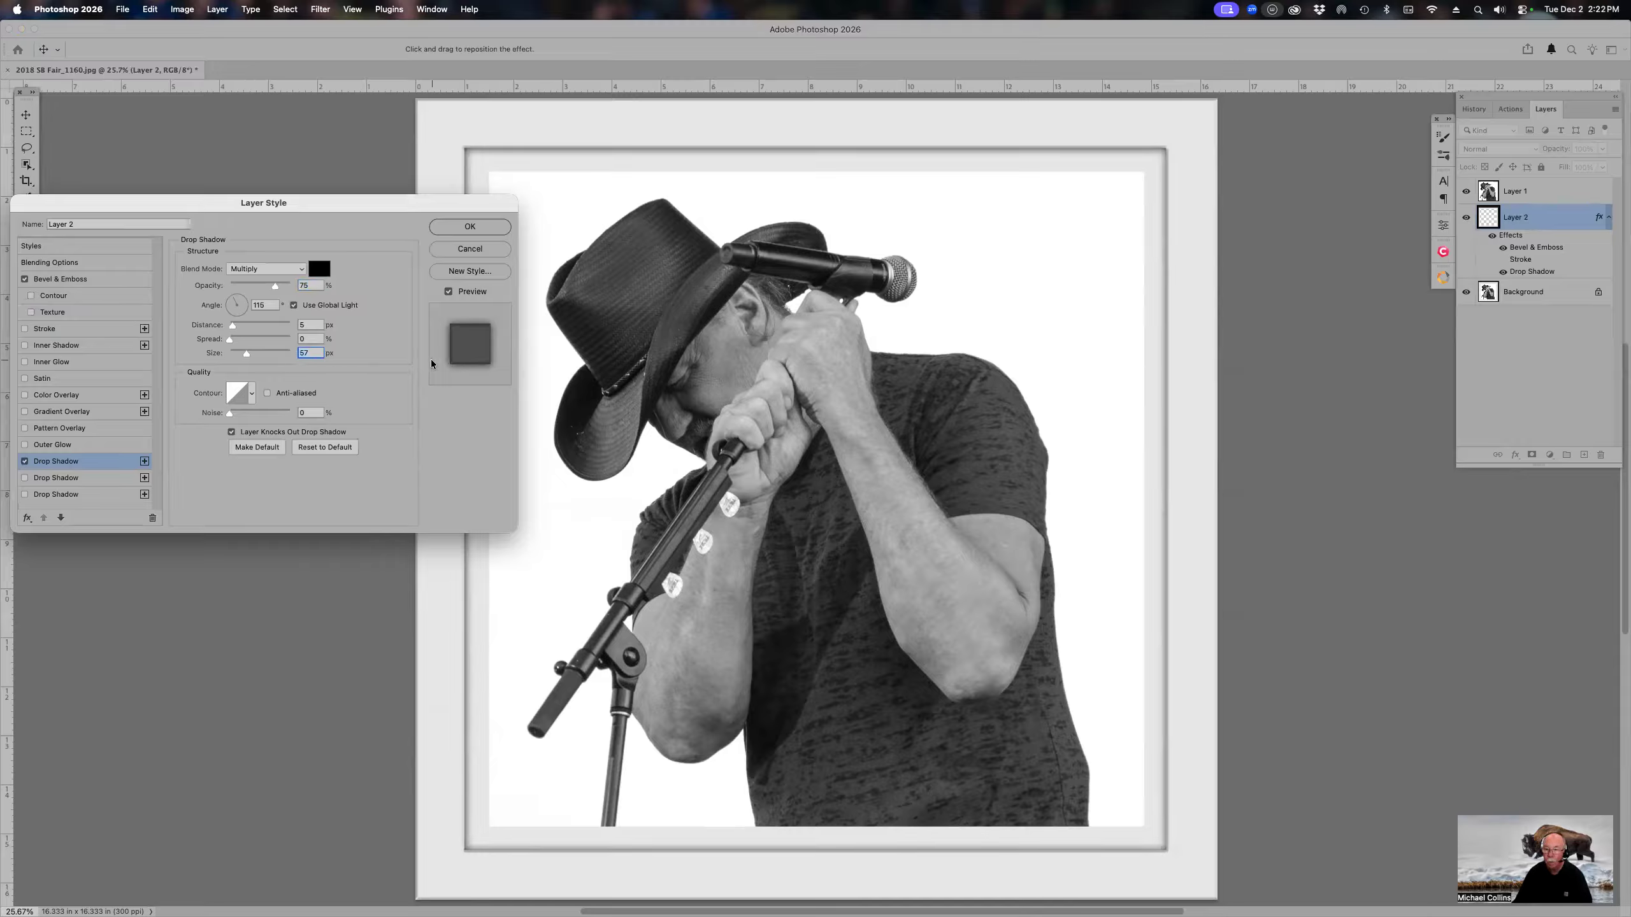
{"action": "left_click", "coordinate": [470, 226]}
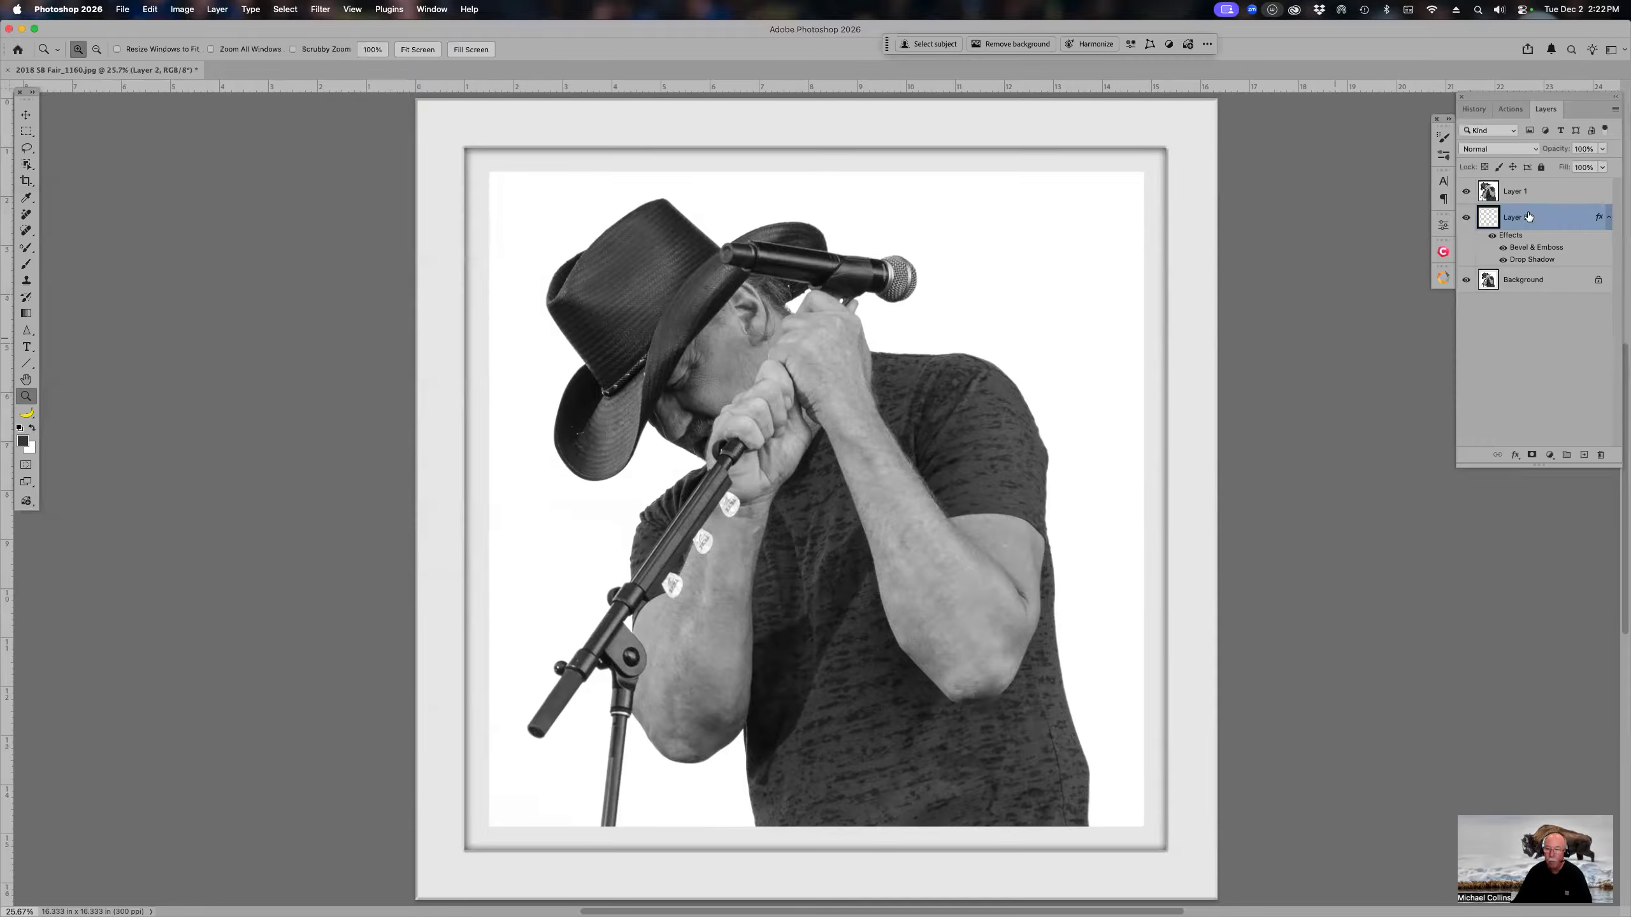
Step: View Layer 1 on its own and bring the other layers back into view
{"action": "left_click", "coordinate": [1488, 194]}
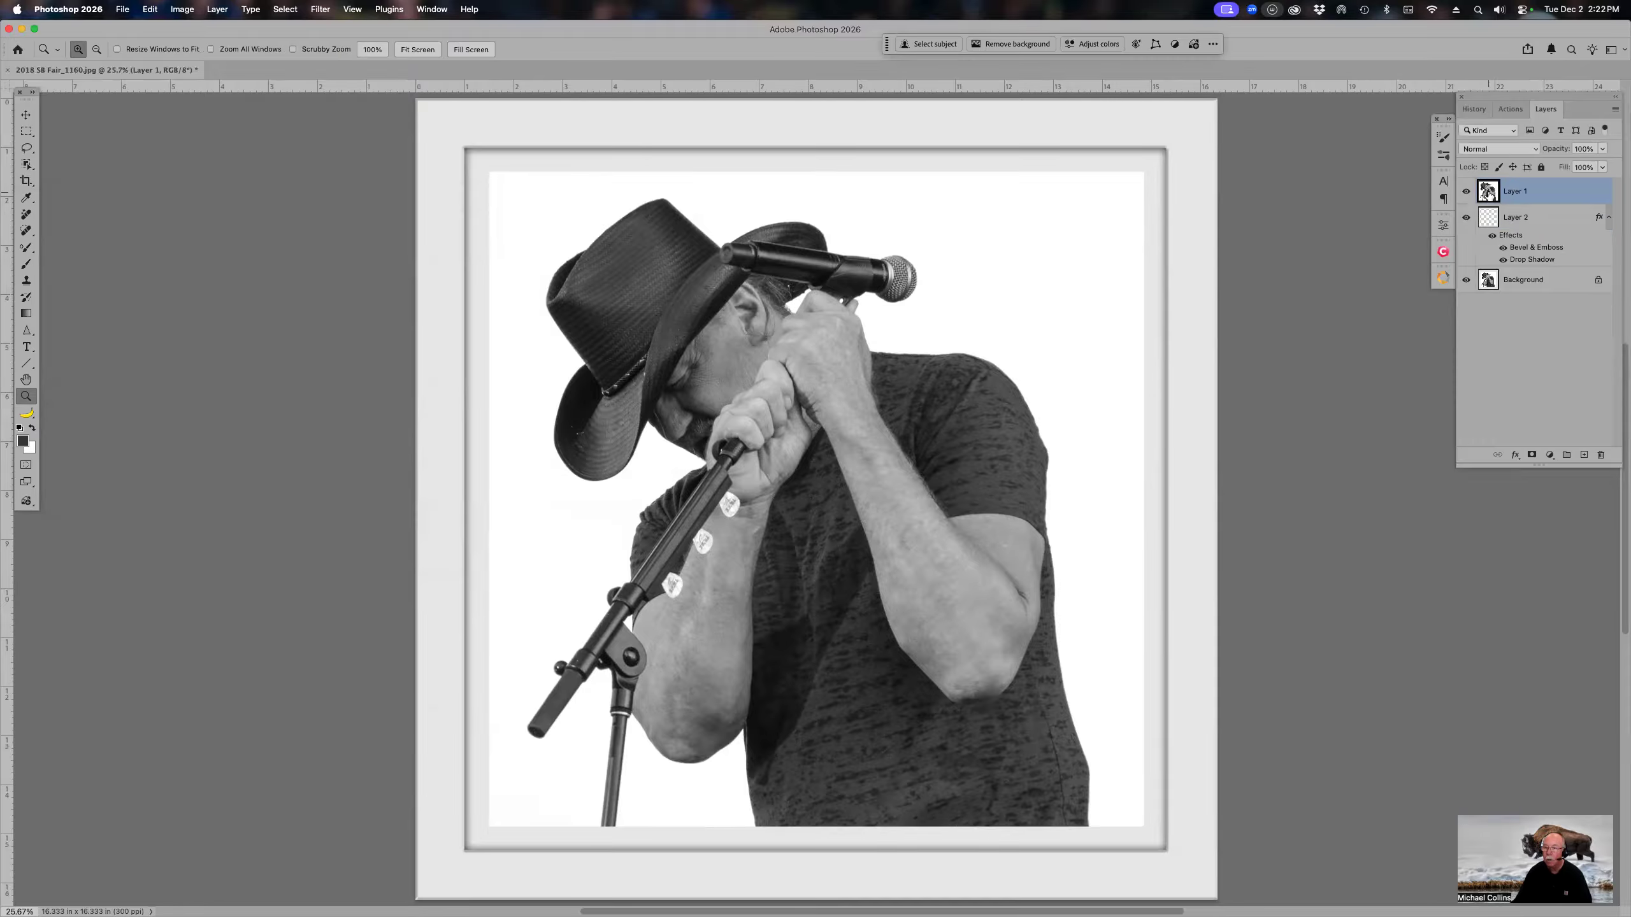
{"action": "left_click", "coordinate": [1465, 192], "text": "alt"}
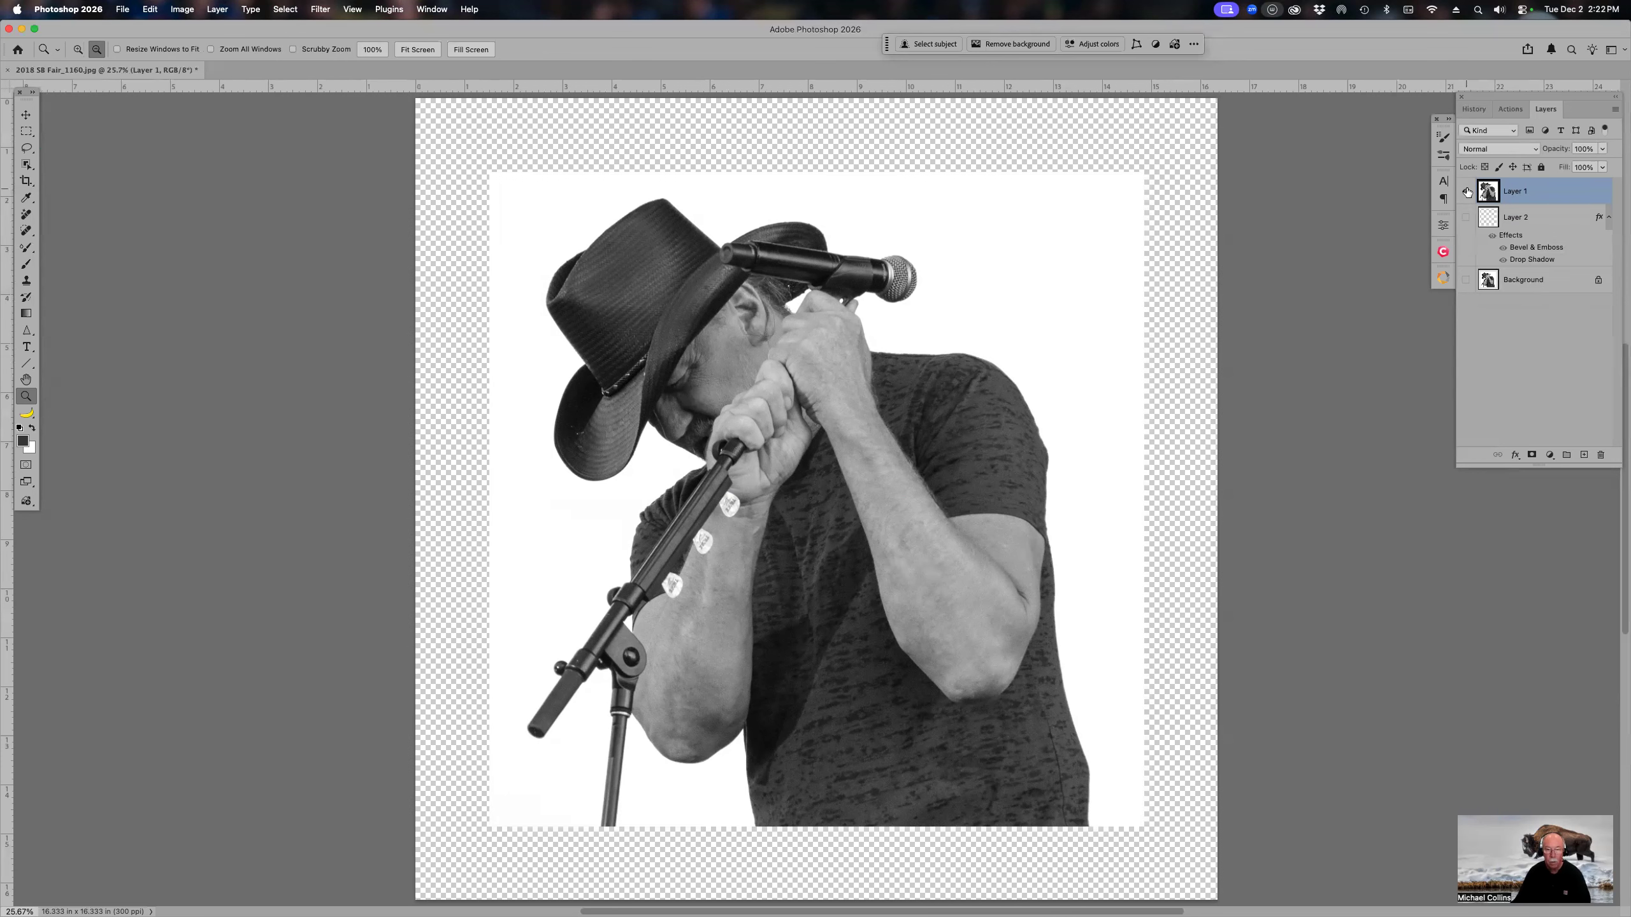
{"action": "left_click", "coordinate": [1467, 192], "text": "alt"}
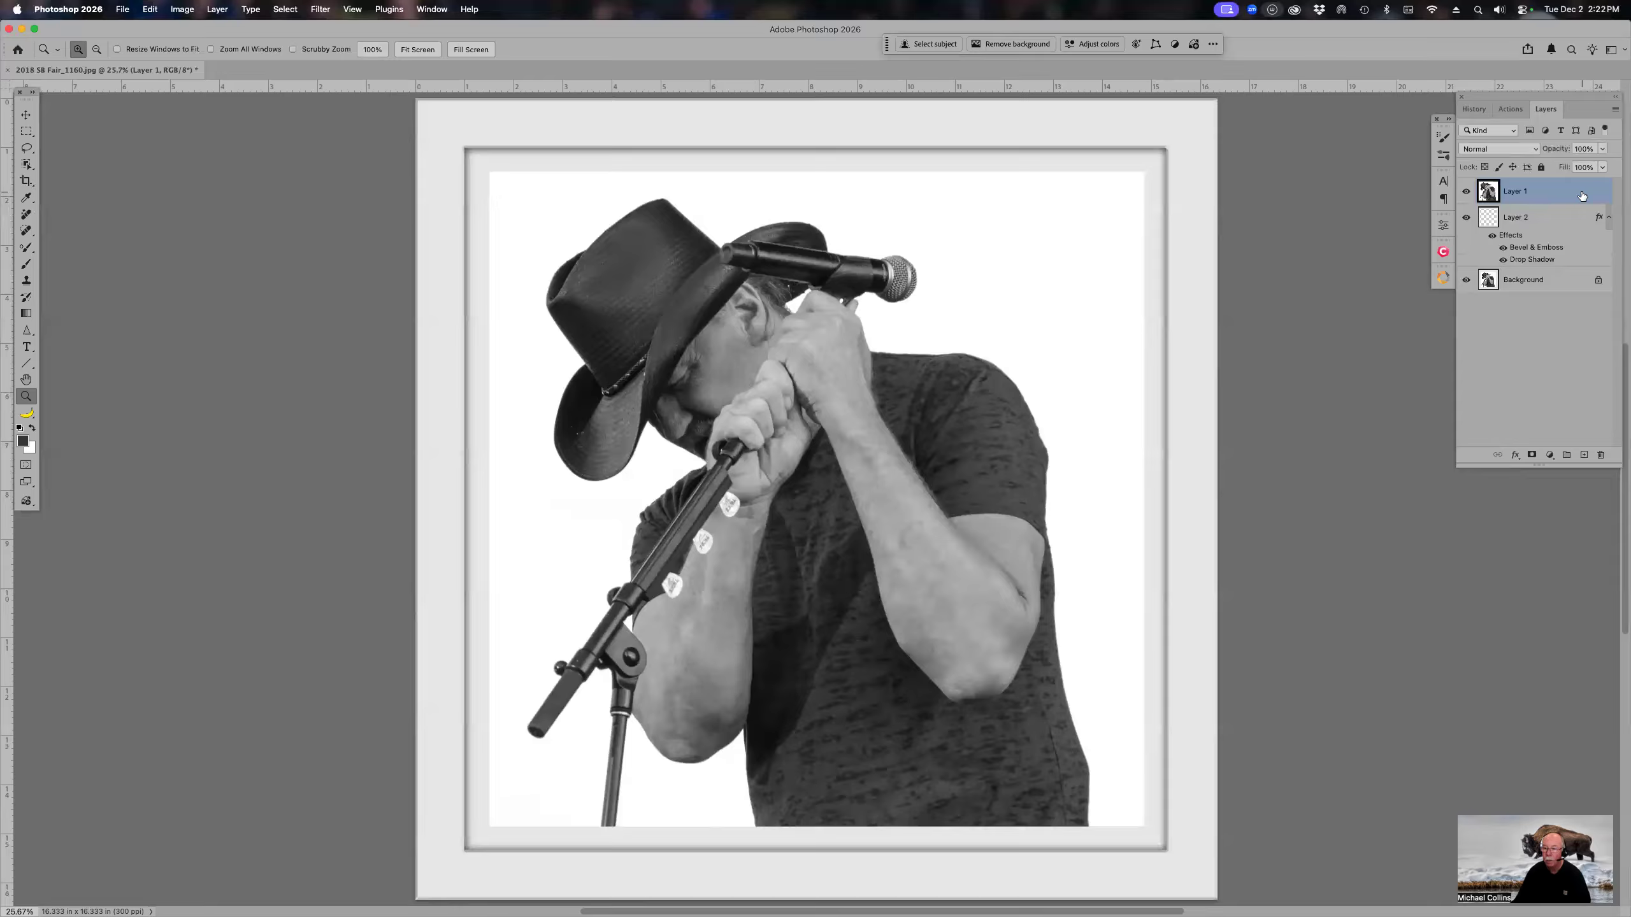
Step: Add an Outer Glow to Layer 1 and change its glow color to a medium gray (#888887)
{"action": "double_click", "coordinate": [1581, 196]}
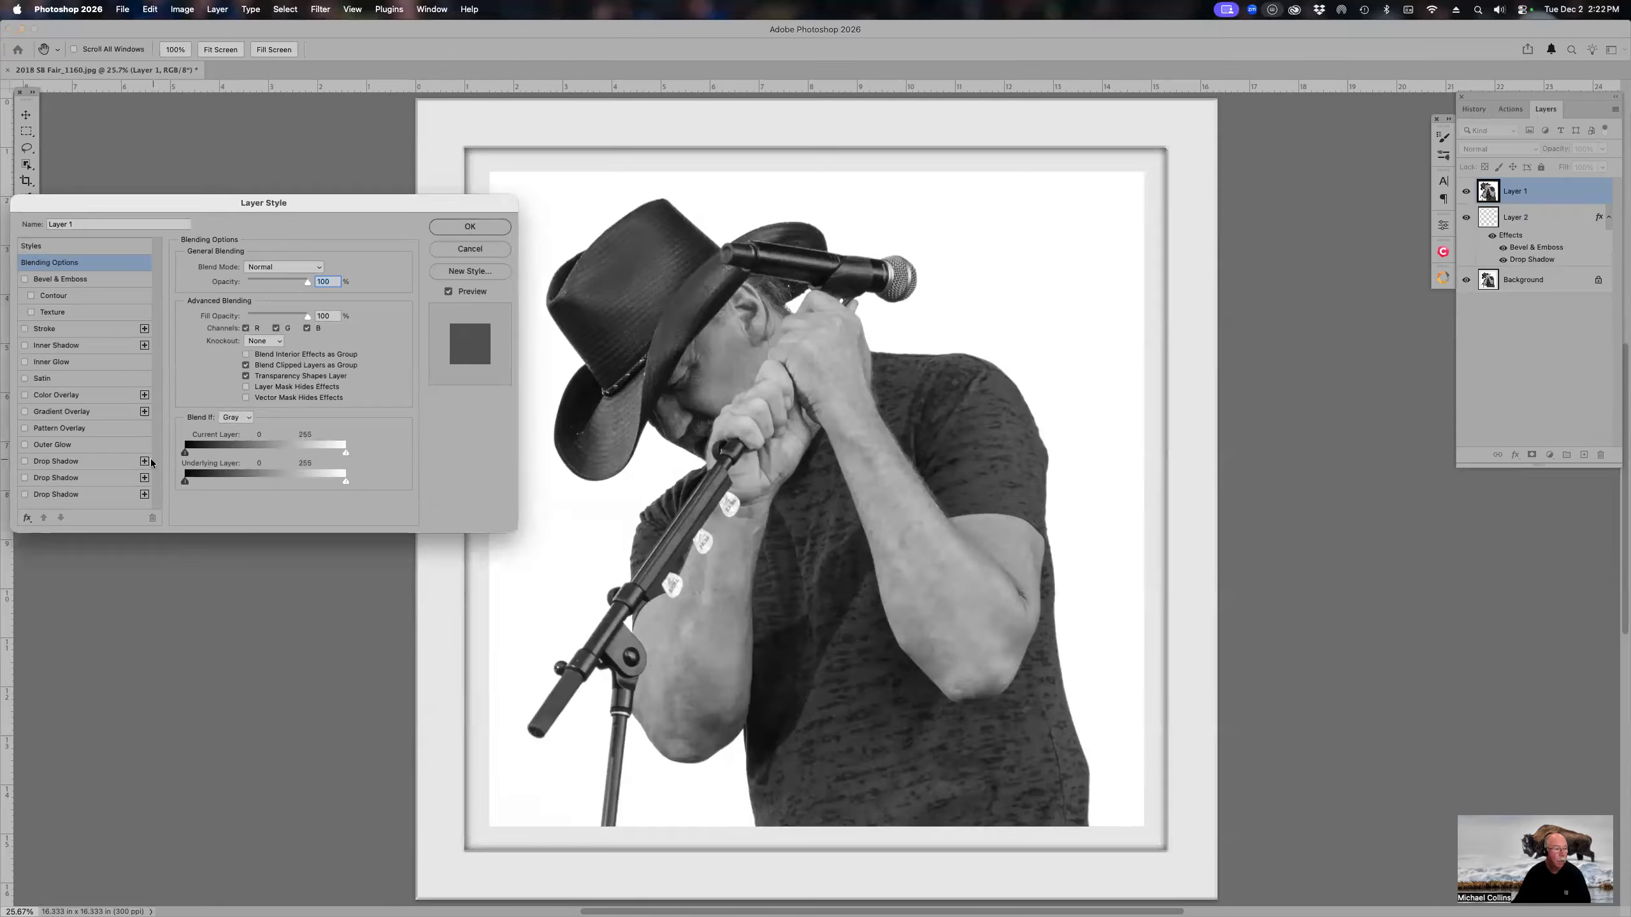
{"action": "left_click", "coordinate": [58, 444]}
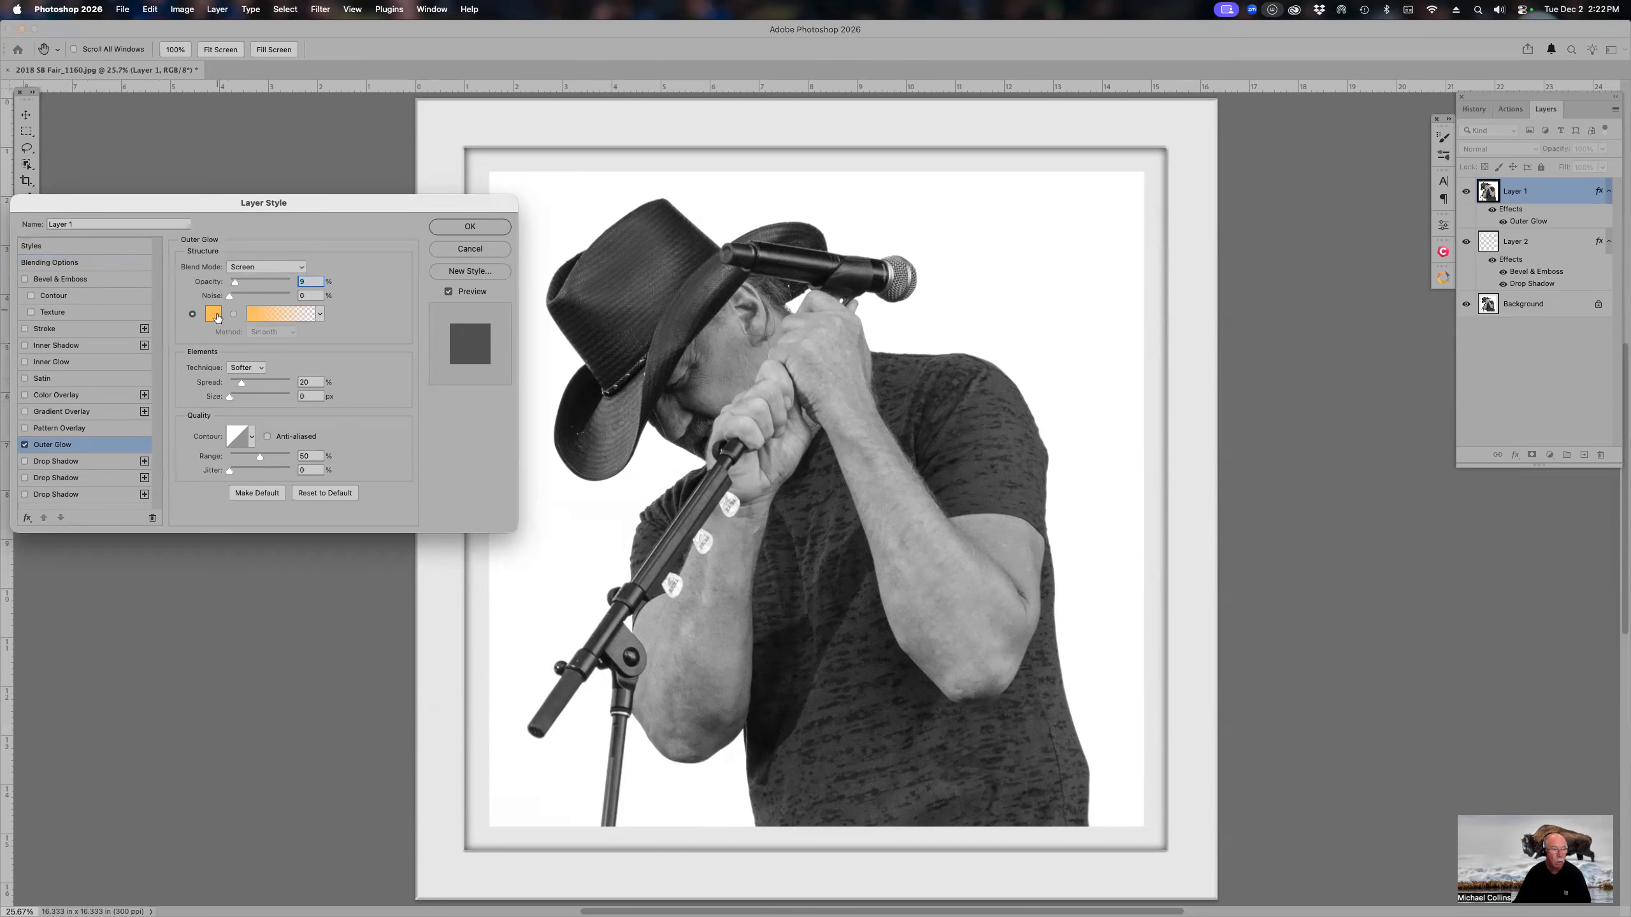
{"action": "left_click", "coordinate": [215, 314]}
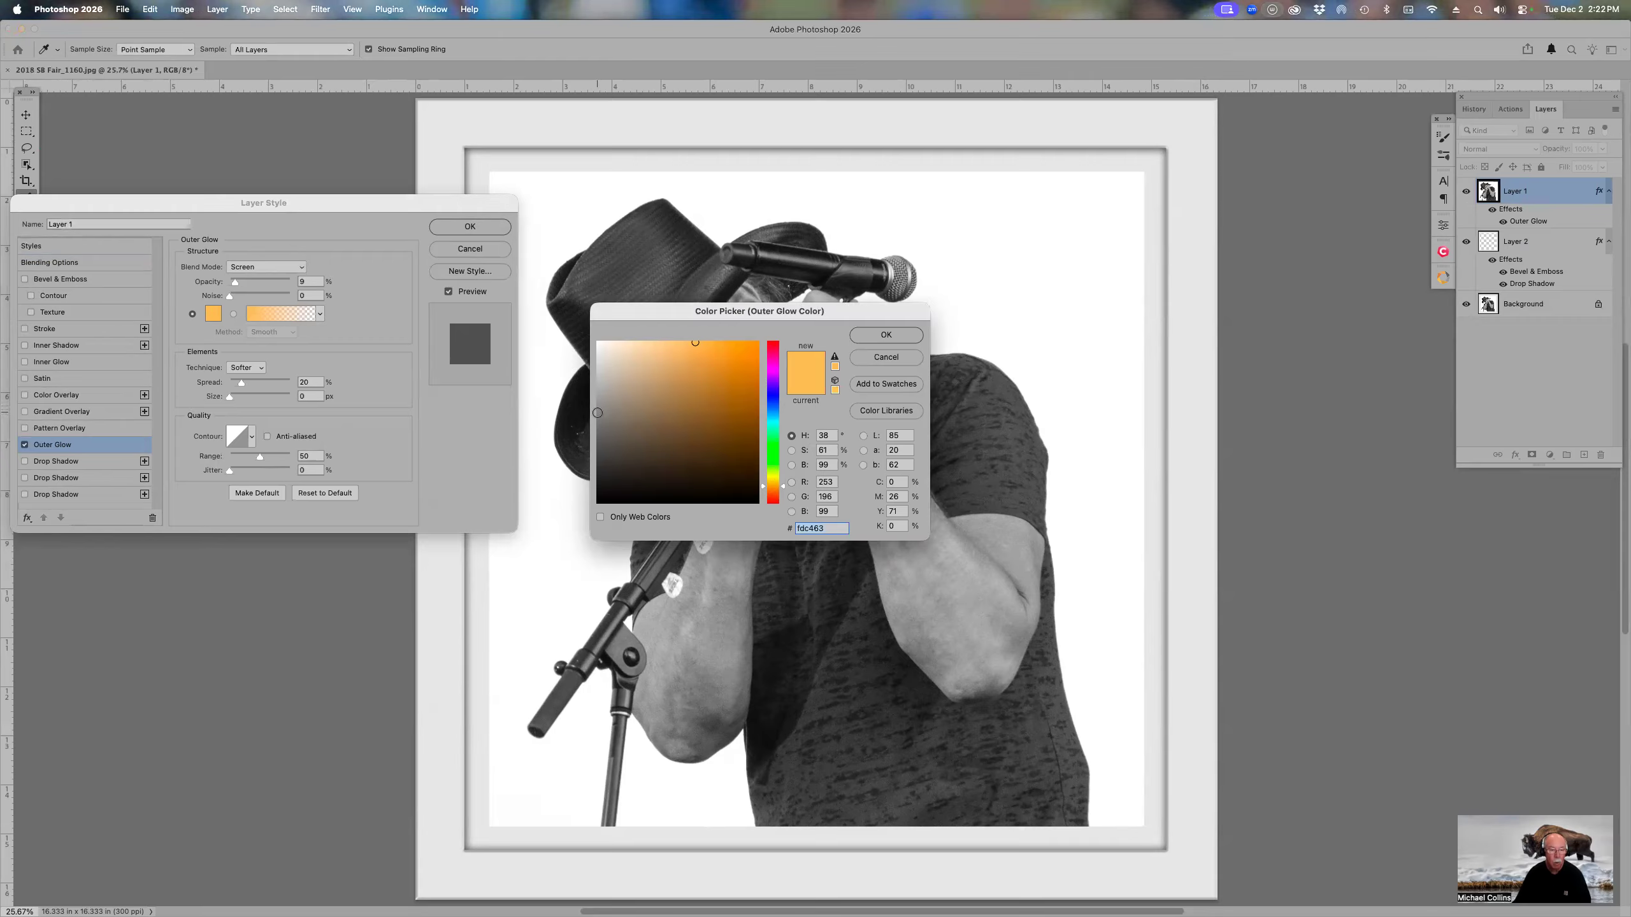
{"action": "left_click", "coordinate": [597, 413]}
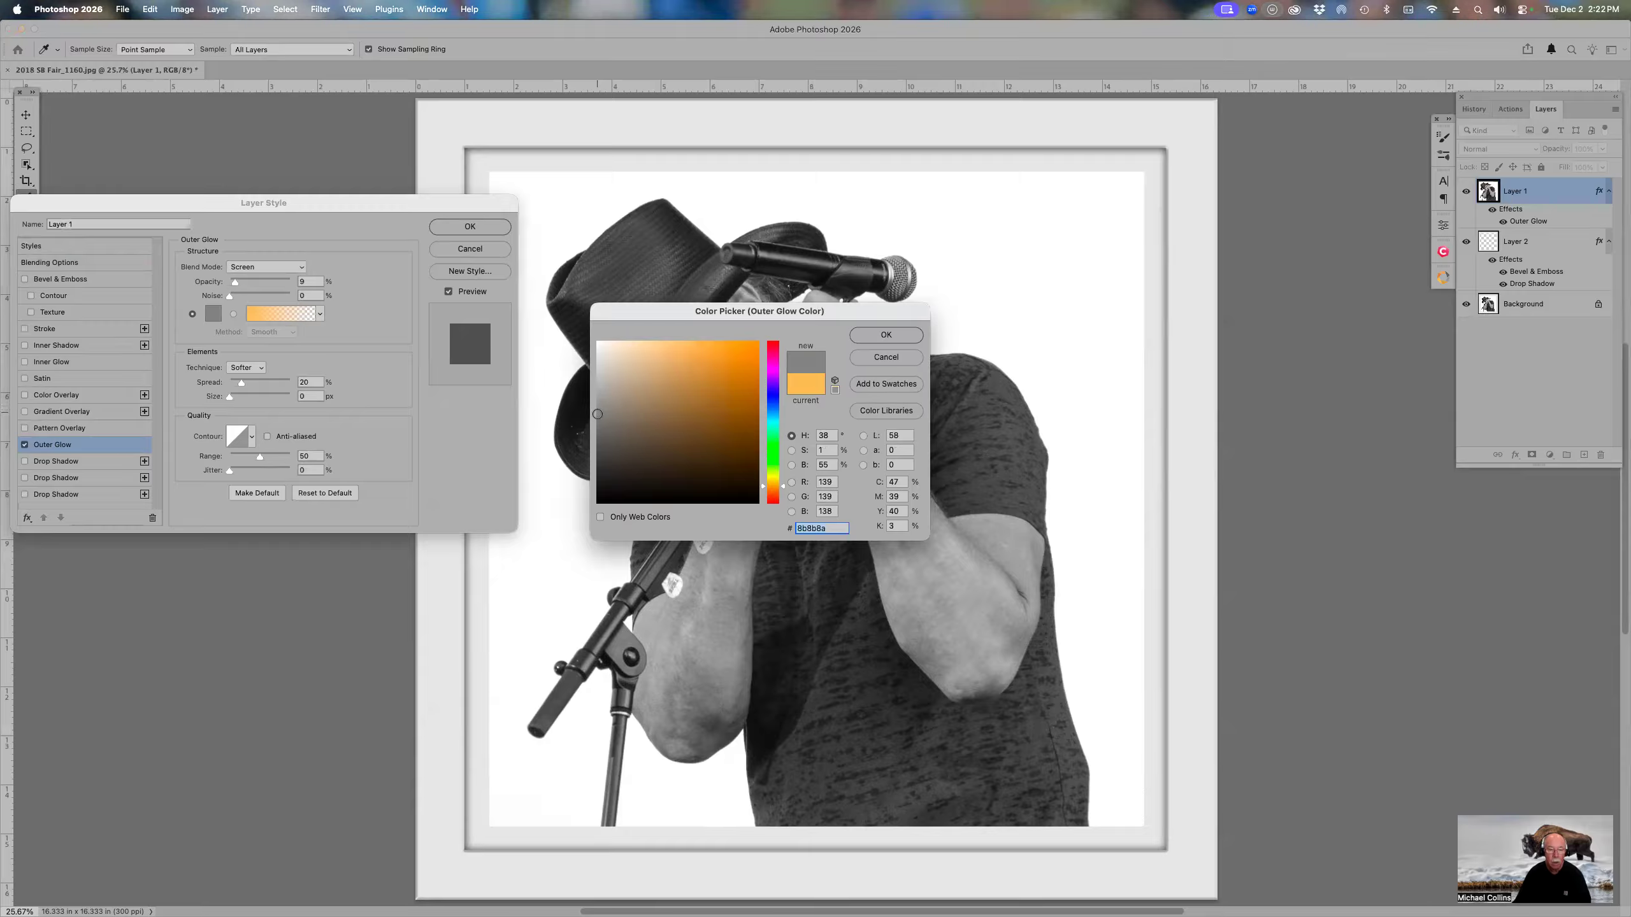
{"action": "left_click", "coordinate": [884, 336]}
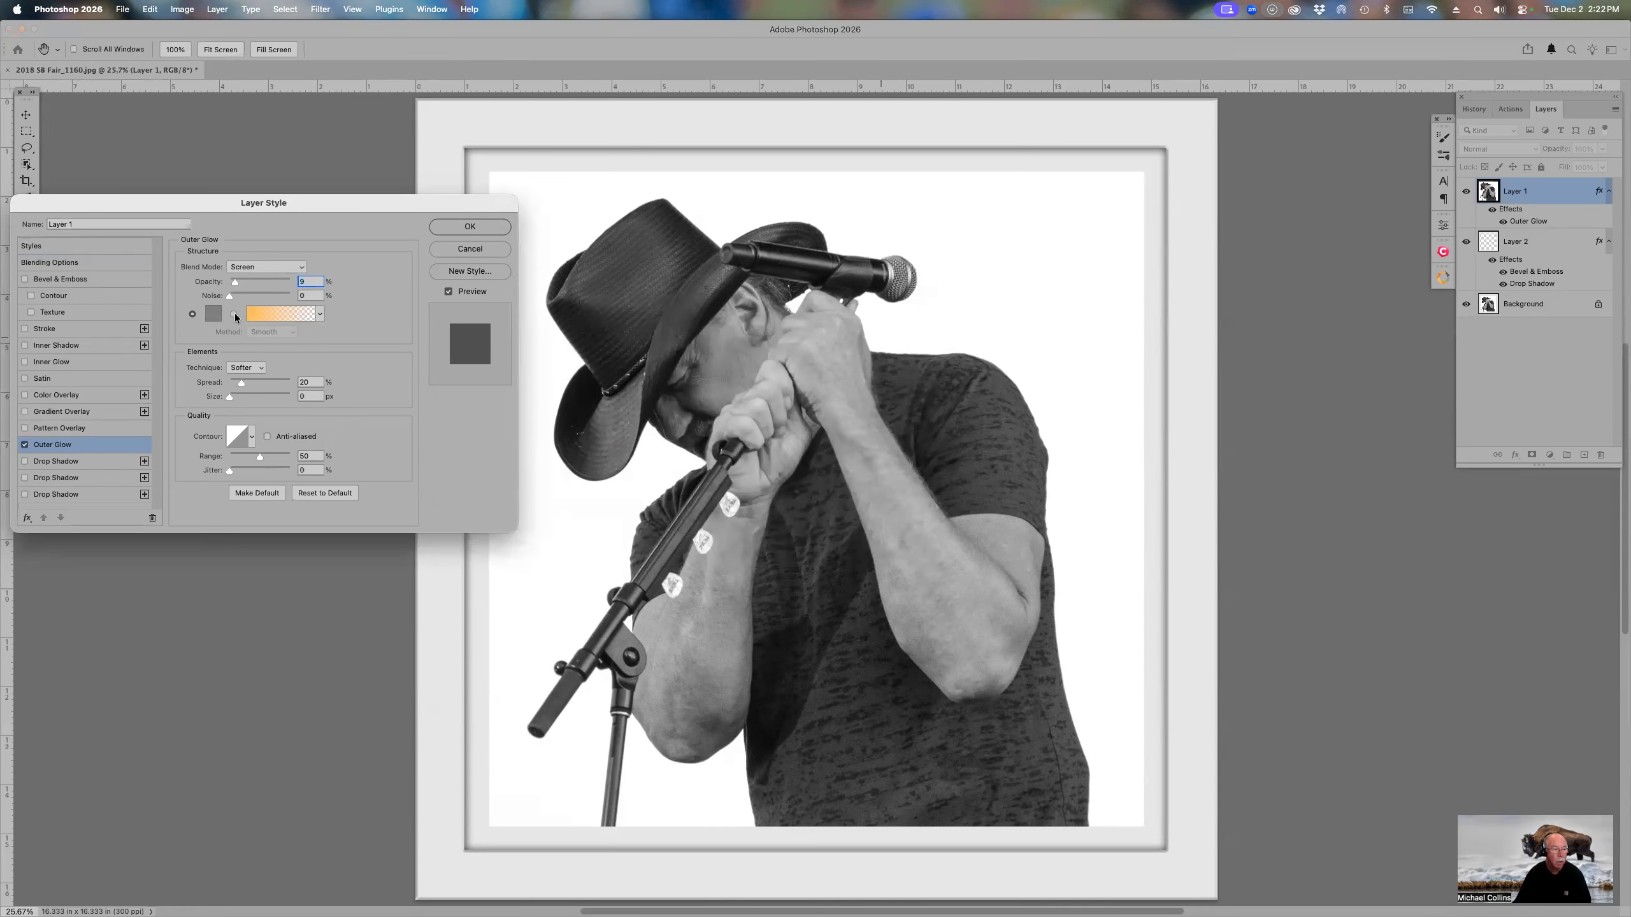
Step: Set Layer 1's Outer Glow to Multiply with 15% opacity, 10% noise, 11% spread and a 46 px size
{"action": "left_click_drag", "start_coordinate": [234, 283], "coordinate": [234, 295]}
{"action": "mouse_move", "coordinate": [243, 381]}
{"action": "left_mouse_down"}
{"action": "mouse_move", "coordinate": [293, 384]}
{"action": "mouse_move", "coordinate": [243, 400]}
{"action": "left_mouse_up"}
{"action": "left_click", "coordinate": [256, 387]}
{"action": "left_click", "coordinate": [267, 398]}
{"action": "left_click", "coordinate": [260, 268]}
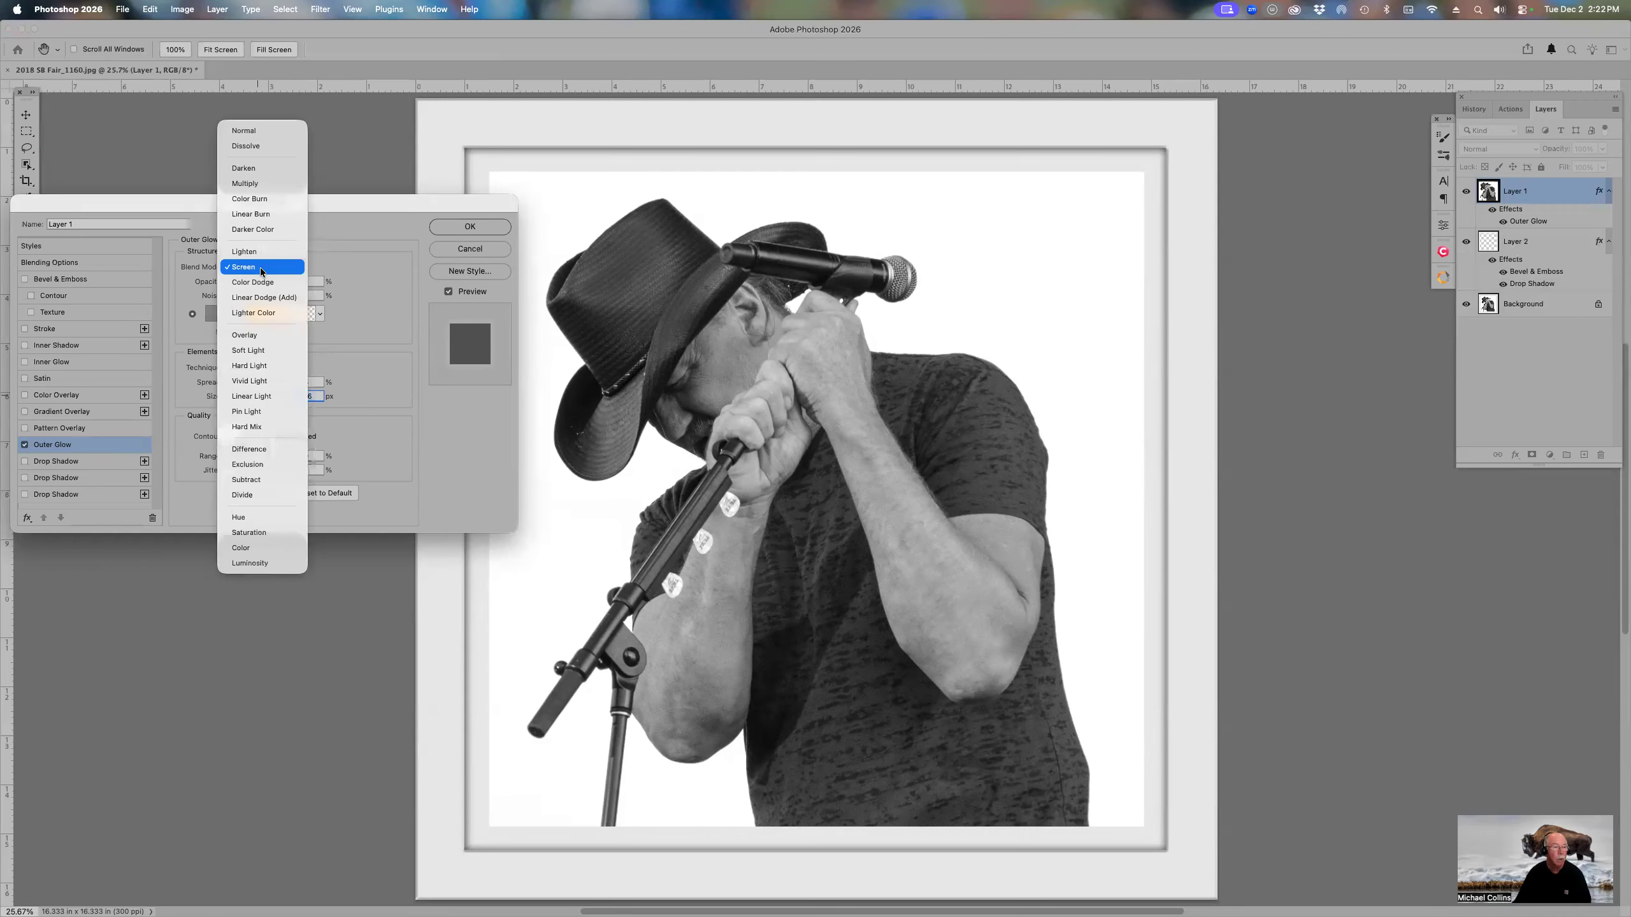
{"action": "left_click", "coordinate": [274, 184]}
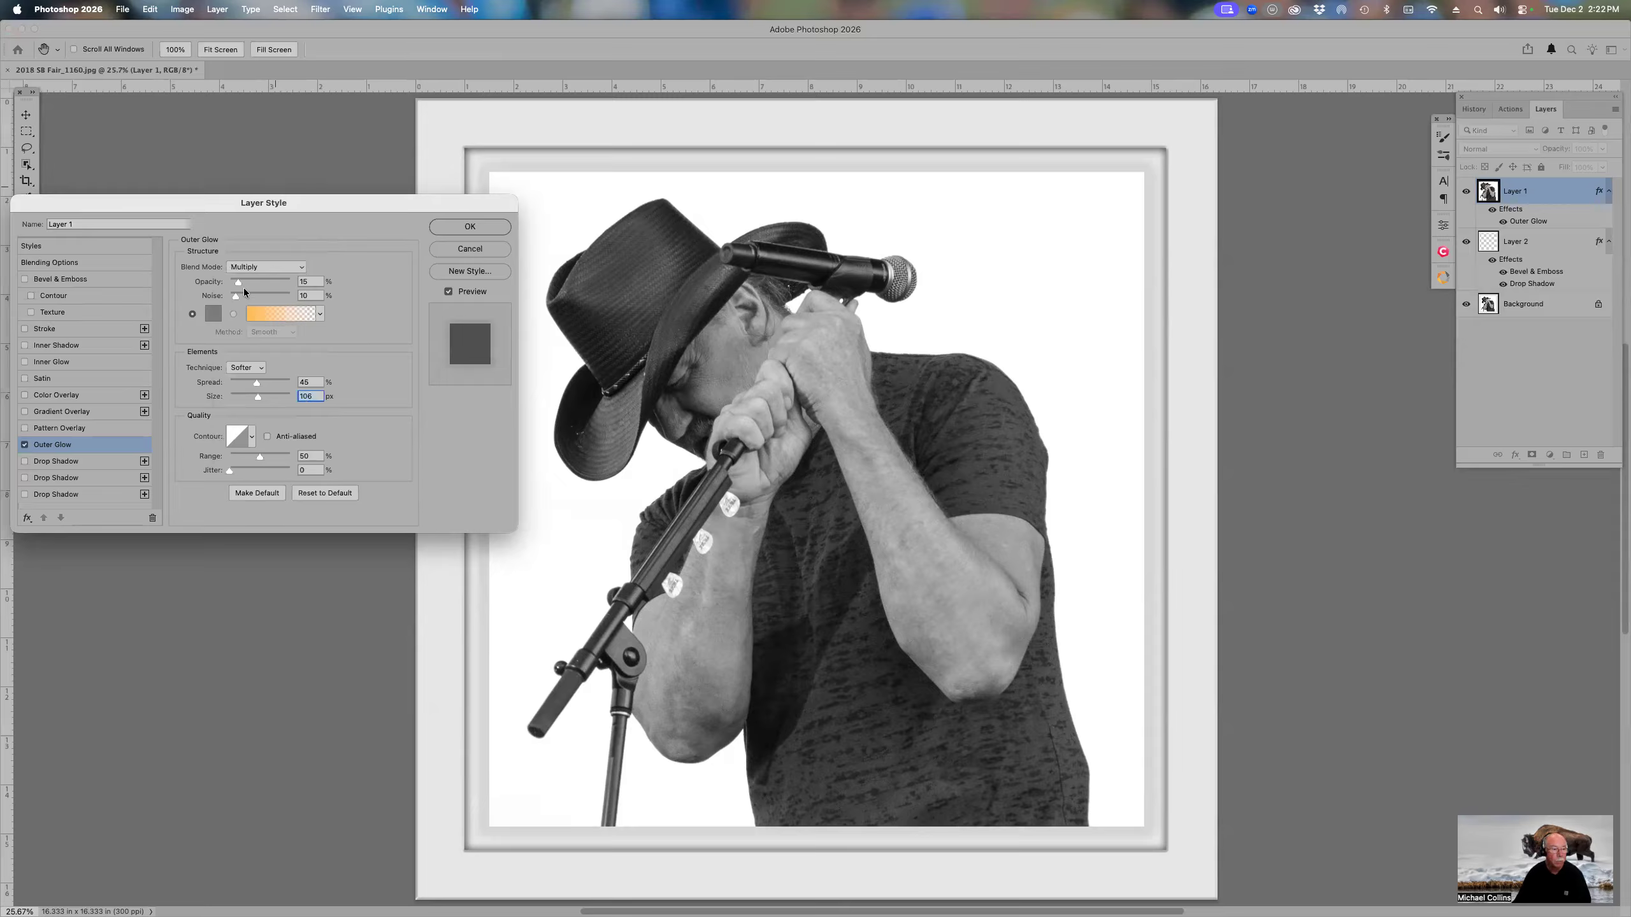
{"action": "left_click_drag", "start_coordinate": [237, 384], "coordinate": [235, 384]}
{"action": "left_click", "coordinate": [241, 395]}
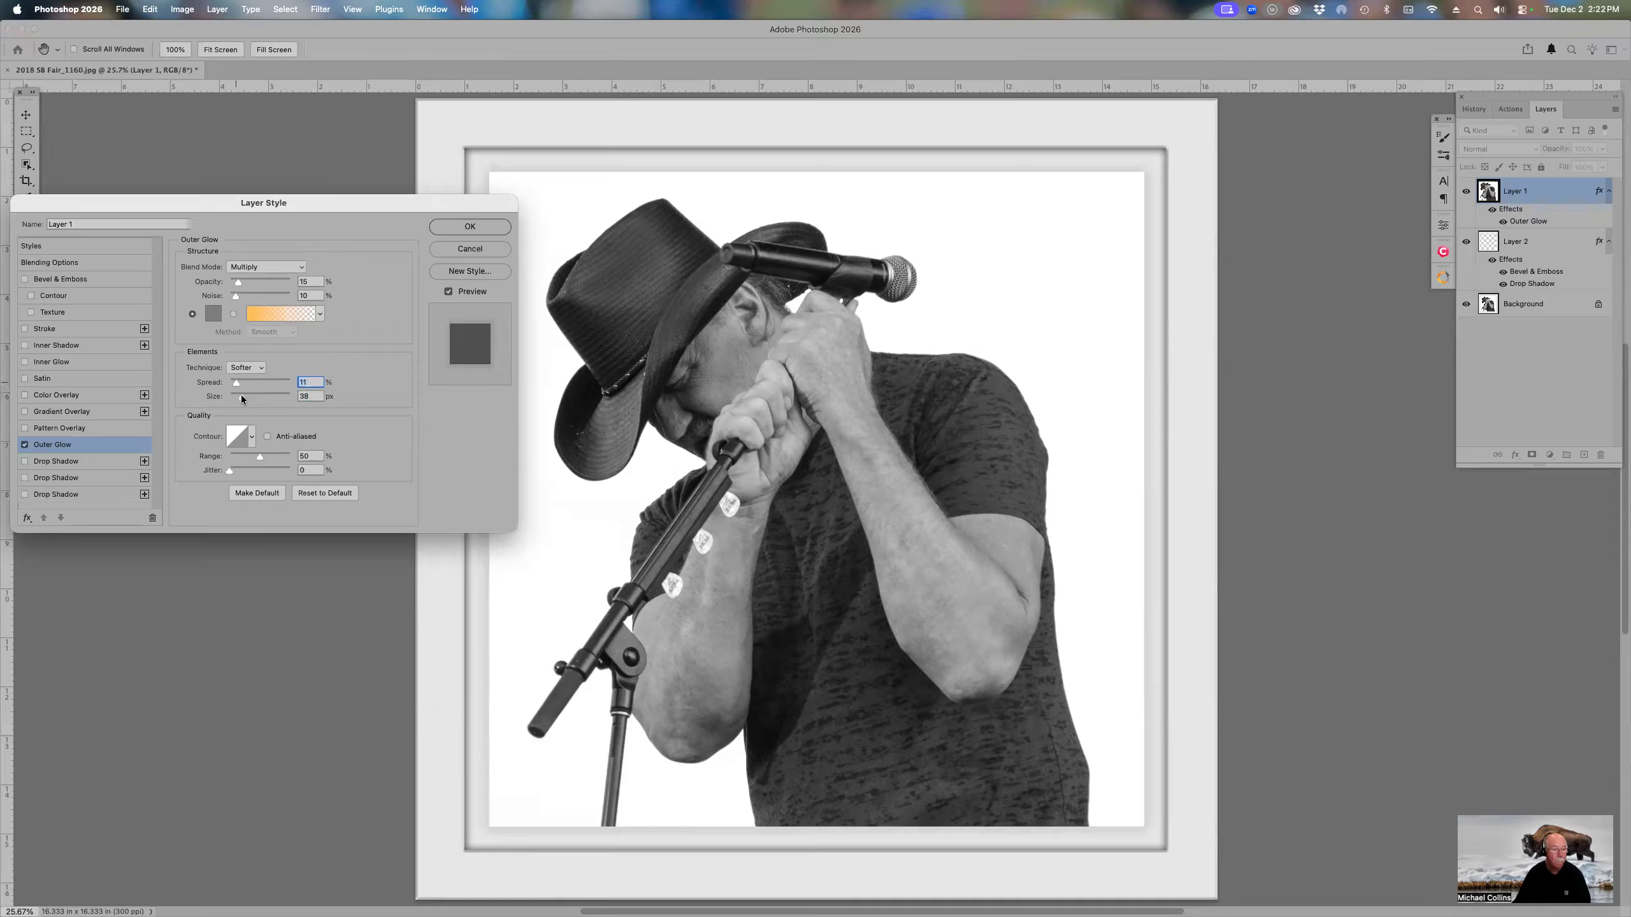
{"action": "left_click_drag", "start_coordinate": [242, 395], "coordinate": [245, 396]}
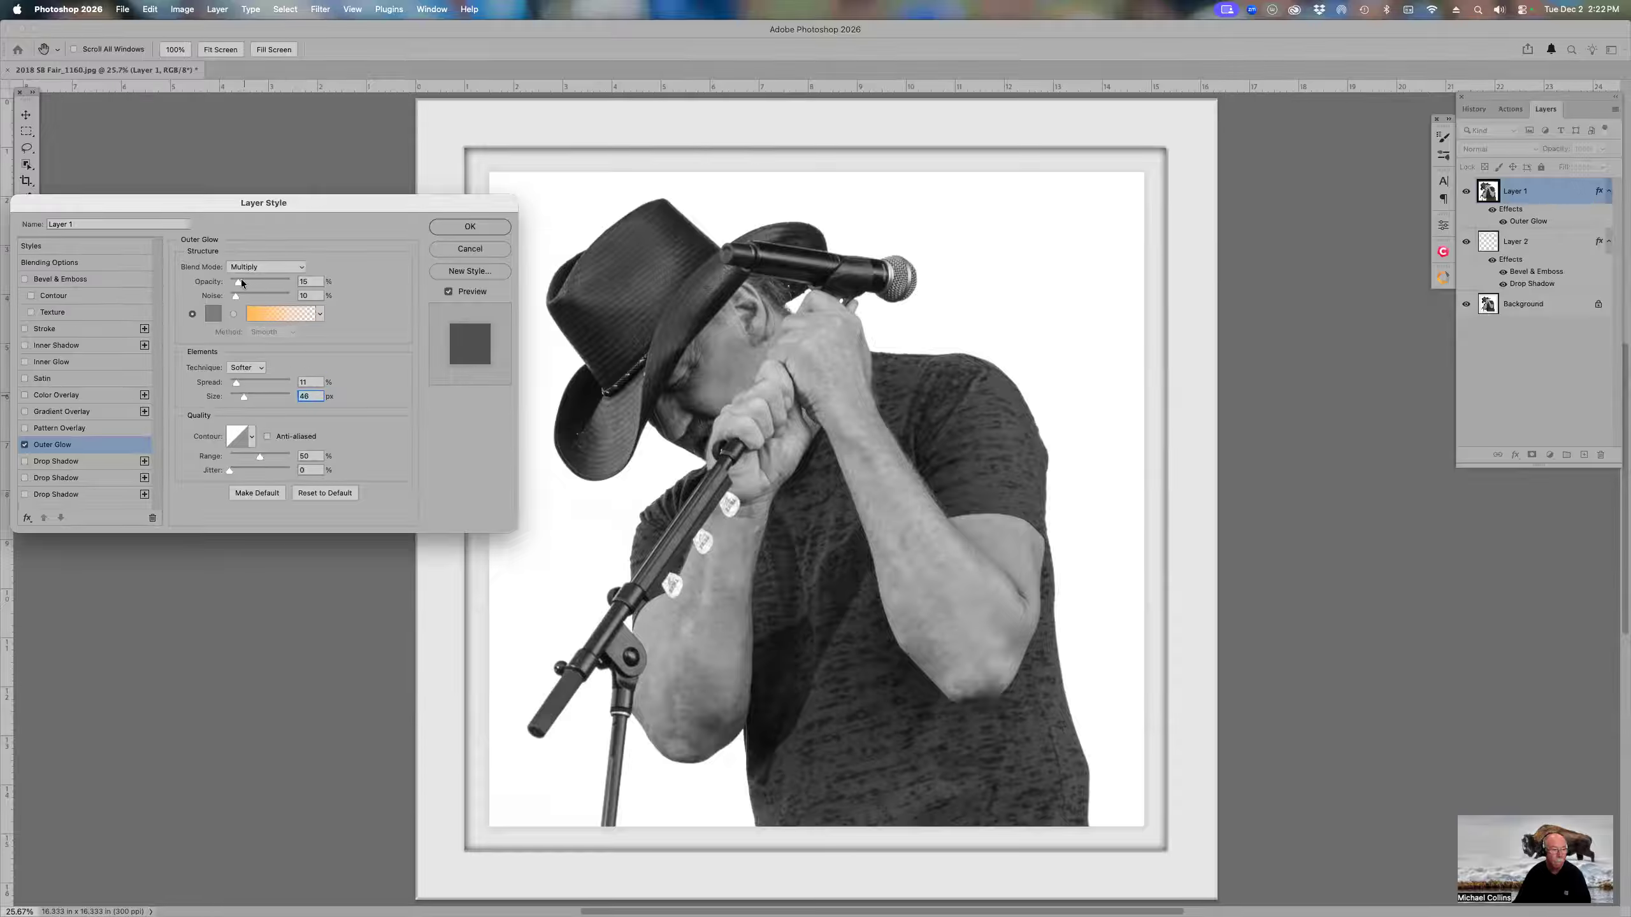
Step: Darken the Outer Glow color to #515150, apply the style to Layer 1 and hide the glow effect
{"action": "left_click", "coordinate": [216, 314]}
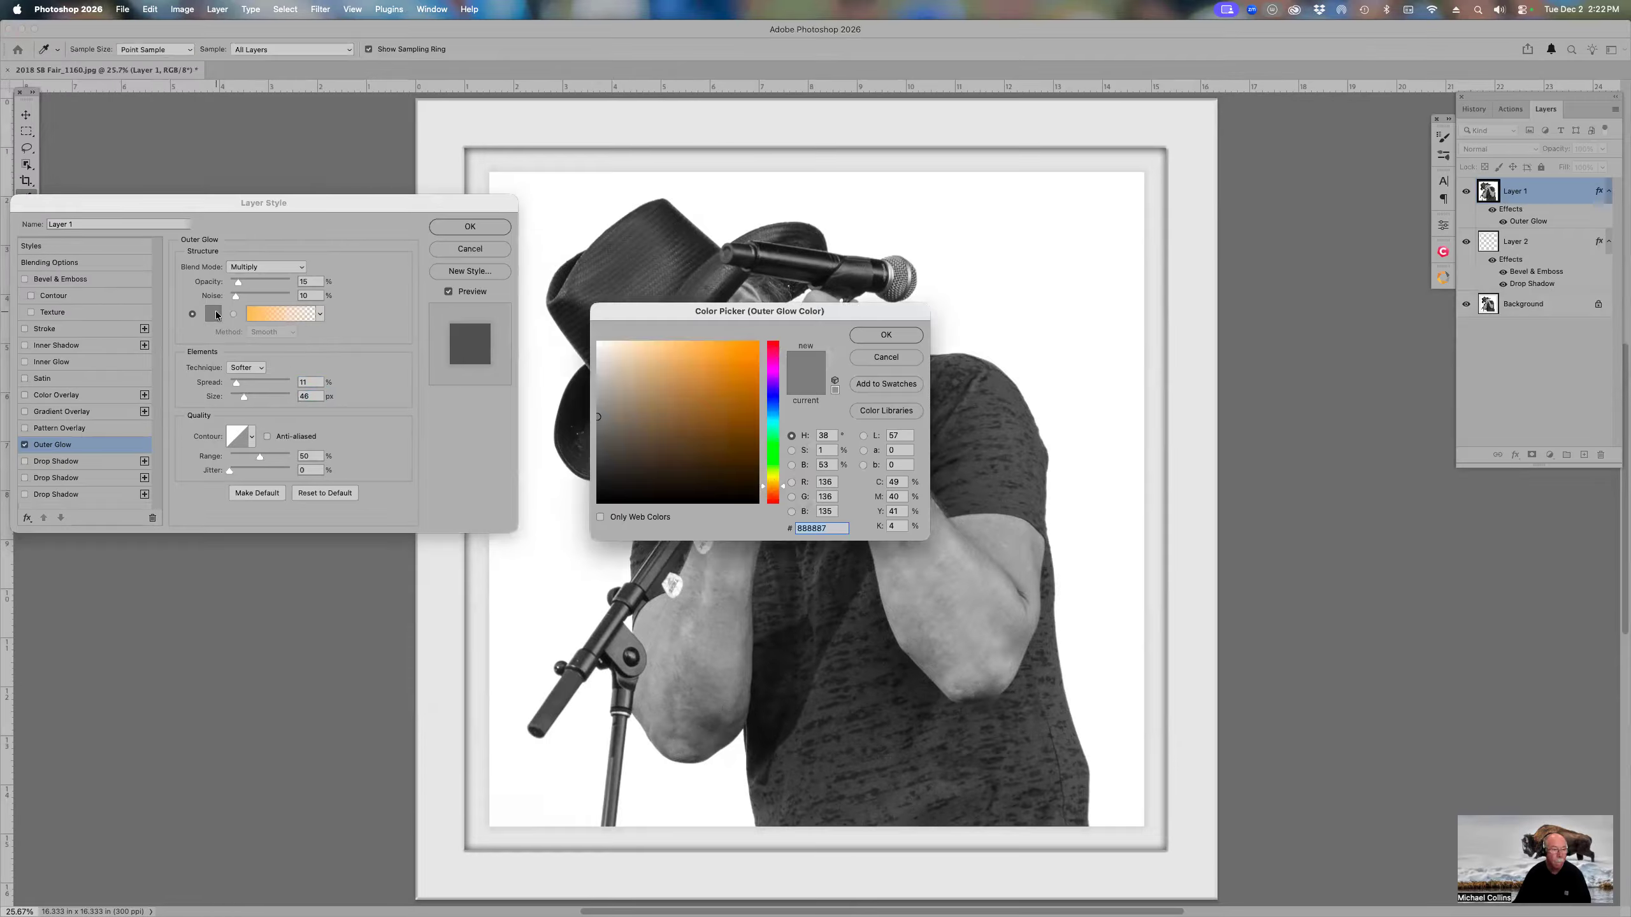
{"action": "left_click", "coordinate": [597, 451]}
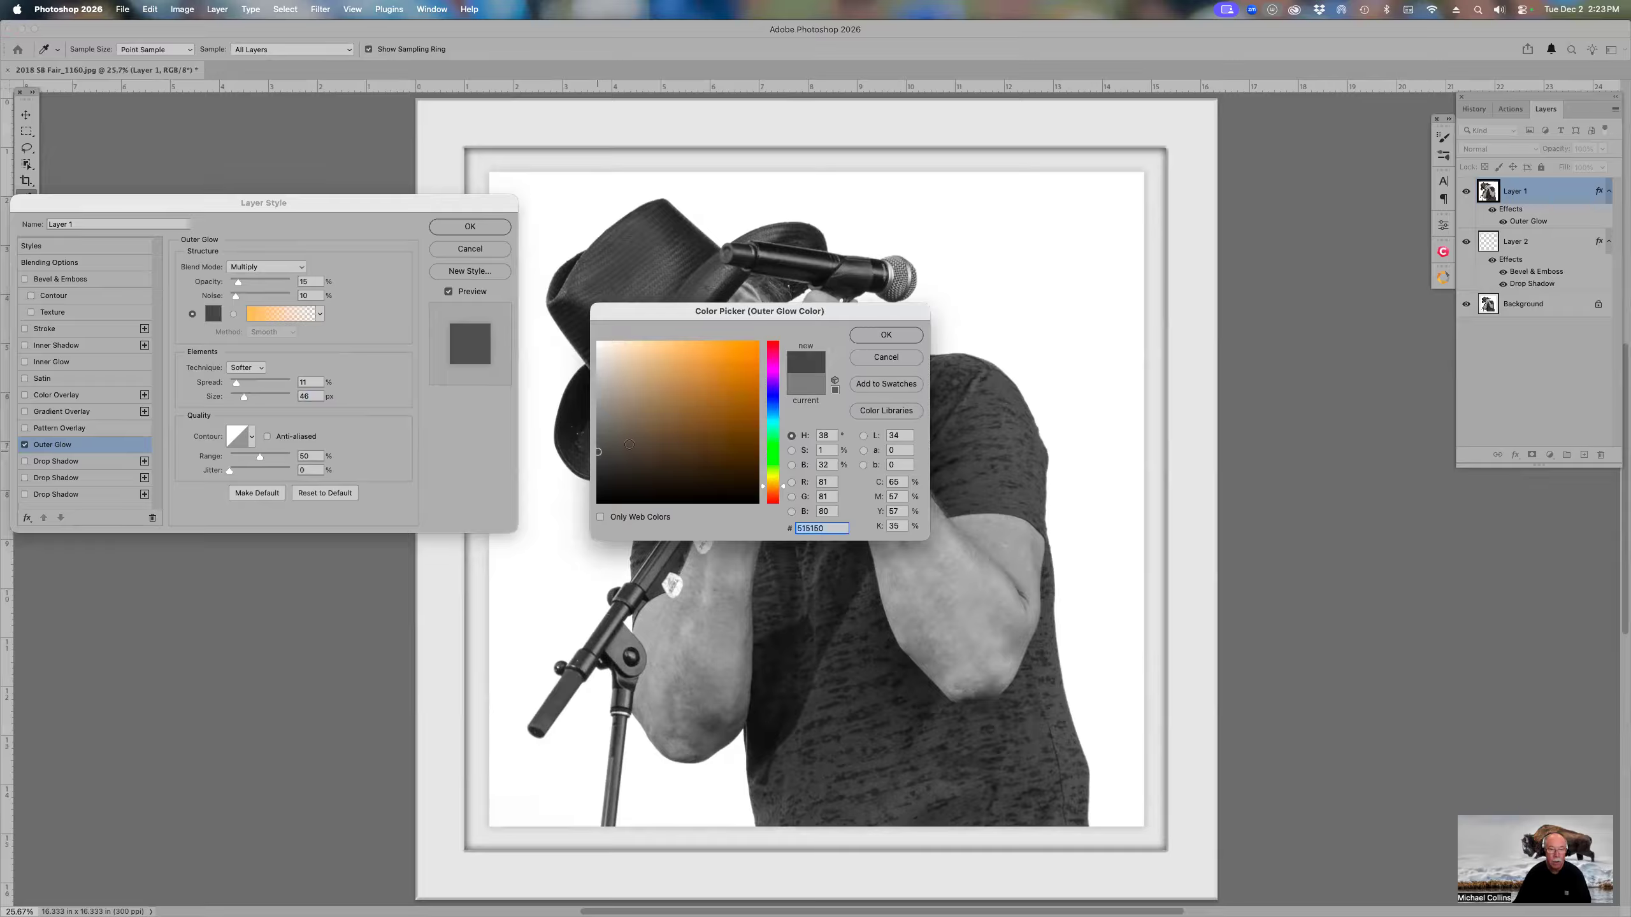
{"action": "left_click", "coordinate": [887, 336]}
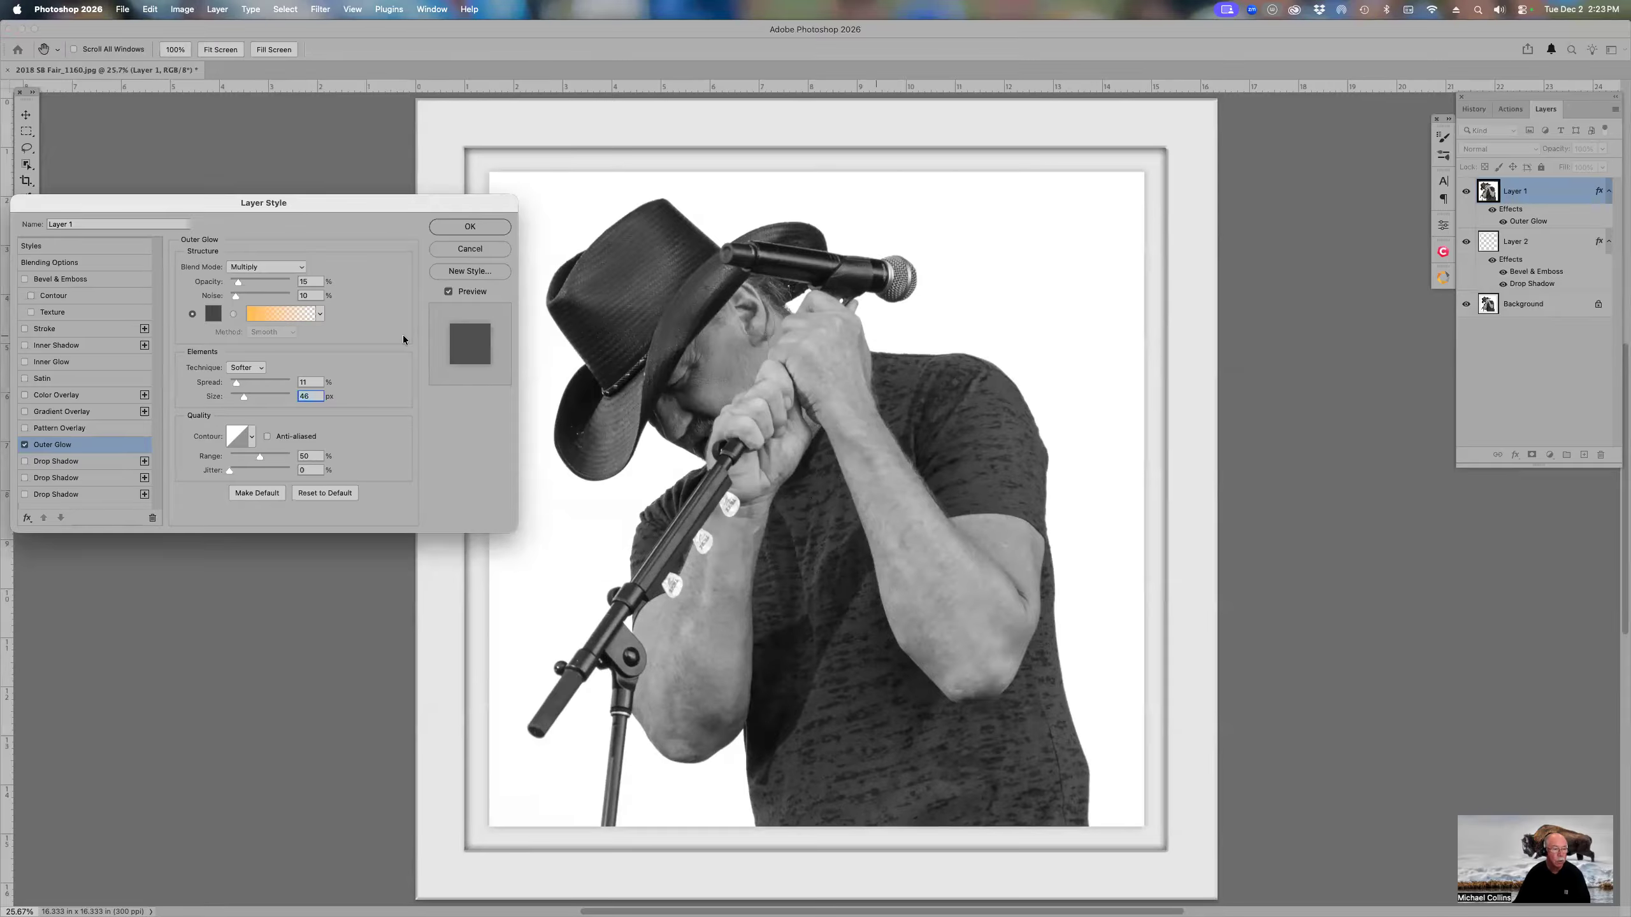
{"action": "left_click", "coordinate": [300, 267]}
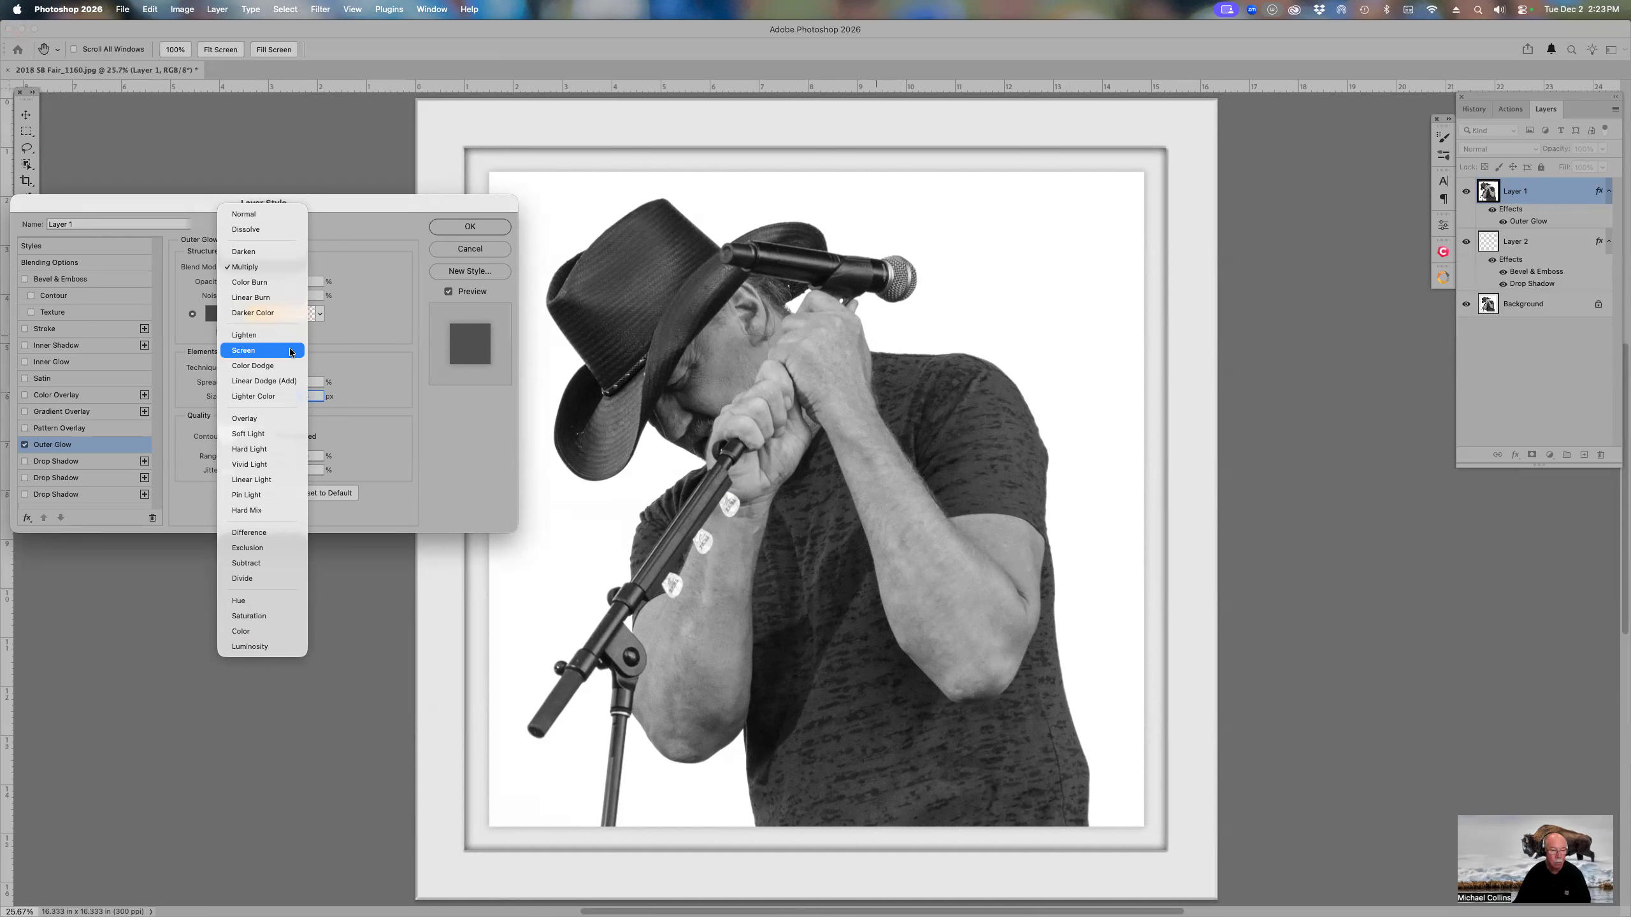
{"action": "left_click", "coordinate": [398, 225]}
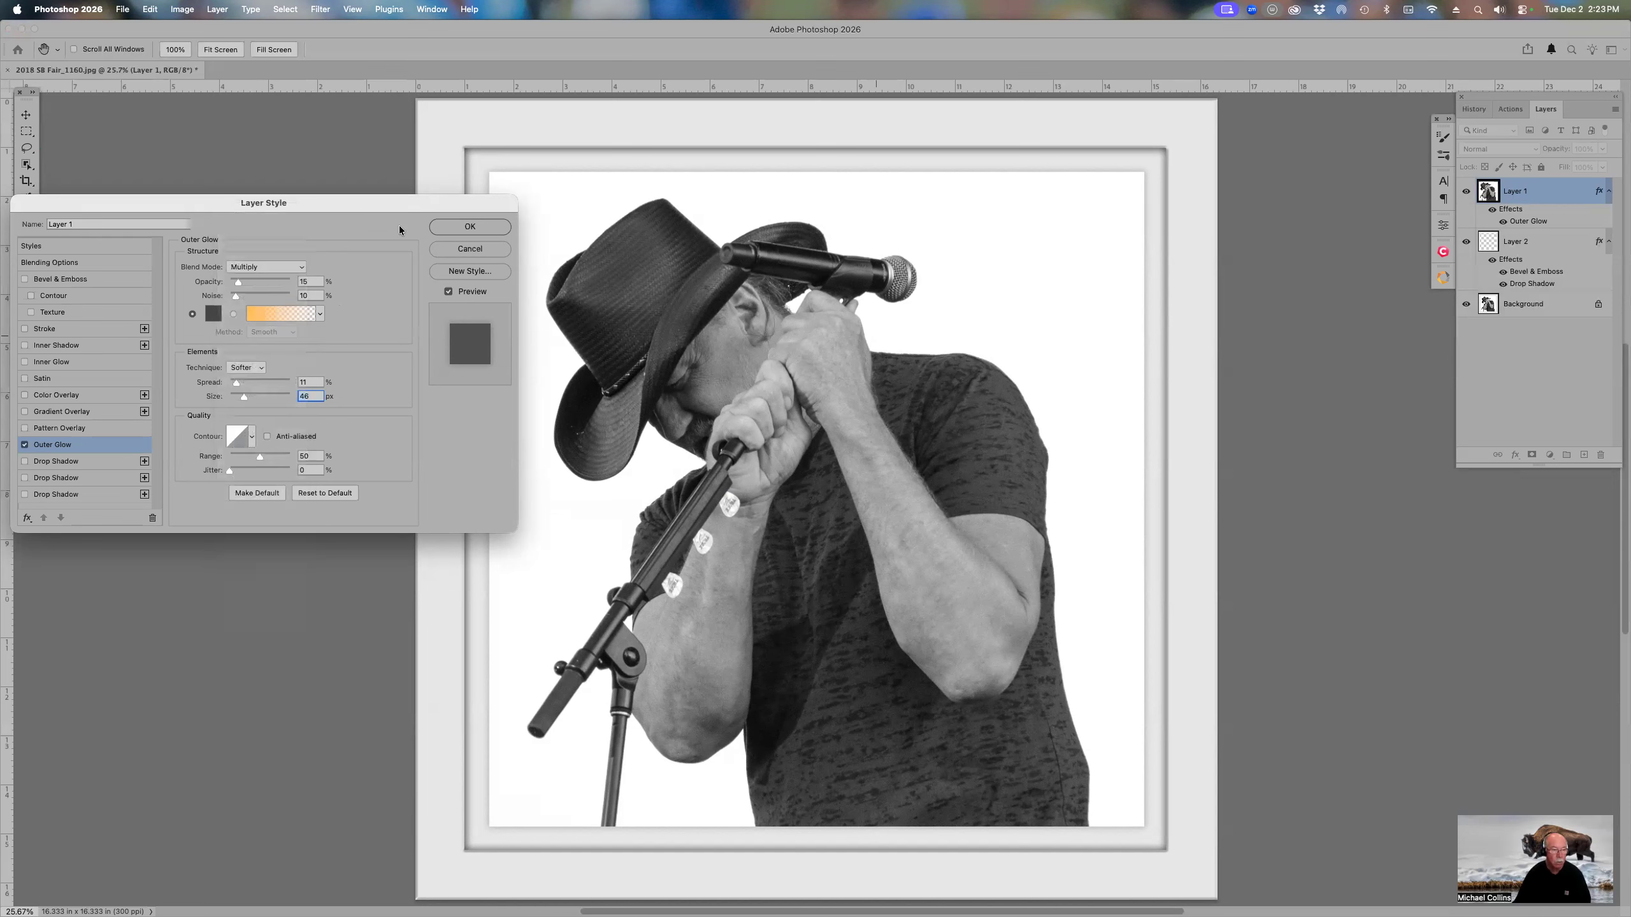
{"action": "left_click", "coordinate": [459, 228]}
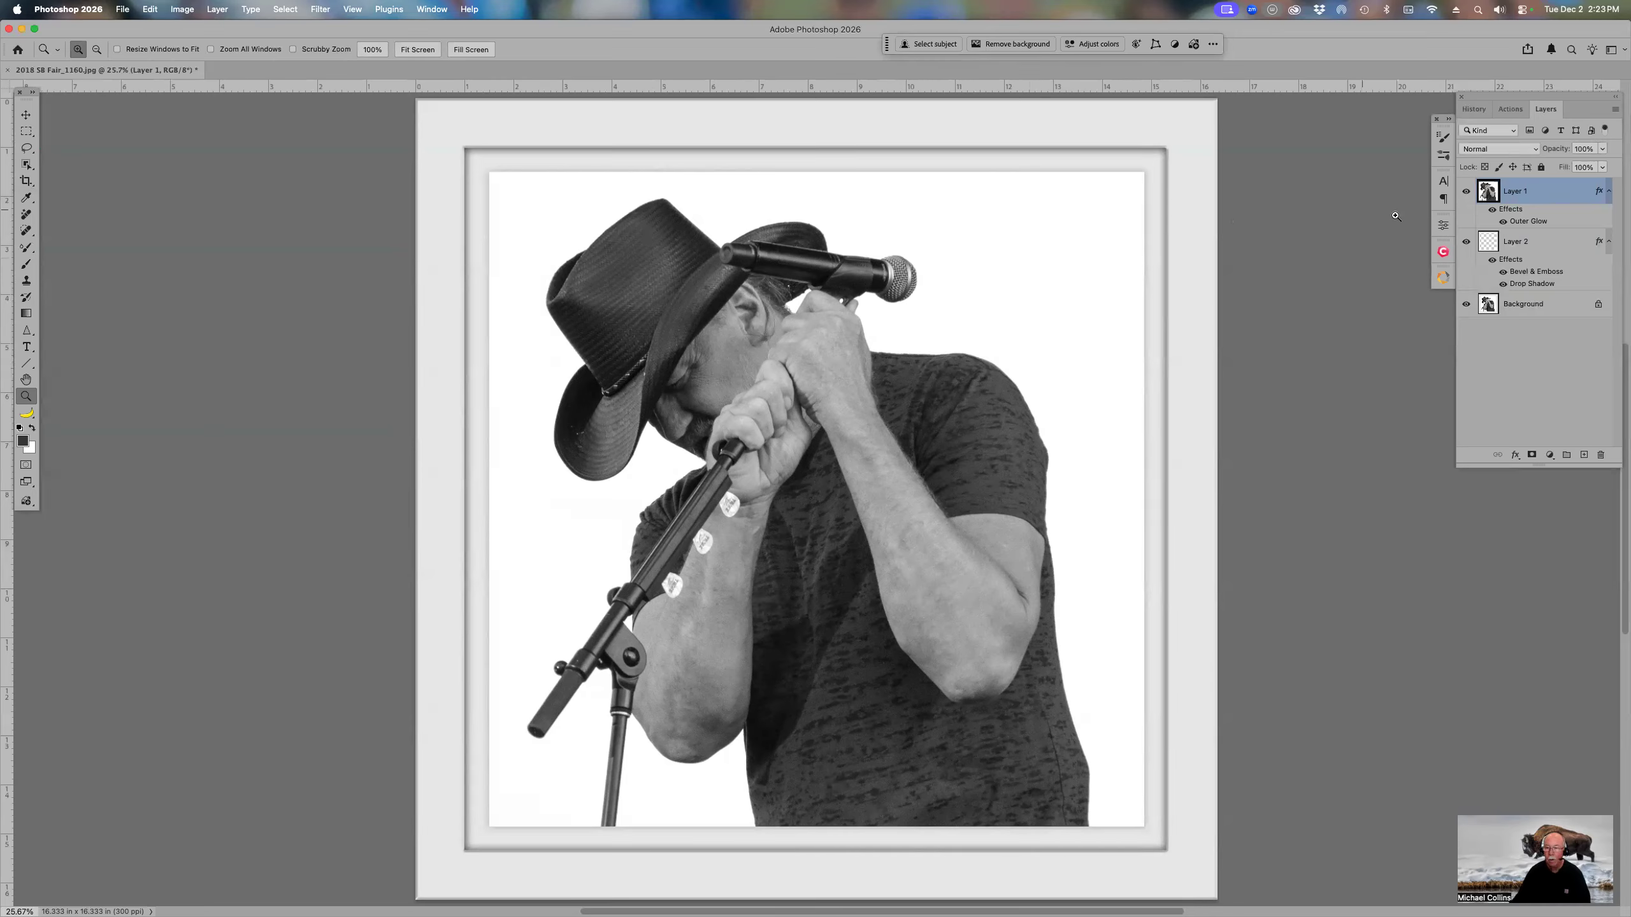
{"action": "left_click", "coordinate": [1502, 221]}
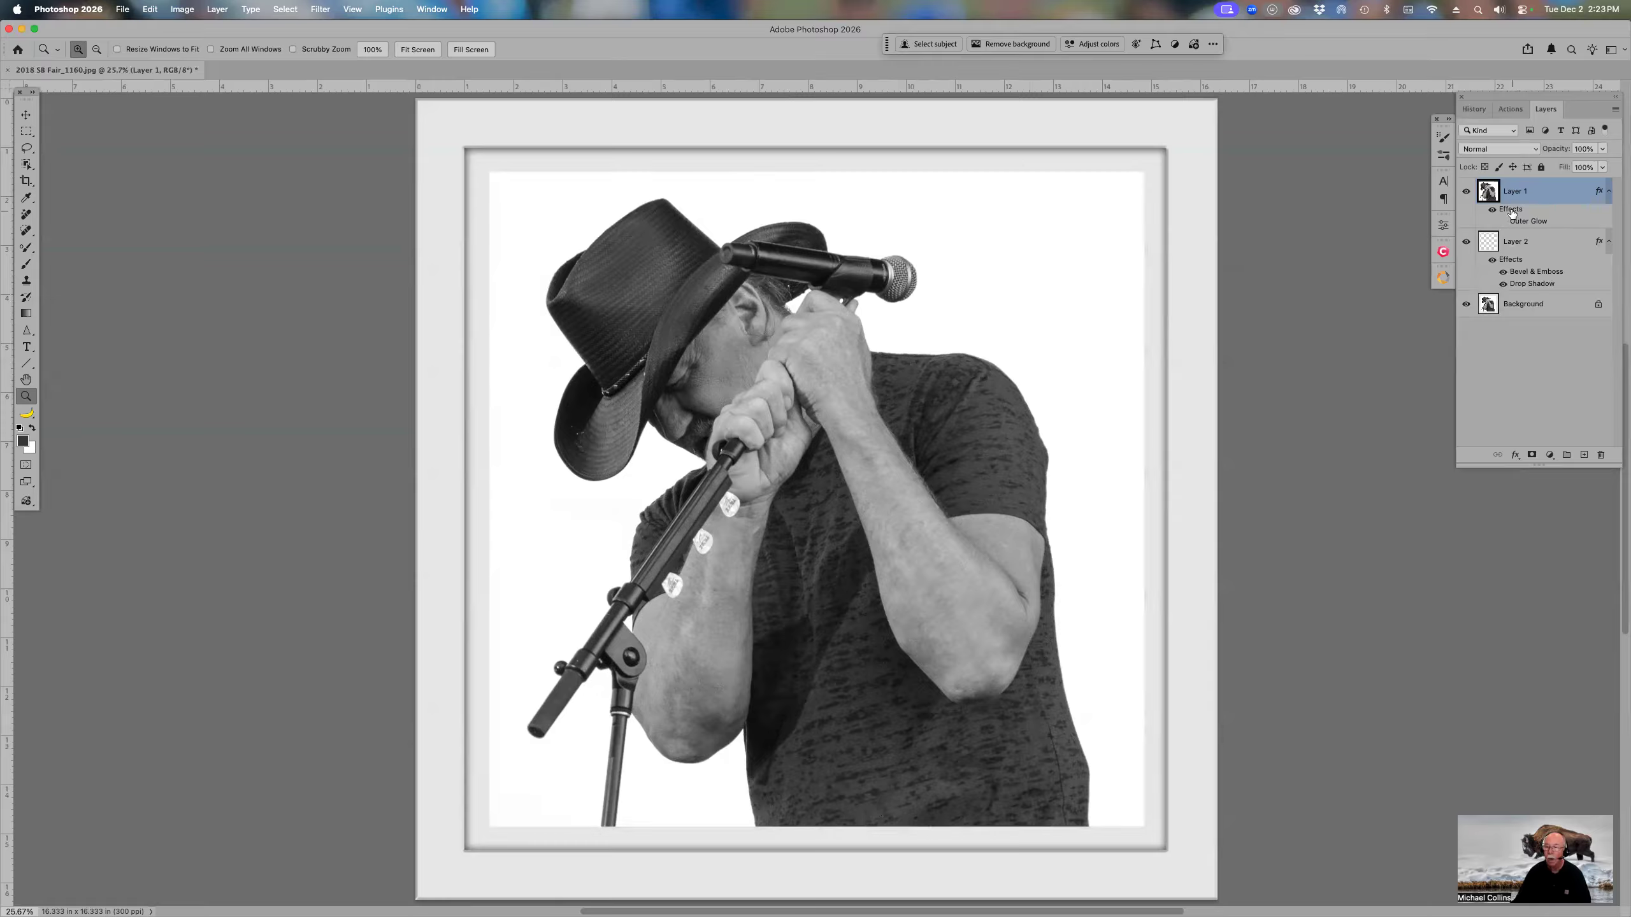
Step: Add a Drop Shadow and a Bevel & Emboss effect to Layer 1's layer style
{"action": "double_click", "coordinate": [1510, 211]}
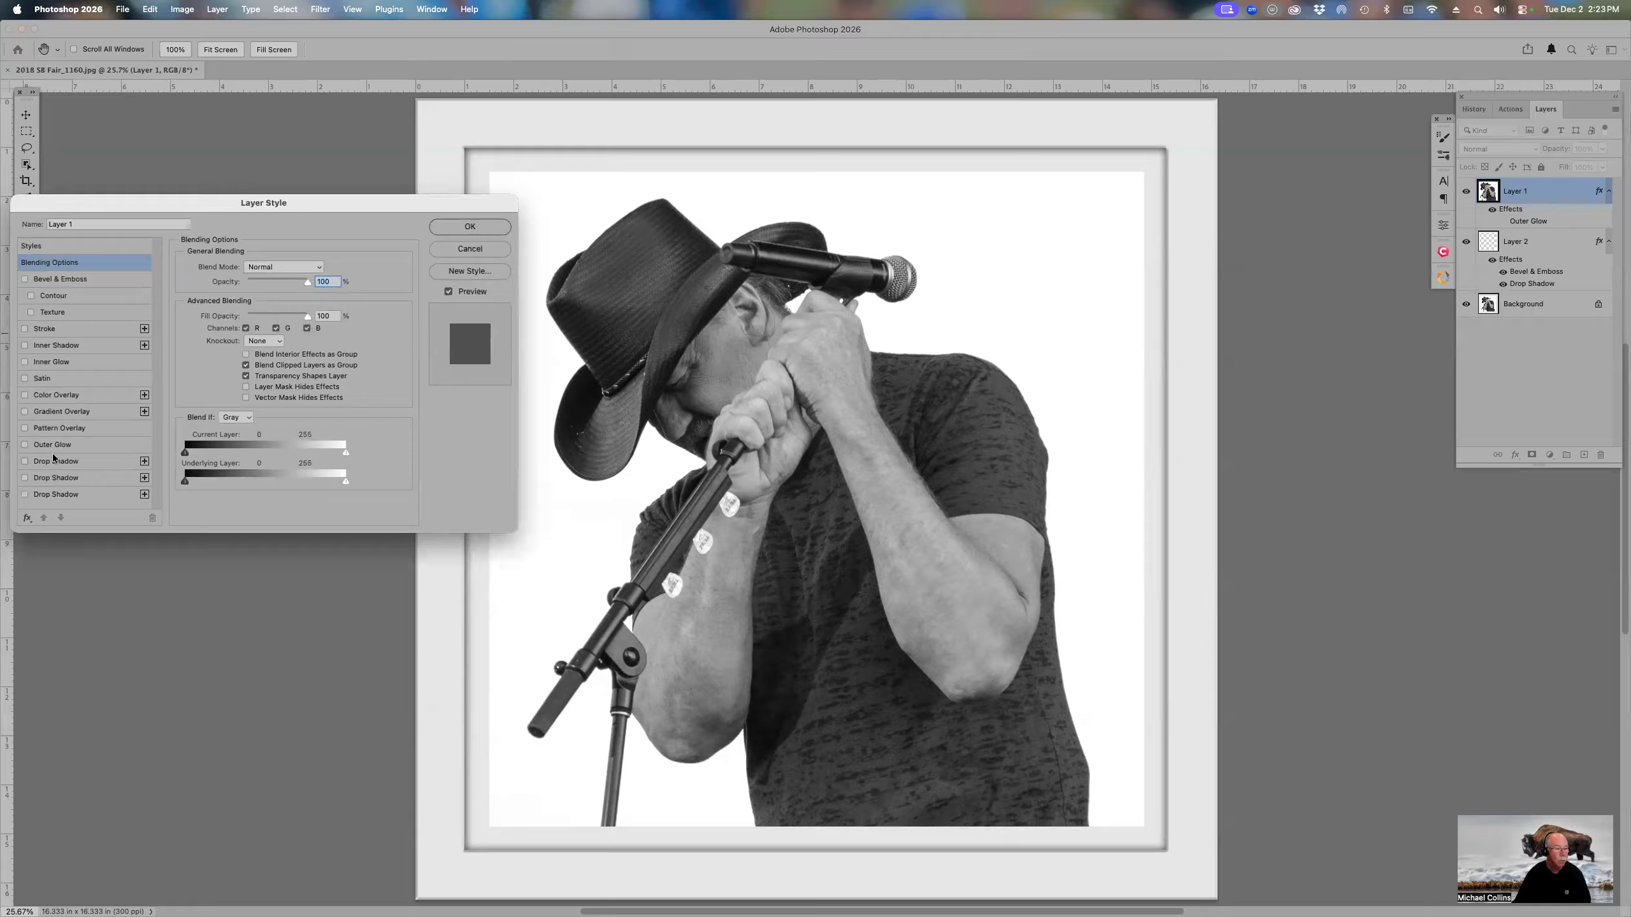
{"action": "left_click", "coordinate": [24, 461]}
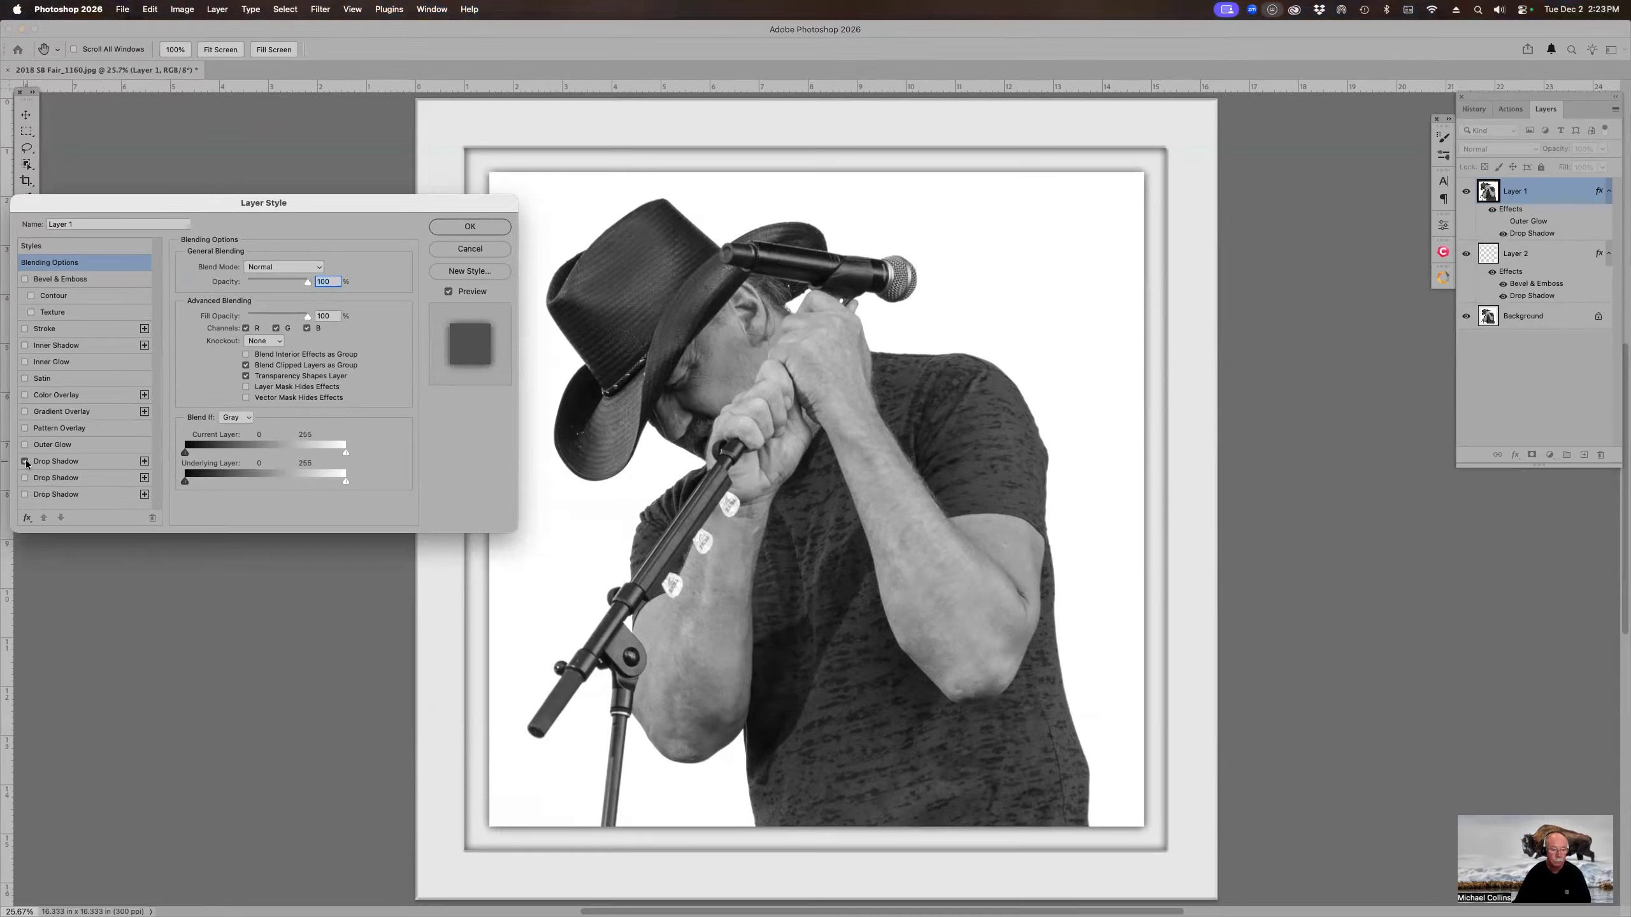
{"action": "scroll", "coordinate": [681, 409], "scroll_direction": "down", "scroll_amount": 2}
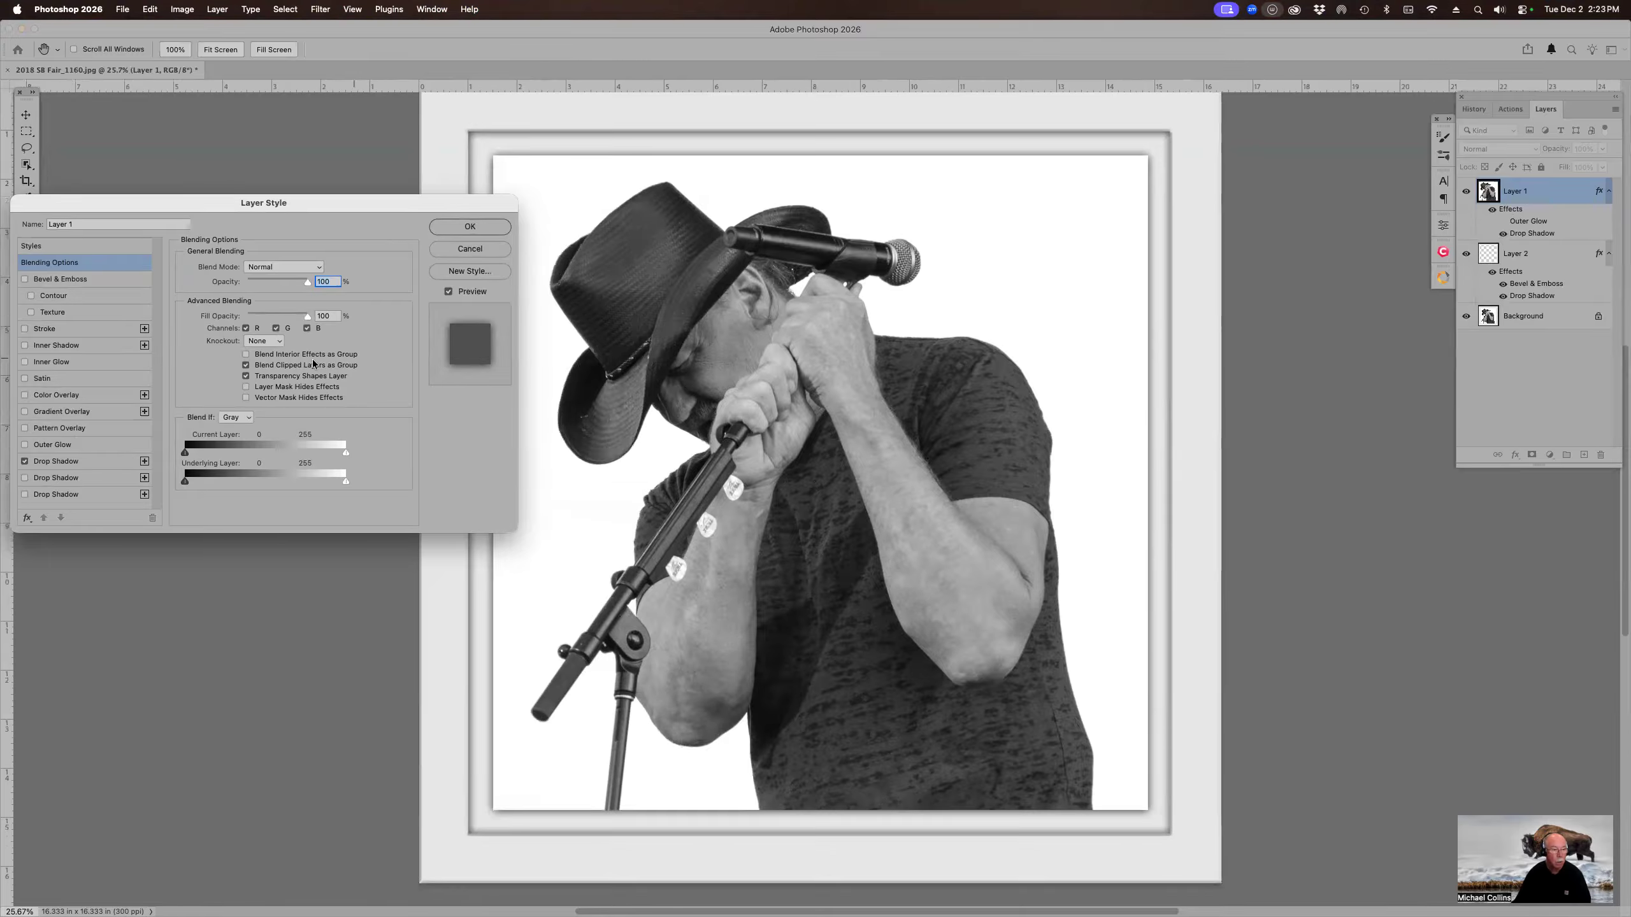
{"action": "left_click", "coordinate": [72, 462]}
{"action": "left_click_drag", "start_coordinate": [686, 414], "coordinate": [682, 416]}
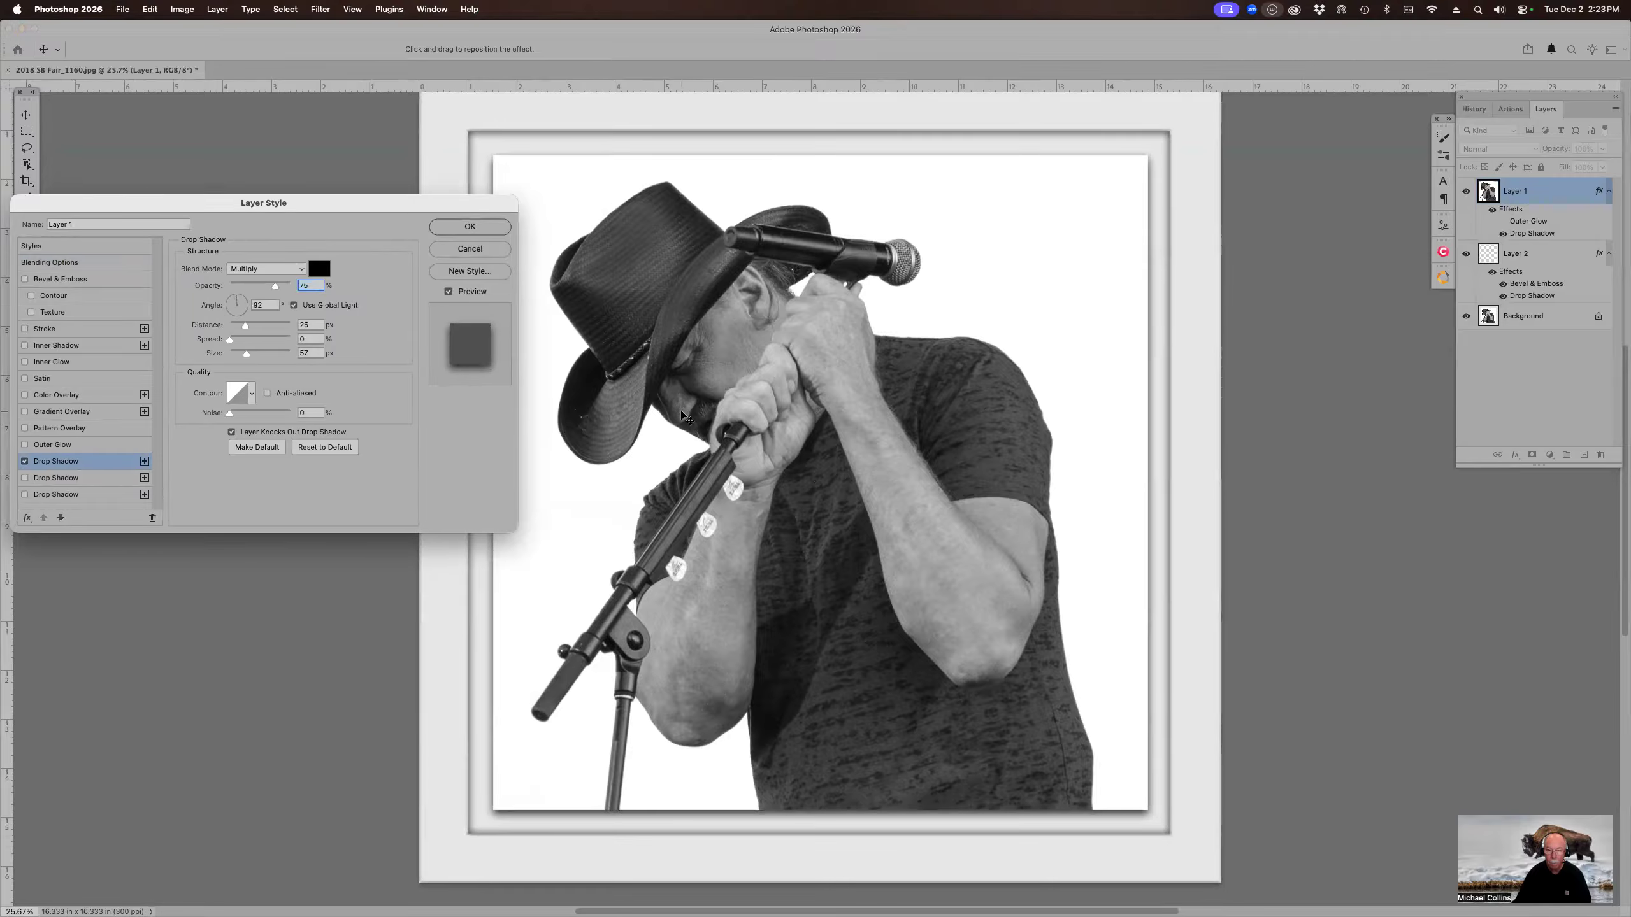
{"action": "left_click", "coordinate": [82, 282]}
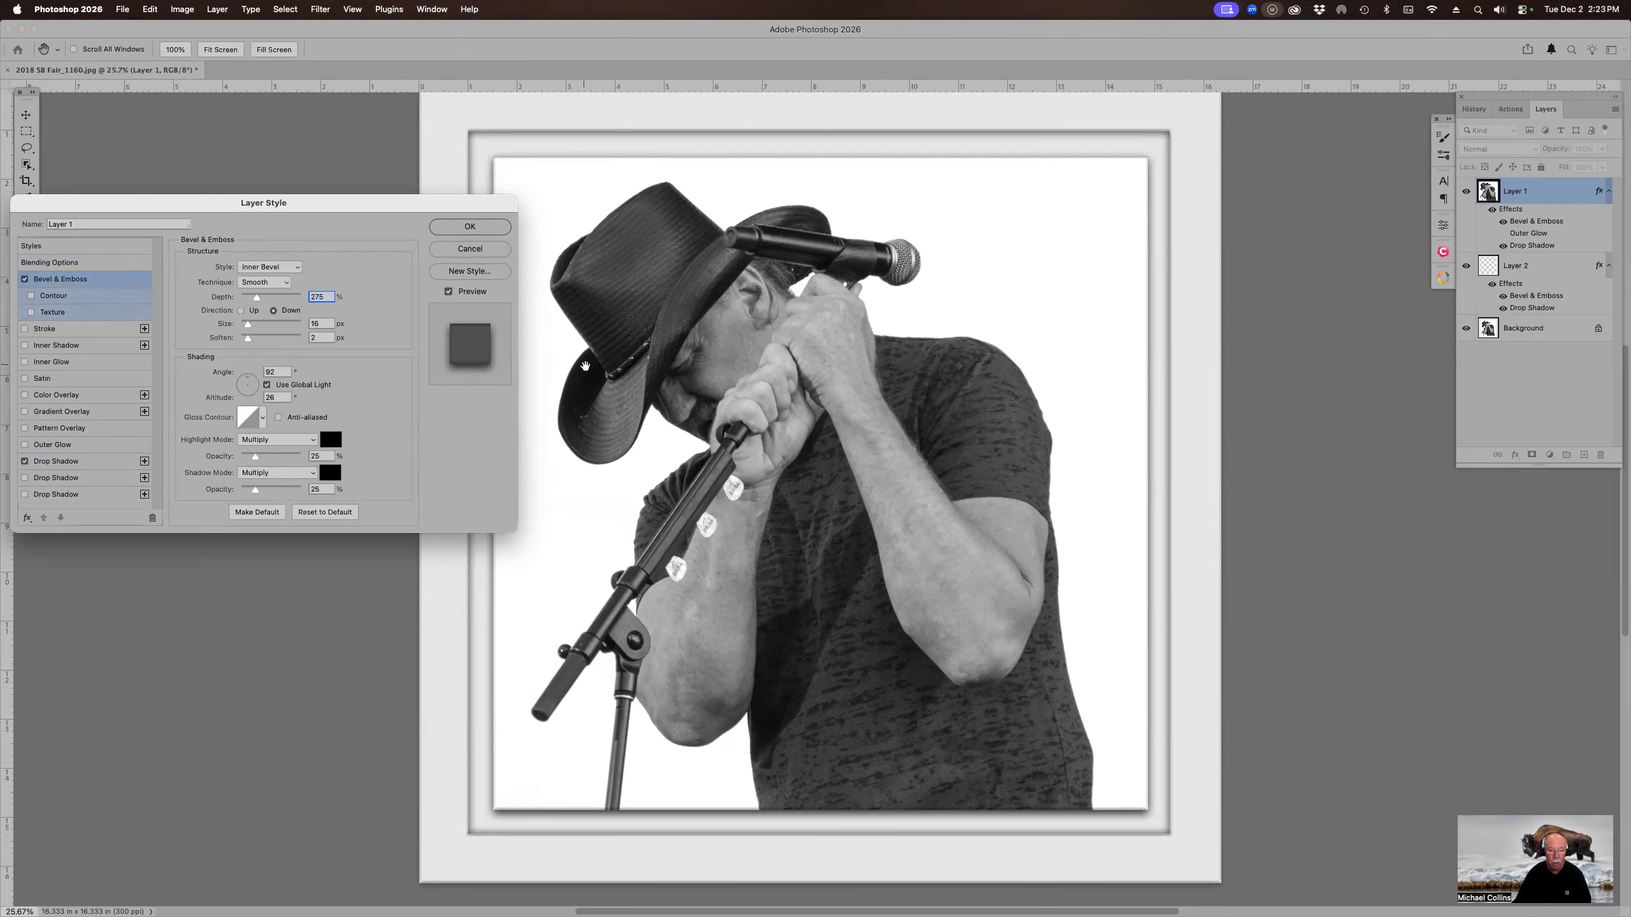
{"action": "left_click_drag", "start_coordinate": [630, 366], "coordinate": [694, 355]}
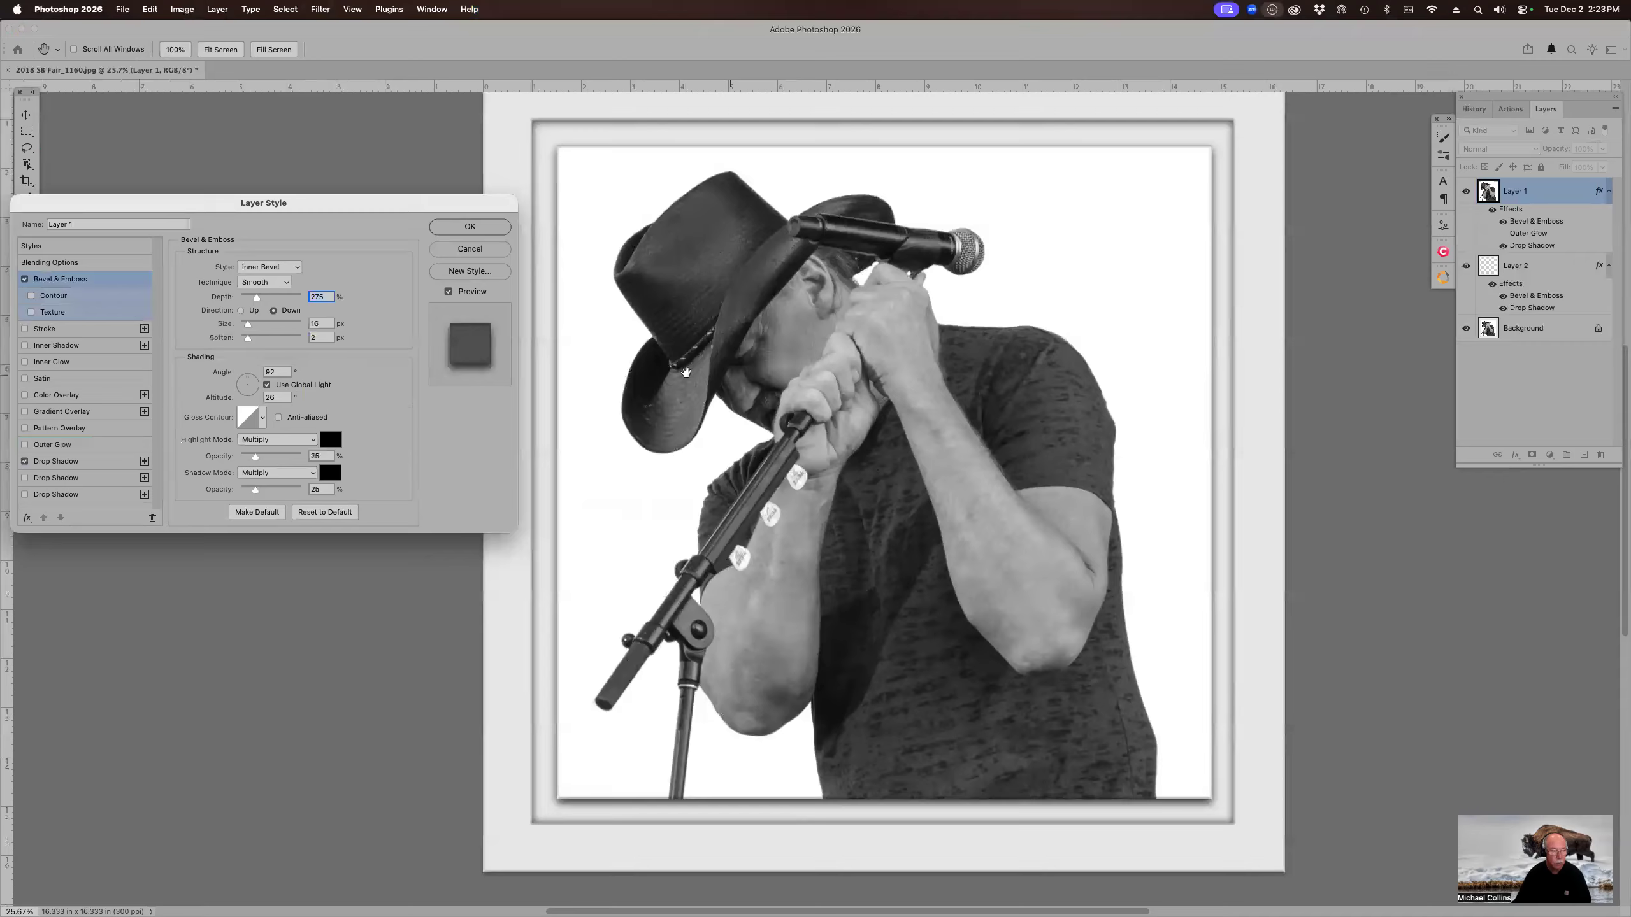
Step: Set Layer 1's Drop Shadow to 134° angle, 32 px distance, 79 px size and 24% opacity, increase its spread, and apply the style
{"action": "left_click", "coordinate": [75, 461]}
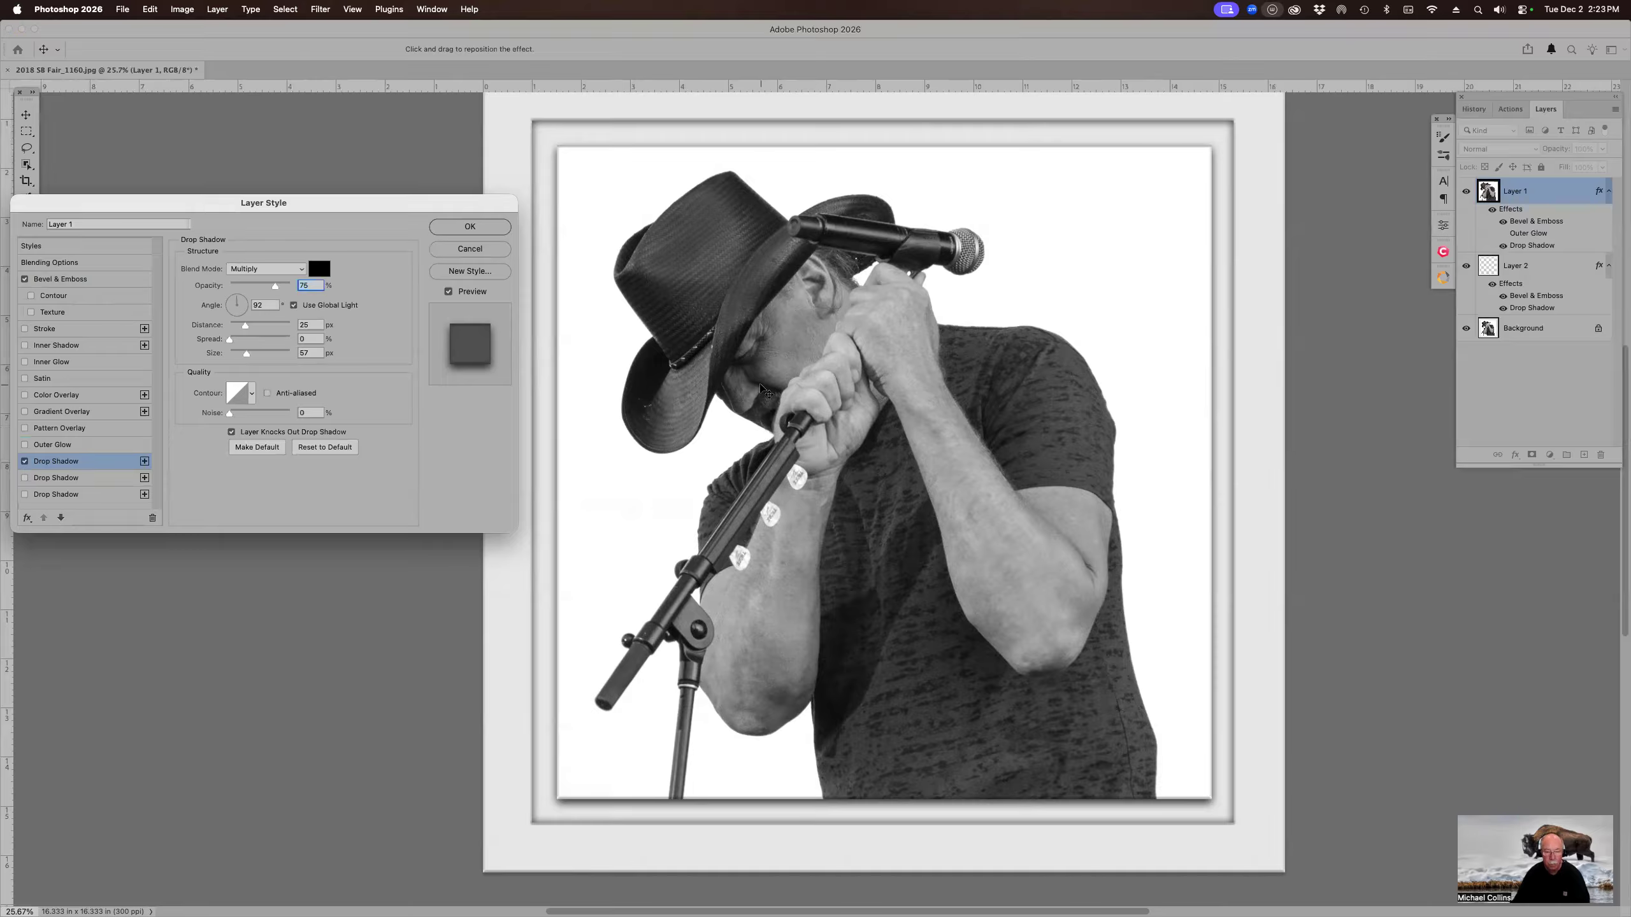
{"action": "mouse_move", "coordinate": [759, 379]}
{"action": "left_mouse_down"}
{"action": "mouse_move", "coordinate": [861, 470]}
{"action": "mouse_move", "coordinate": [763, 377]}
{"action": "left_mouse_up"}
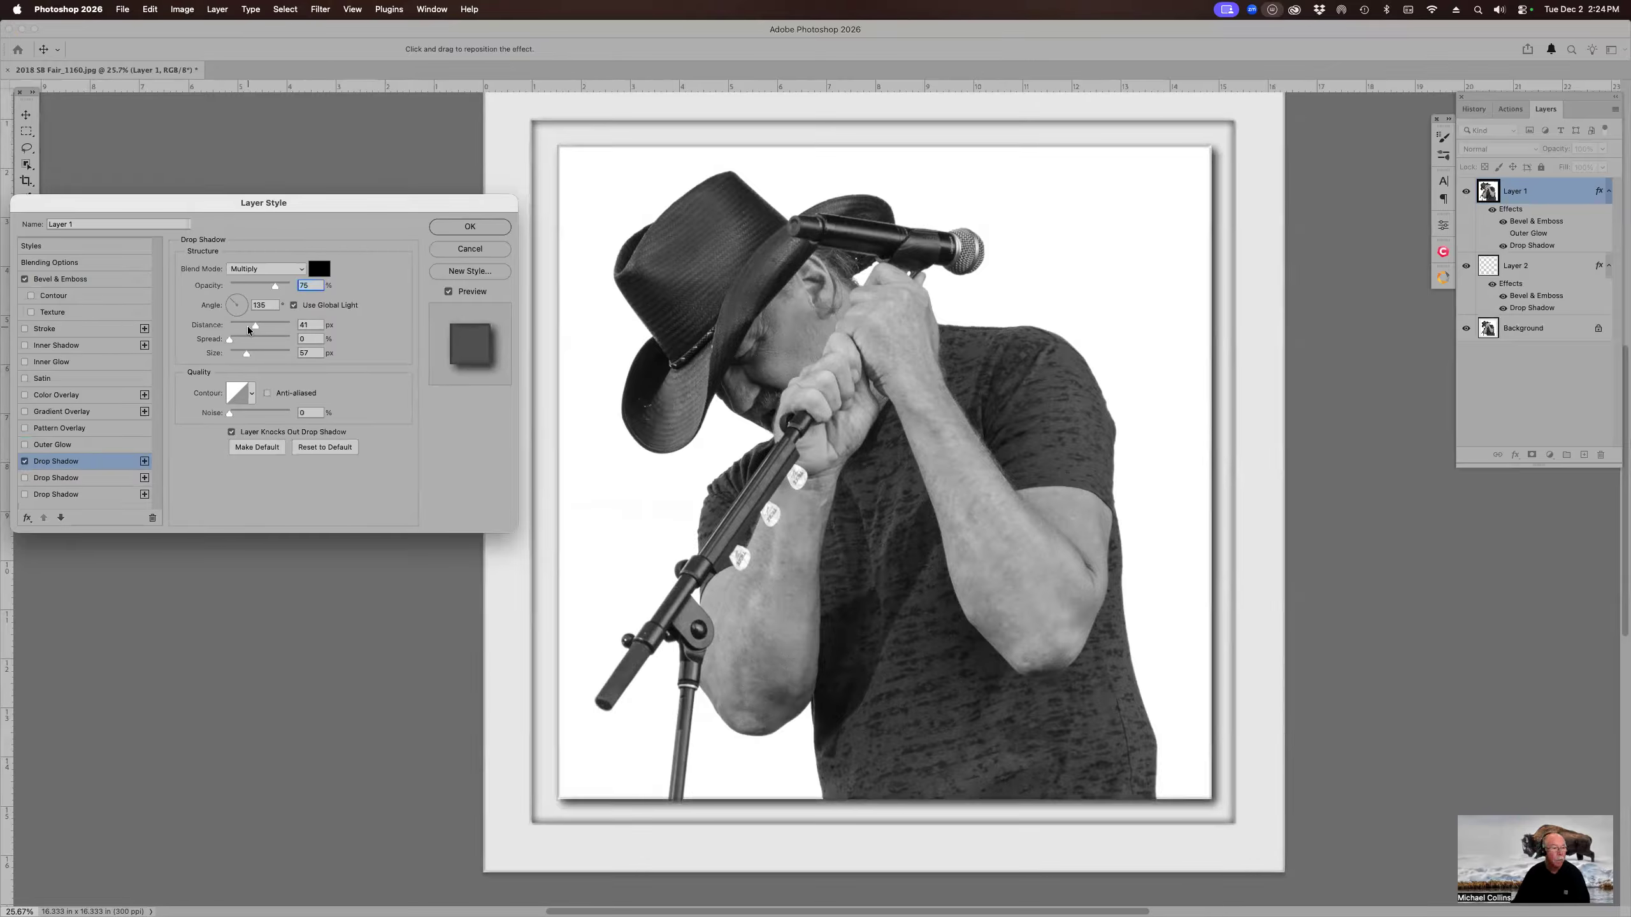
{"action": "left_click_drag", "start_coordinate": [234, 338], "coordinate": [252, 352]}
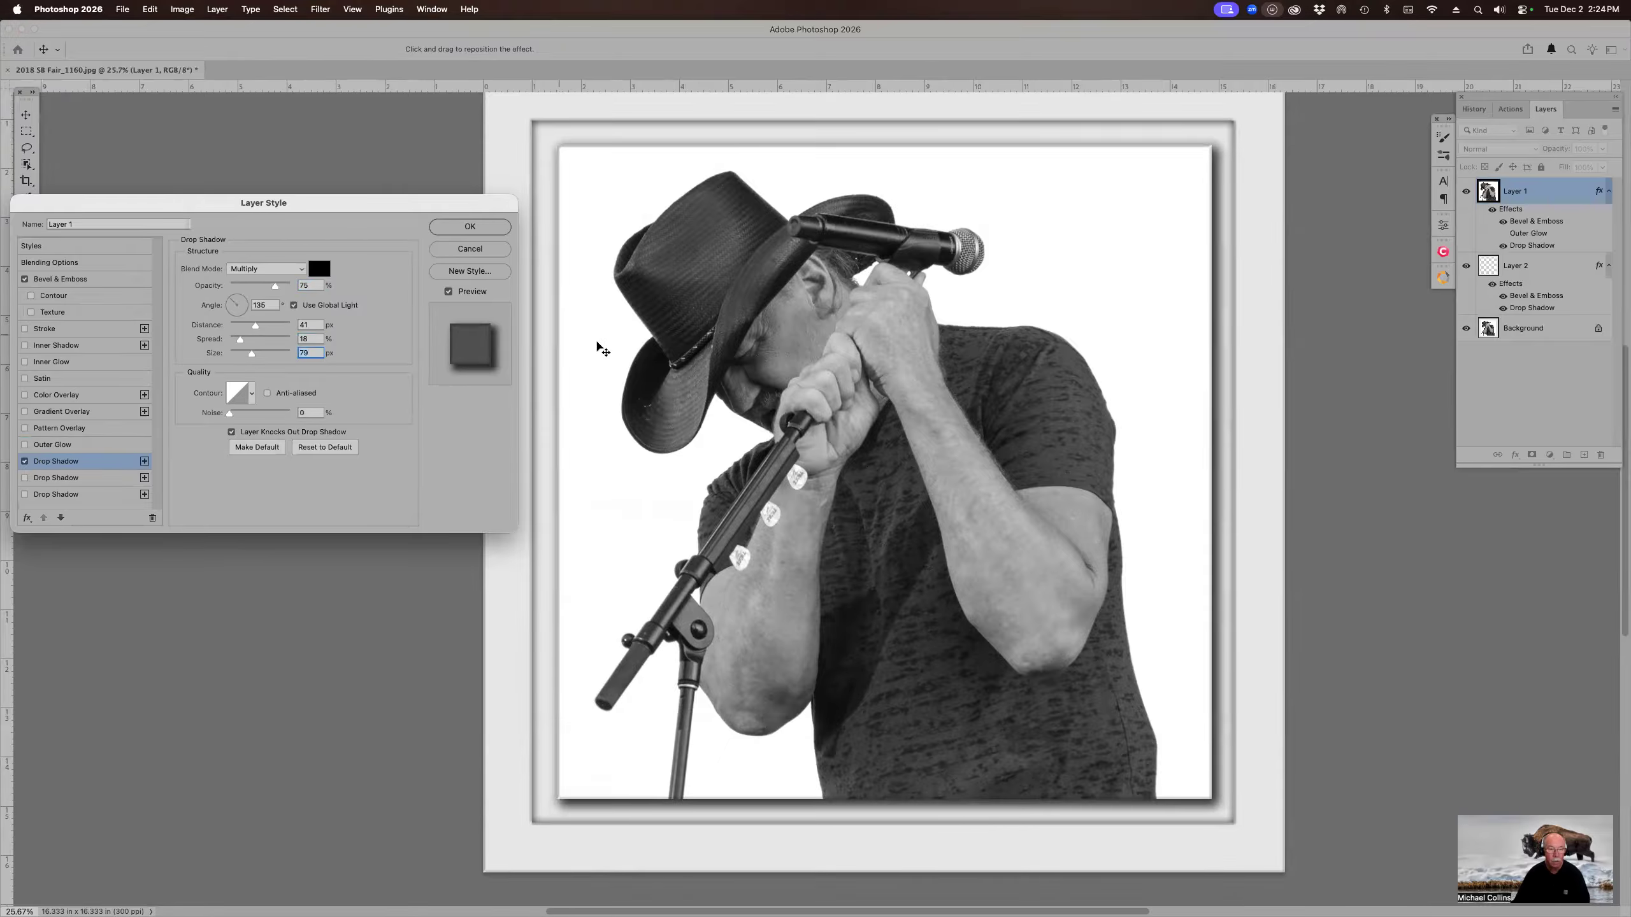
{"action": "left_click_drag", "start_coordinate": [607, 343], "coordinate": [609, 347]}
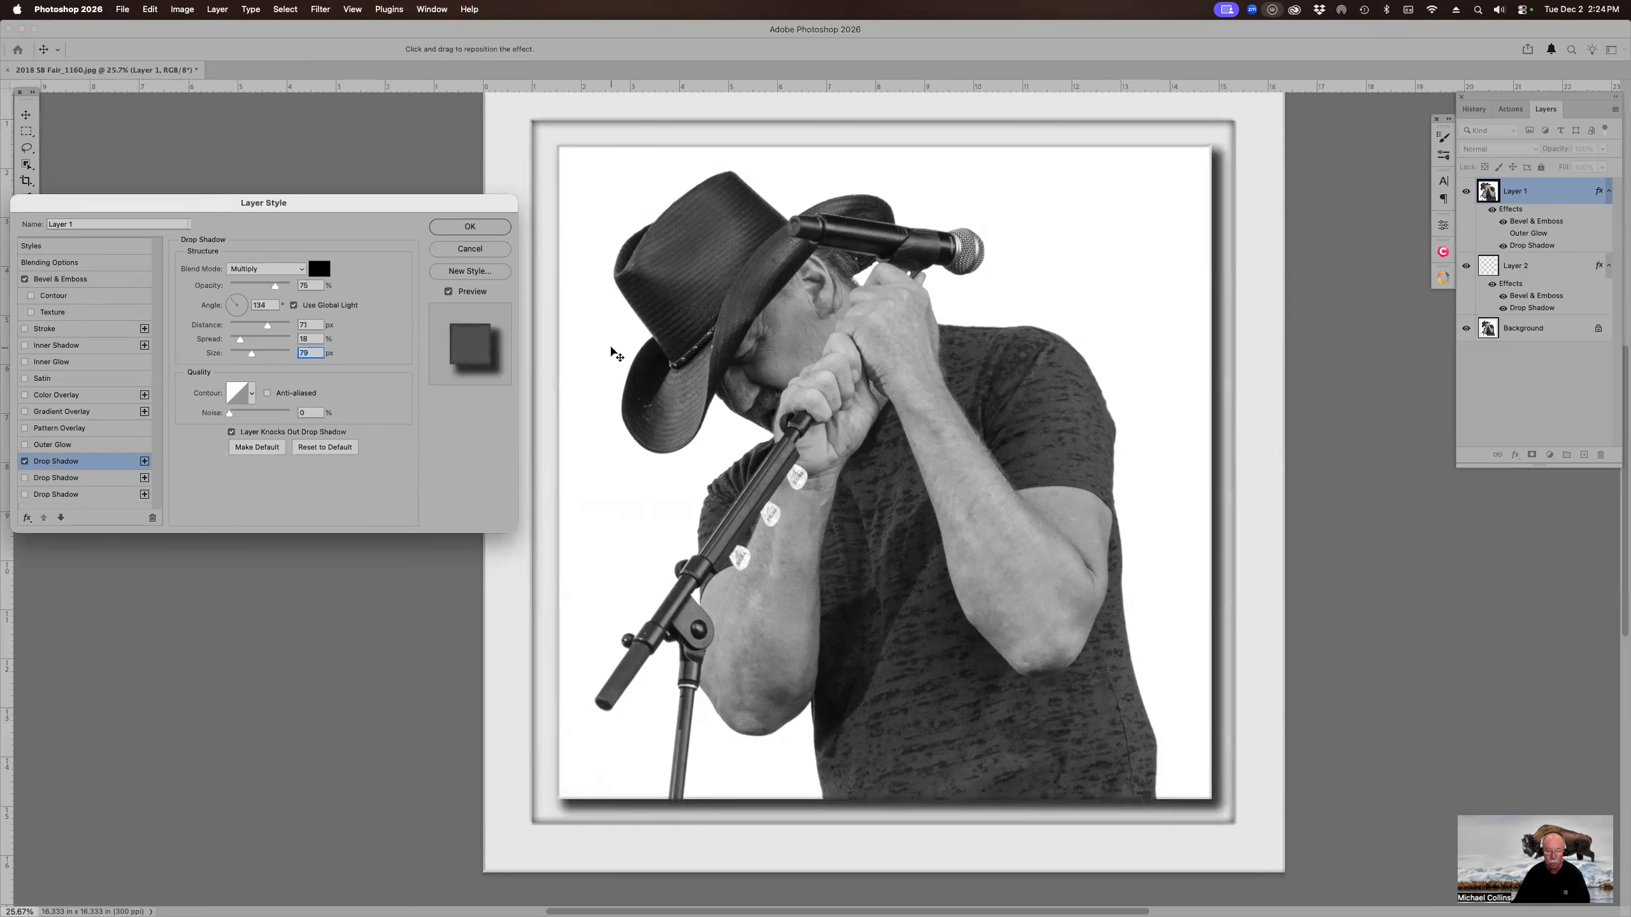
{"action": "left_click", "coordinate": [250, 324]}
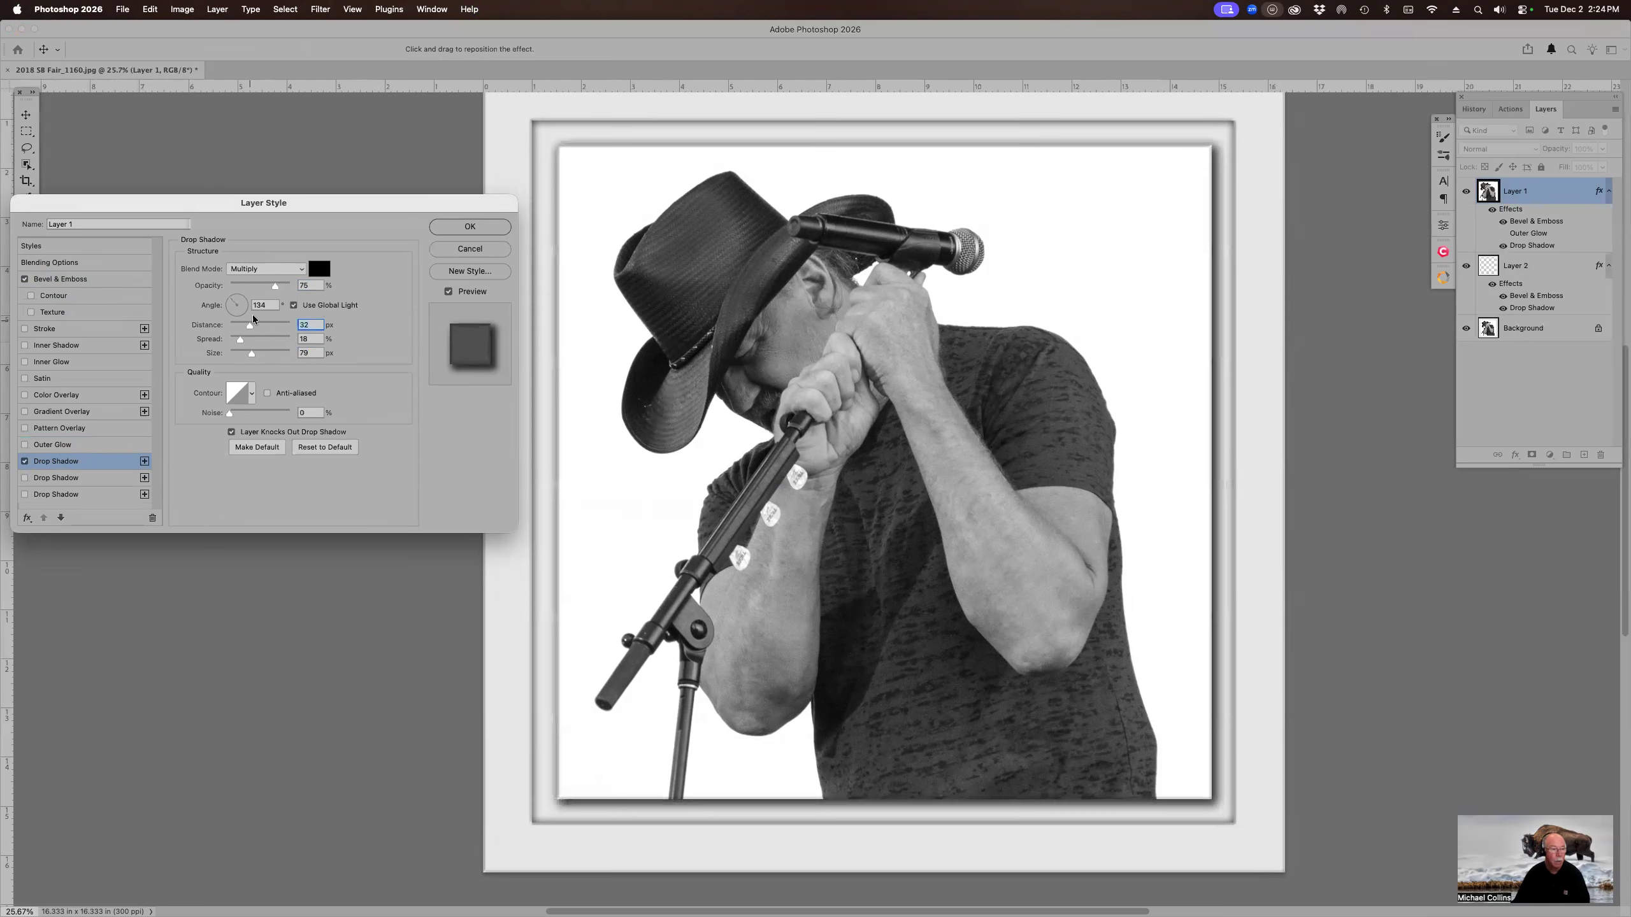
{"action": "left_click", "coordinate": [256, 288]}
{"action": "left_click_drag", "start_coordinate": [254, 285], "coordinate": [242, 284]}
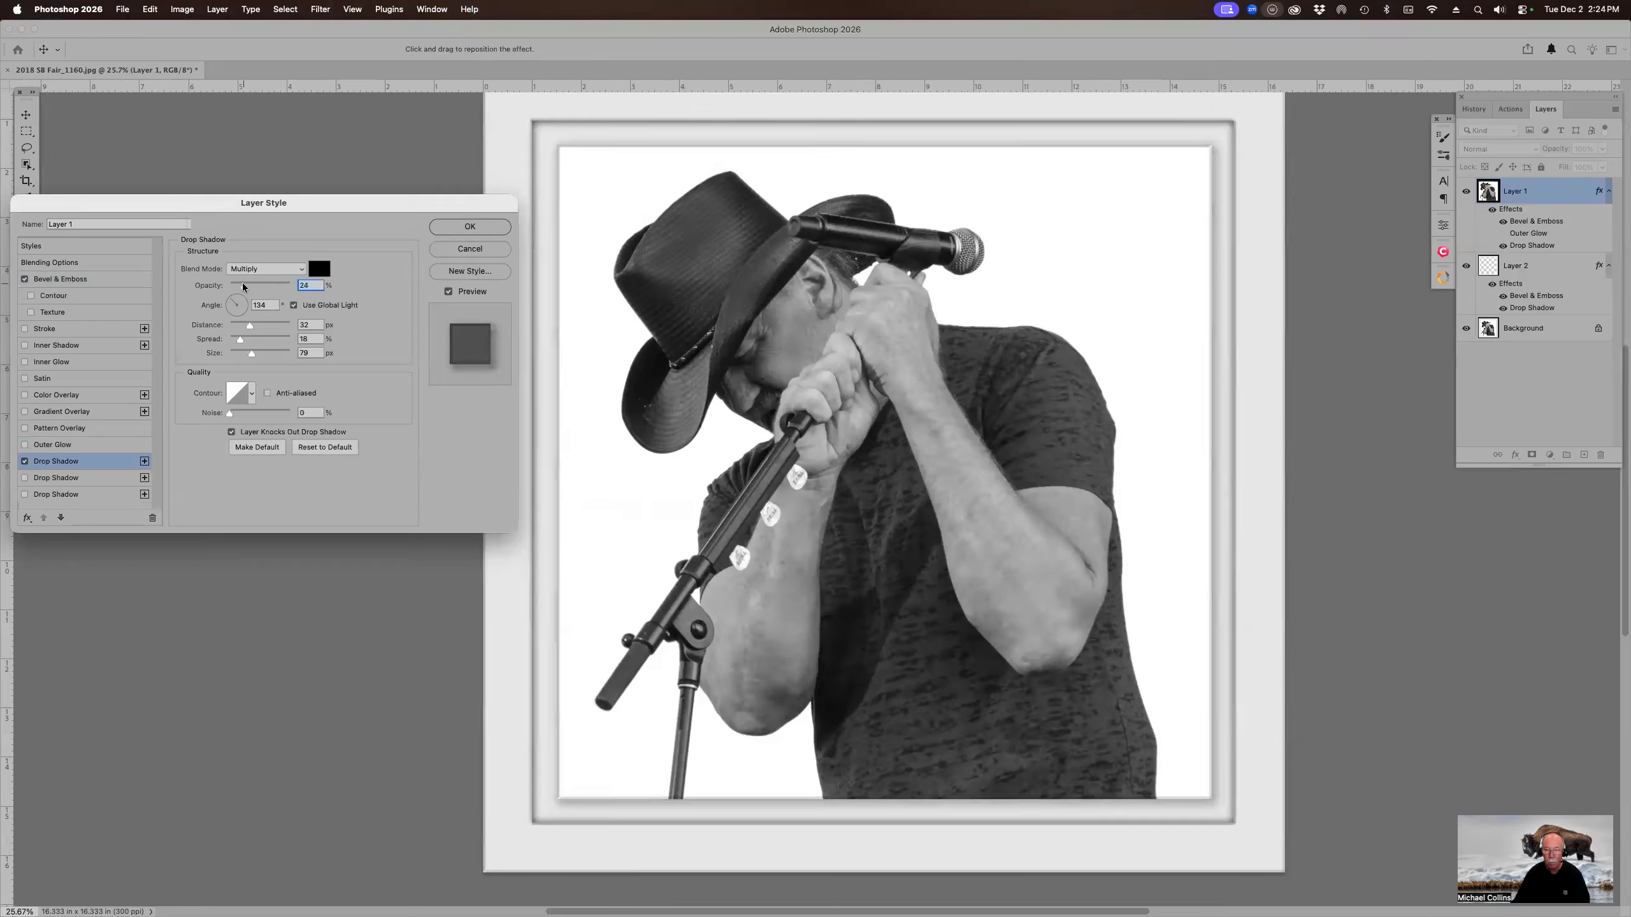
{"action": "left_click", "coordinate": [444, 228]}
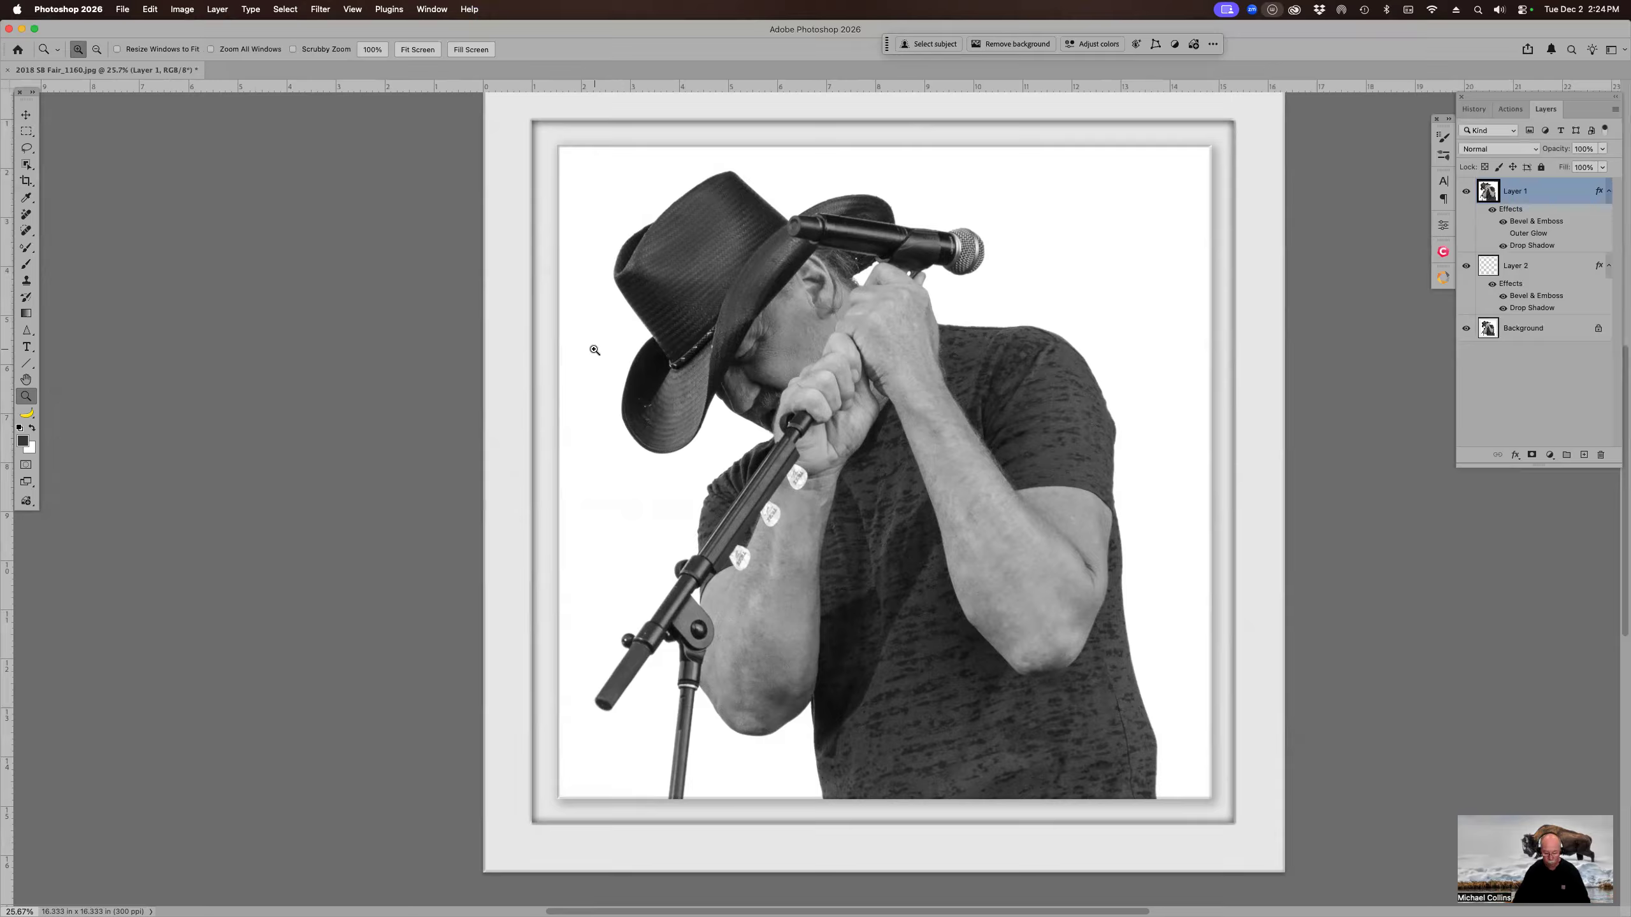
Step: Close the matted black-and-white photo without saving its changes
{"action": "scroll", "coordinate": [594, 349], "scroll_direction": "right", "scroll_amount": 3}
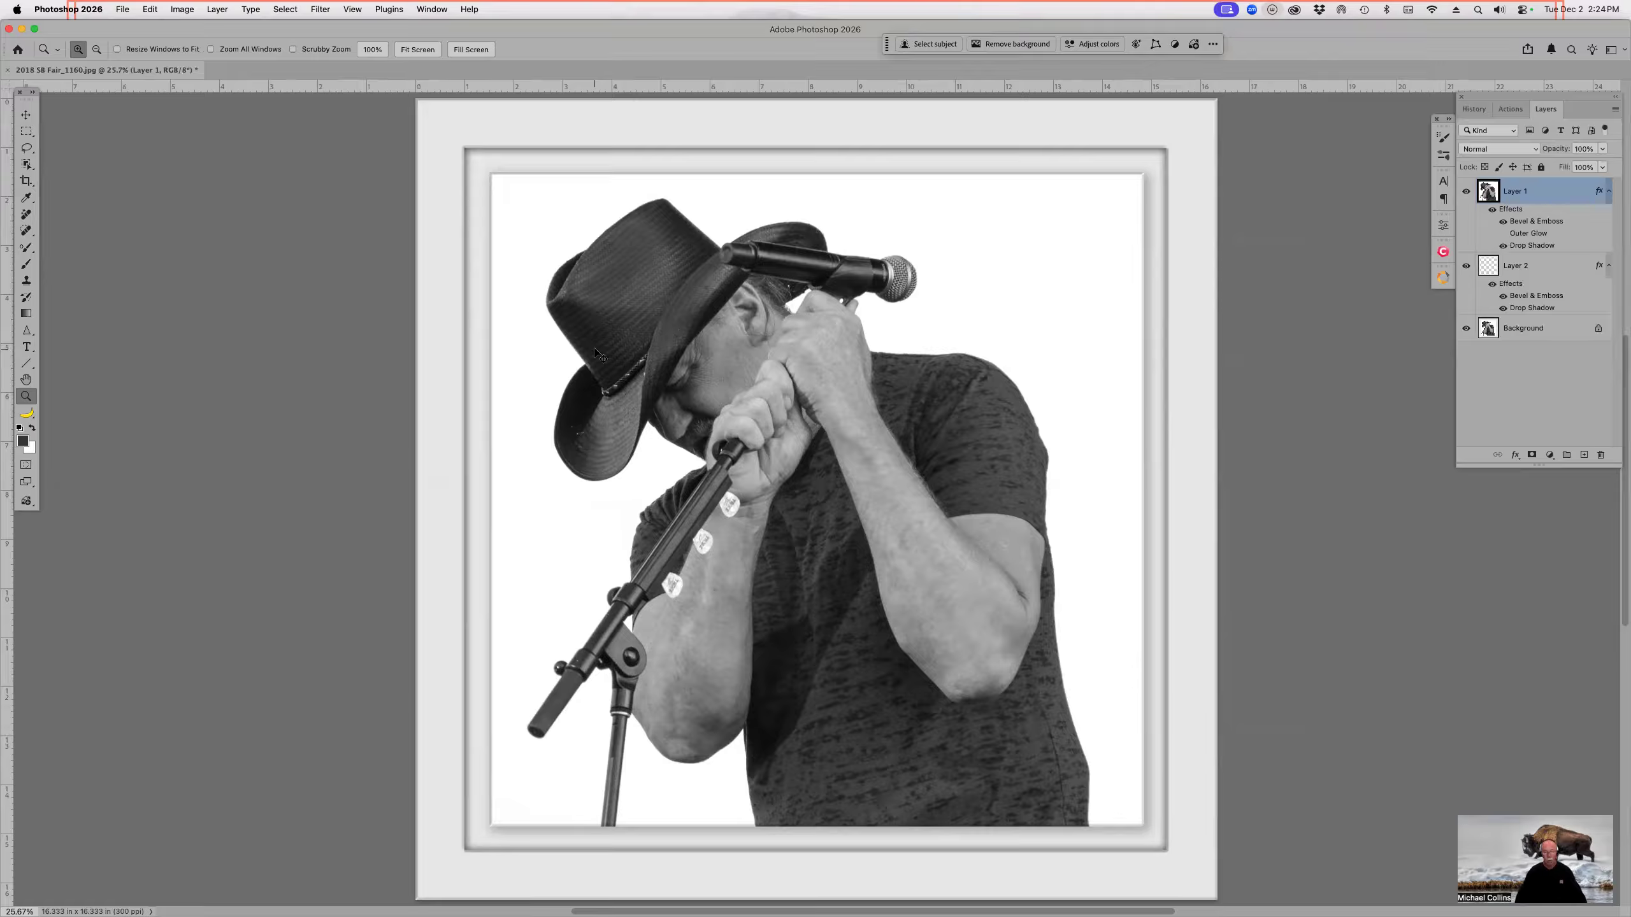
{"action": "key", "text": "super+w"}
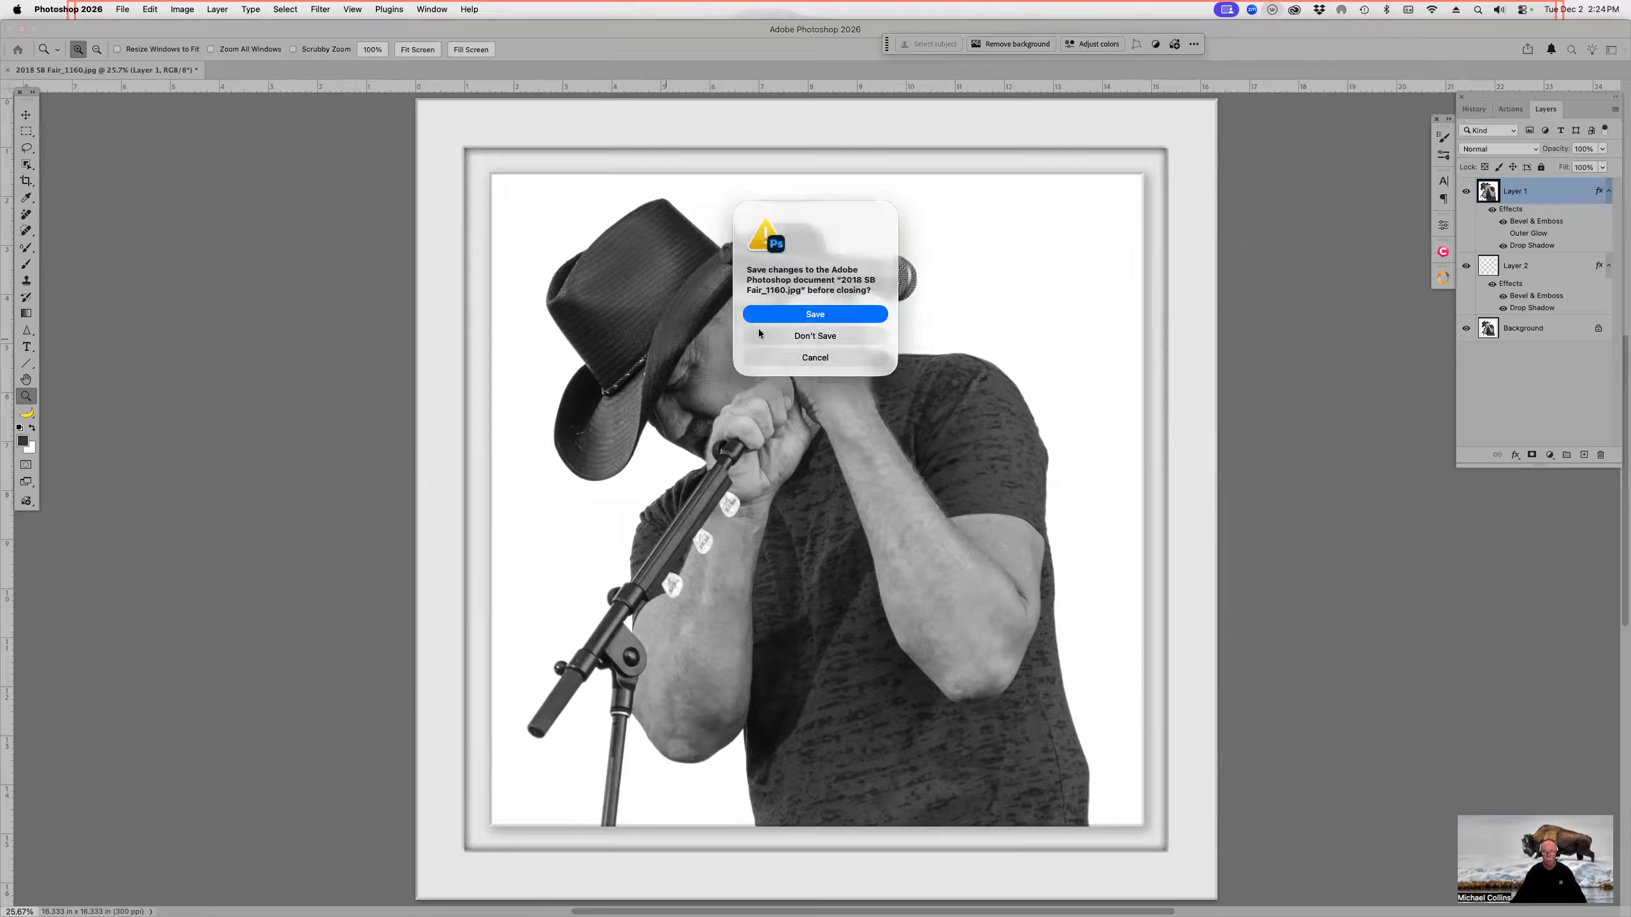
{"action": "left_click", "coordinate": [777, 335]}
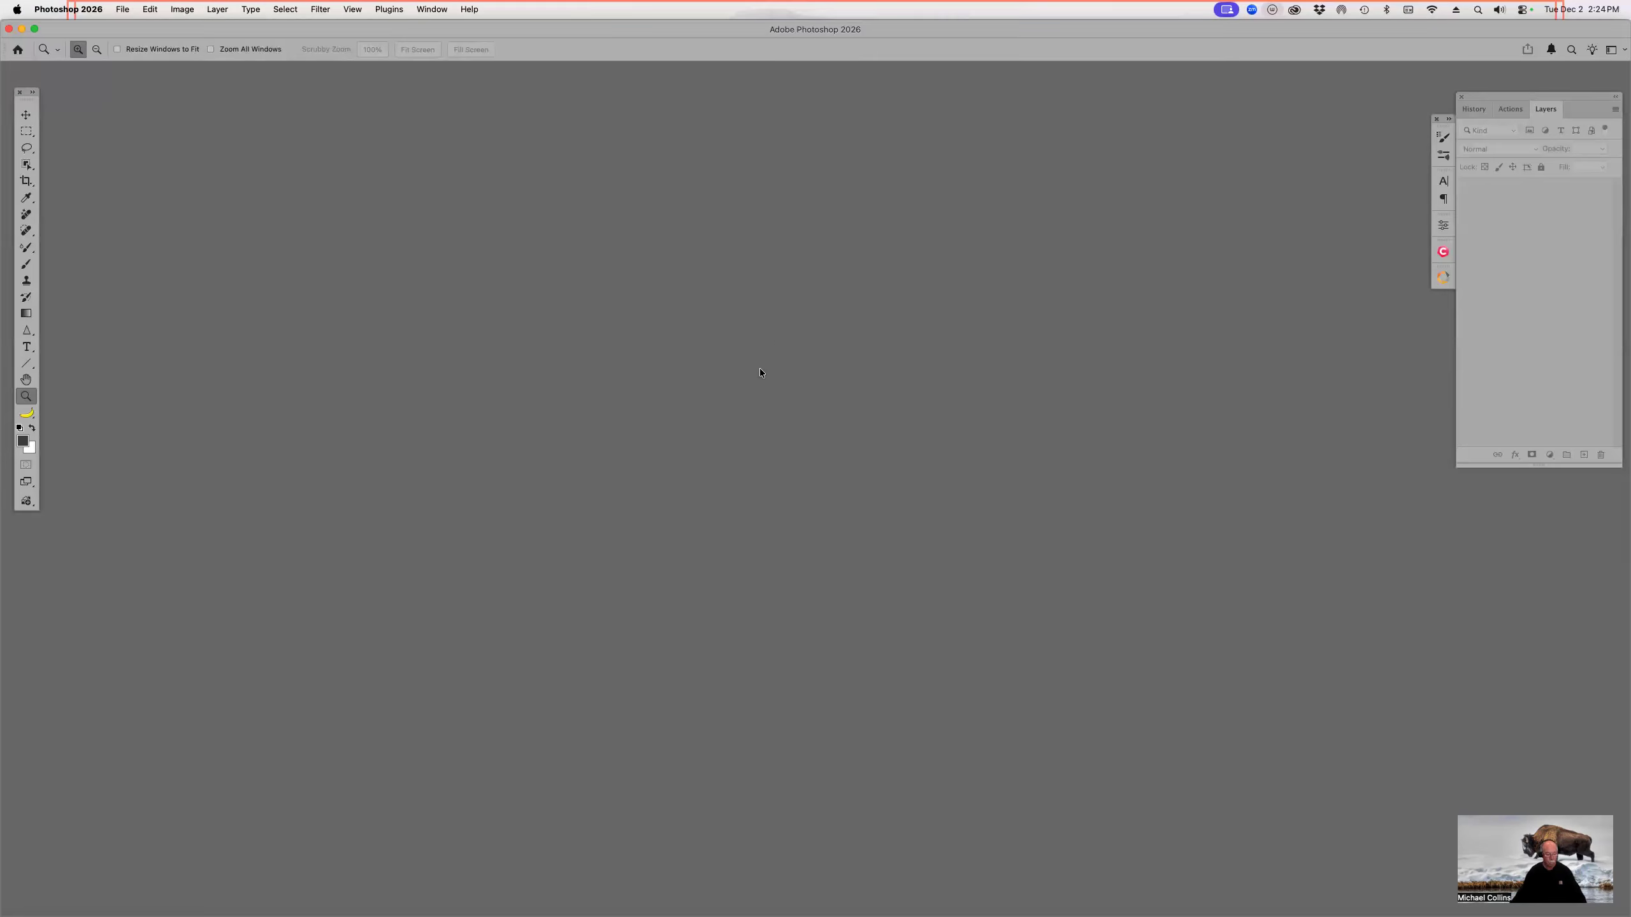
Step: Switch to Adobe Bridge and open 2025 Weiser Rodeo_0161.jpg in Photoshop
{"action": "key", "text": "super+Tab"}
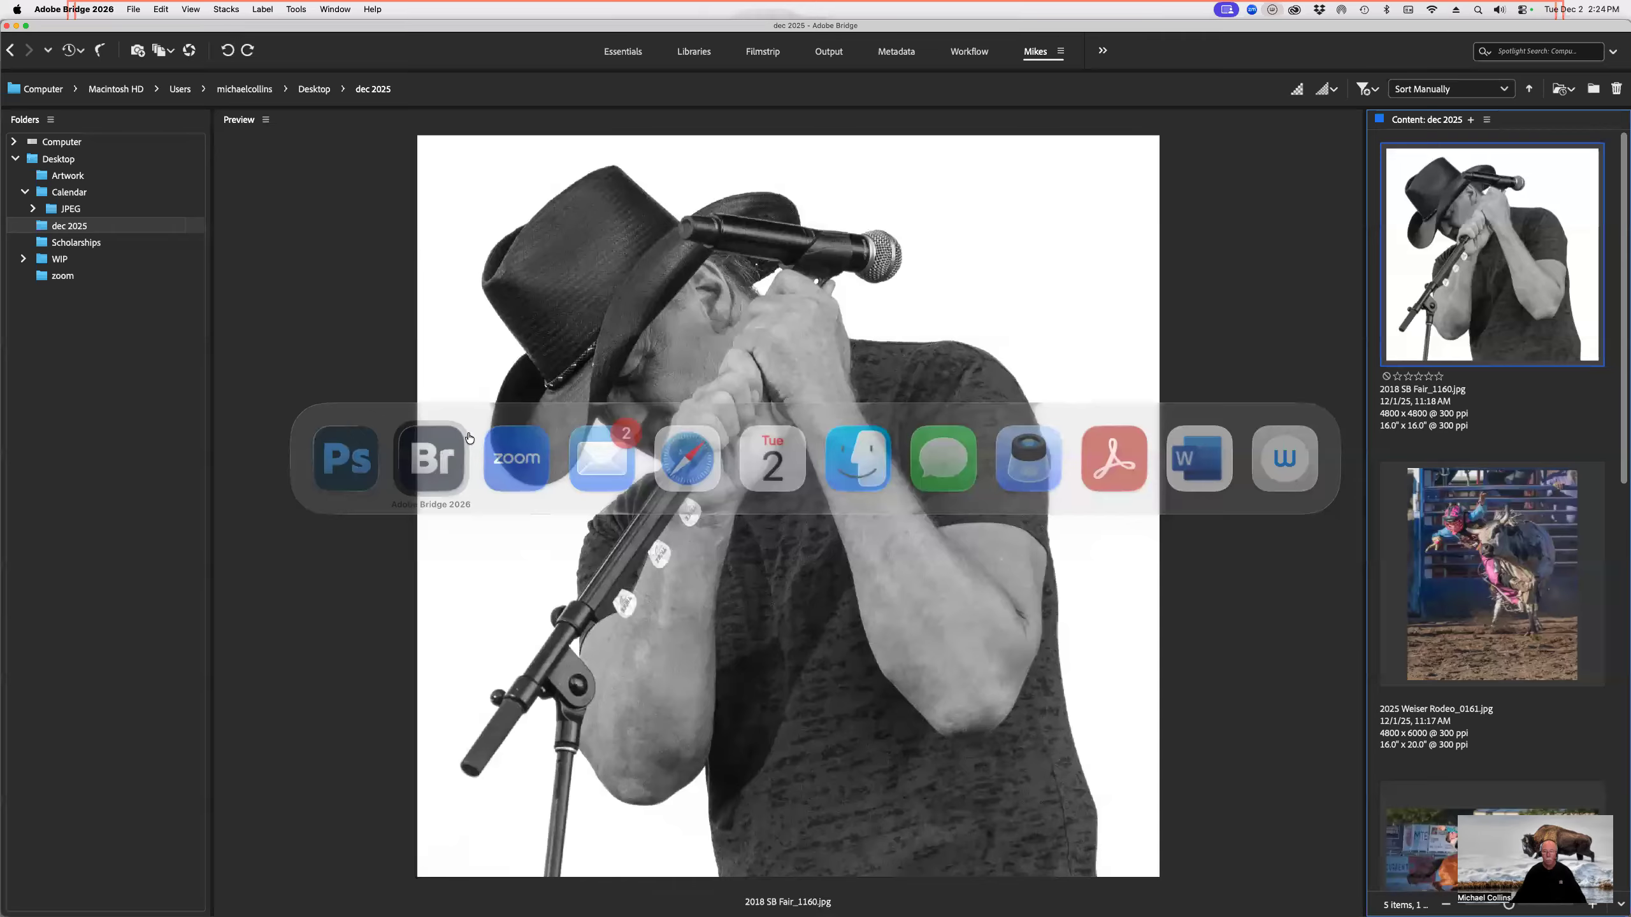
{"action": "left_click", "coordinate": [1453, 580]}
{"action": "double_click", "coordinate": [1453, 581]}
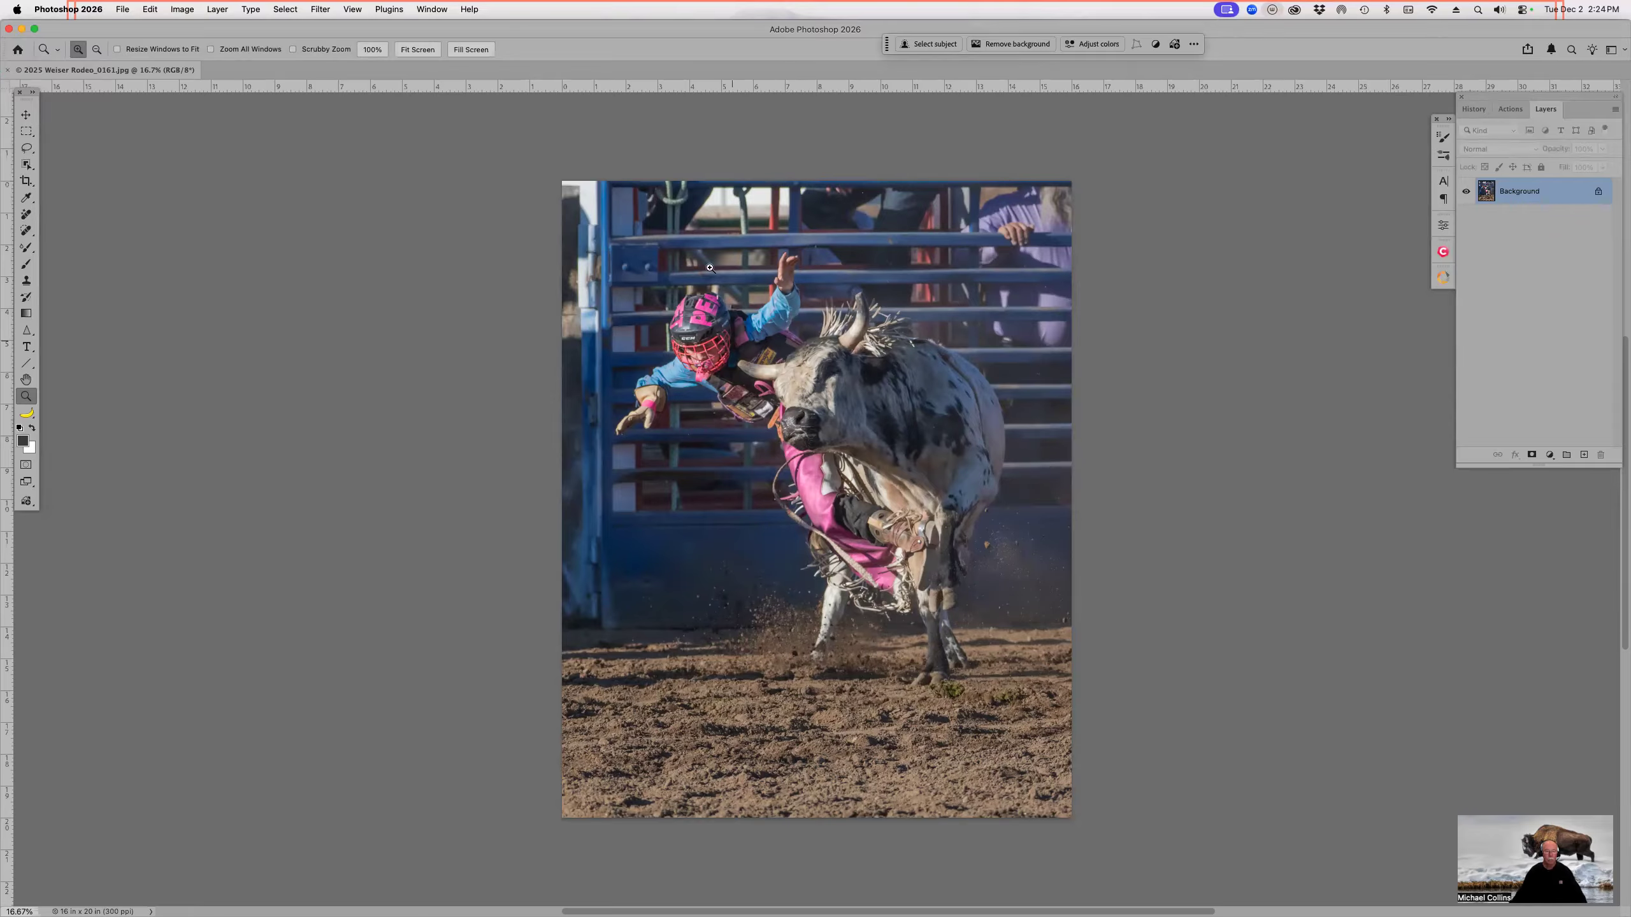
Step: Crop the rodeo photo to 4 × 5 in at 300 px/in, trimming the pale post beside the fence
{"action": "key", "text": "c"}
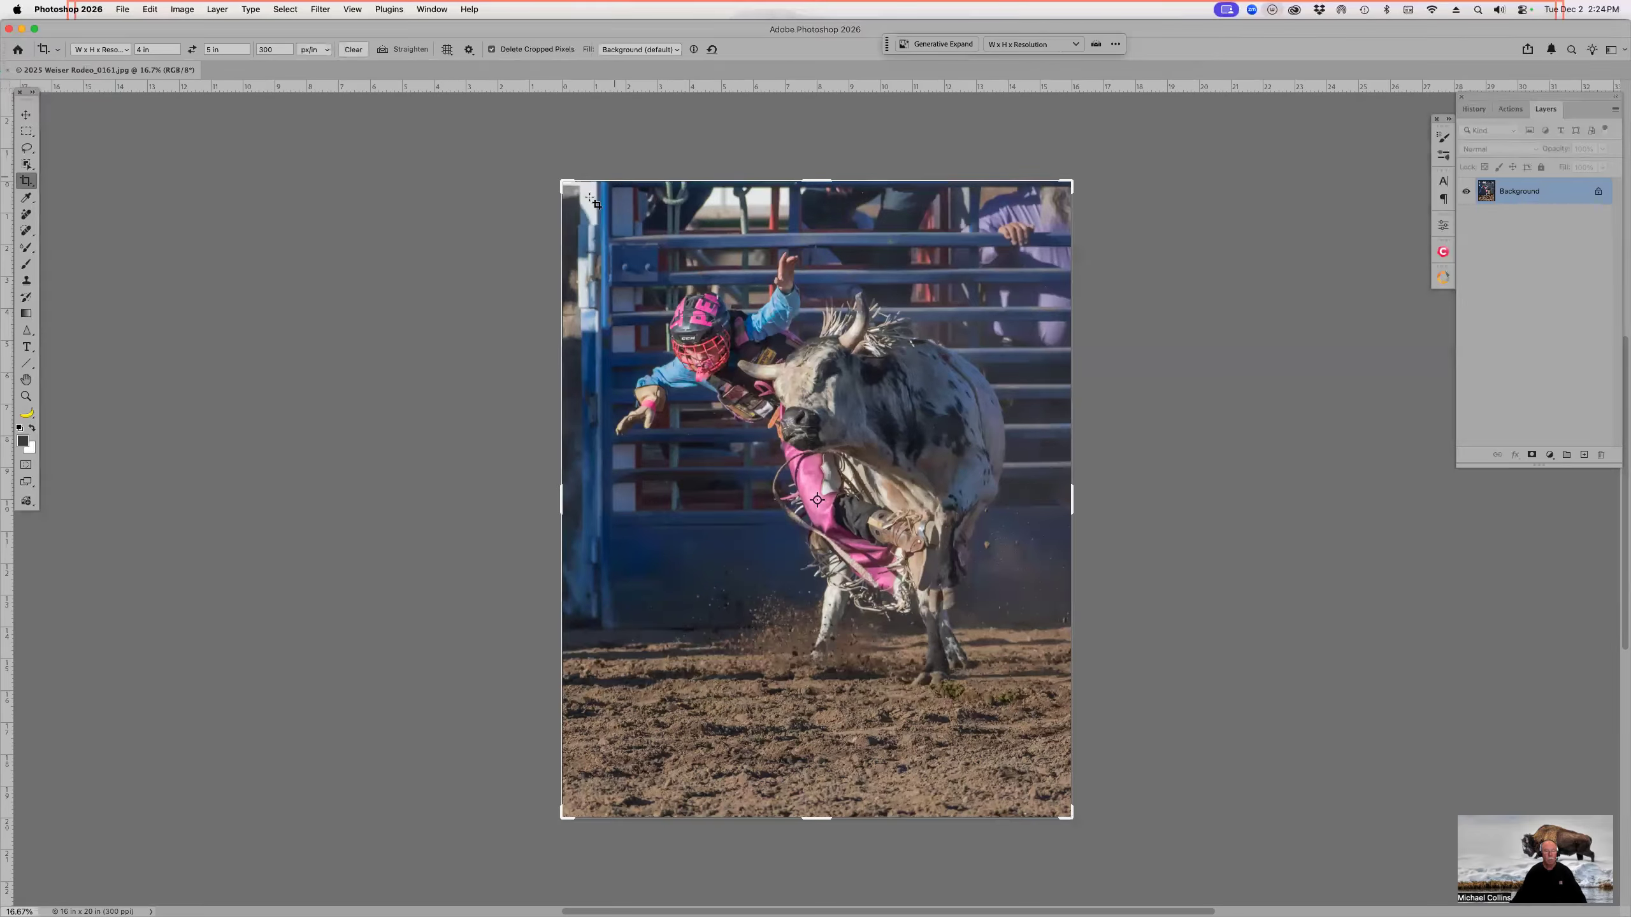
{"action": "left_click_drag", "start_coordinate": [601, 192], "coordinate": [1053, 863]}
{"action": "key", "text": "Return"}
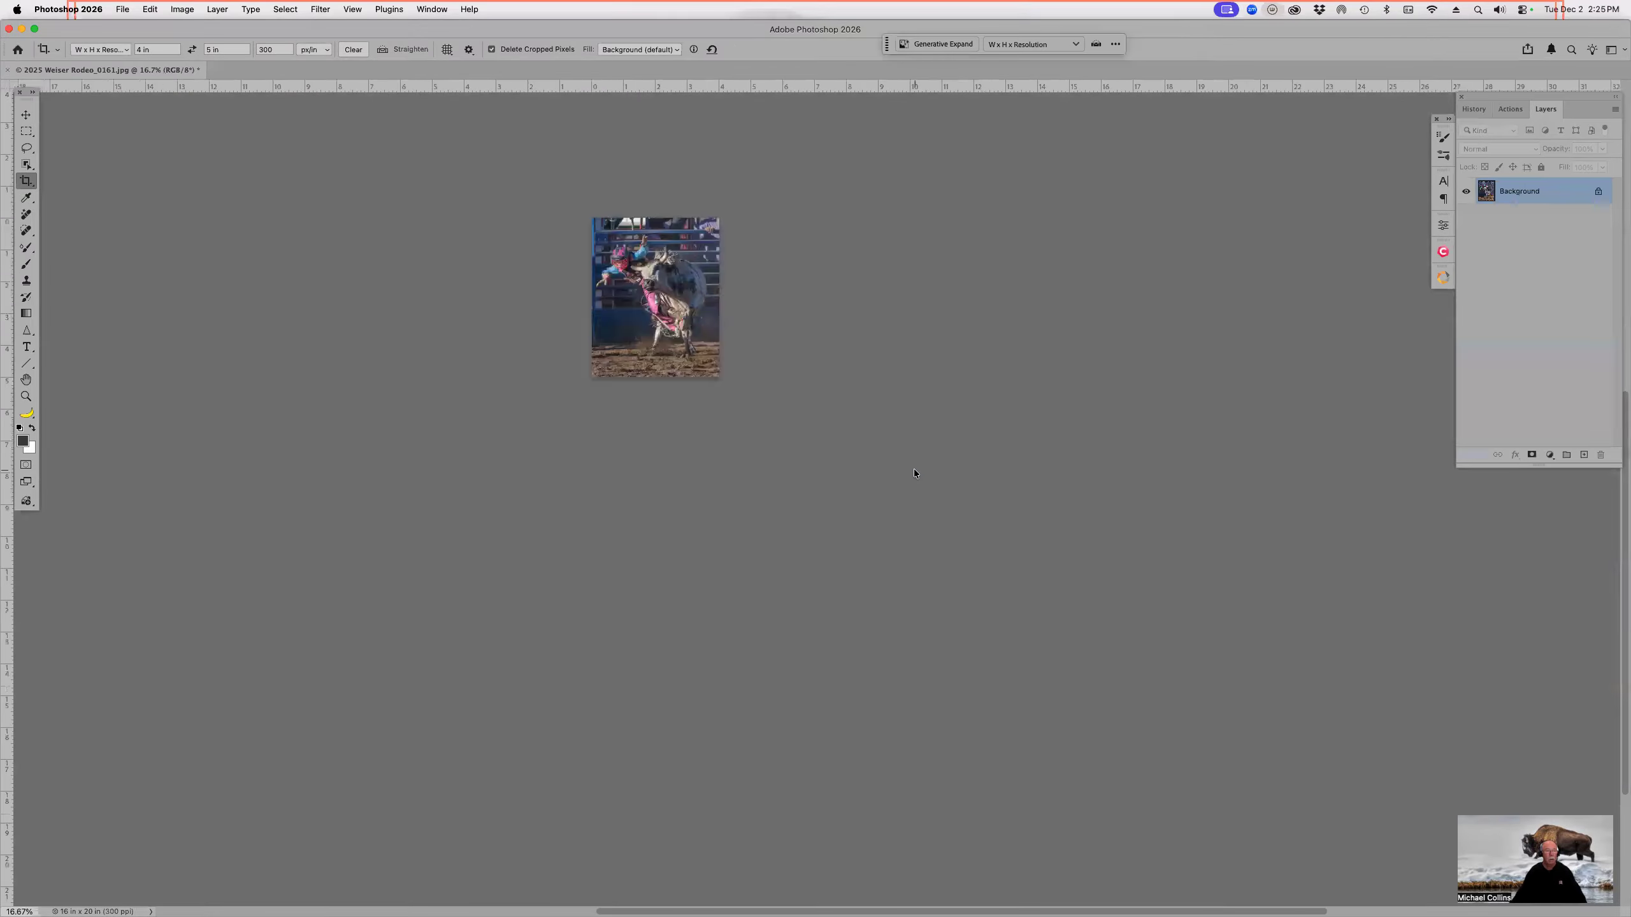
{"action": "key", "text": "super+0"}
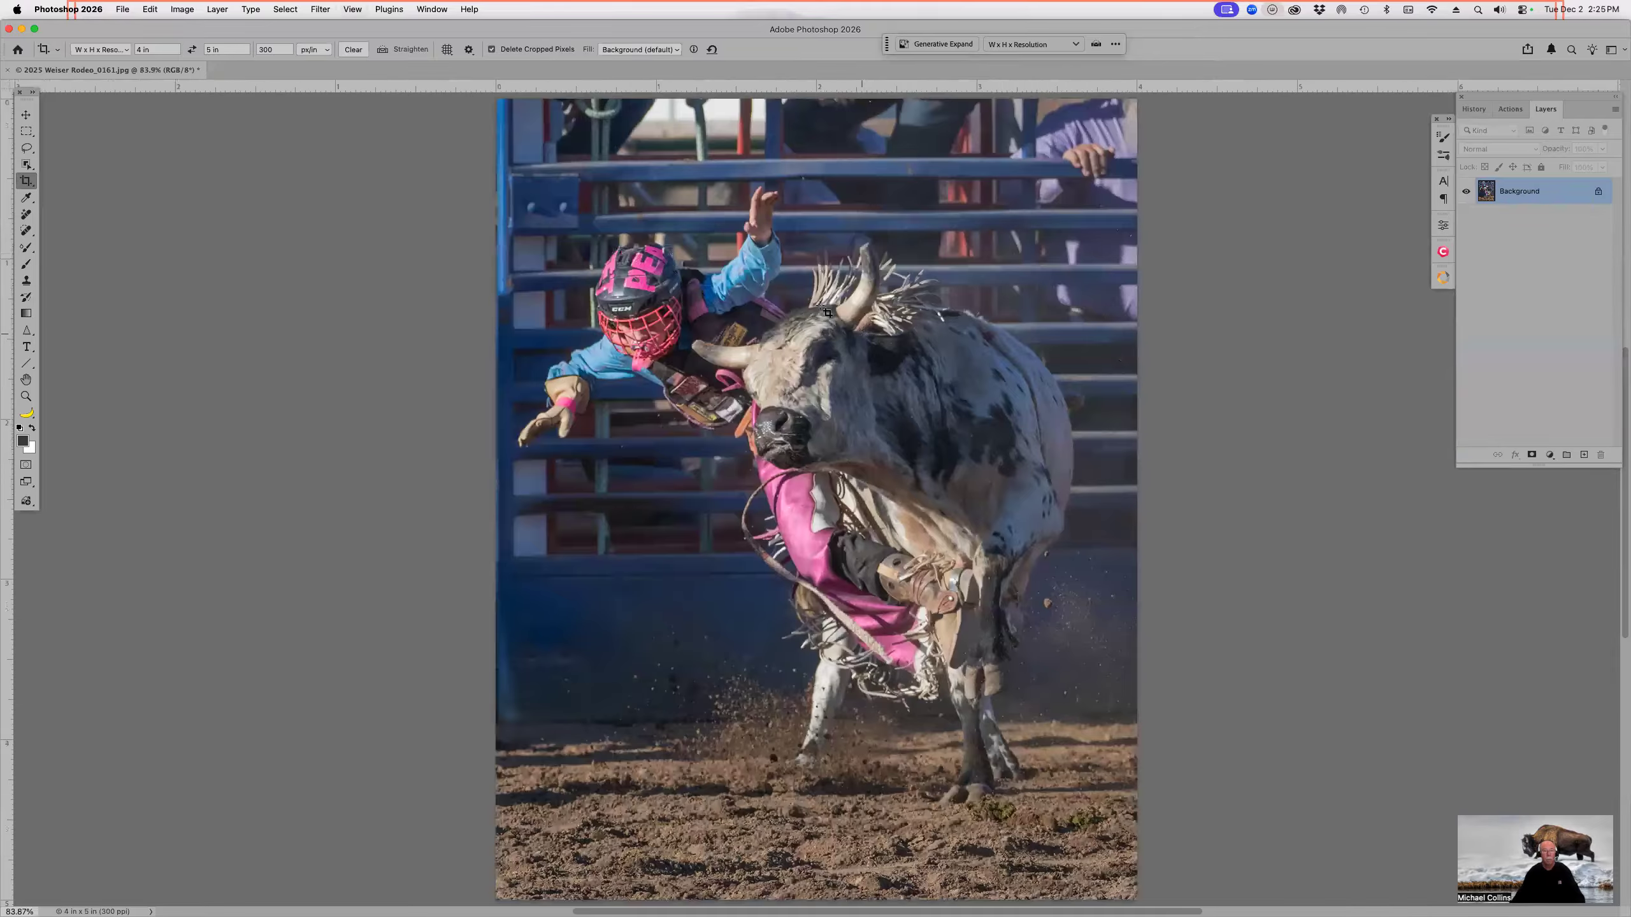
Step: Resize the cropped rodeo photo to 4000 × 5000 pixels and fit it in view with space around it
{"action": "left_click", "coordinate": [183, 9]}
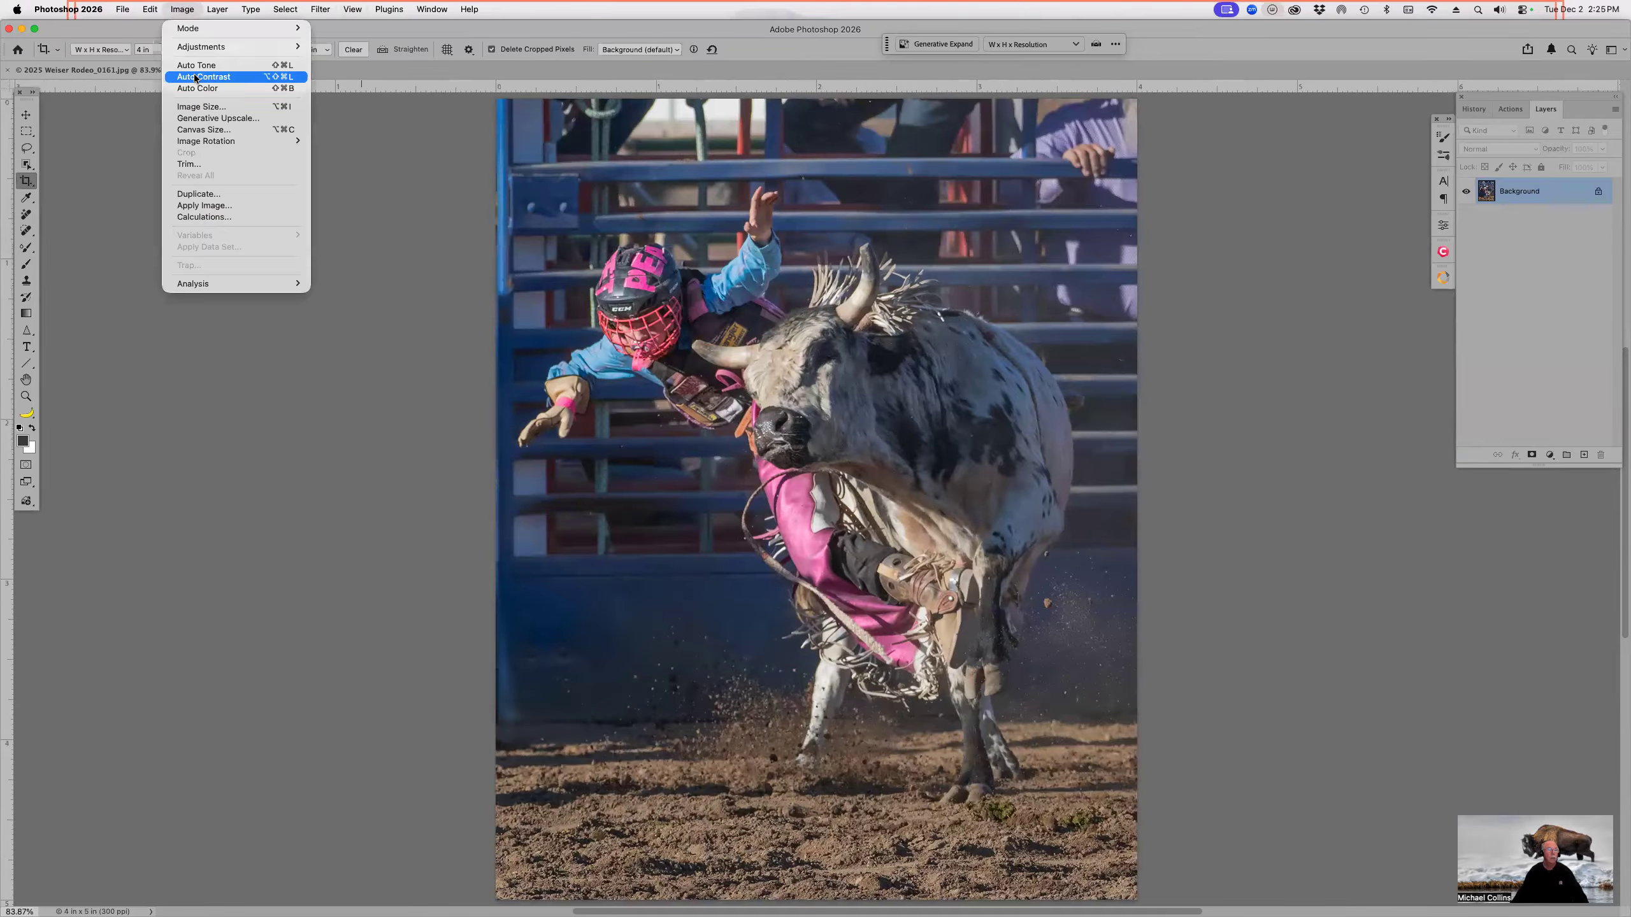
{"action": "left_click", "coordinate": [201, 105]}
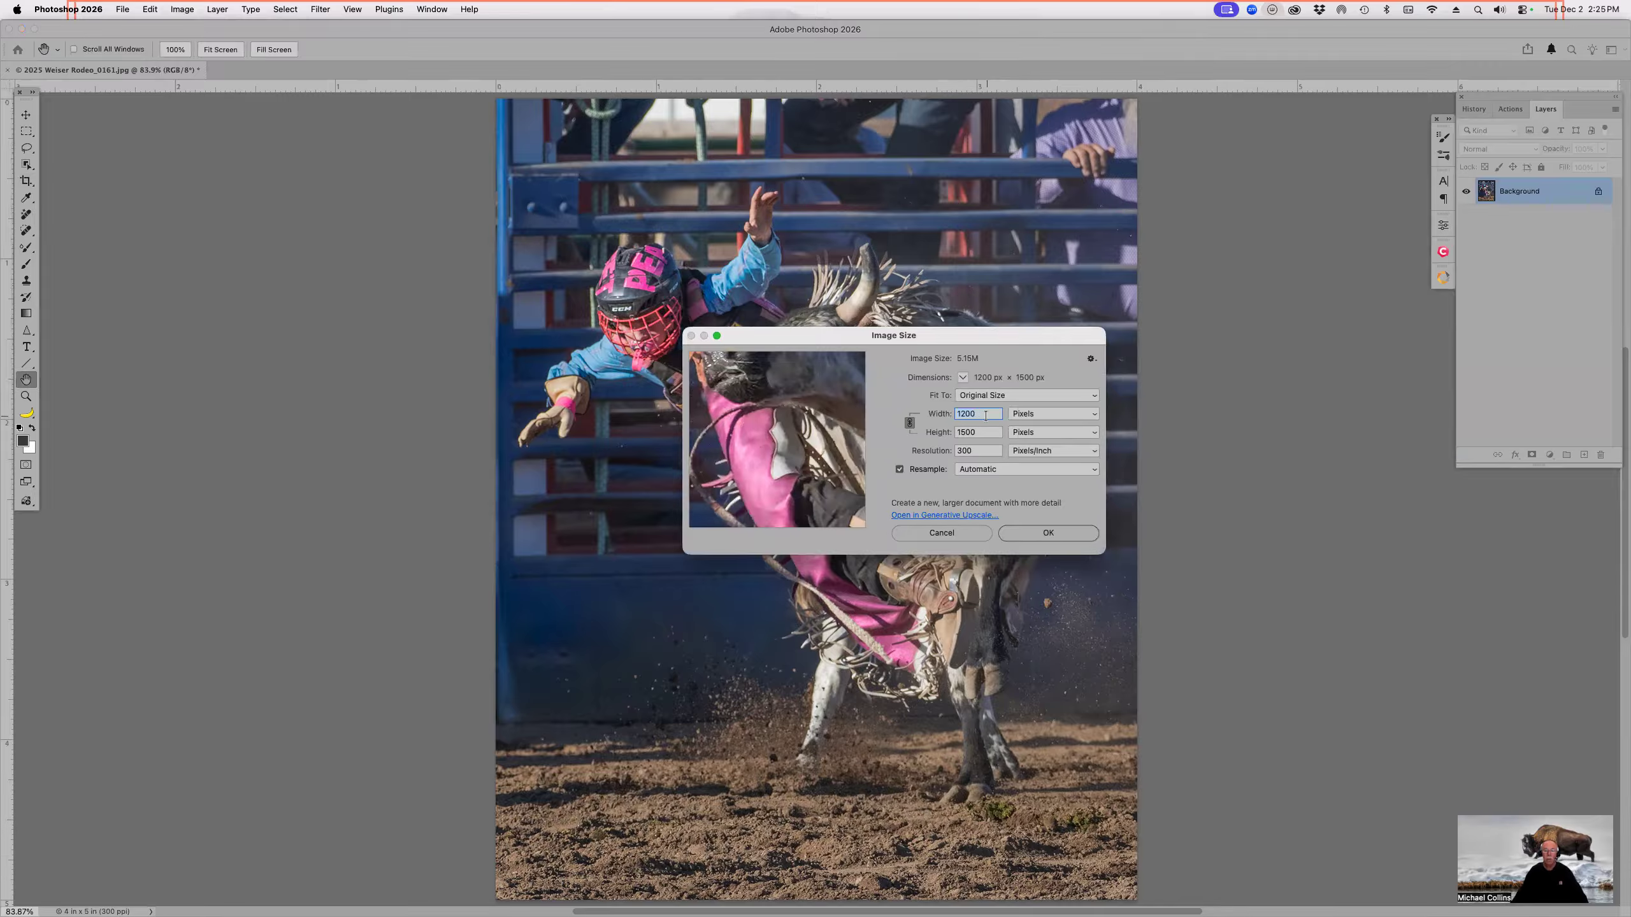
{"action": "type", "text": "4000"}
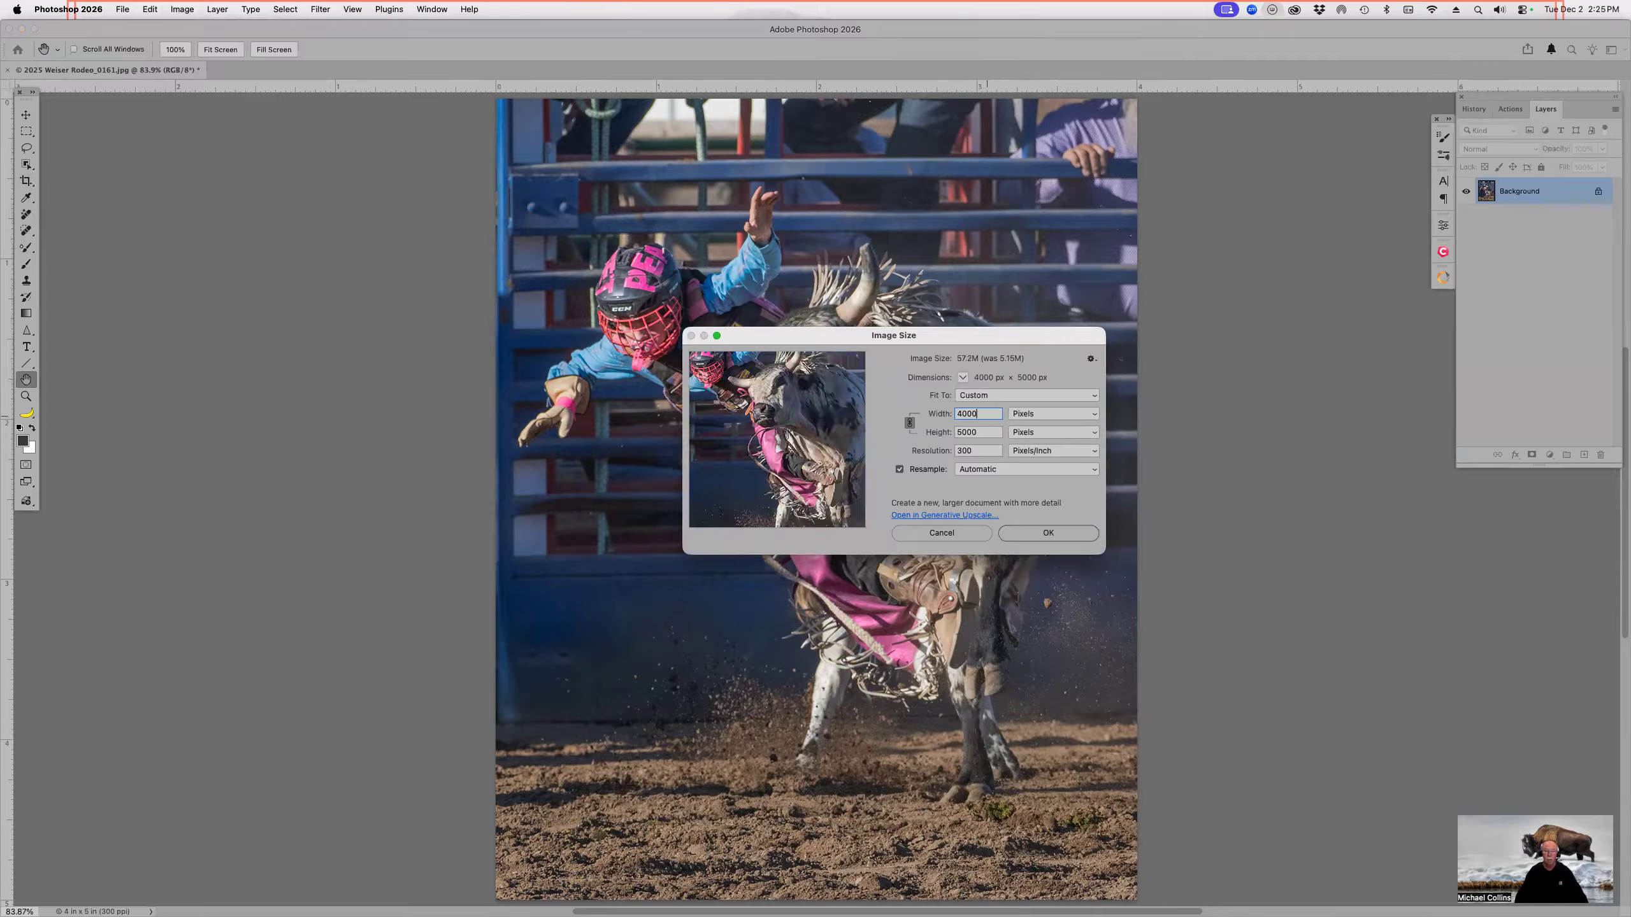
{"action": "key", "text": "Return"}
{"action": "key", "text": "c"}
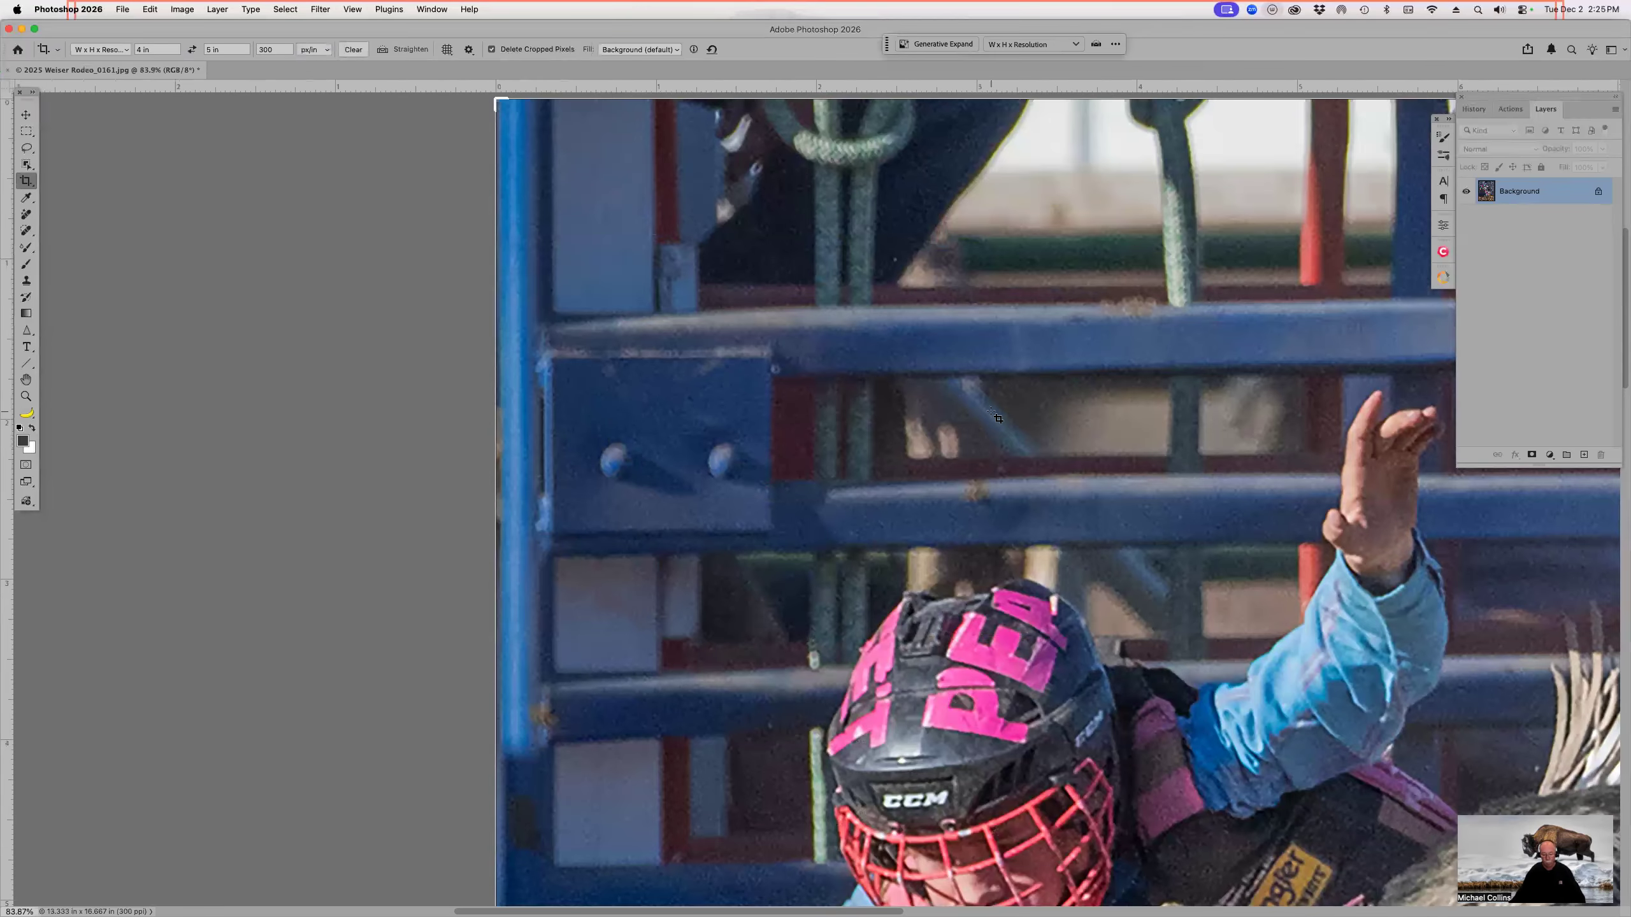
{"action": "key", "text": "super+0"}
{"action": "key", "text": "super+minus"}
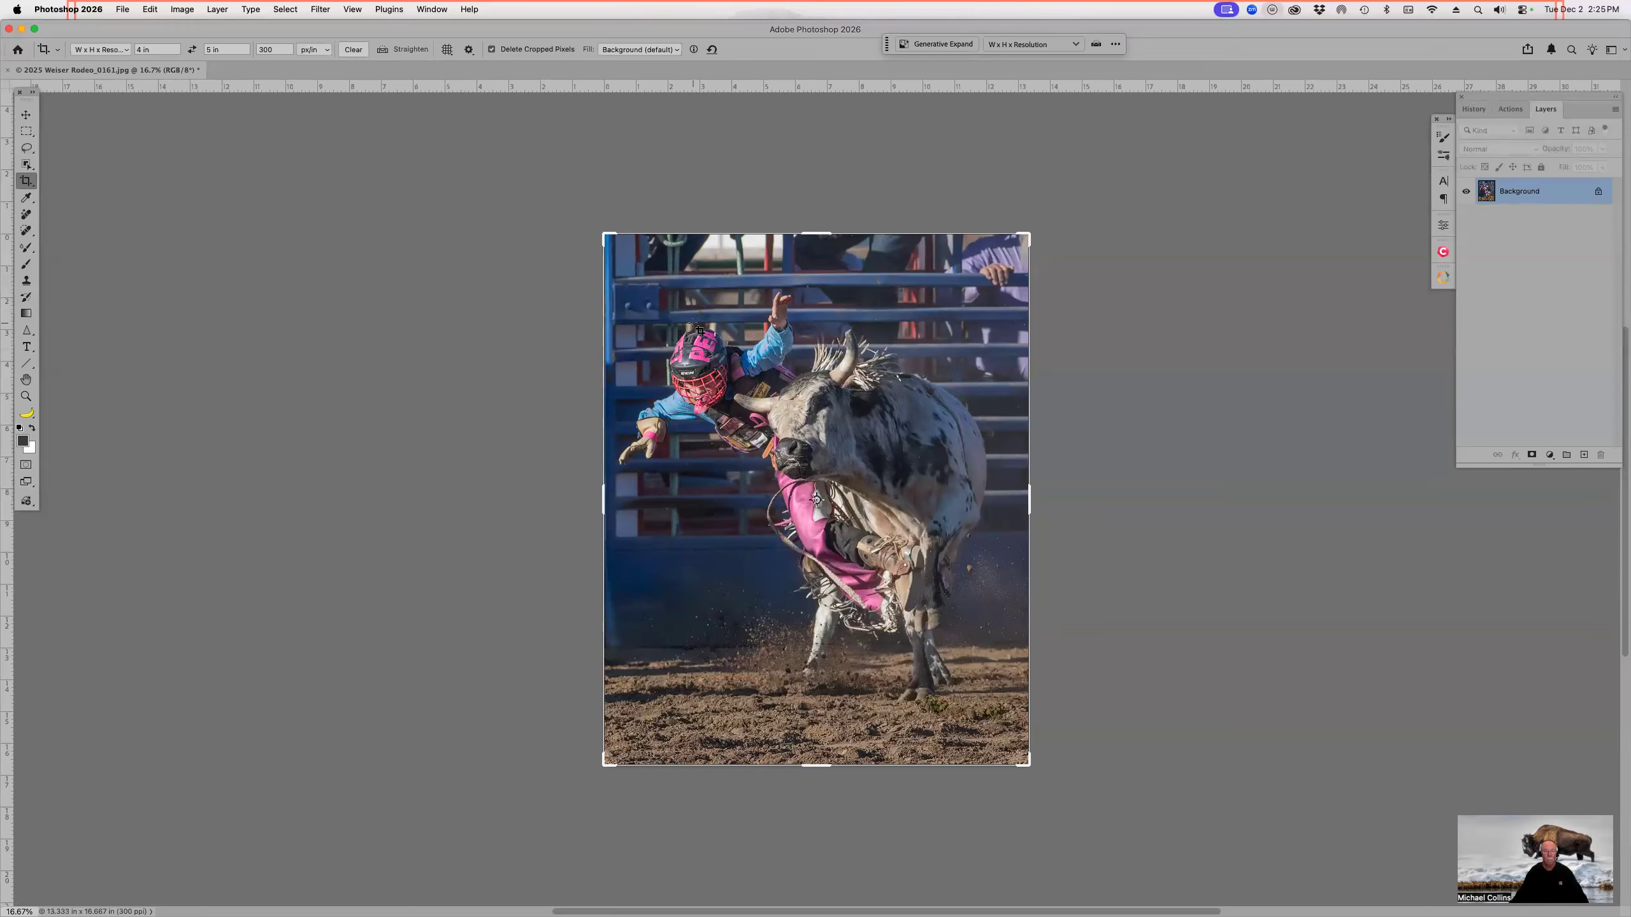
Step: Crop the enlarged rodeo photo again to 4 × 5 in at 300 px/in
{"action": "left_click", "coordinate": [759, 330]}
{"action": "key", "text": "Return"}
{"action": "left_click_drag", "start_coordinate": [661, 276], "coordinate": [931, 271]}
{"action": "key", "text": "Return"}
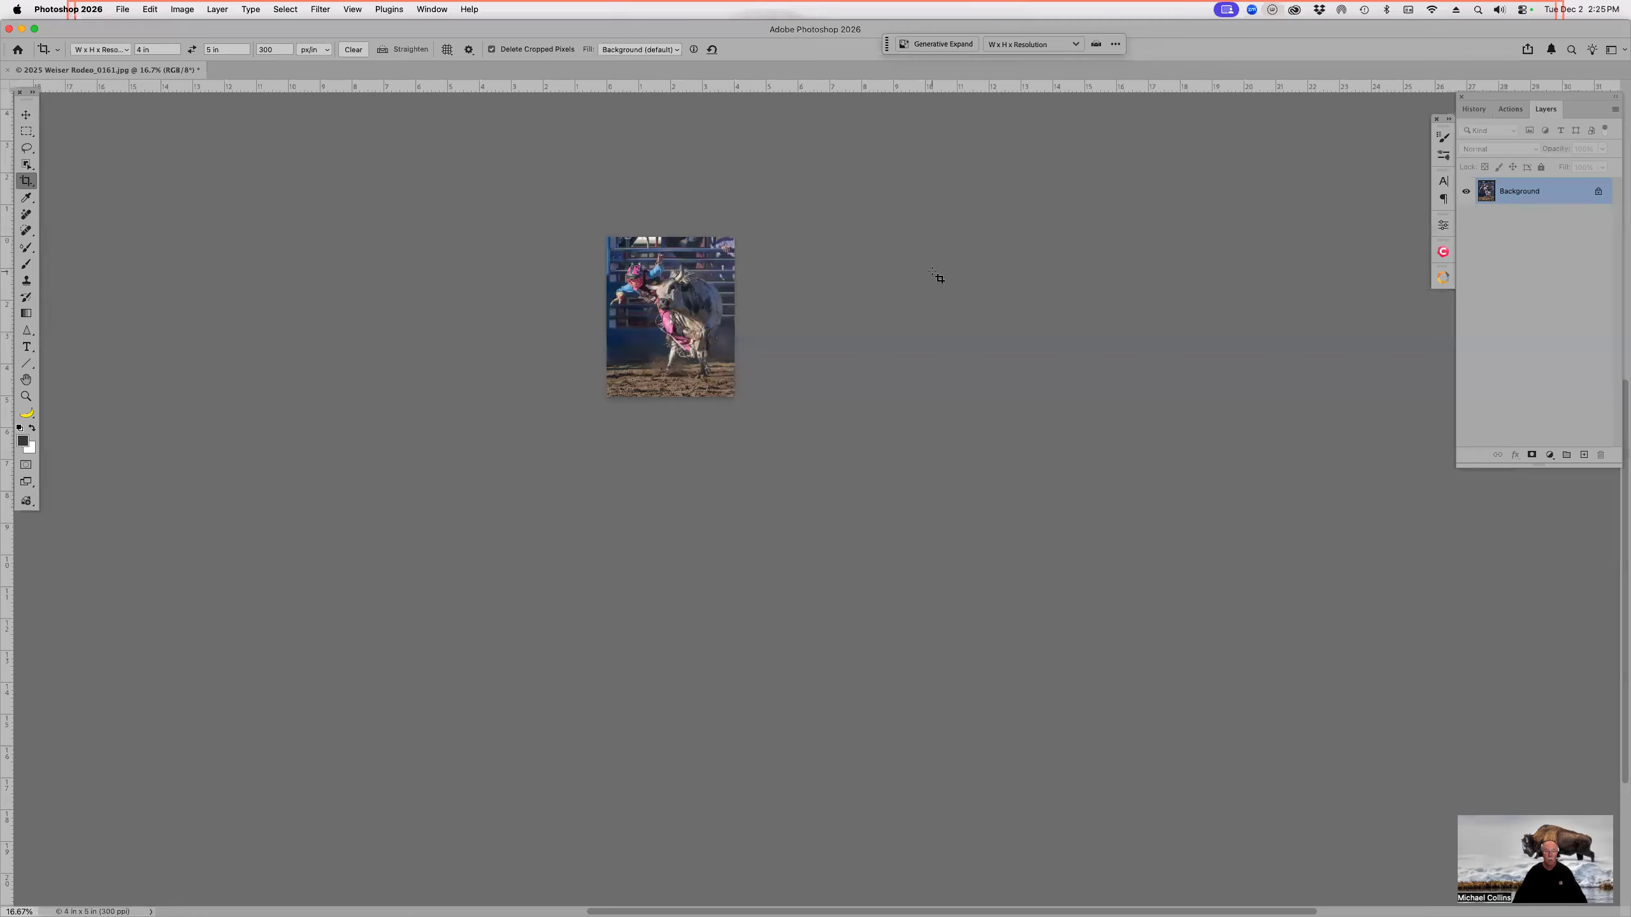
{"action": "key", "text": "super+0"}
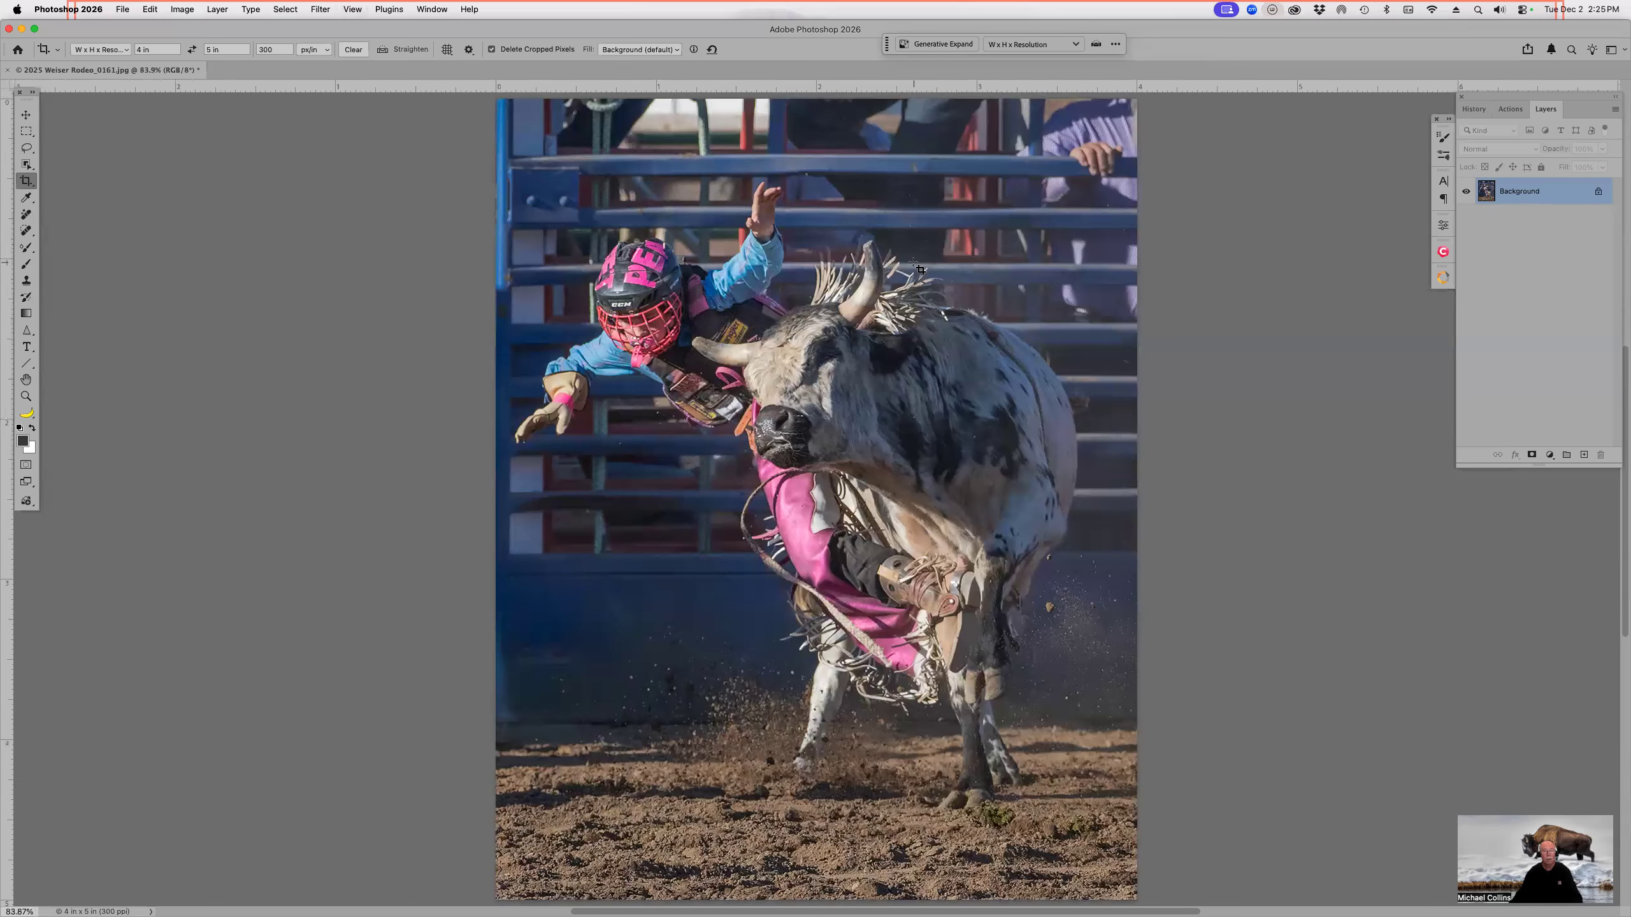
Step: Set the rodeo photo's image size to 4000 × 5000 pixels at 300 pixels/inch
{"action": "left_click", "coordinate": [182, 9]}
{"action": "left_click", "coordinate": [196, 104]}
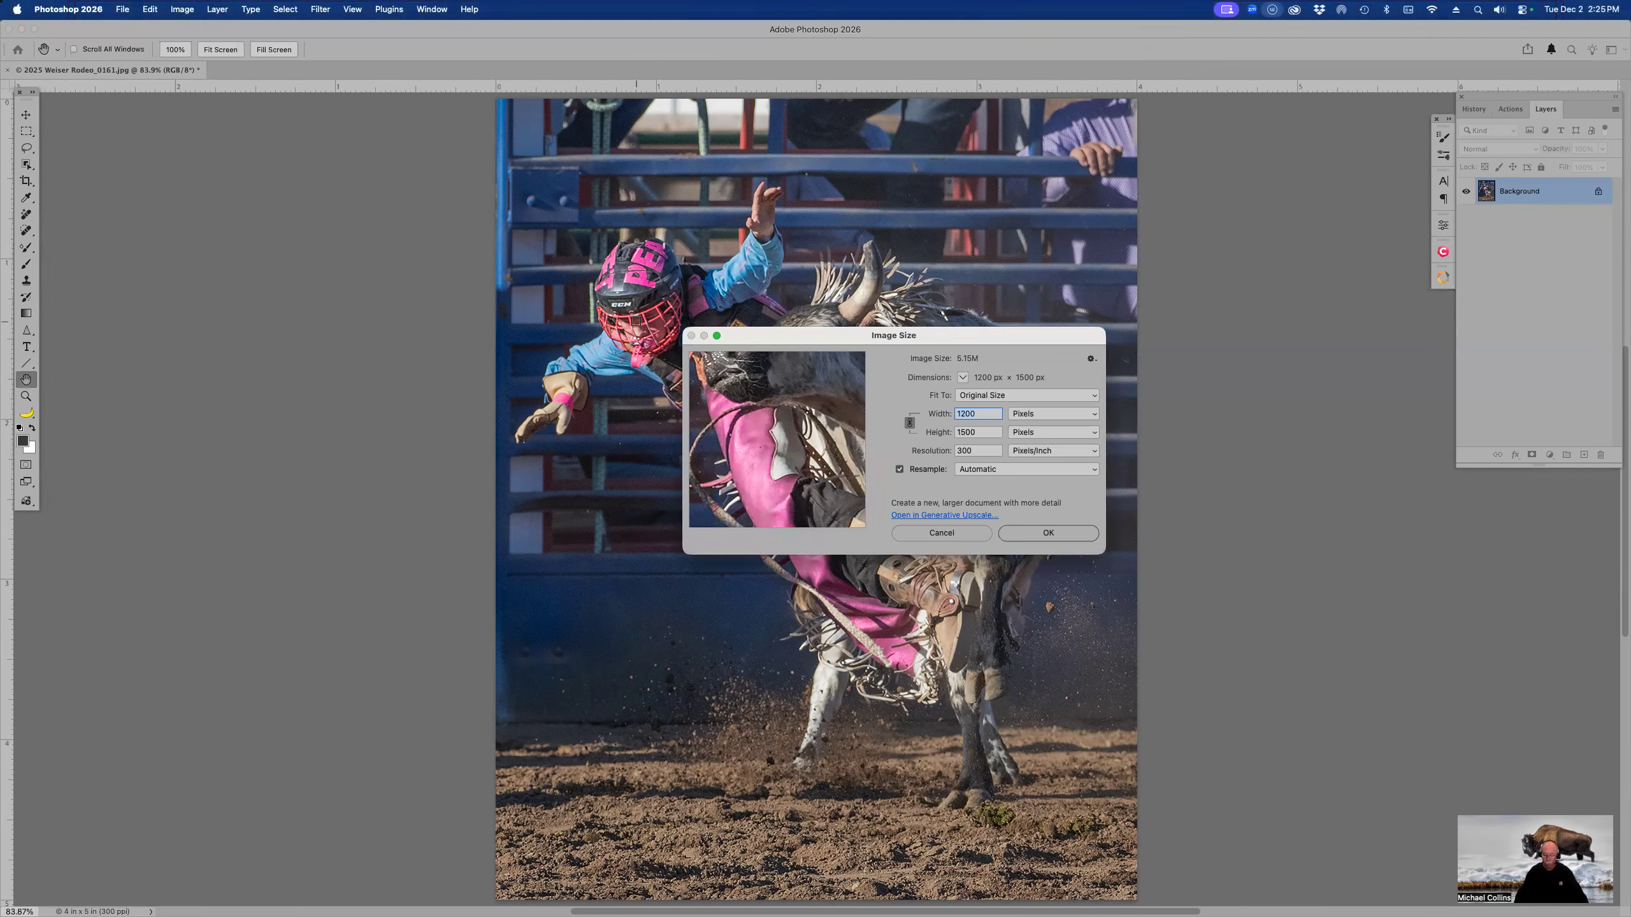
{"action": "type", "text": "4000"}
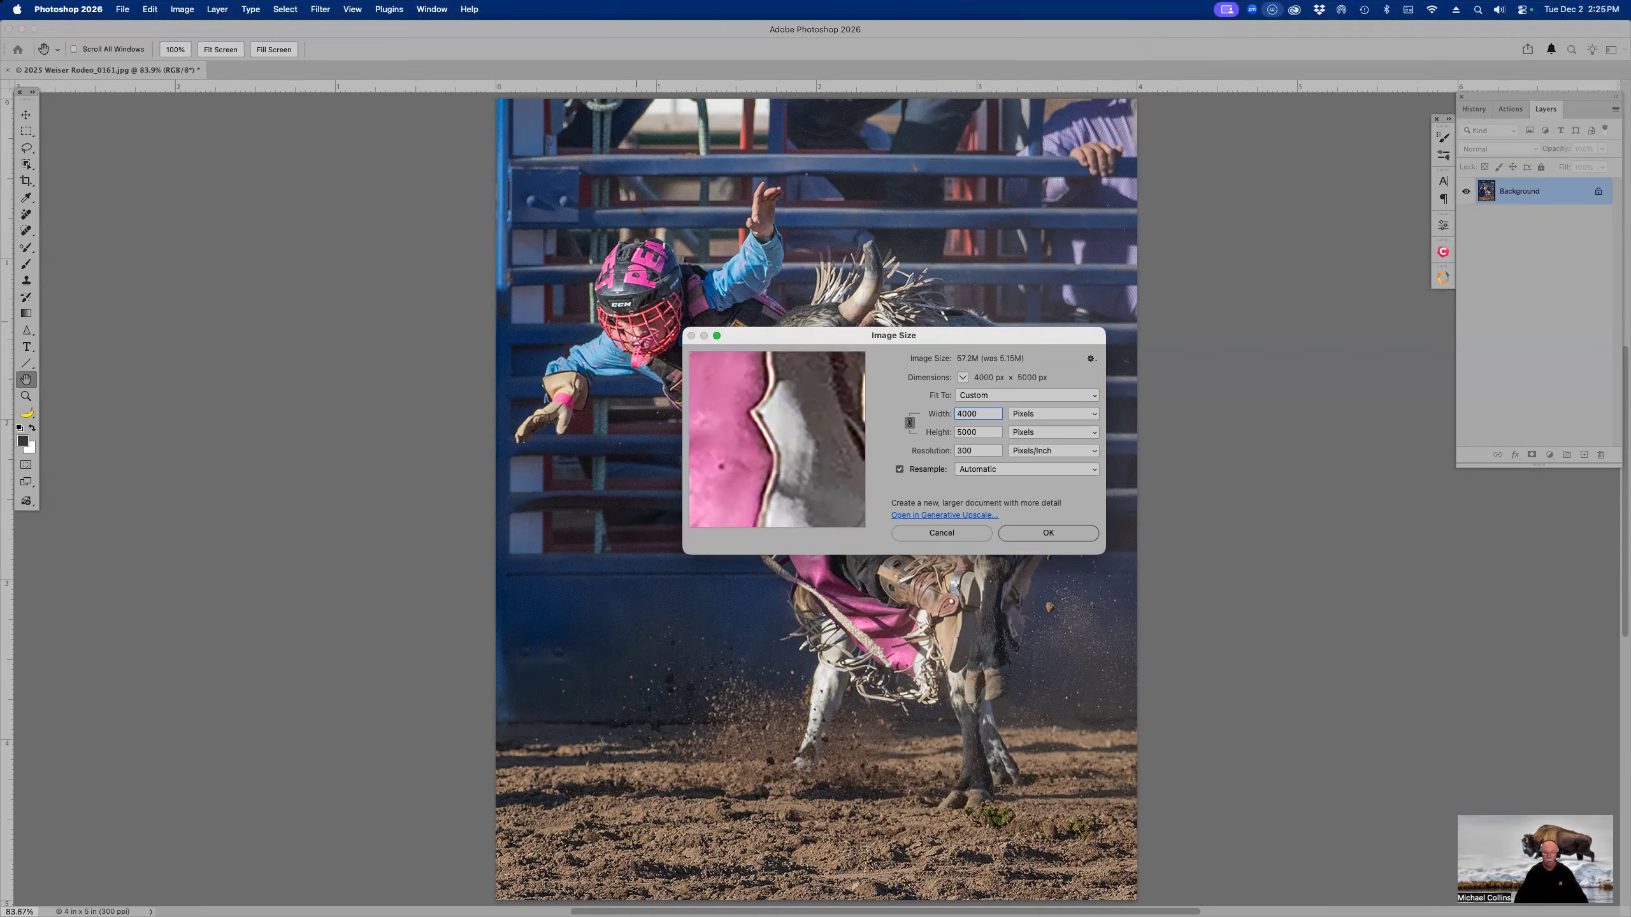
{"action": "key", "text": "Return"}
{"action": "key", "text": "c"}
{"action": "key", "text": "super+0"}
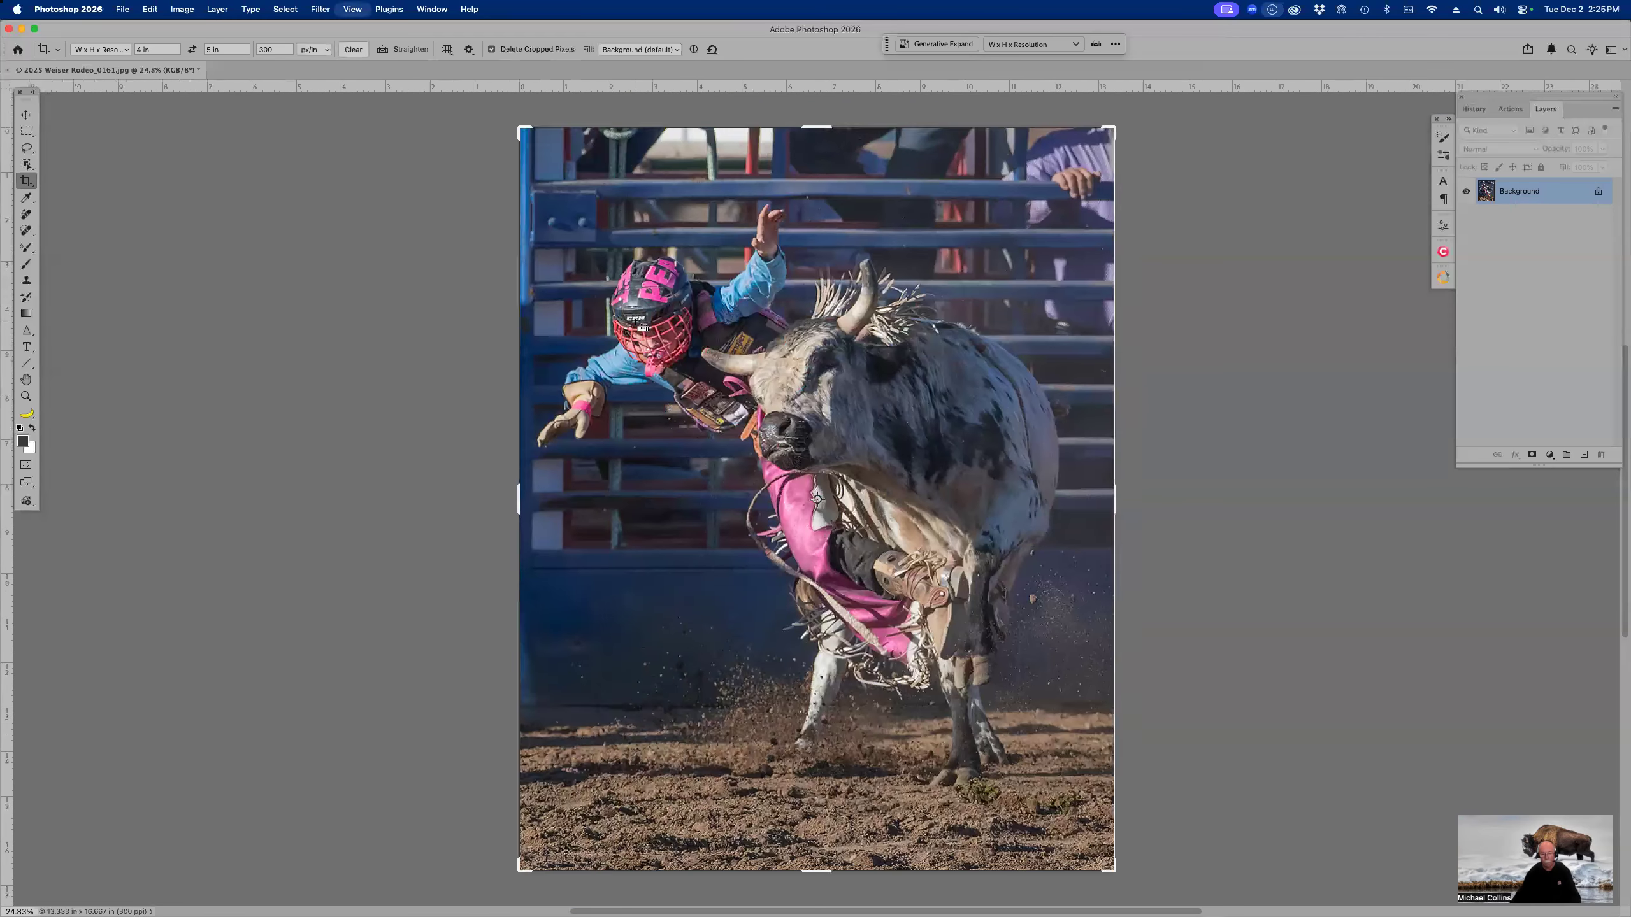
{"action": "key", "text": "super+minus"}
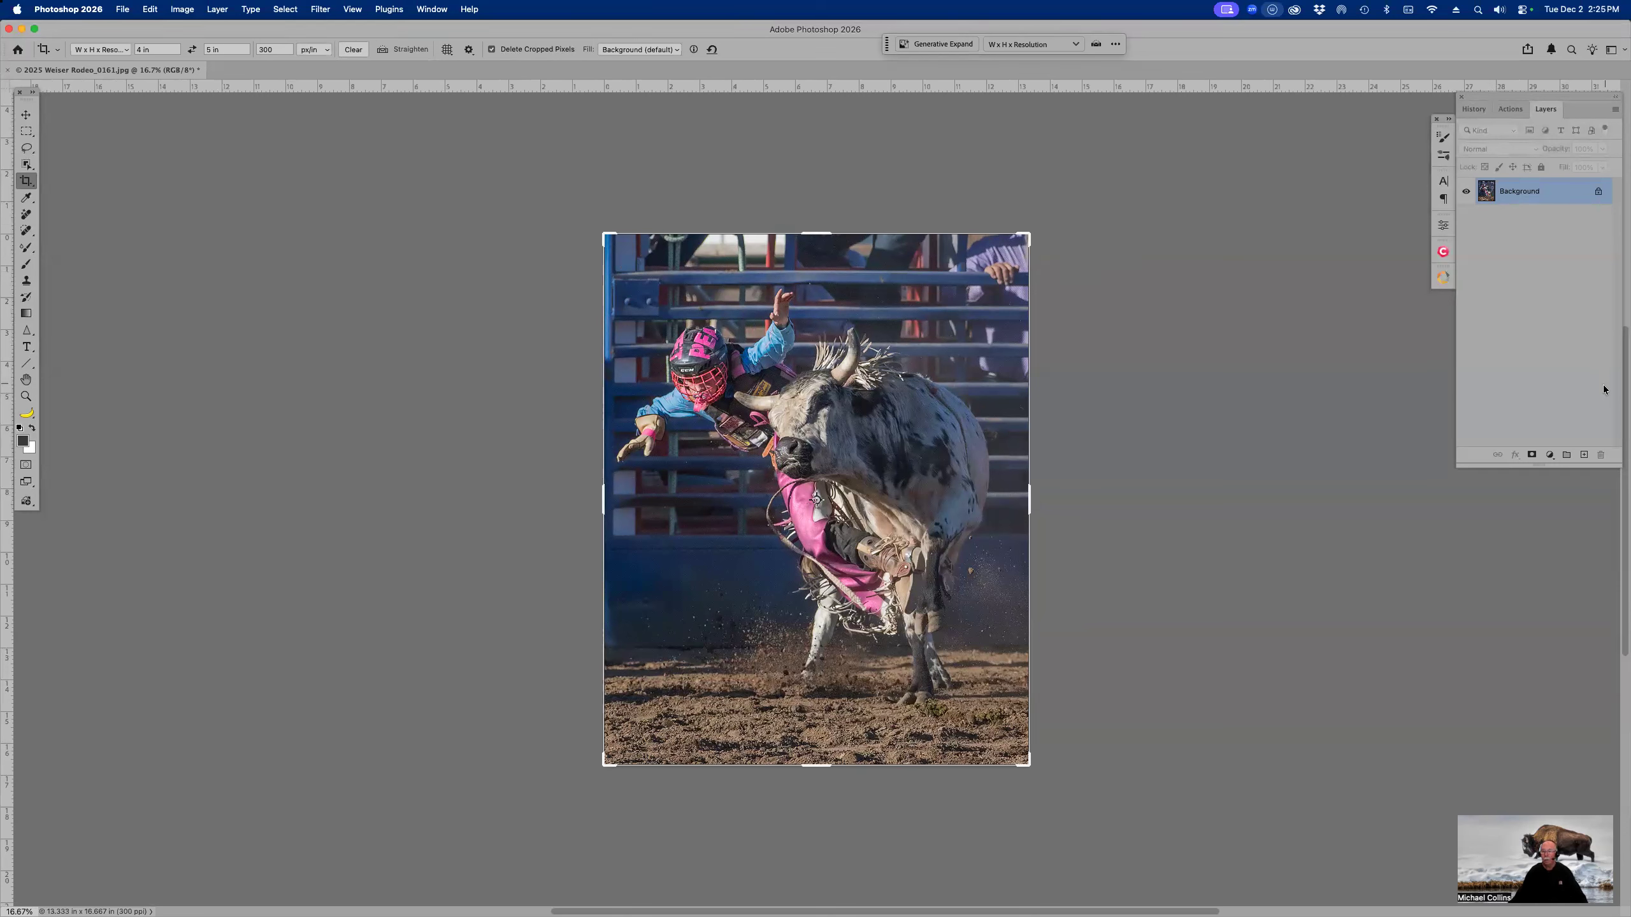
Step: Duplicate the rodeo photo onto a new layer and, with the Background selected, enter a relative canvas enlargement of 2 inches in width and height
{"action": "key", "text": "super+j"}
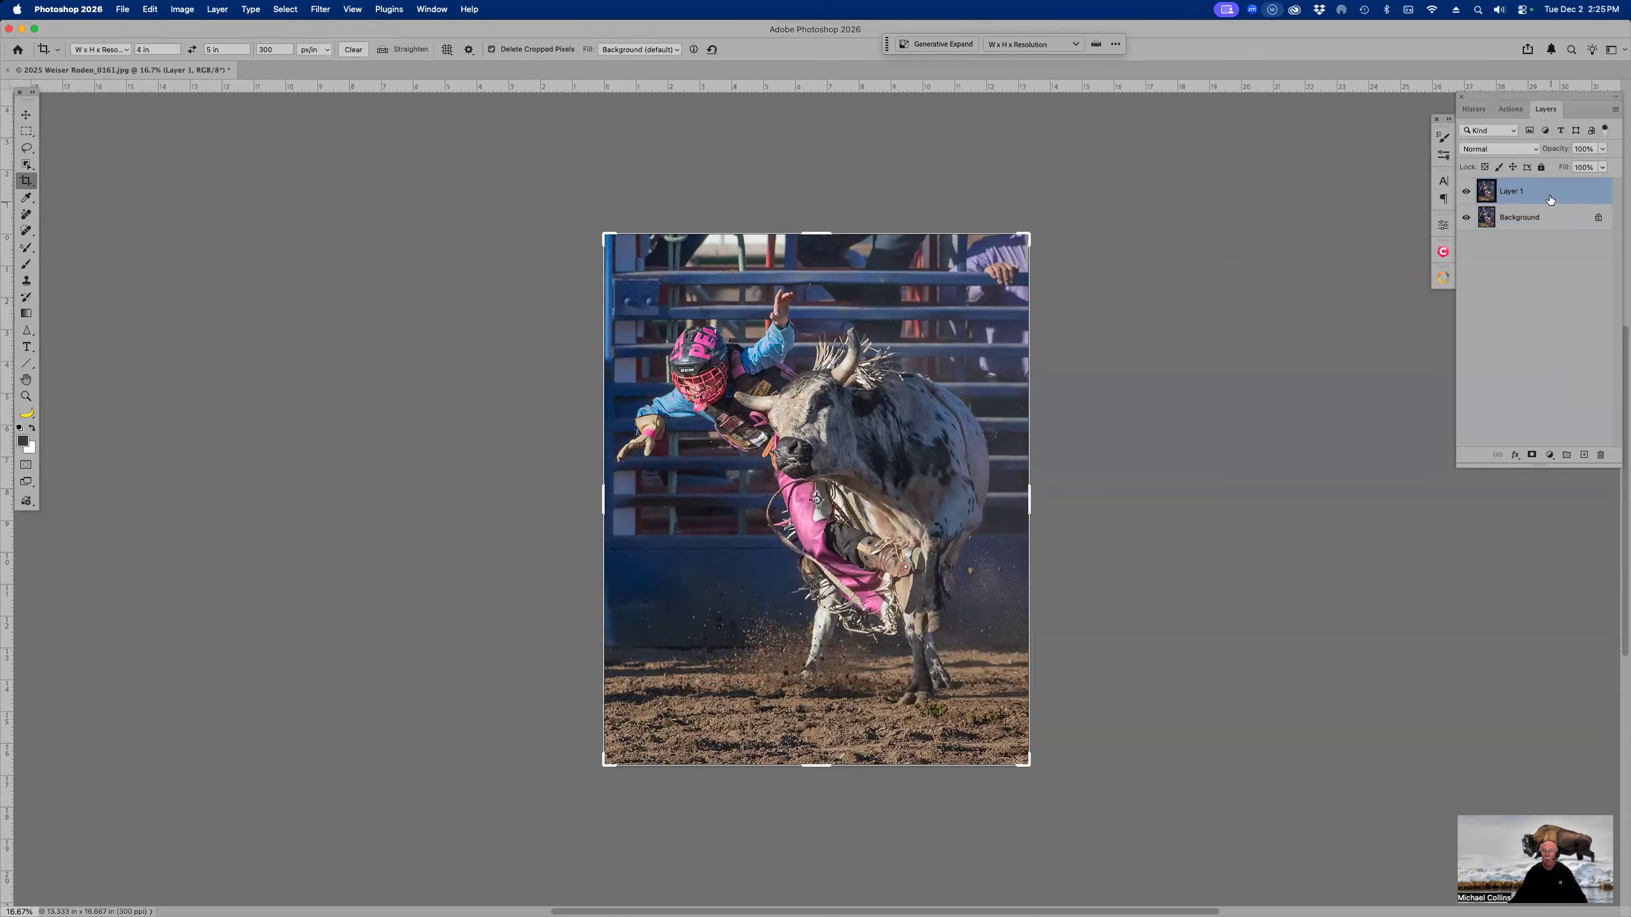
{"action": "left_click", "coordinate": [1527, 221]}
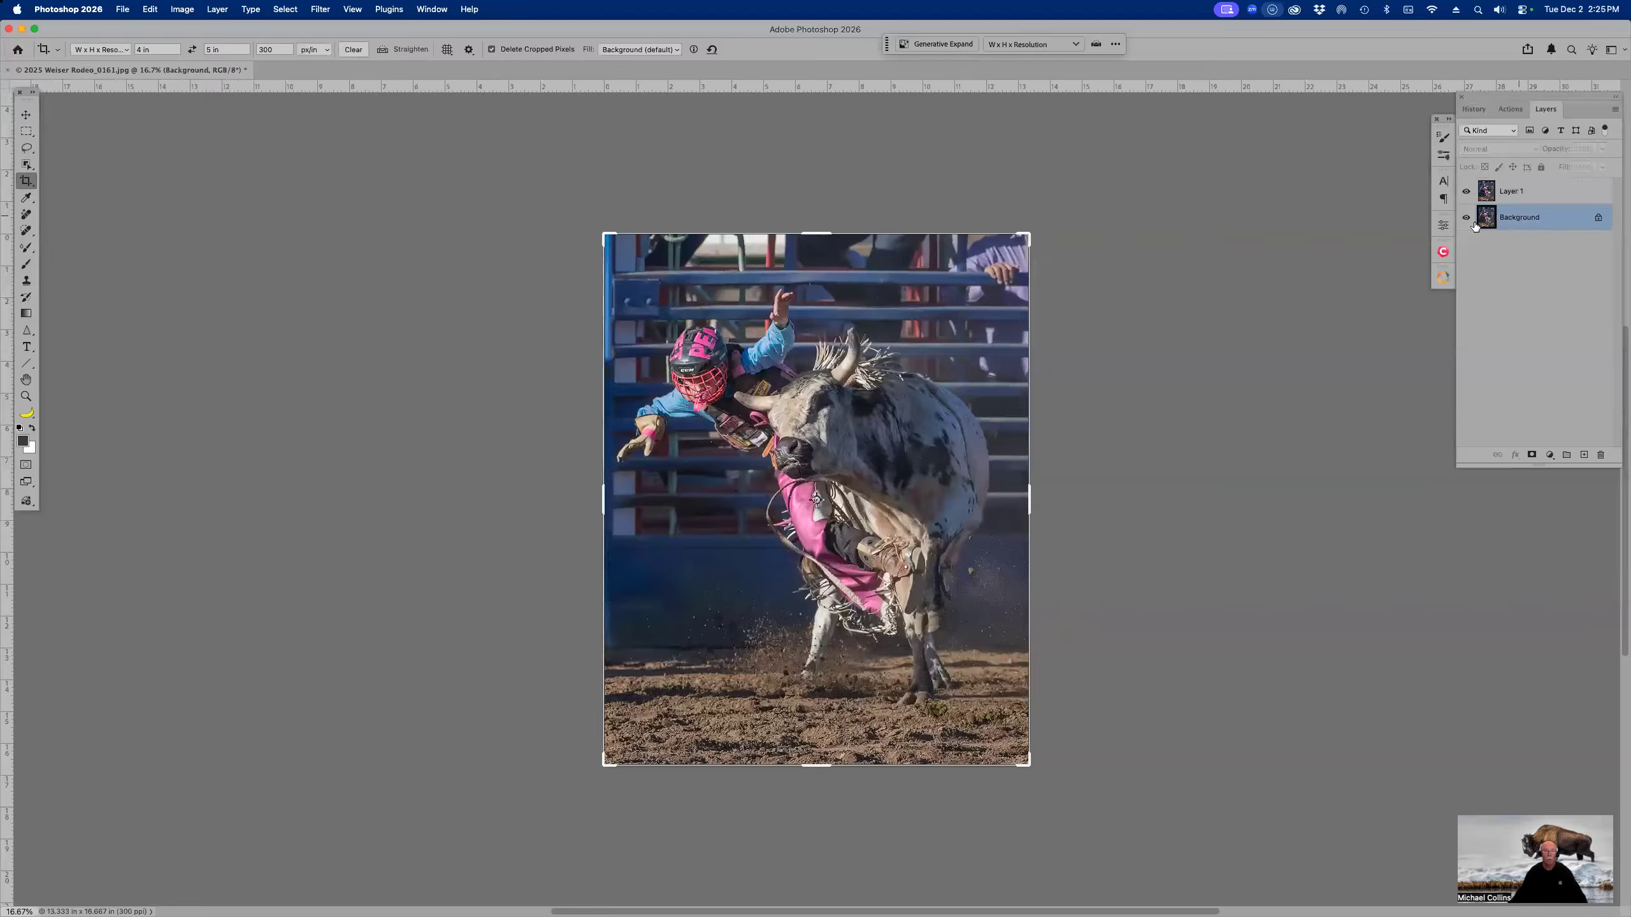
{"action": "left_click", "coordinate": [177, 10]}
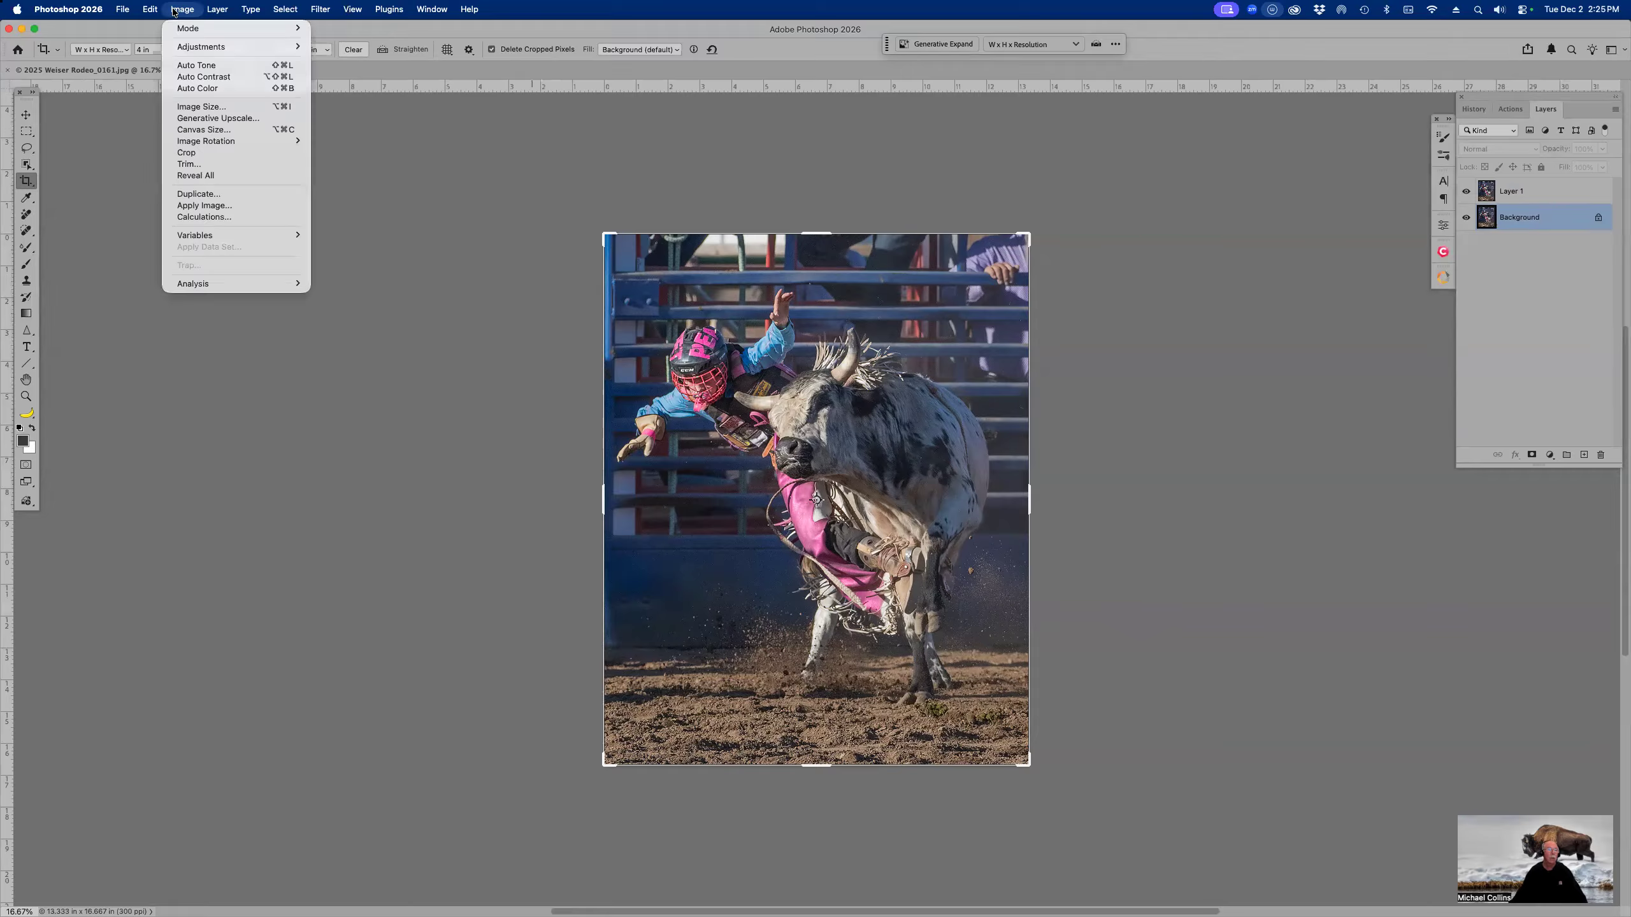
{"action": "left_click", "coordinate": [192, 131]}
{"action": "type", "text": "2"}
{"action": "key", "text": "Tab"}
{"action": "key", "text": "Tab"}
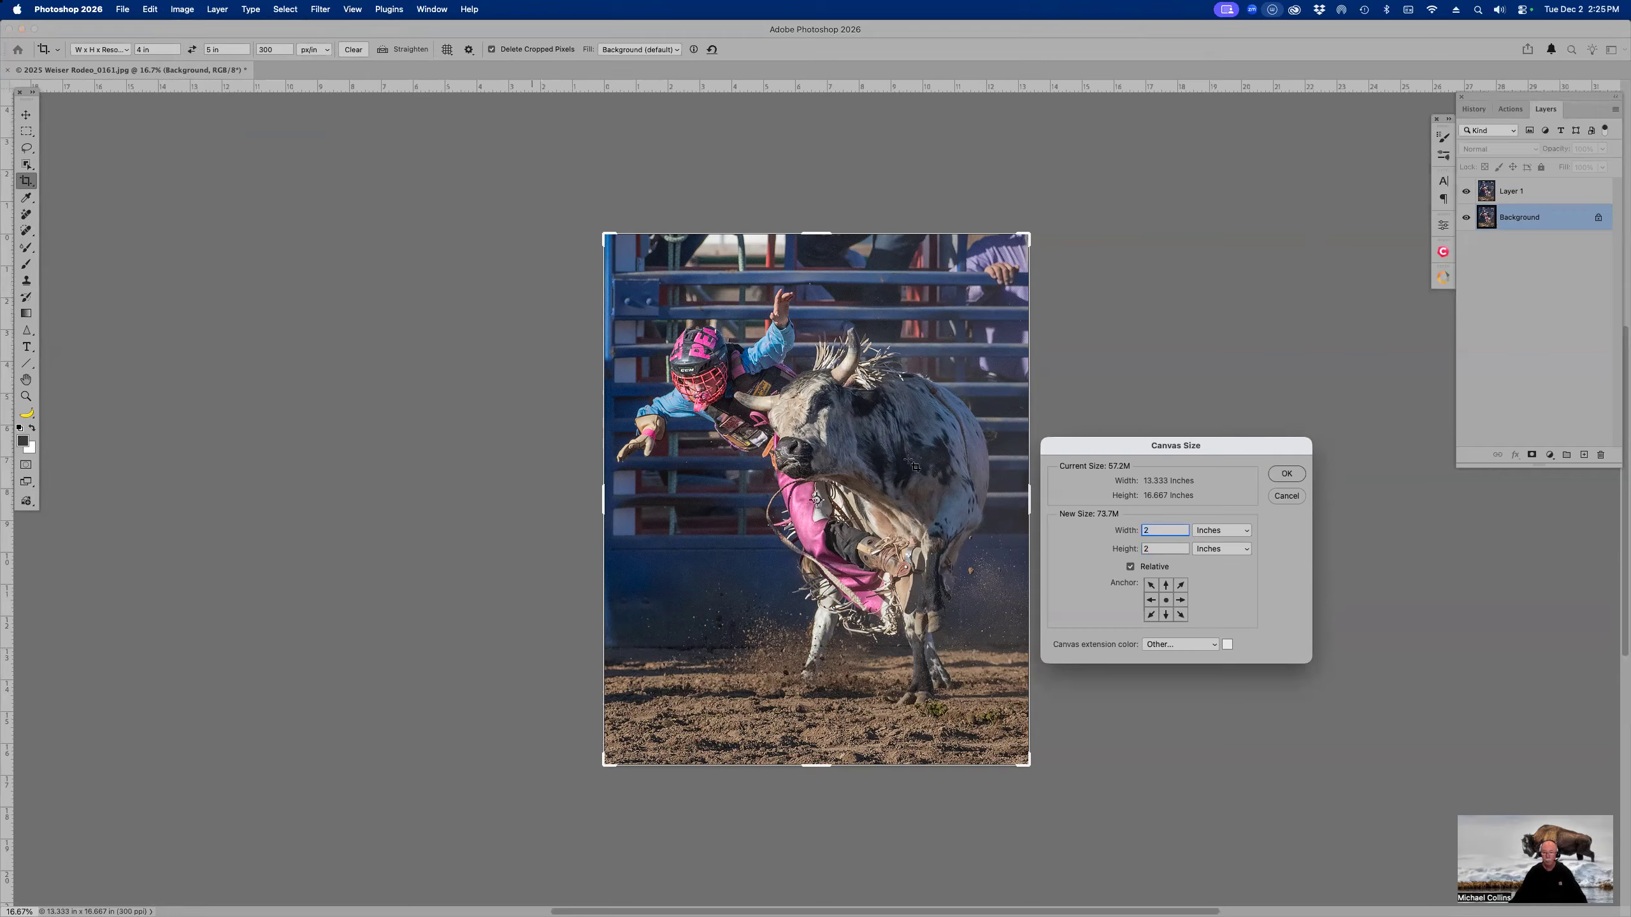
Step: Choose gray as the canvas extension color and apply the enlargement
{"action": "left_click", "coordinate": [1227, 645]}
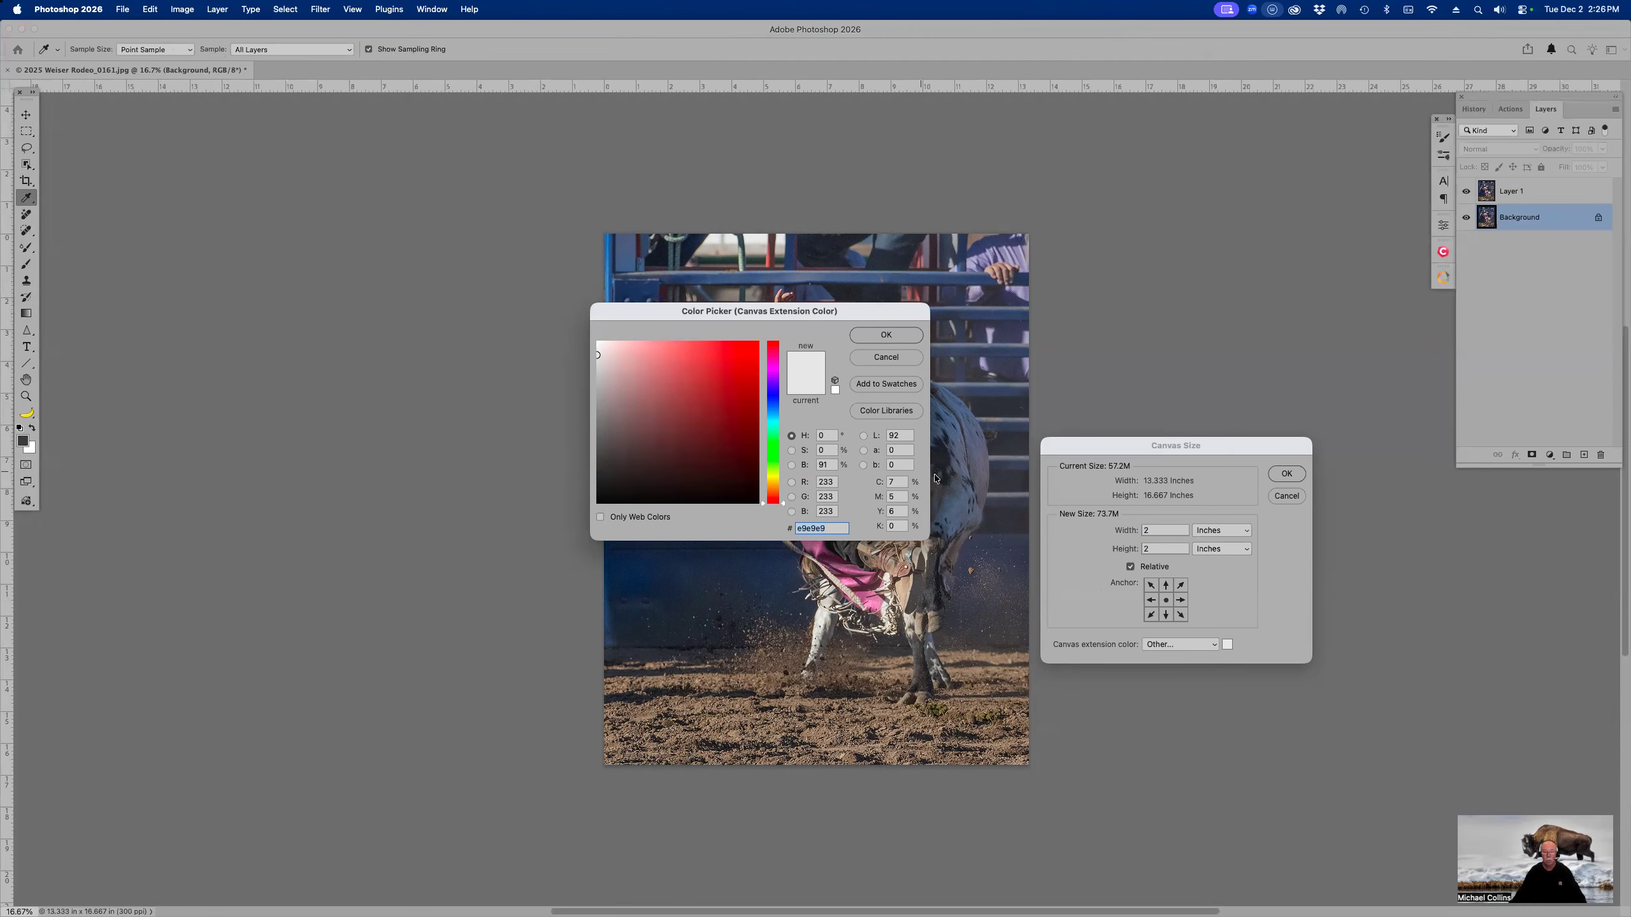
{"action": "key", "text": "Return"}
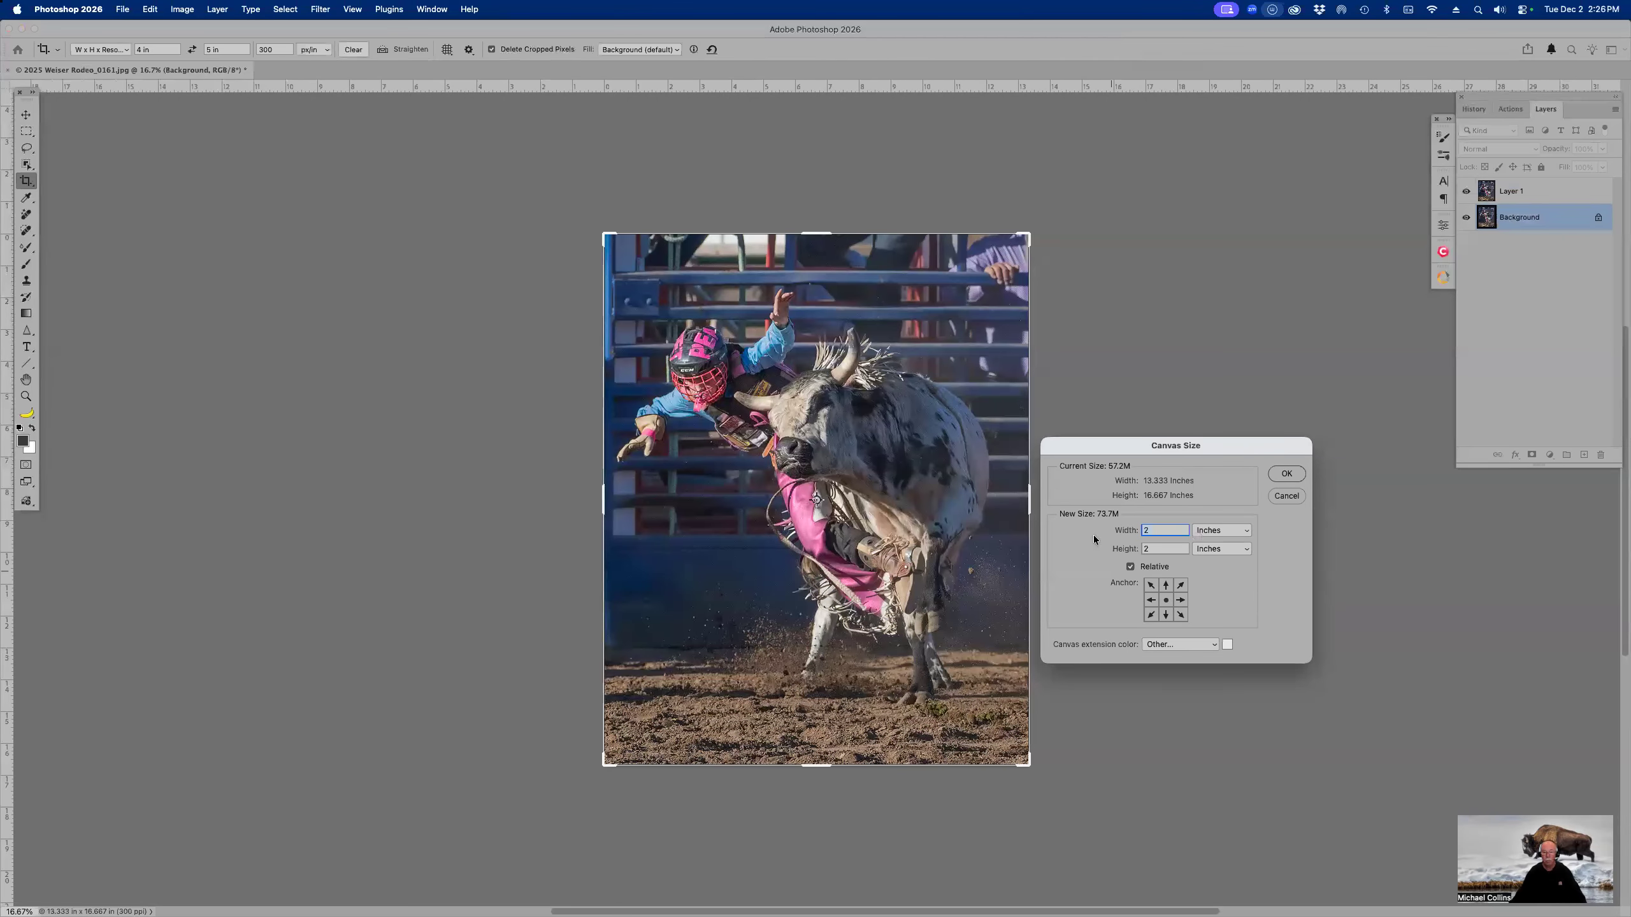
{"action": "left_click", "coordinate": [1210, 645]}
{"action": "left_click", "coordinate": [1189, 627]}
{"action": "left_click", "coordinate": [1287, 472]}
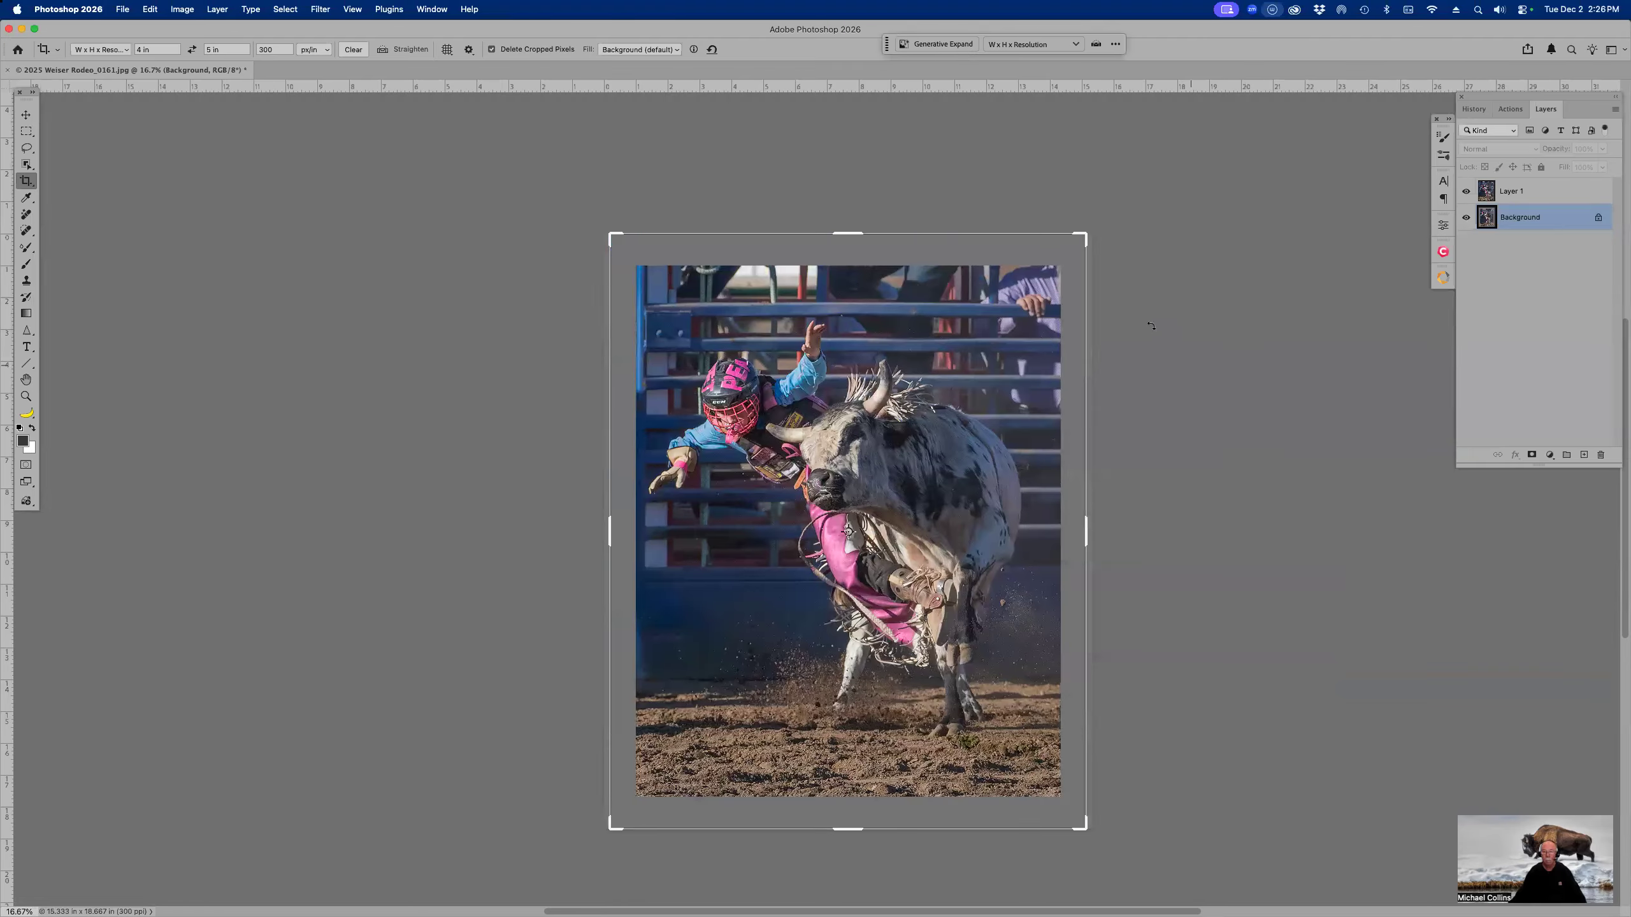
Step: Add a Stroke effect to Layer 1 and color it light pink #f5b9d9, sampled from the rider's pink chaps
{"action": "left_click", "coordinate": [1525, 202]}
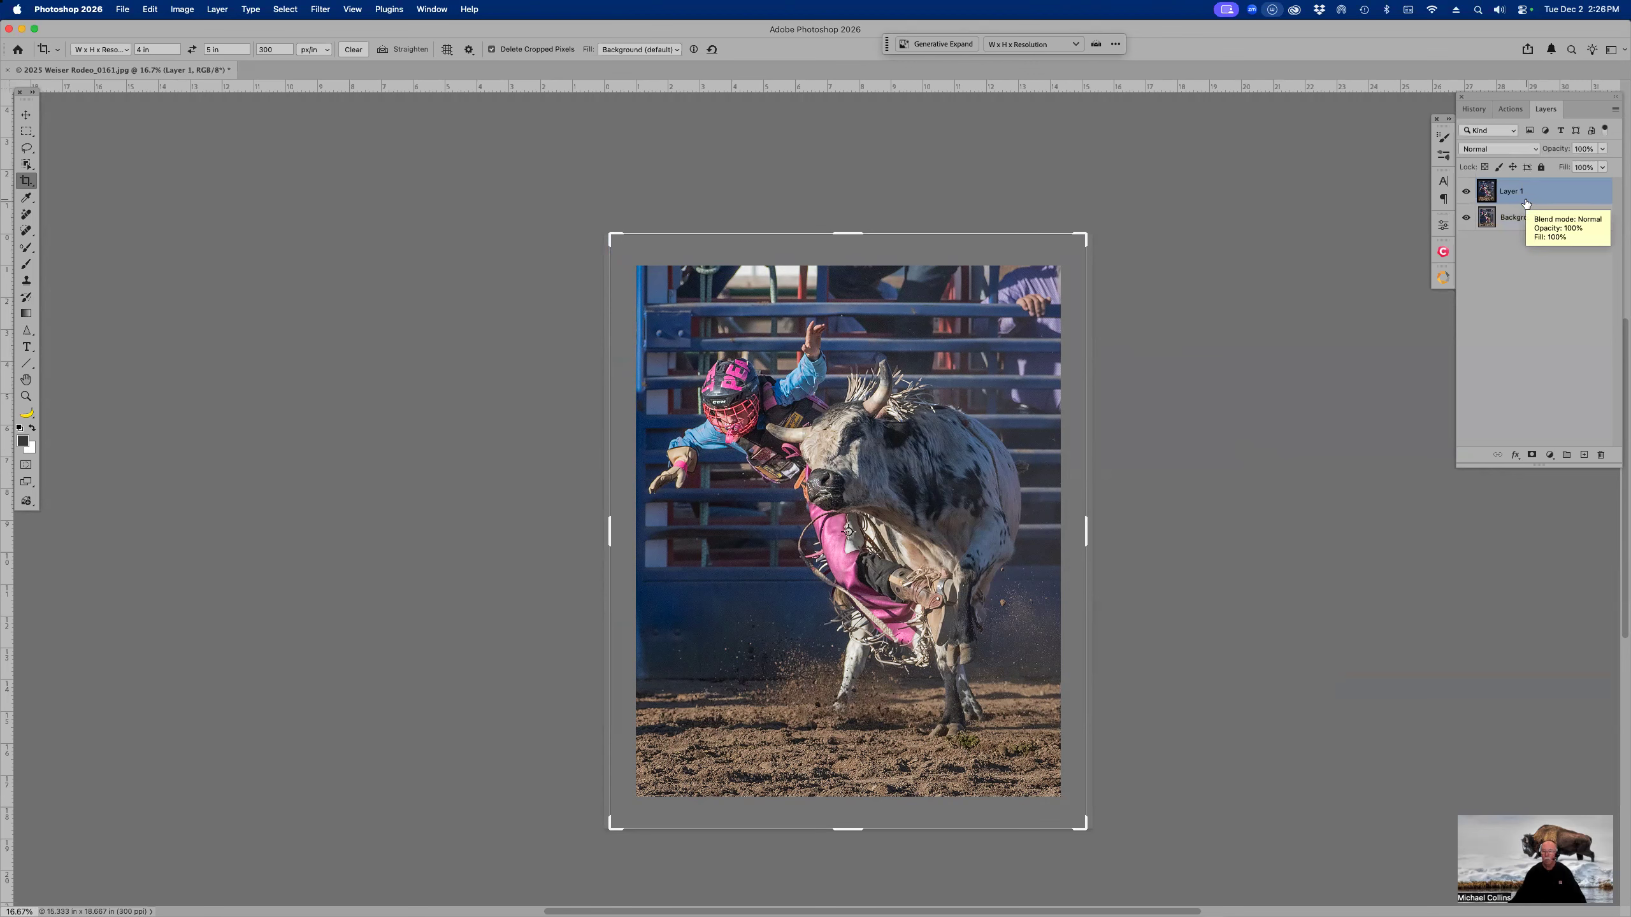
{"action": "left_click", "coordinate": [1514, 455]}
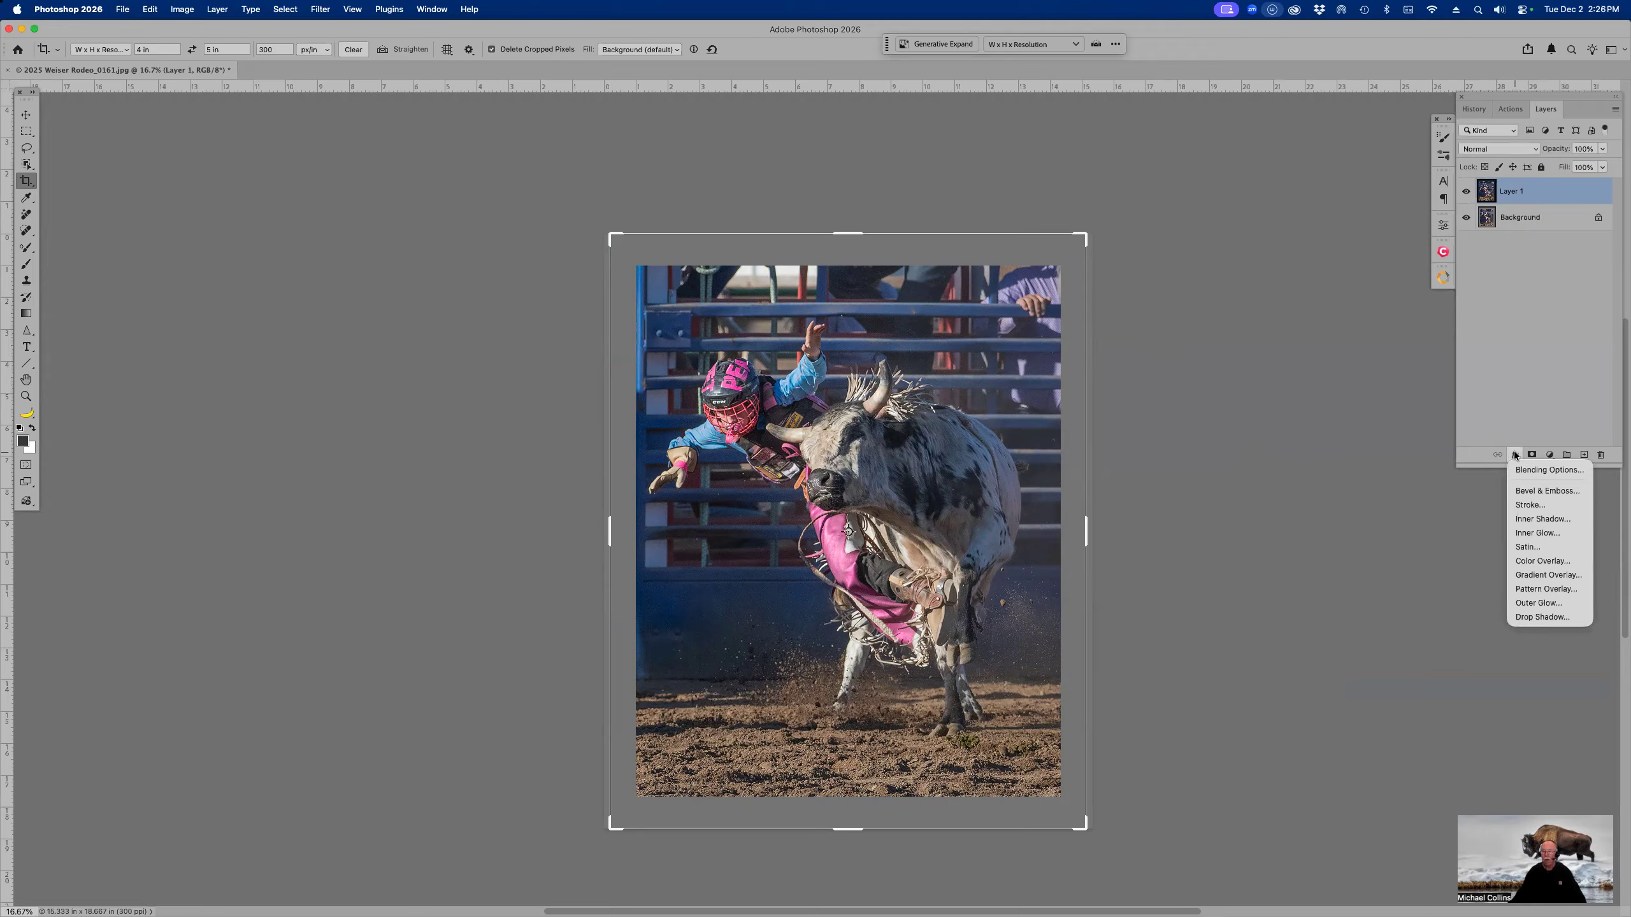
{"action": "left_click", "coordinate": [1534, 505]}
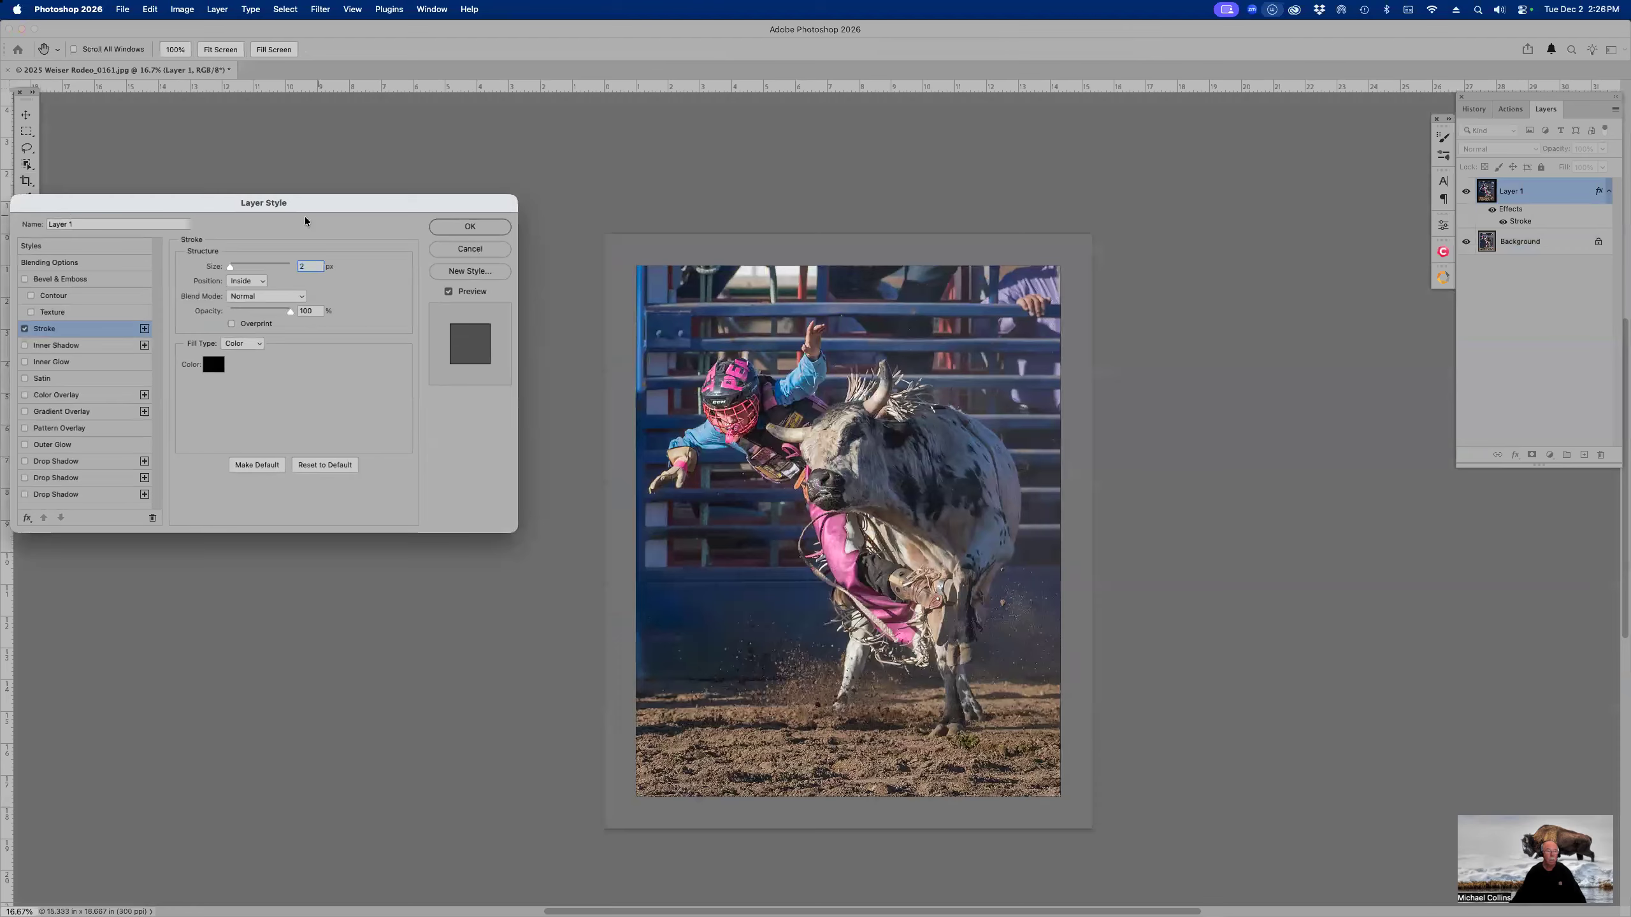
{"action": "left_click_drag", "start_coordinate": [301, 212], "coordinate": [377, 188]}
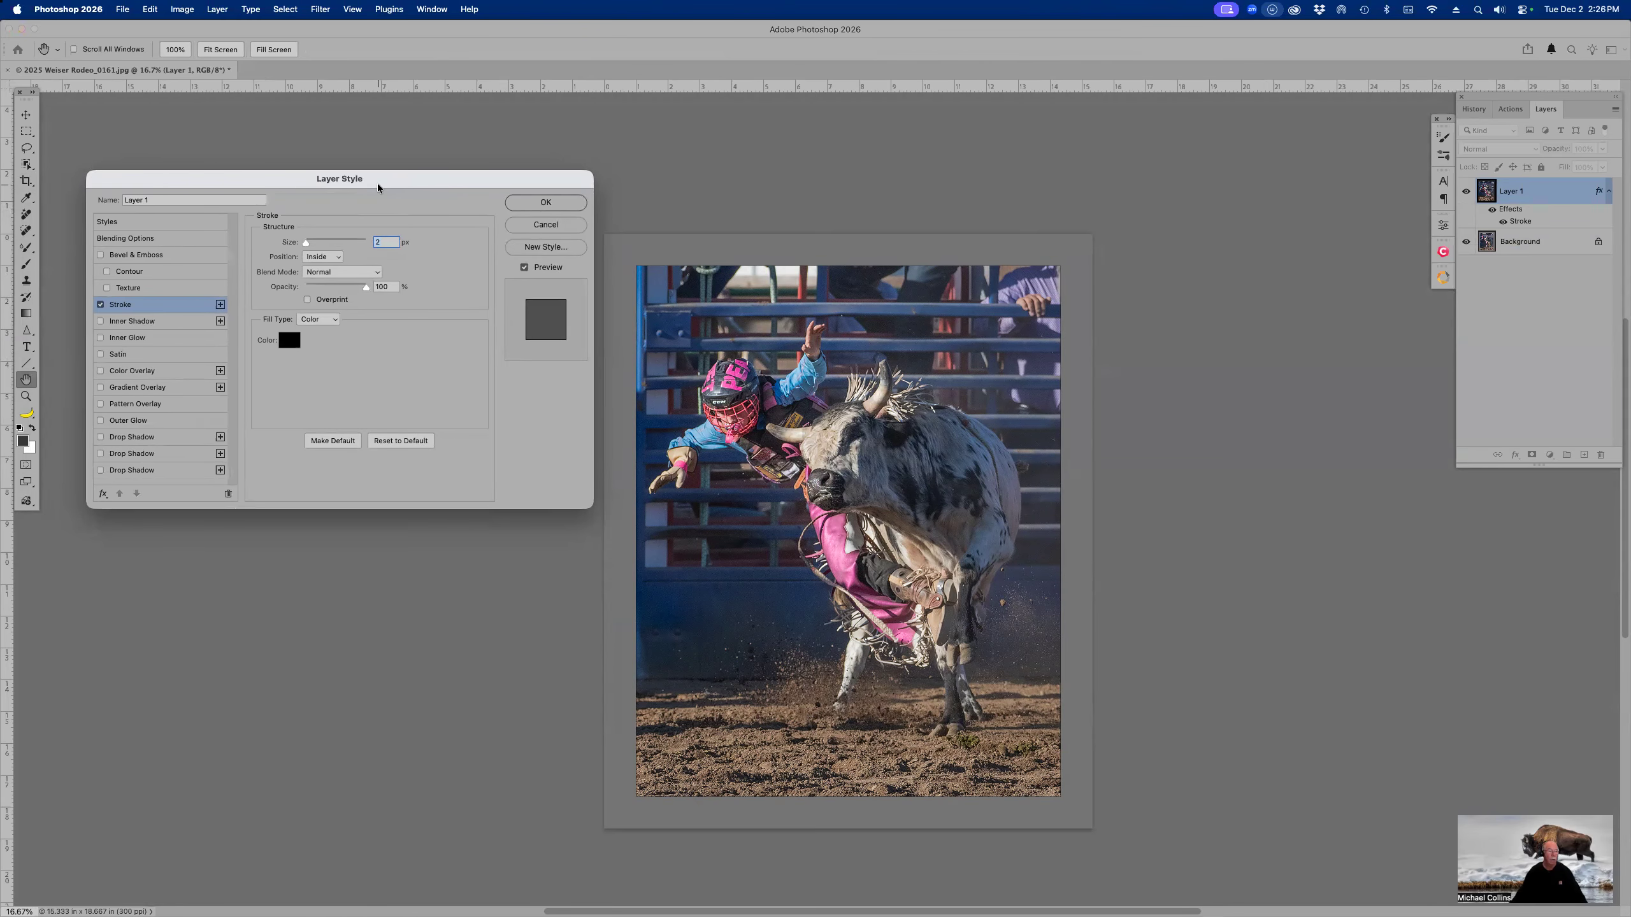
{"action": "left_click", "coordinate": [298, 343]}
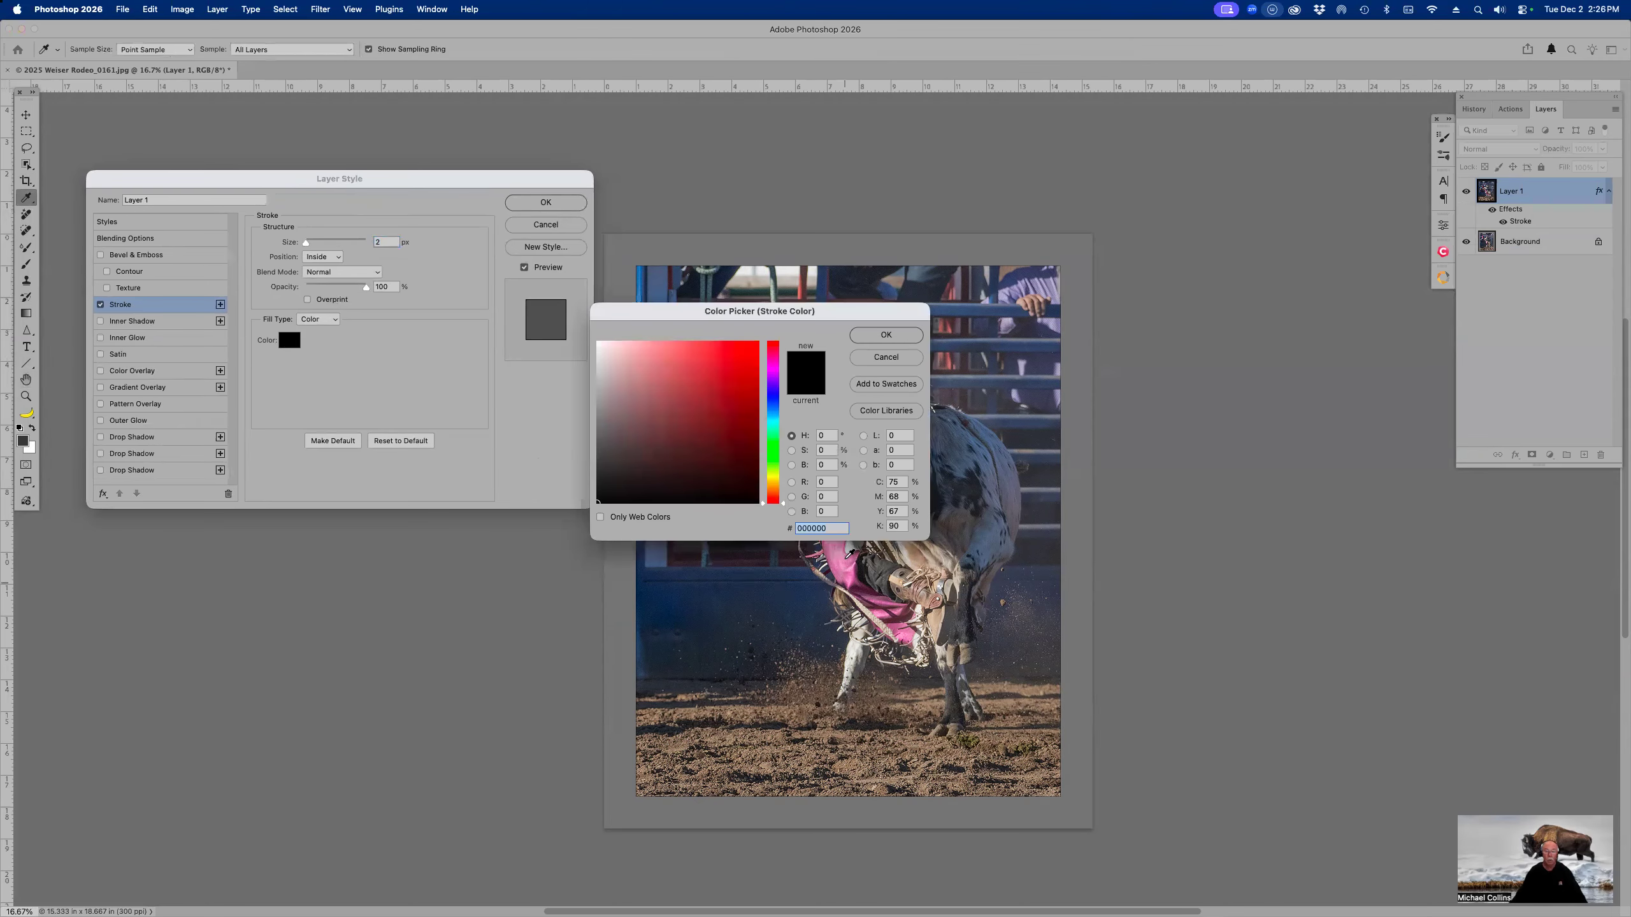
{"action": "left_click", "coordinate": [834, 549]}
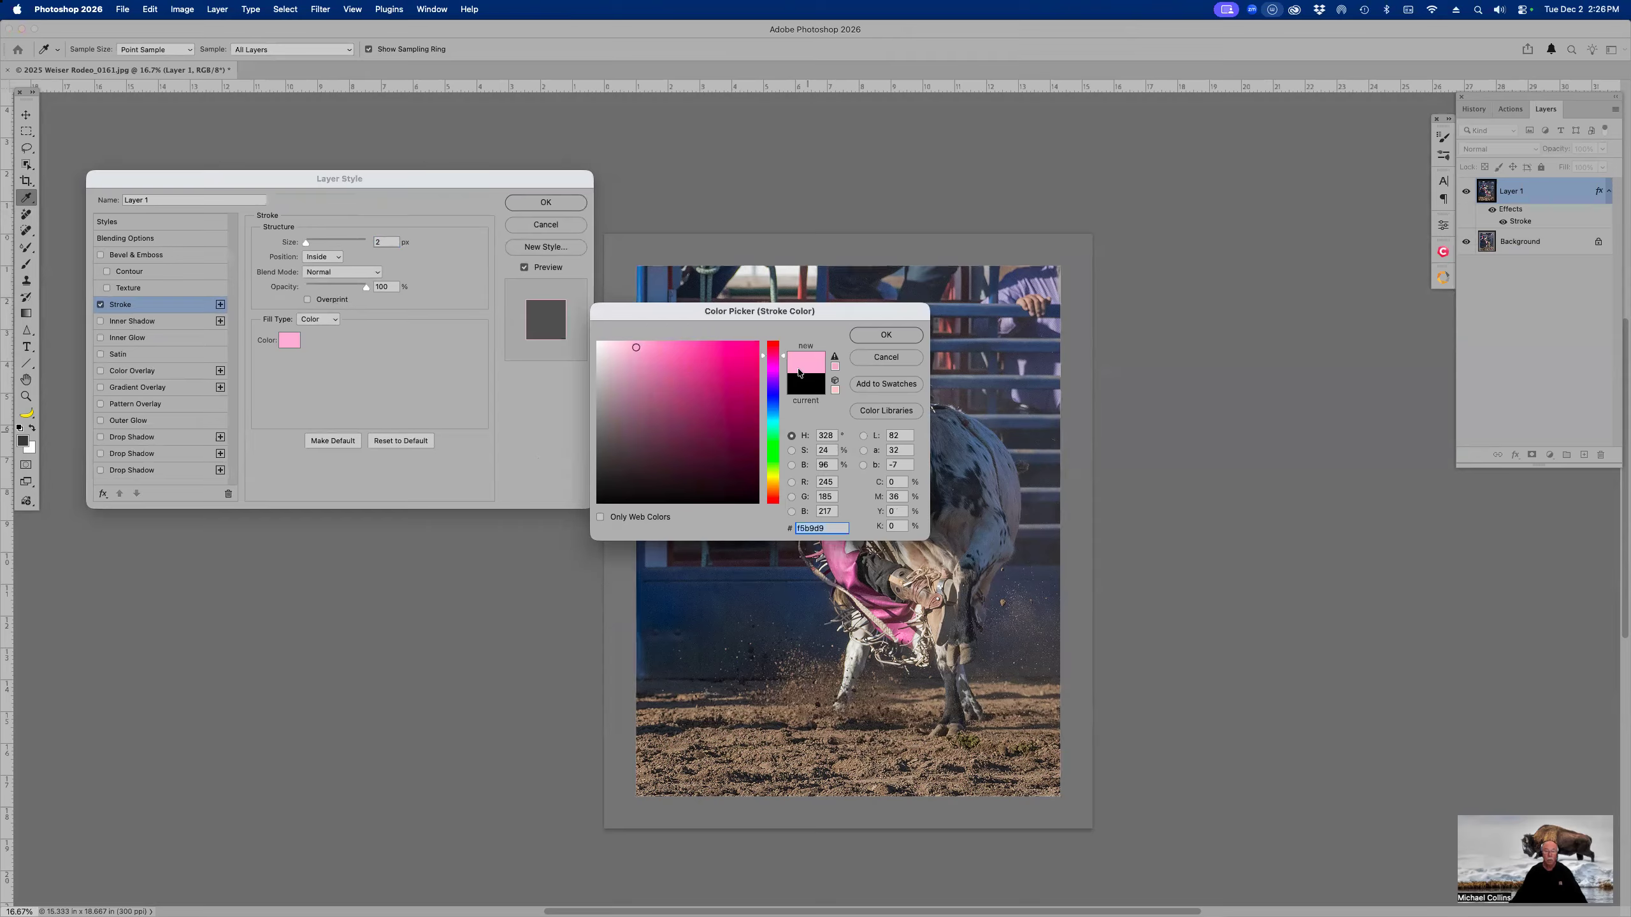
{"action": "left_click_drag", "start_coordinate": [790, 314], "coordinate": [446, 442]}
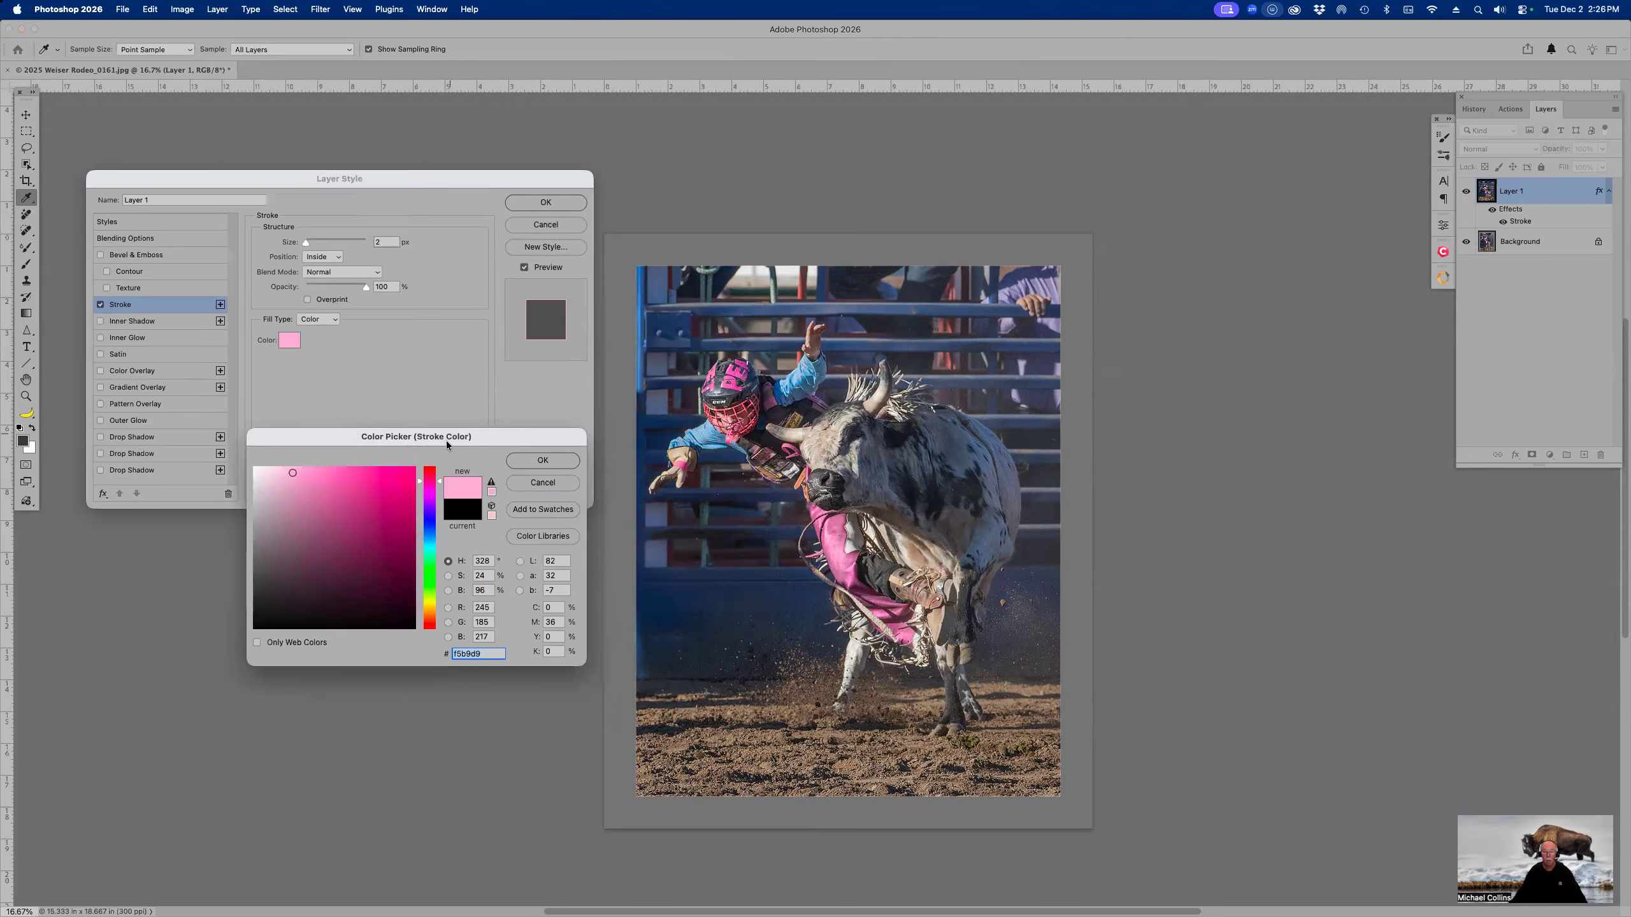
{"action": "left_click", "coordinate": [531, 461]}
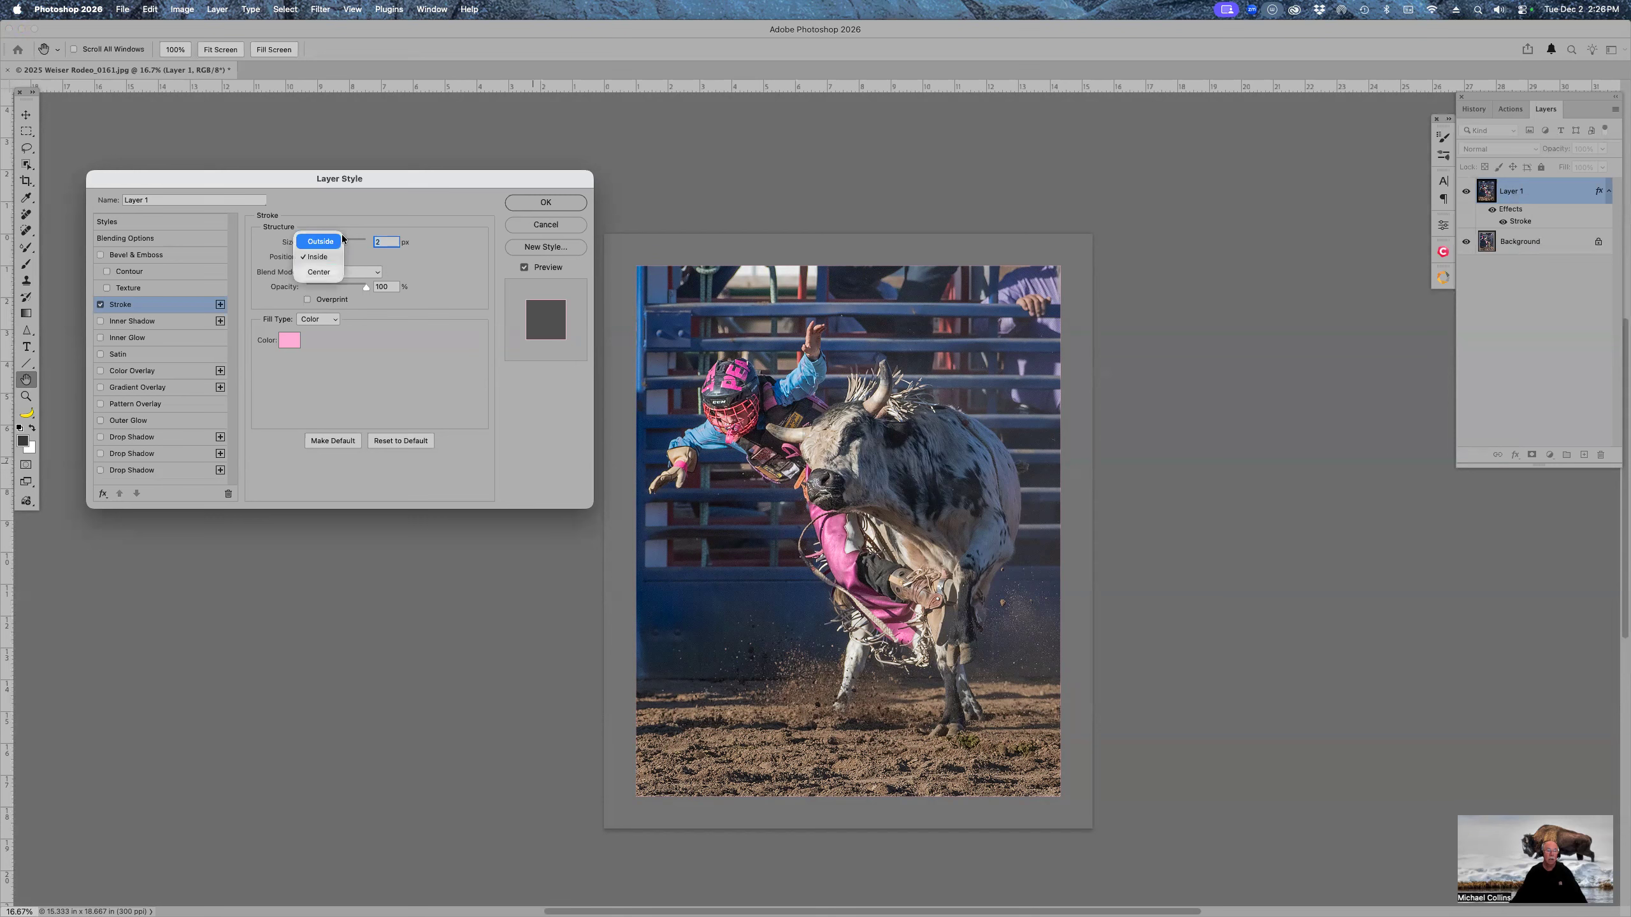
Step: Set Layer 1's stroke size to 4 px, keeping its position Inside, and apply the effect
{"action": "left_click", "coordinate": [334, 257]}
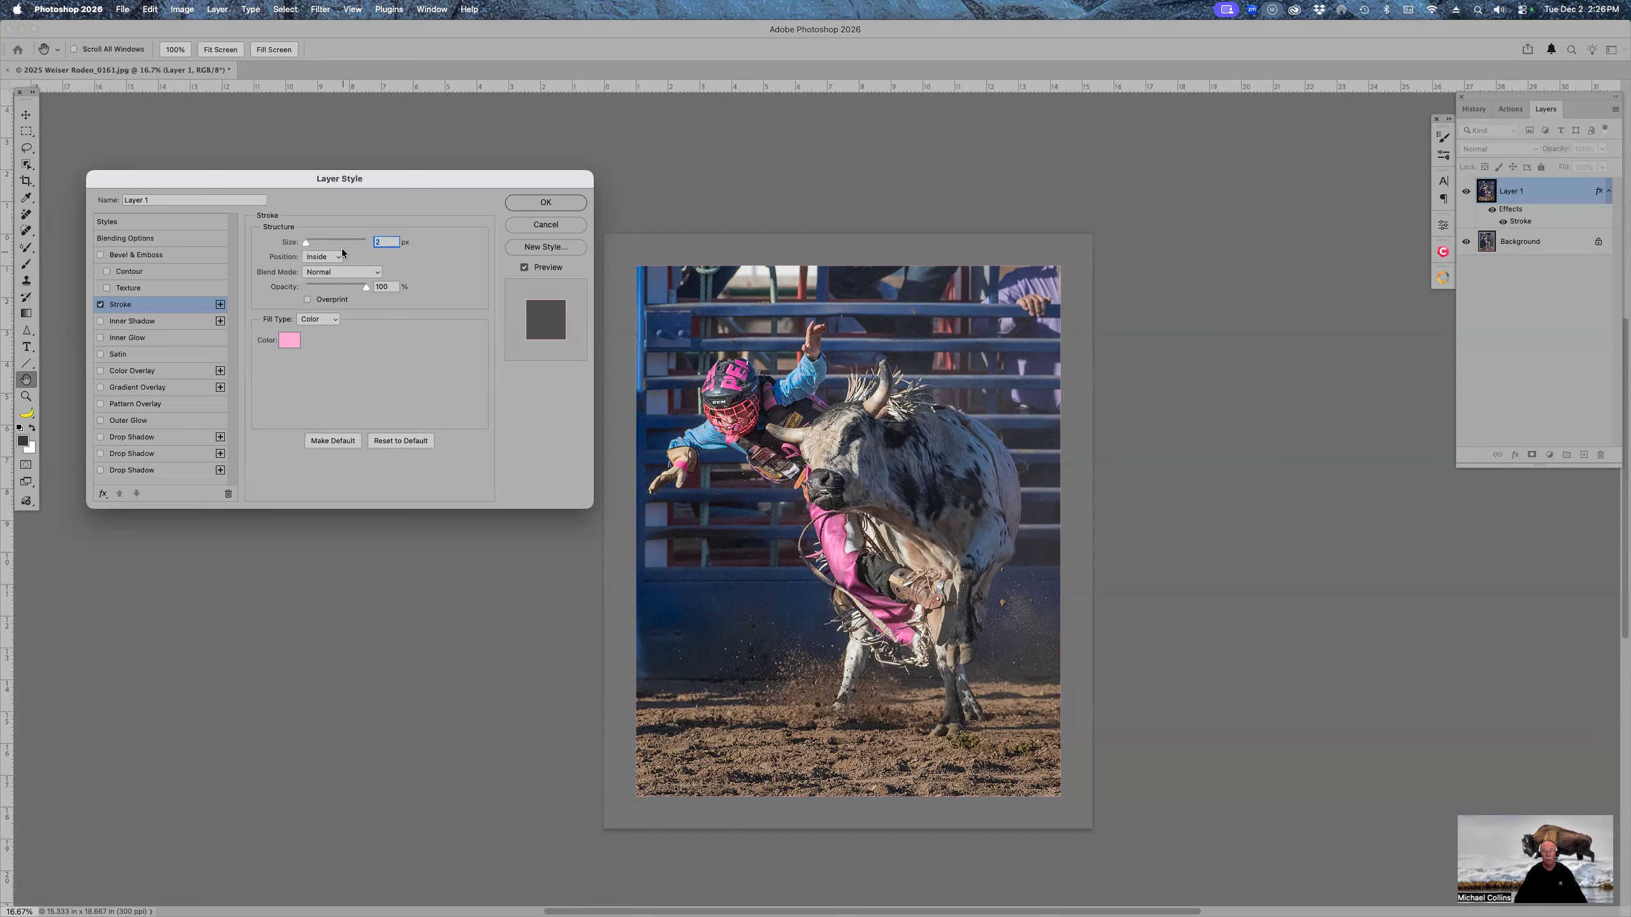
{"action": "key", "text": "Up"}
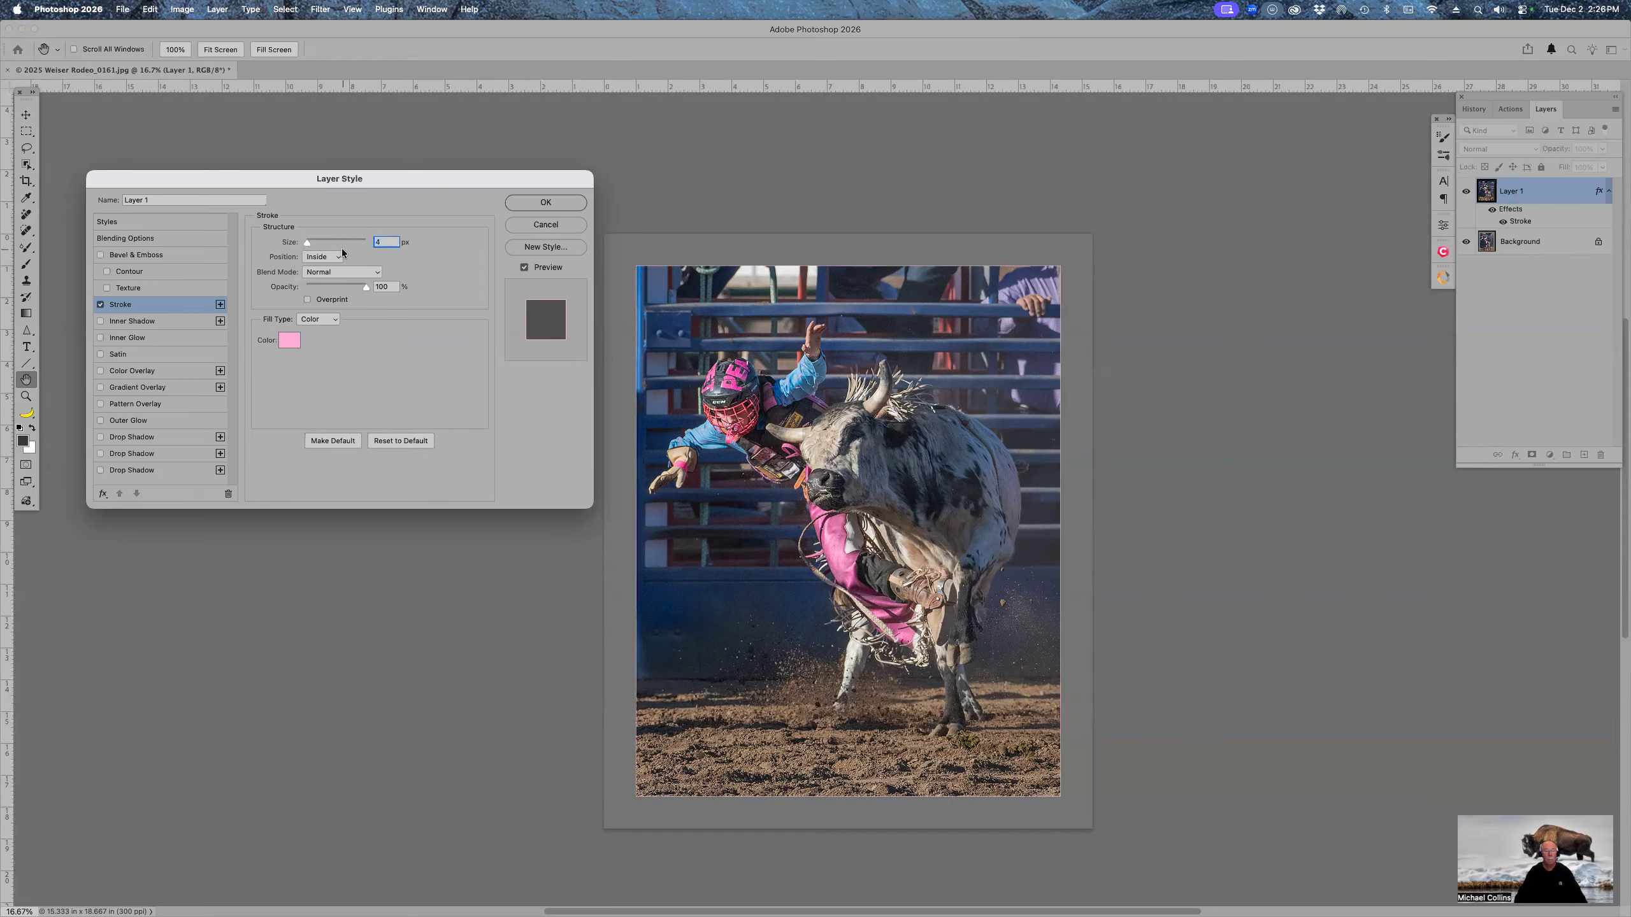
{"action": "key", "text": "Return"}
{"action": "key", "text": "c"}
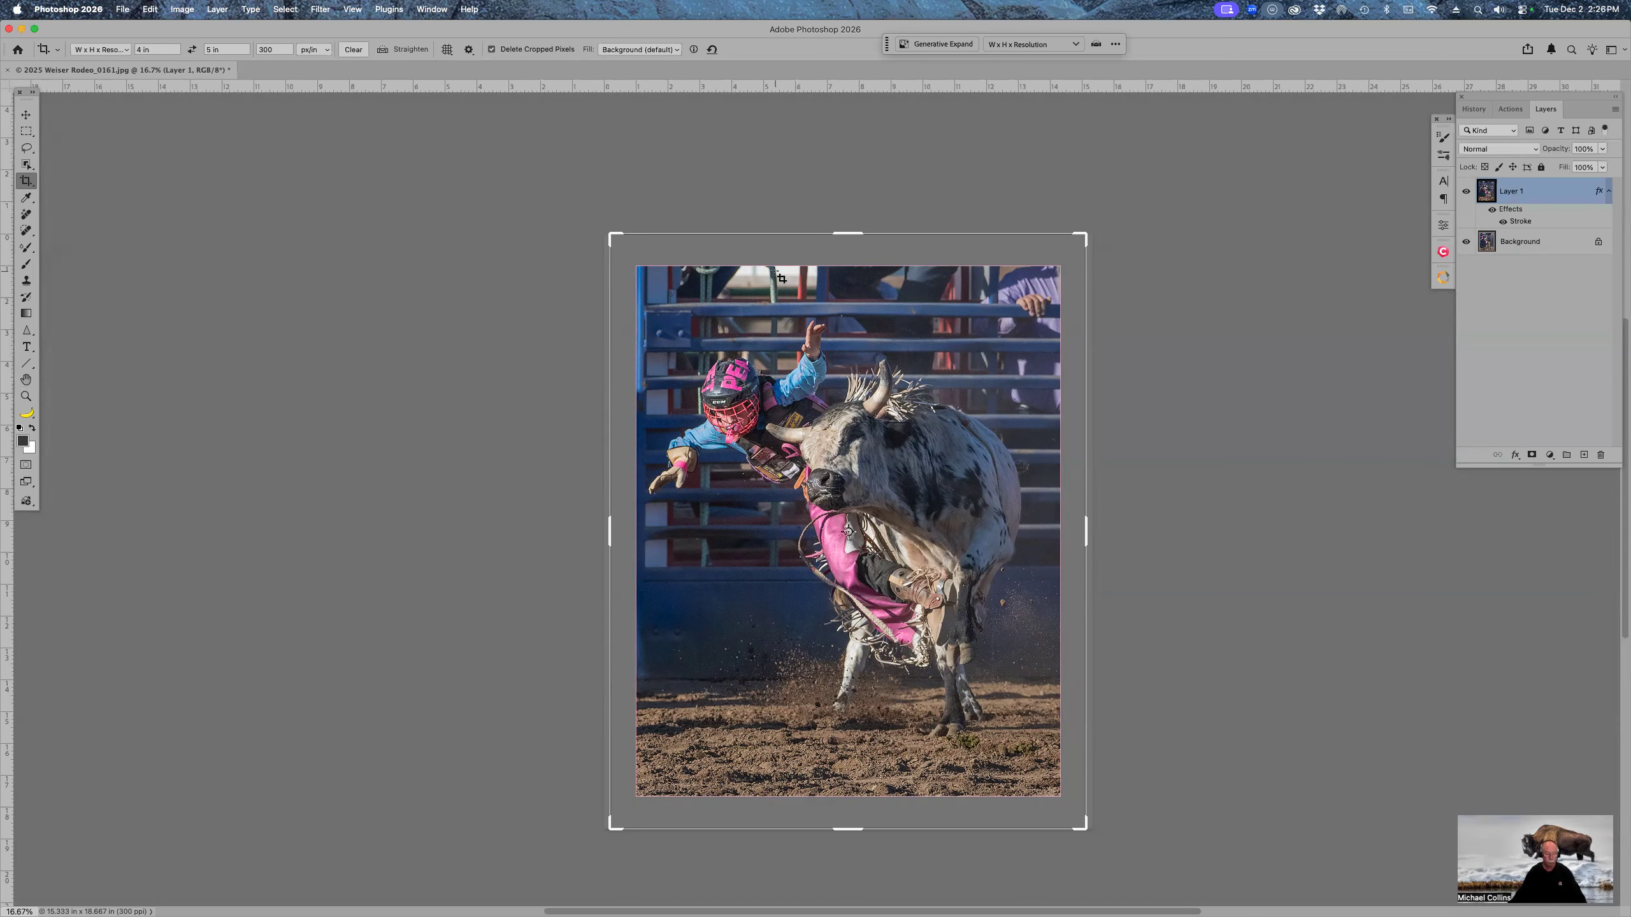
Step: Recolor Layer 1's stroke by trying several pinks, sampling the pink lettering on the rider's helmet and choosing a slightly darker shade of it
{"action": "key", "text": "z"}
{"action": "left_click_drag", "start_coordinate": [605, 232], "coordinate": [764, 369]}
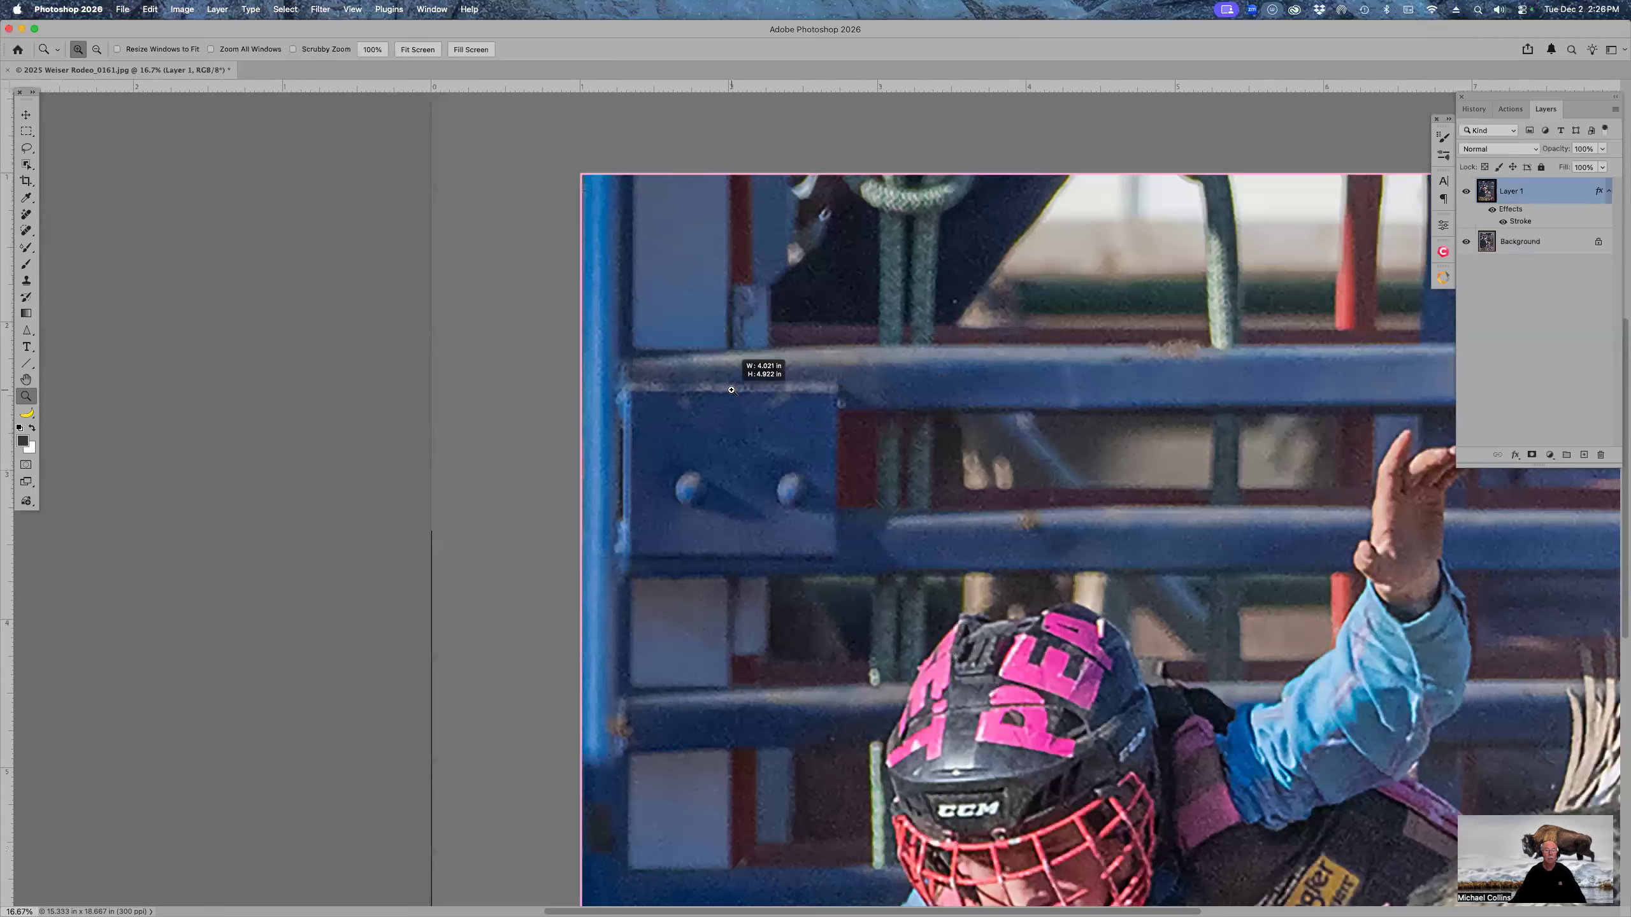
{"action": "double_click", "coordinate": [1522, 222]}
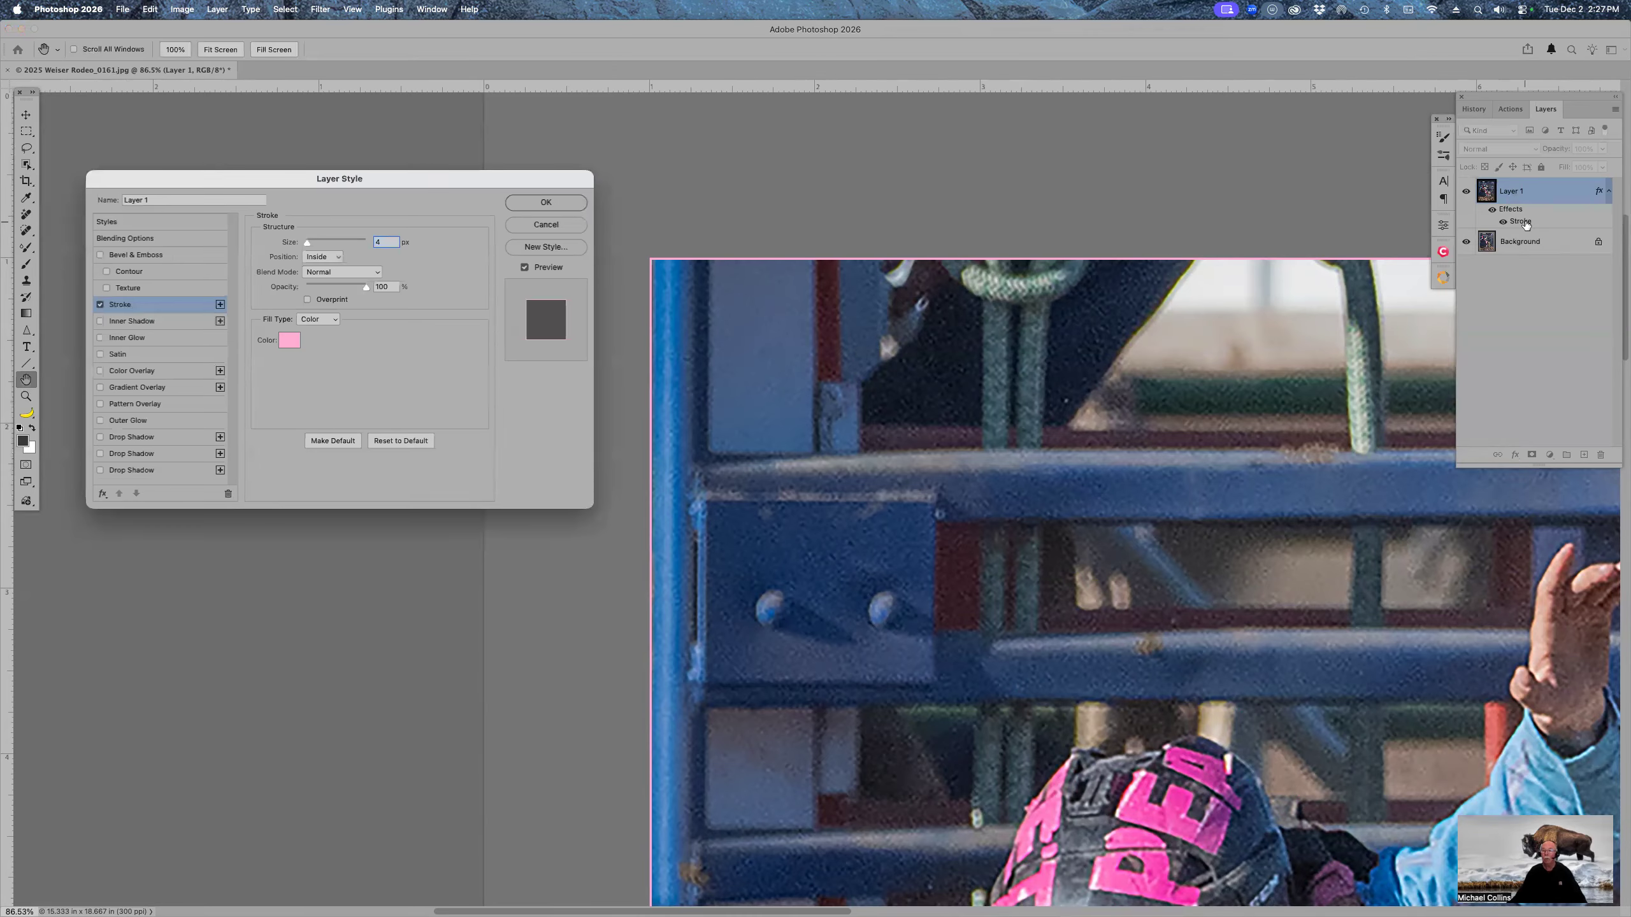
{"action": "left_click", "coordinate": [287, 340]}
{"action": "left_click", "coordinate": [295, 493]}
{"action": "left_click_drag", "start_coordinate": [295, 493], "coordinate": [304, 499]}
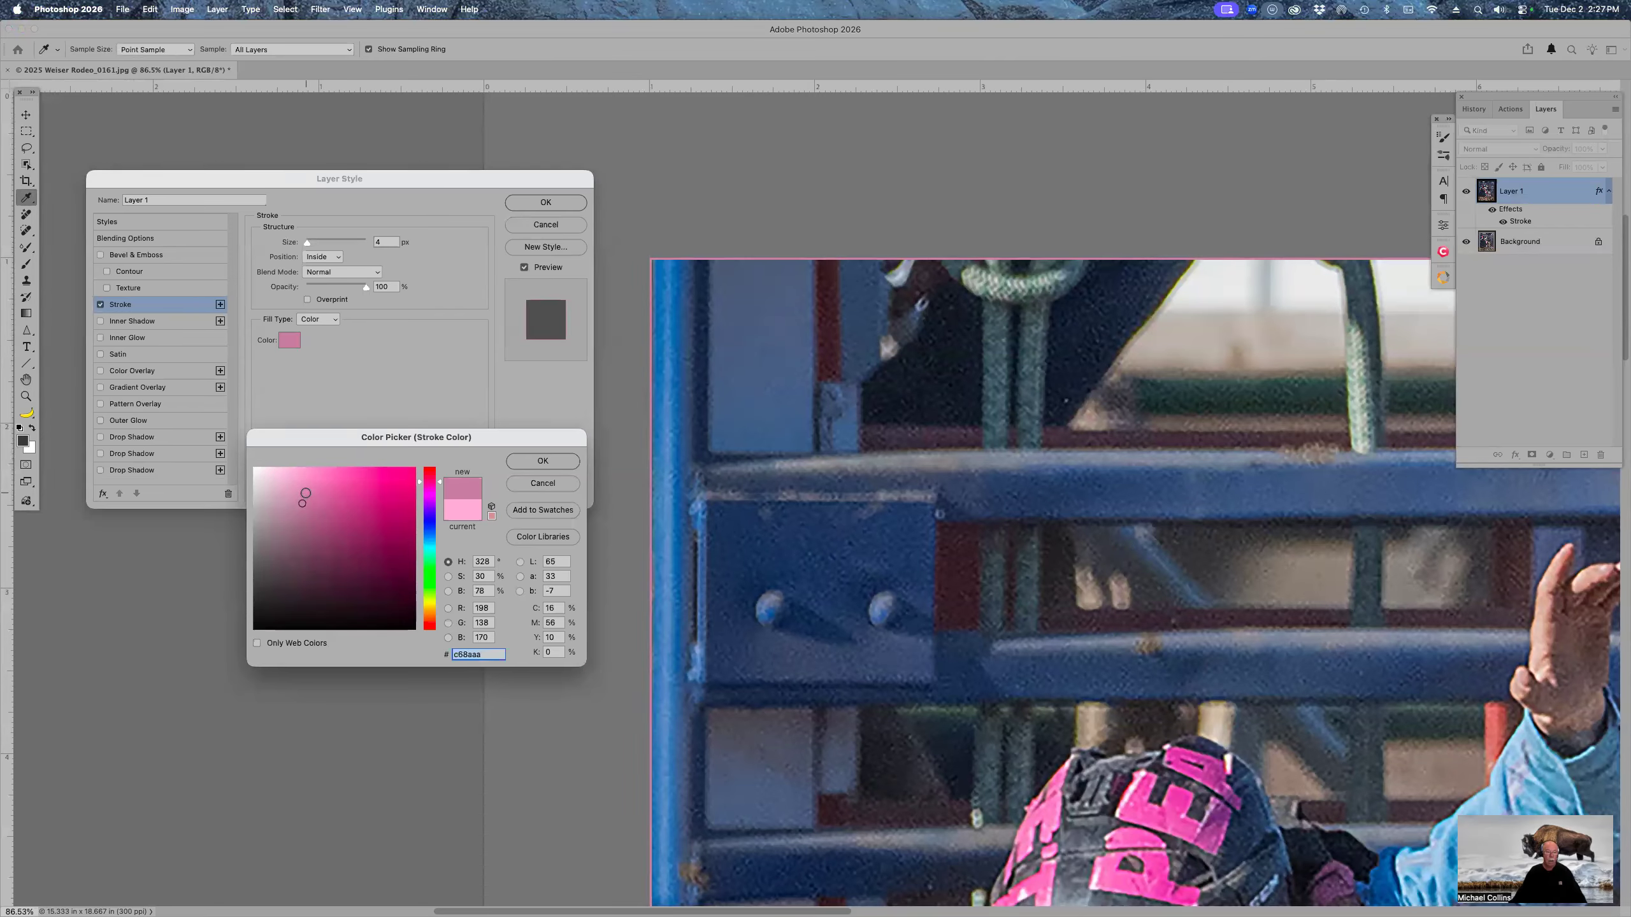
{"action": "left_click", "coordinate": [339, 493]}
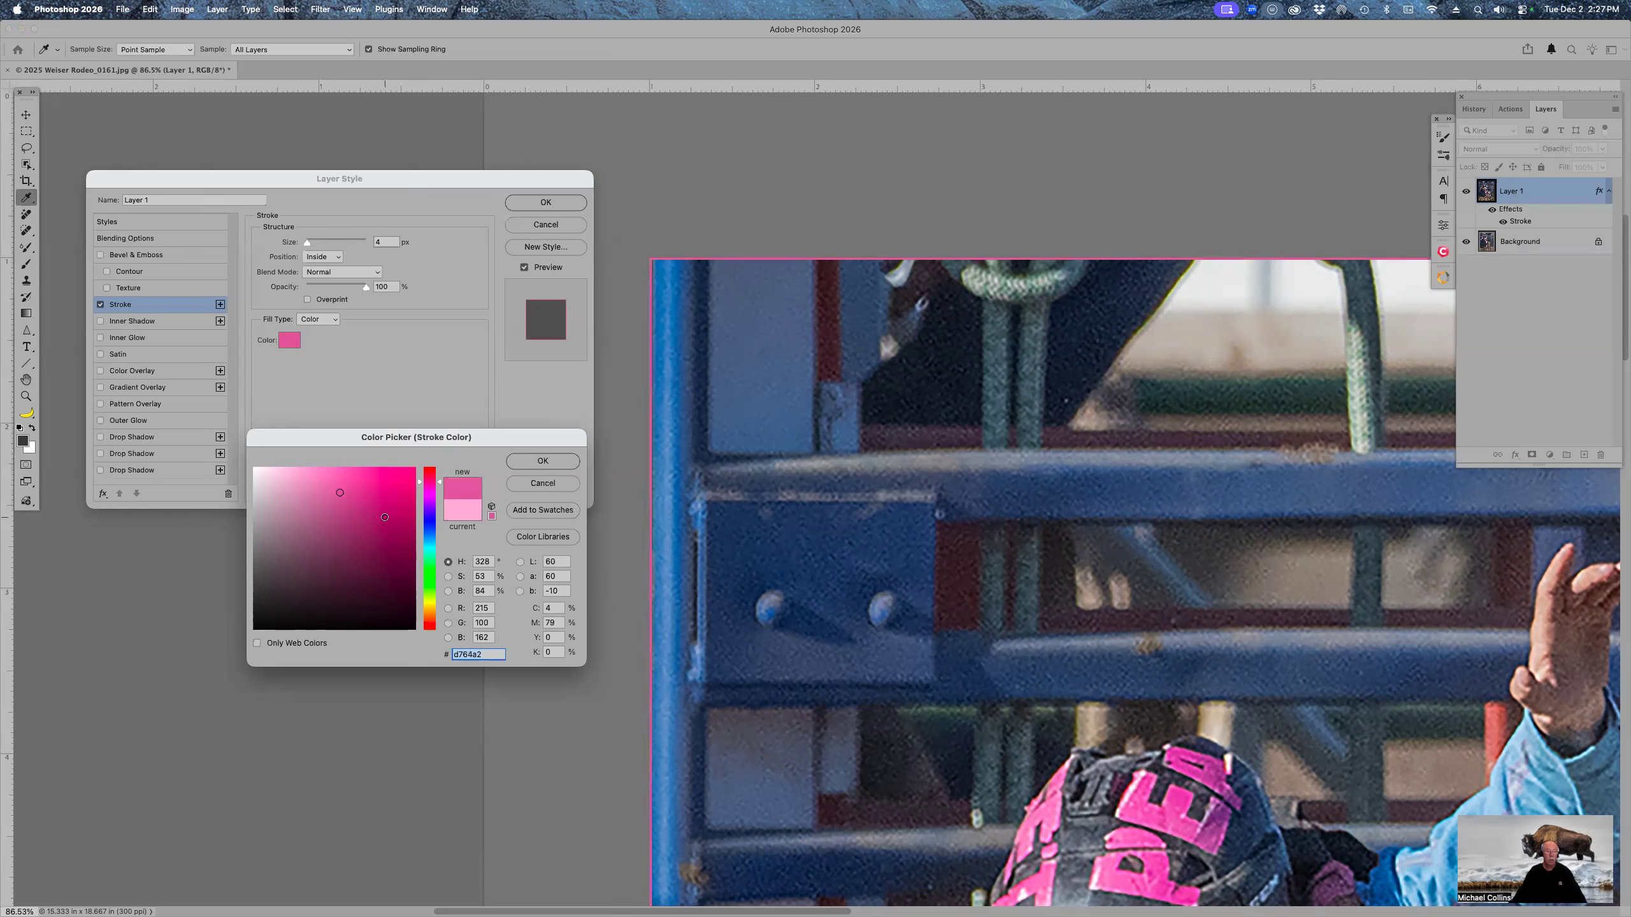
{"action": "left_click", "coordinate": [385, 518]}
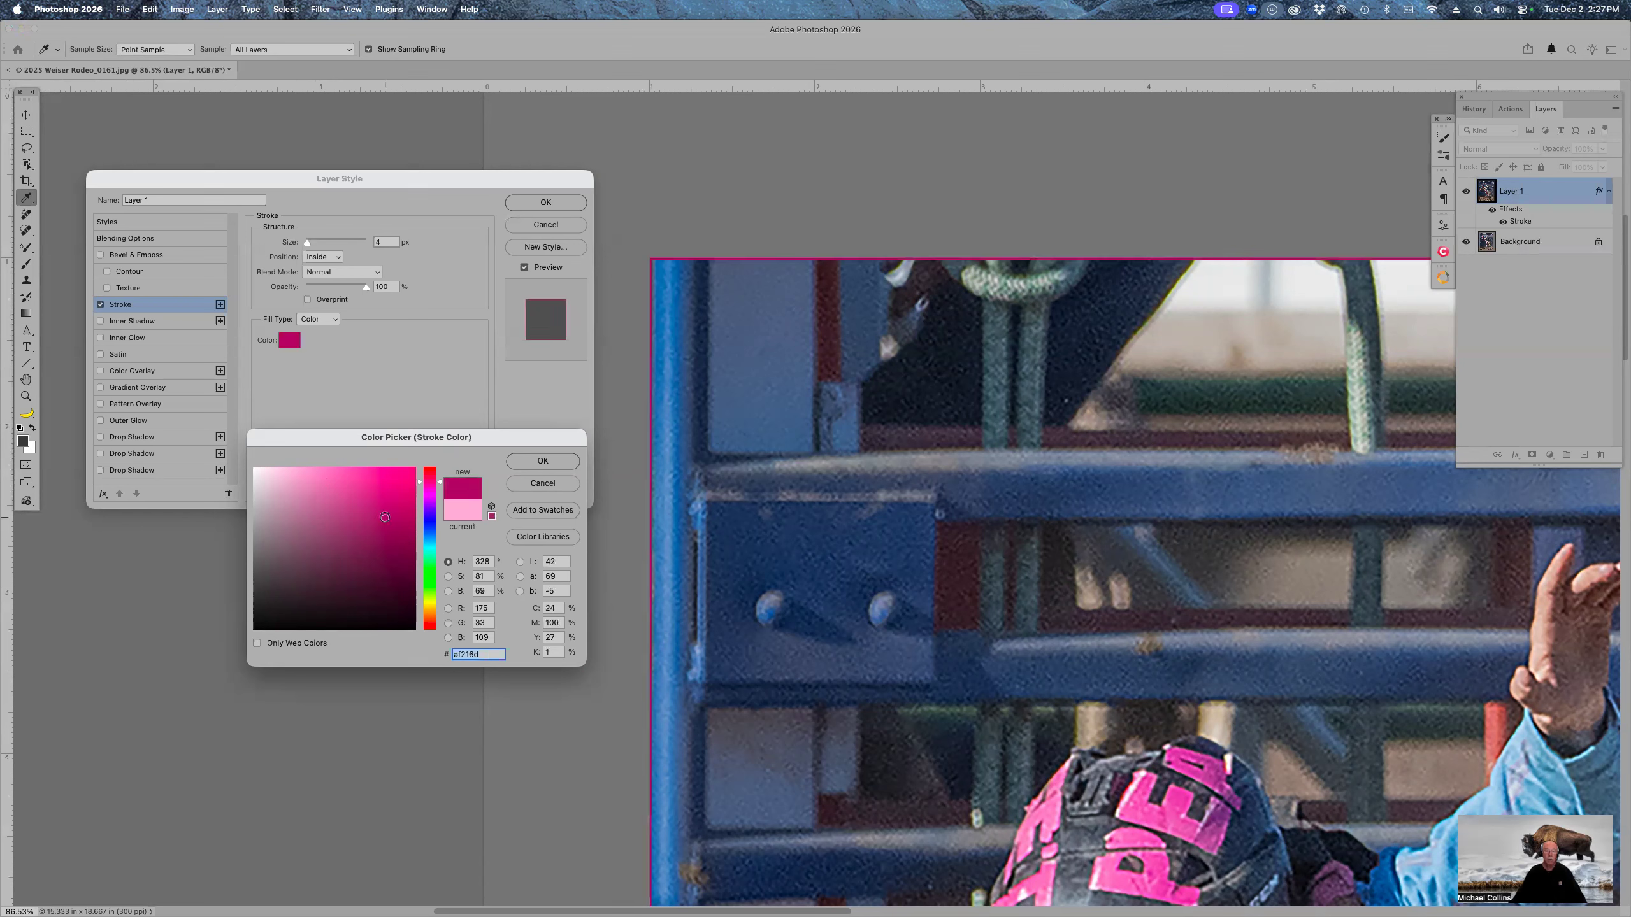
{"action": "left_click", "coordinate": [309, 493]}
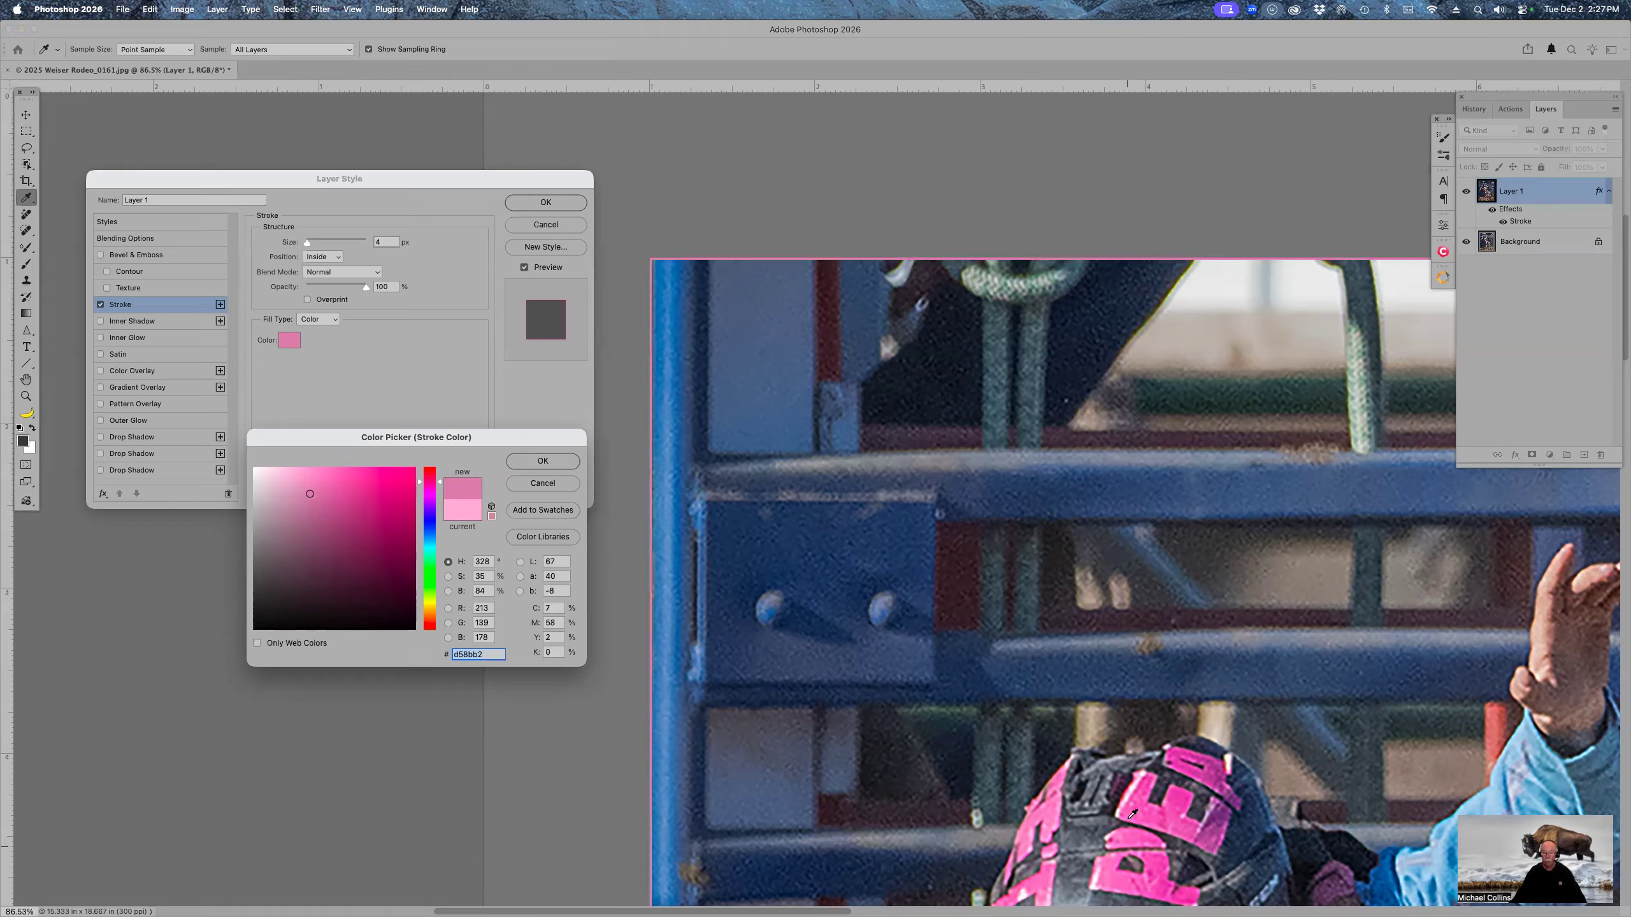
{"action": "left_click", "coordinate": [1165, 819]}
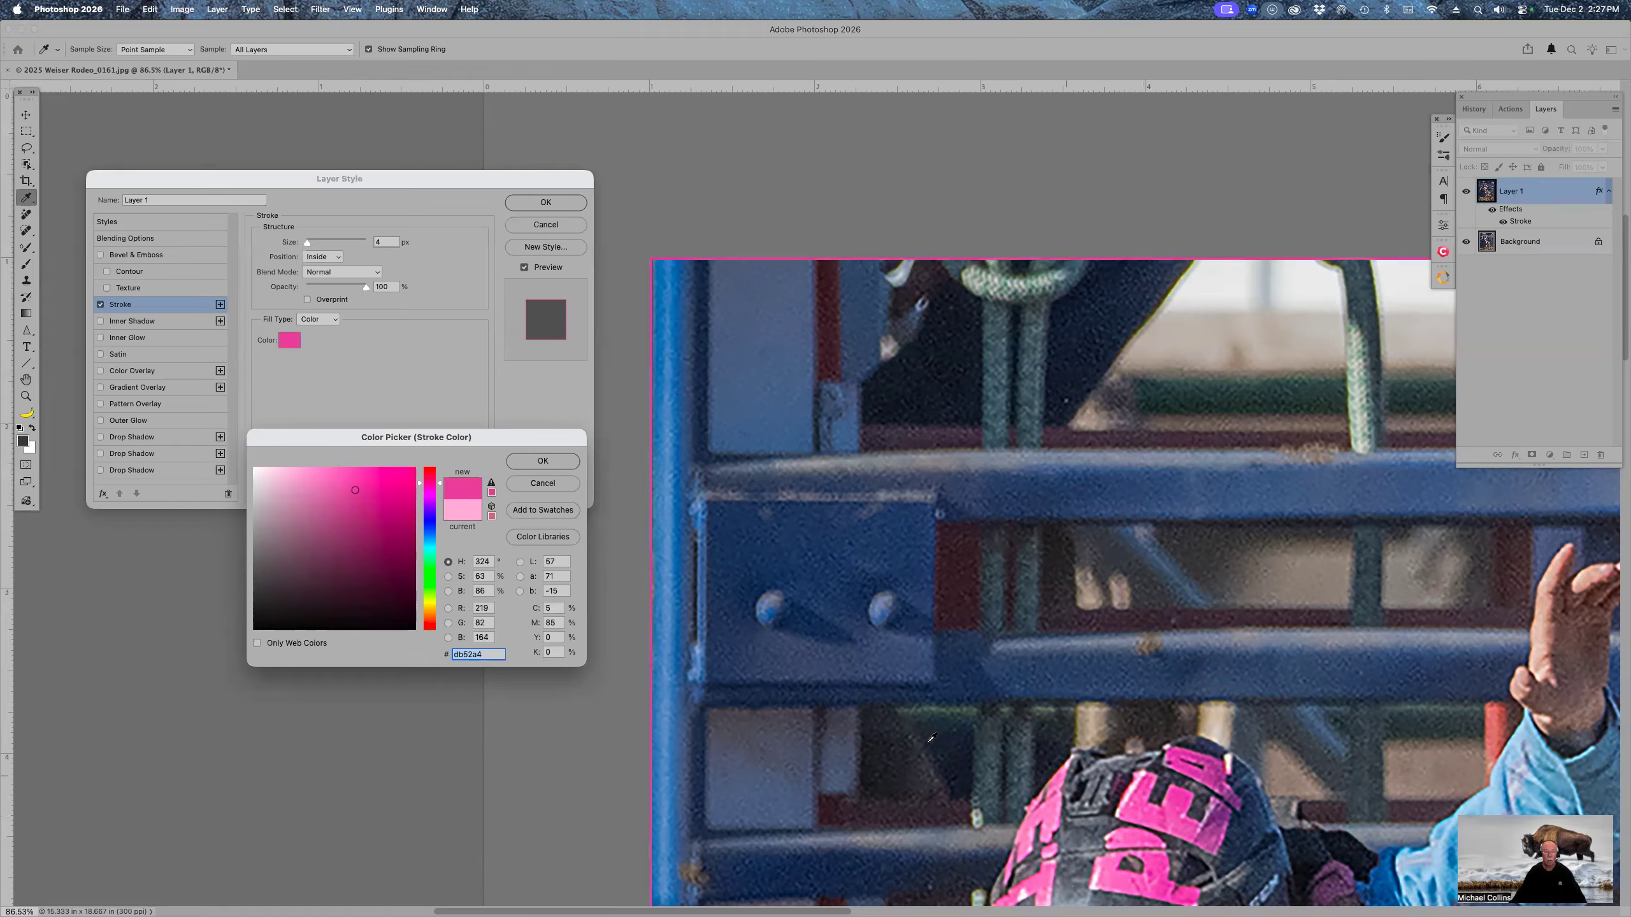
{"action": "left_click", "coordinate": [354, 503]}
{"action": "left_click", "coordinate": [554, 462]}
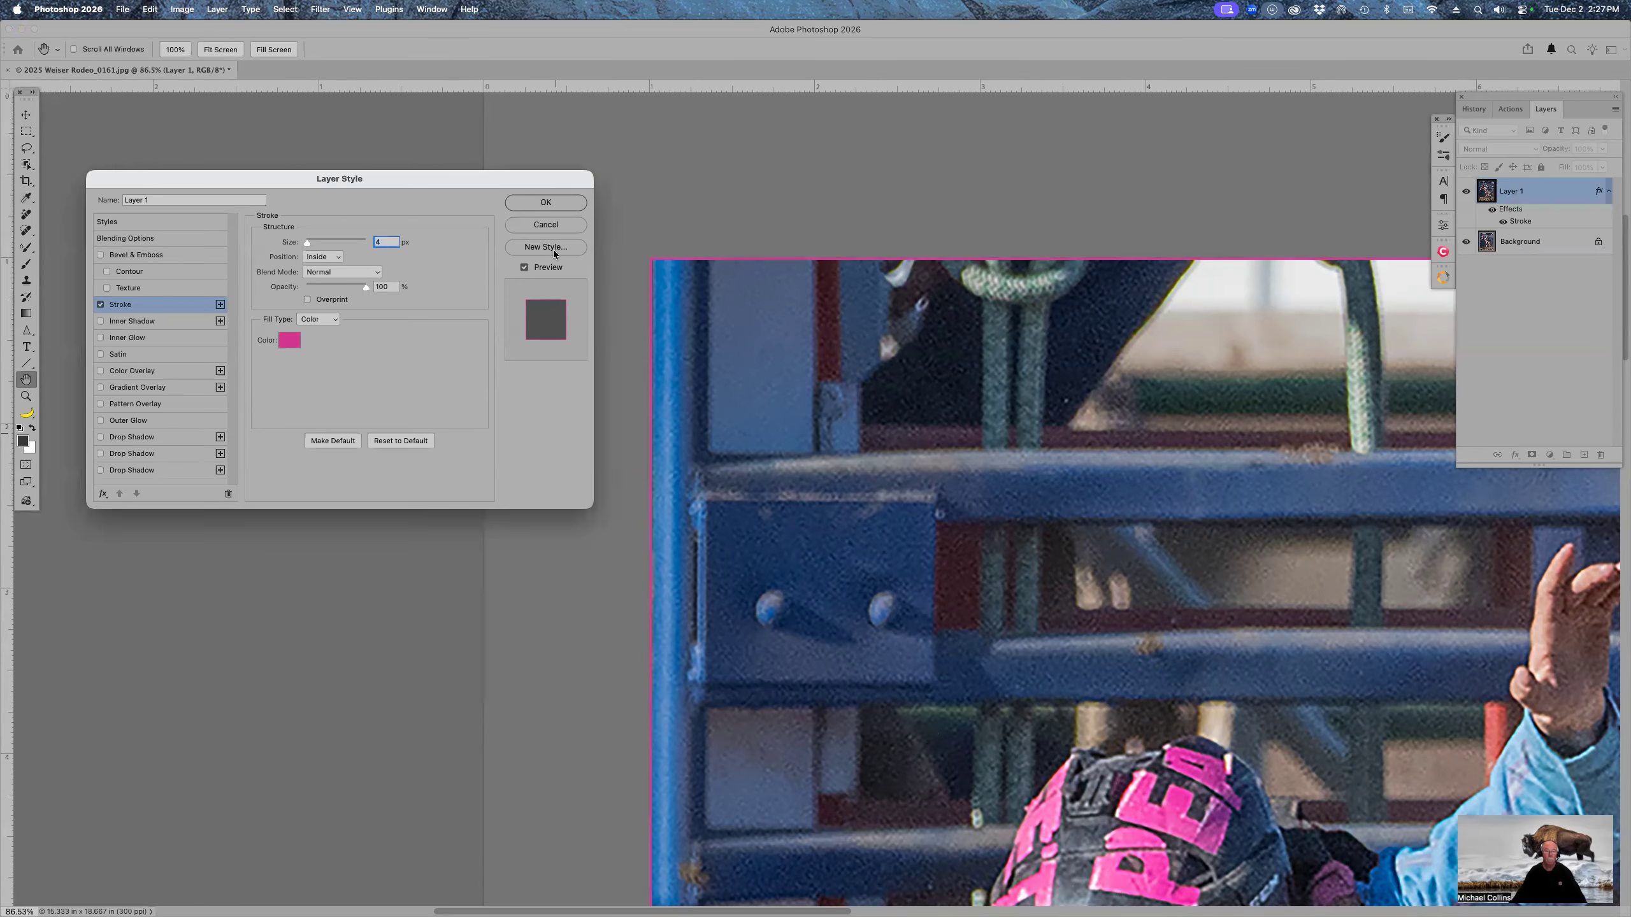
{"action": "left_click", "coordinate": [550, 203]}
Step: Duplicate the Background layer and set Layer 1's fill to 0%
{"action": "key", "text": "z"}
{"action": "key", "text": "super+0"}
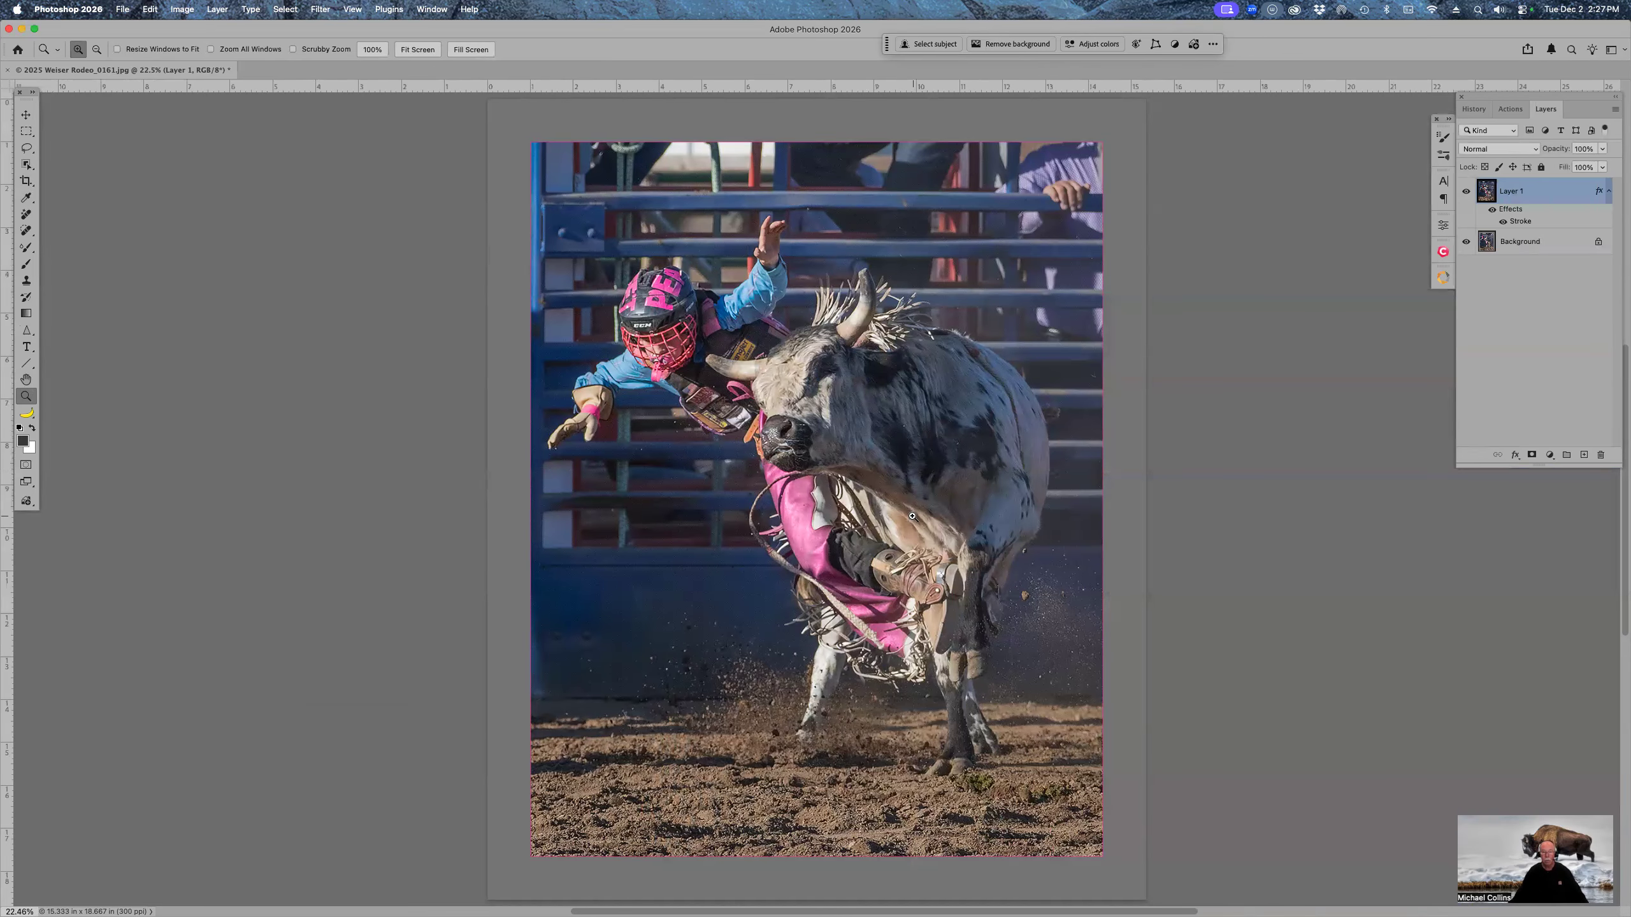
{"action": "left_click", "coordinate": [1549, 245]}
{"action": "key", "text": "super+j"}
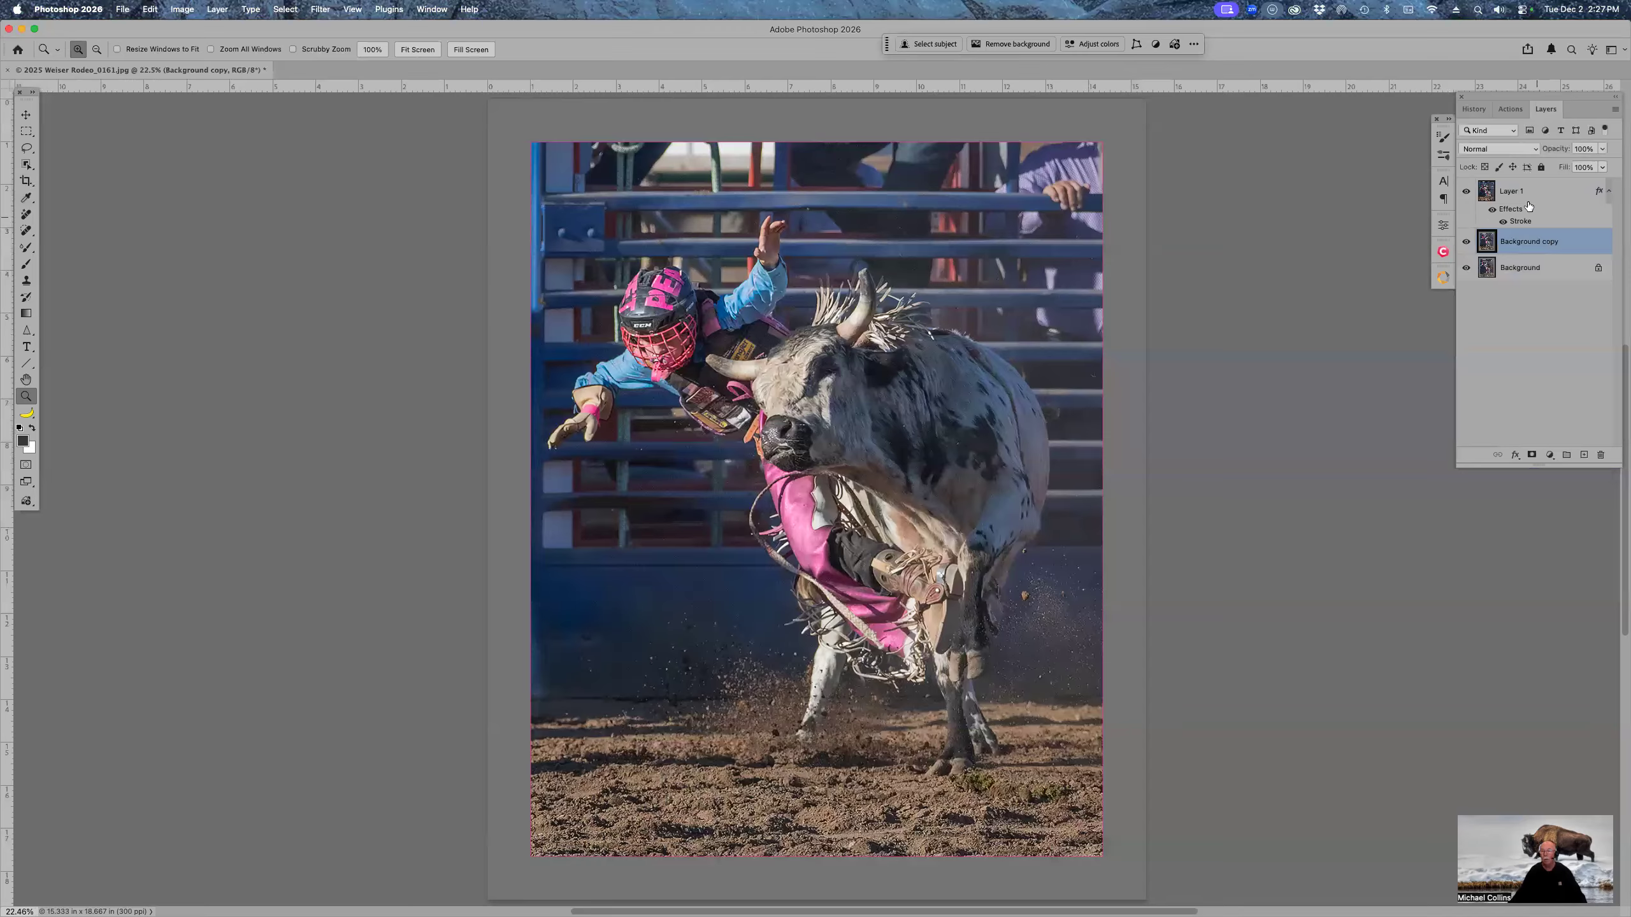
{"action": "left_click", "coordinate": [1485, 194]}
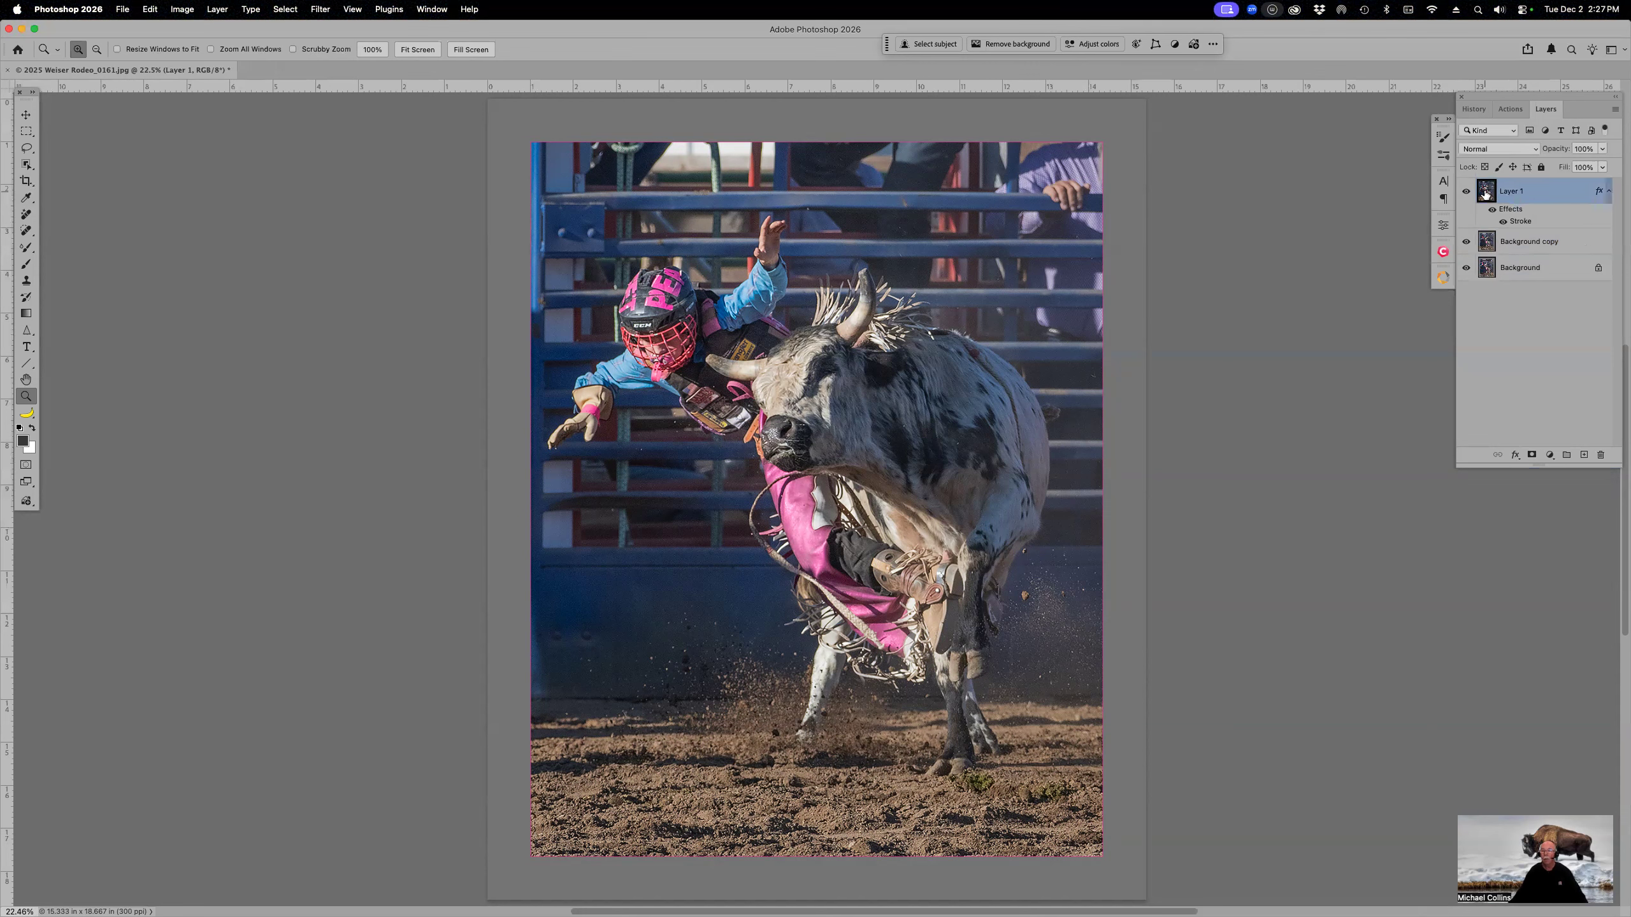
{"action": "left_click_drag", "start_coordinate": [1565, 168], "coordinate": [1502, 168]}
{"action": "key", "text": "Return"}
Step: Scale Layer 1 proportionally to 102% so its stroke sits outside the photo edge
{"action": "key", "text": "super+t"}
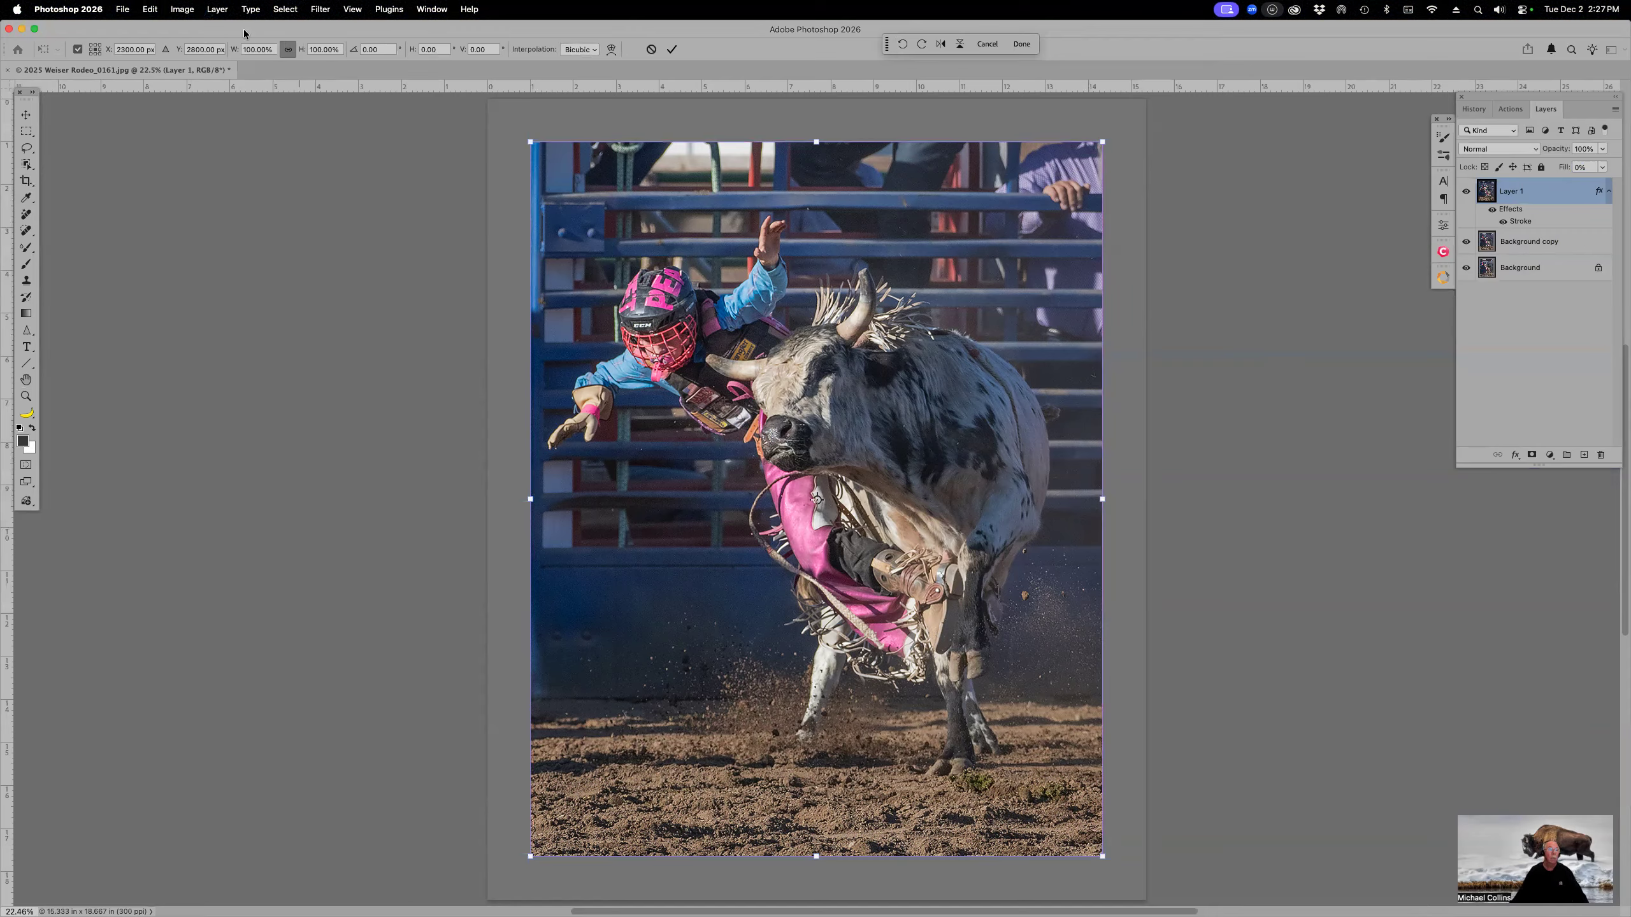
{"action": "double_click", "coordinate": [248, 52]}
{"action": "type", "text": "102"}
{"action": "key", "text": "Return"}
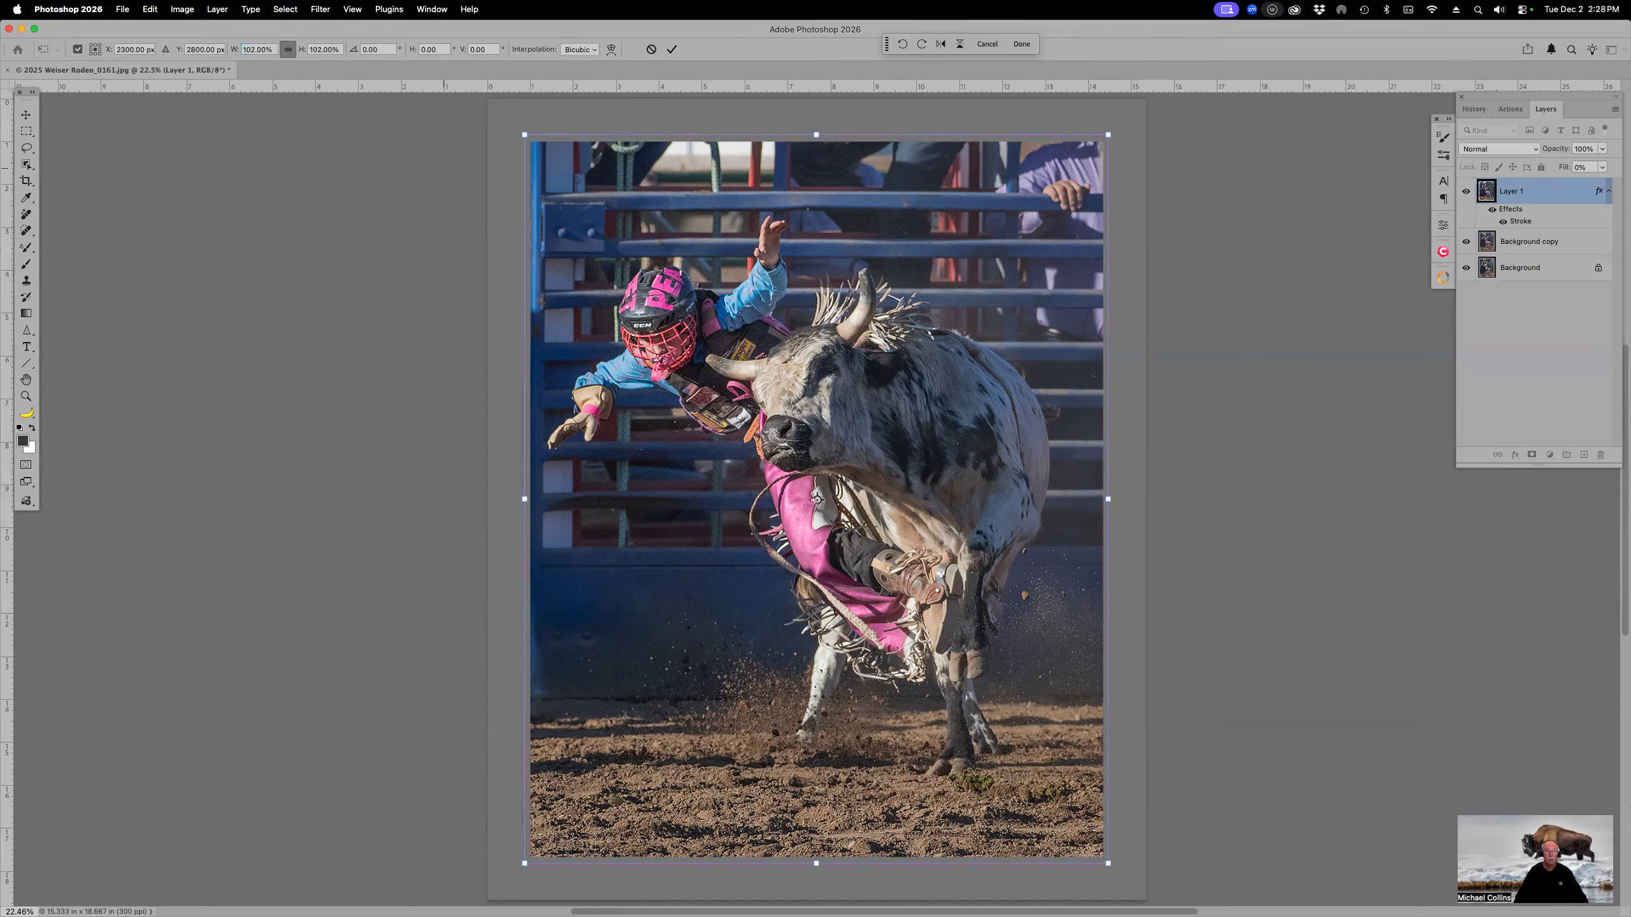
Step: Examine the gap between the offset pink stroke and the photo at its upper-right corner, and then the whole framed image
{"action": "key", "text": "z"}
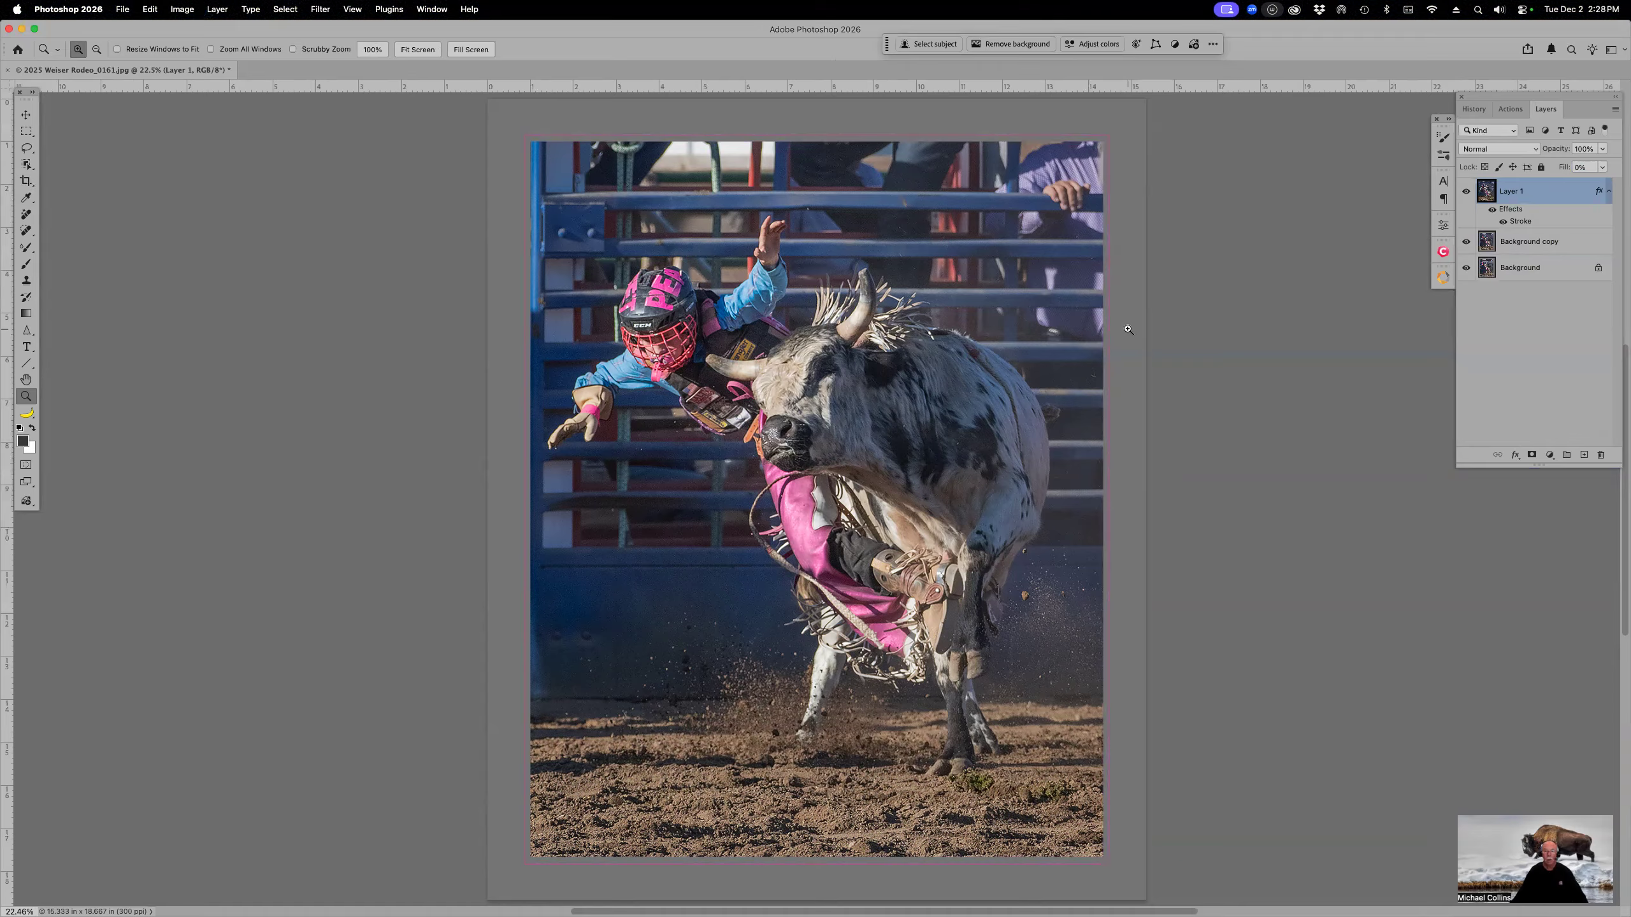
{"action": "left_click_drag", "start_coordinate": [1054, 117], "coordinate": [1191, 245]}
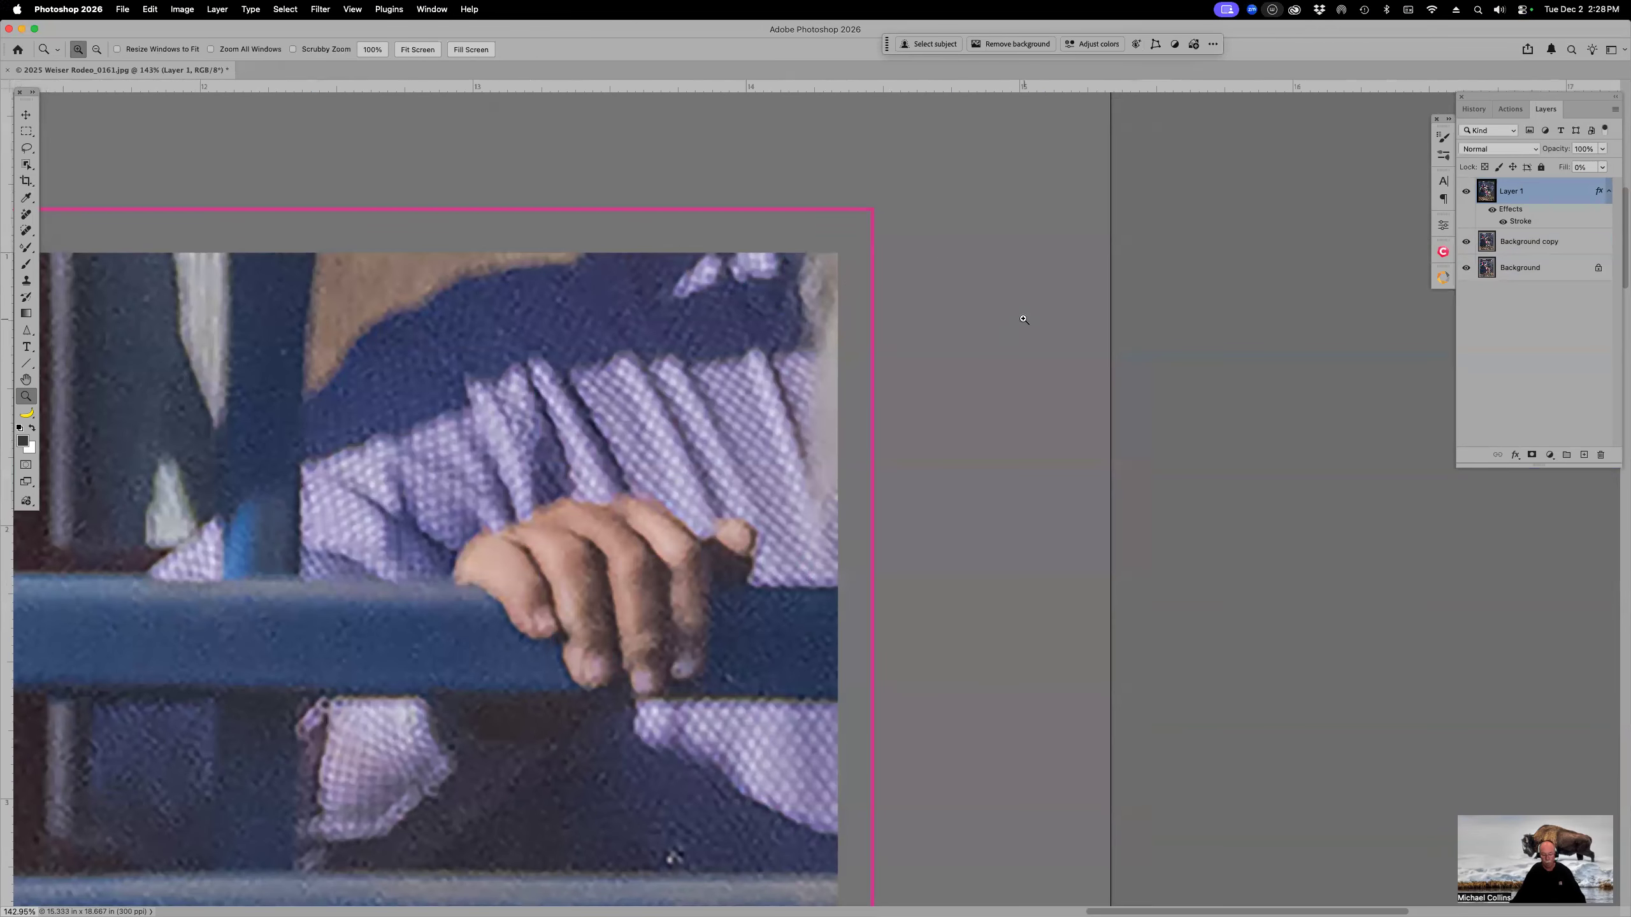
{"action": "key", "text": "super+minus"}
{"action": "key", "text": "super+minus"}
{"action": "key", "text": "super+minus"}
{"action": "key", "text": "super+minus"}
{"action": "key", "text": "super+minus"}
{"action": "key", "text": "super+minus"}
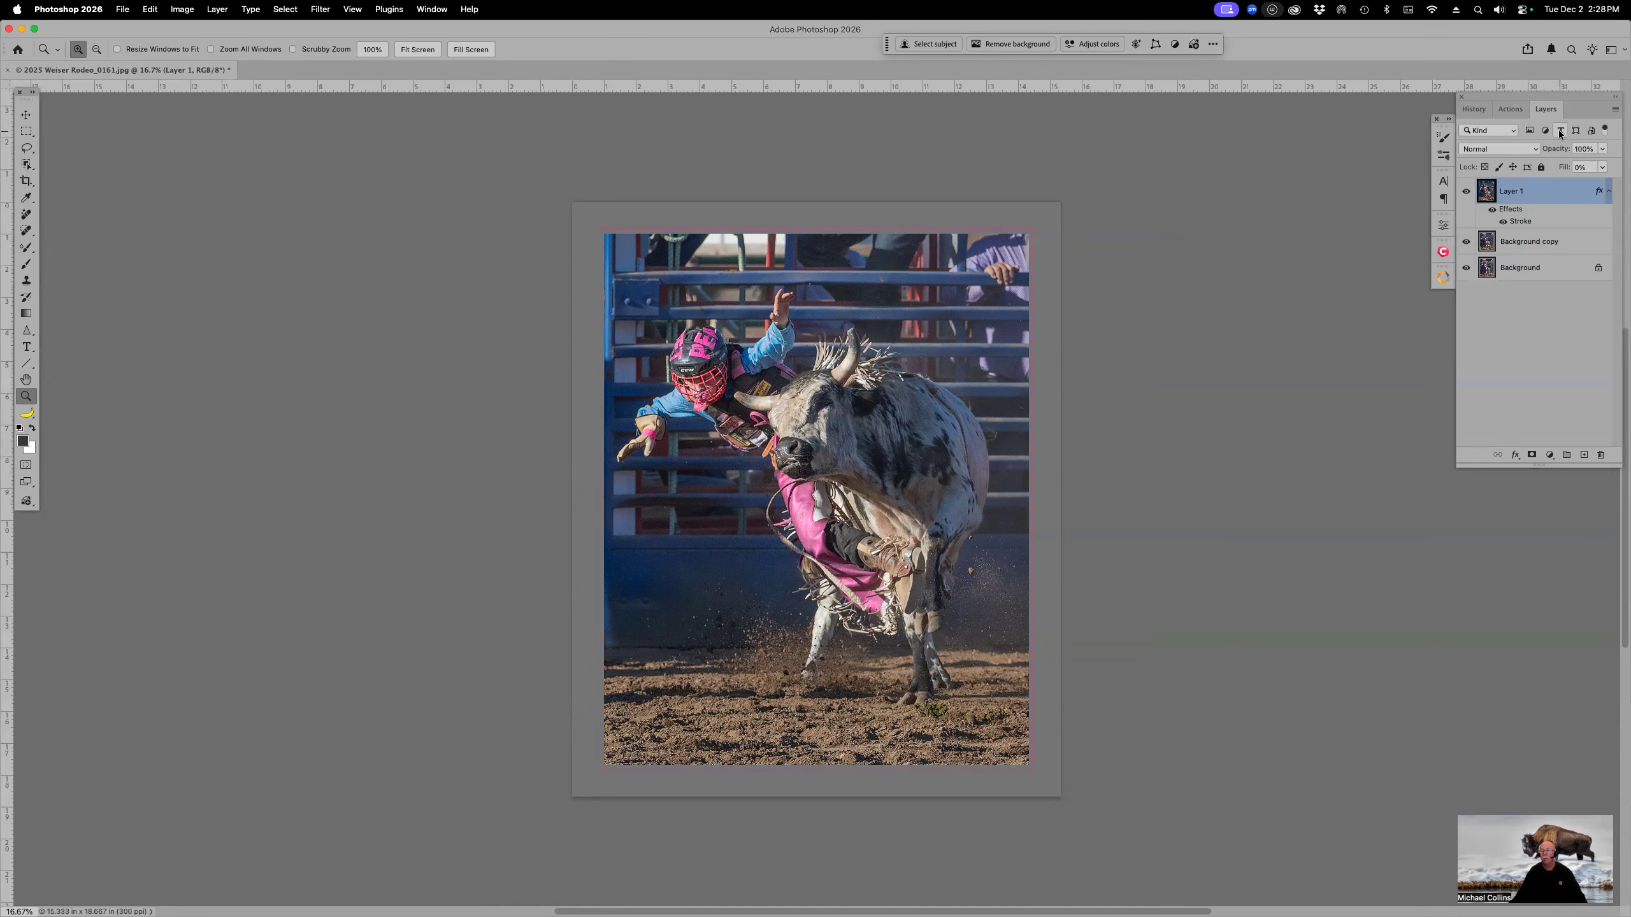
Step: Set Layer 1's fill to 100%
{"action": "left_click", "coordinate": [1582, 167]}
{"action": "type", "text": "100"}
{"action": "key", "text": "Return"}
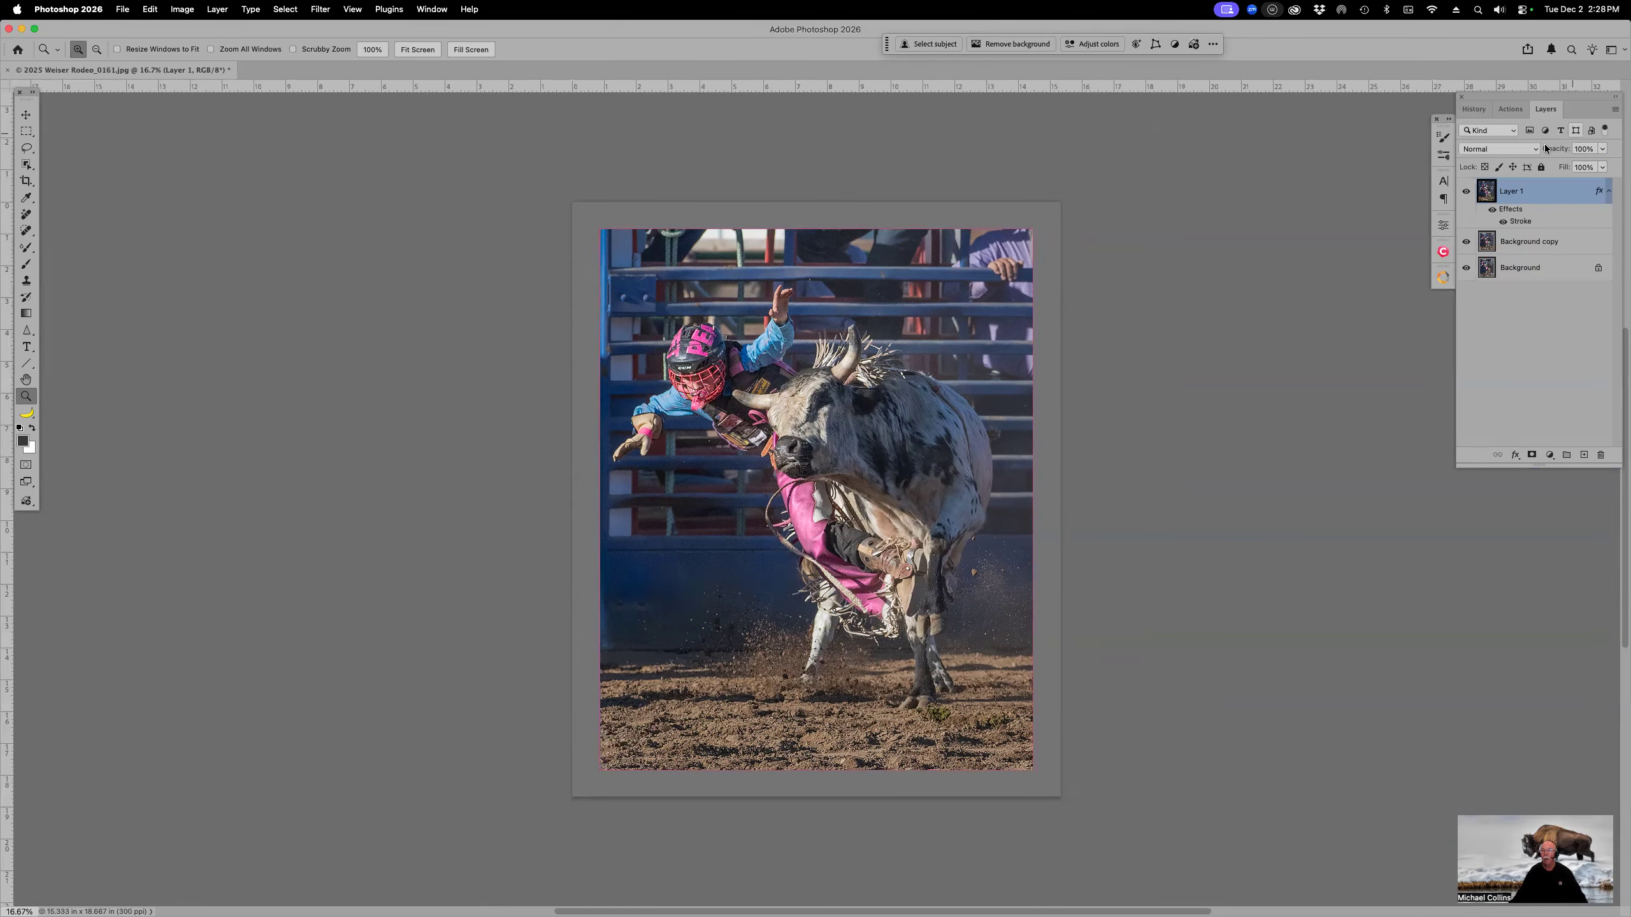
Step: Compare Layer 1 at 0% and 100% opacity, leaving the opacity at 100%
{"action": "left_click_drag", "start_coordinate": [1537, 148], "coordinate": [1444, 152]}
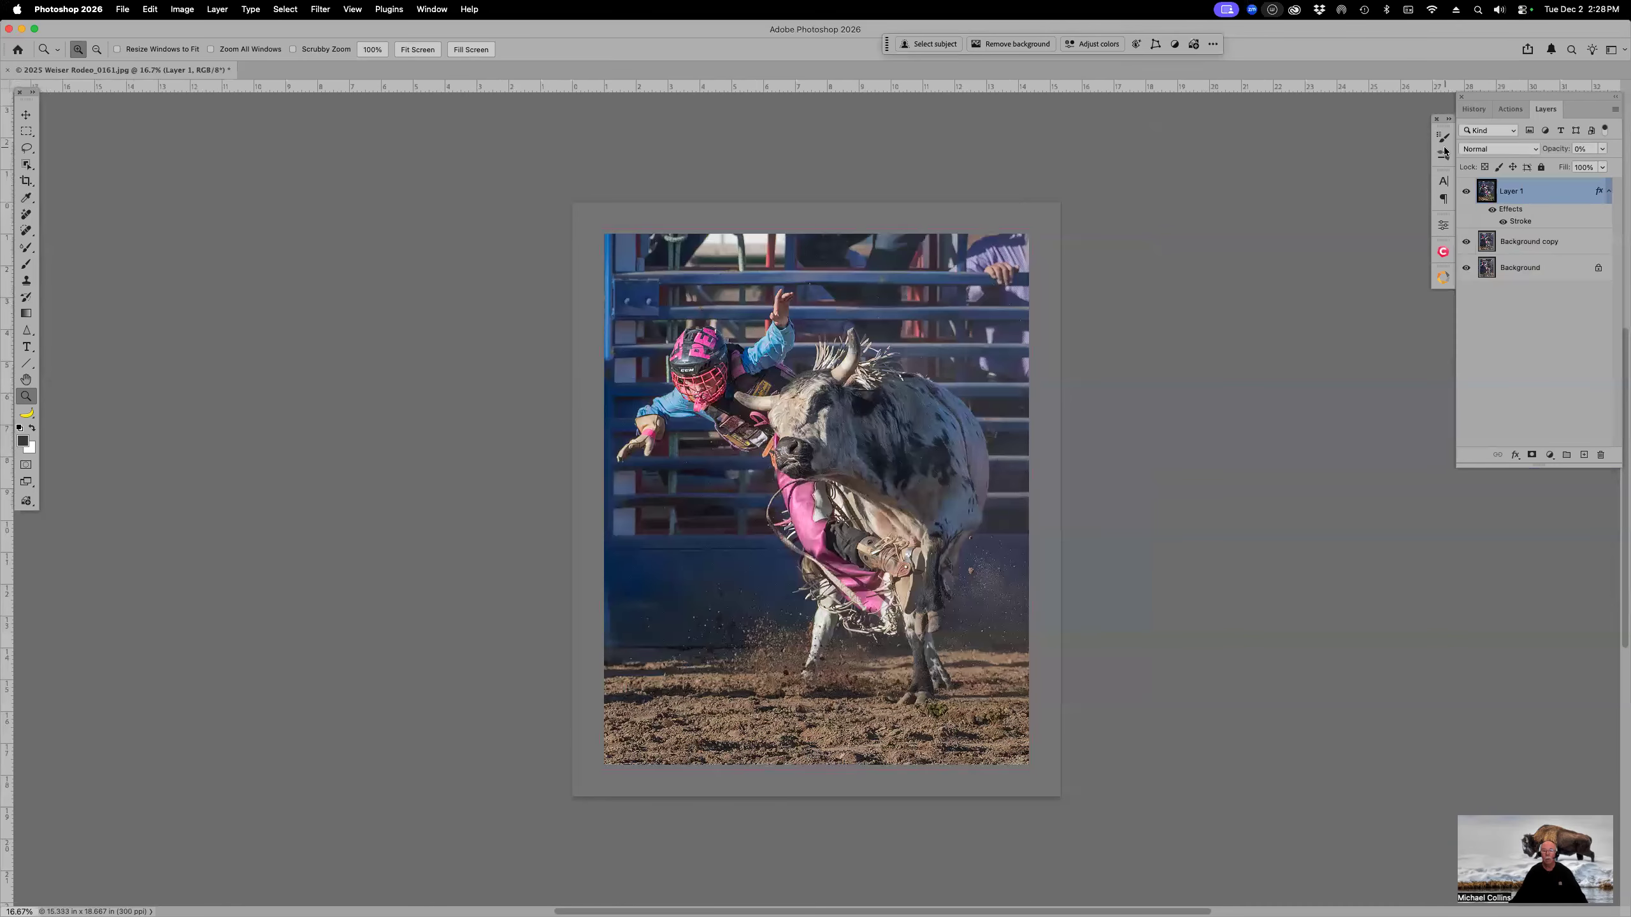
{"action": "left_click", "coordinate": [1142, 555]}
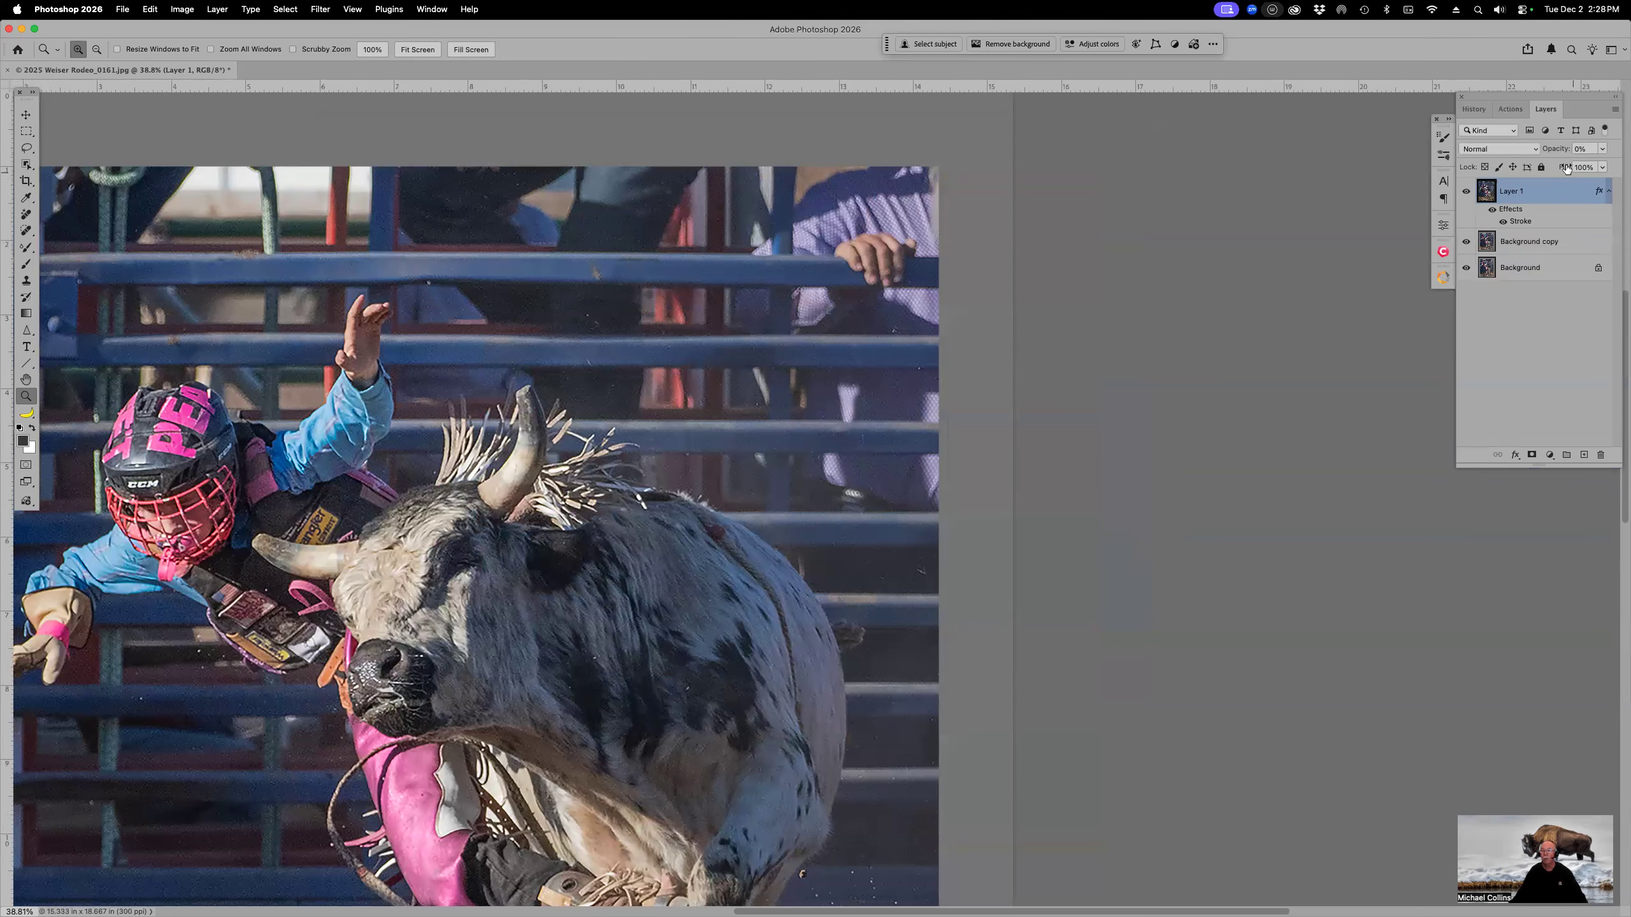
{"action": "left_click_drag", "start_coordinate": [1555, 152], "coordinate": [1619, 149]}
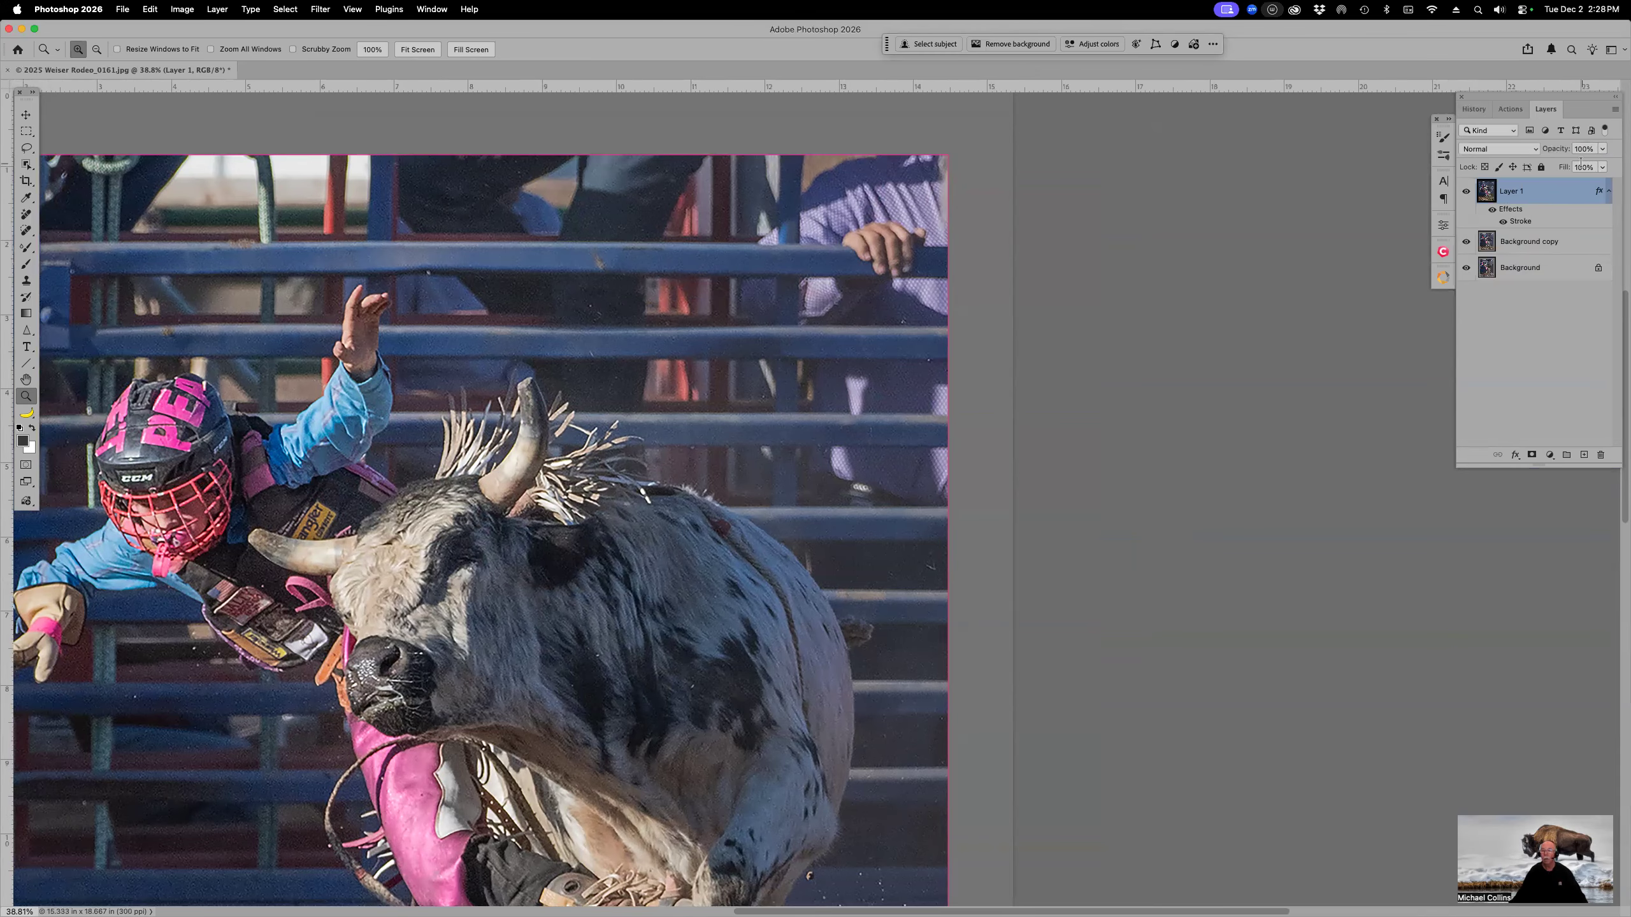
Step: Set Layer 1's fill to 0% and inspect the offset stroke at the photo's upper-right corner
{"action": "left_click_drag", "start_coordinate": [1566, 169], "coordinate": [1404, 164]}
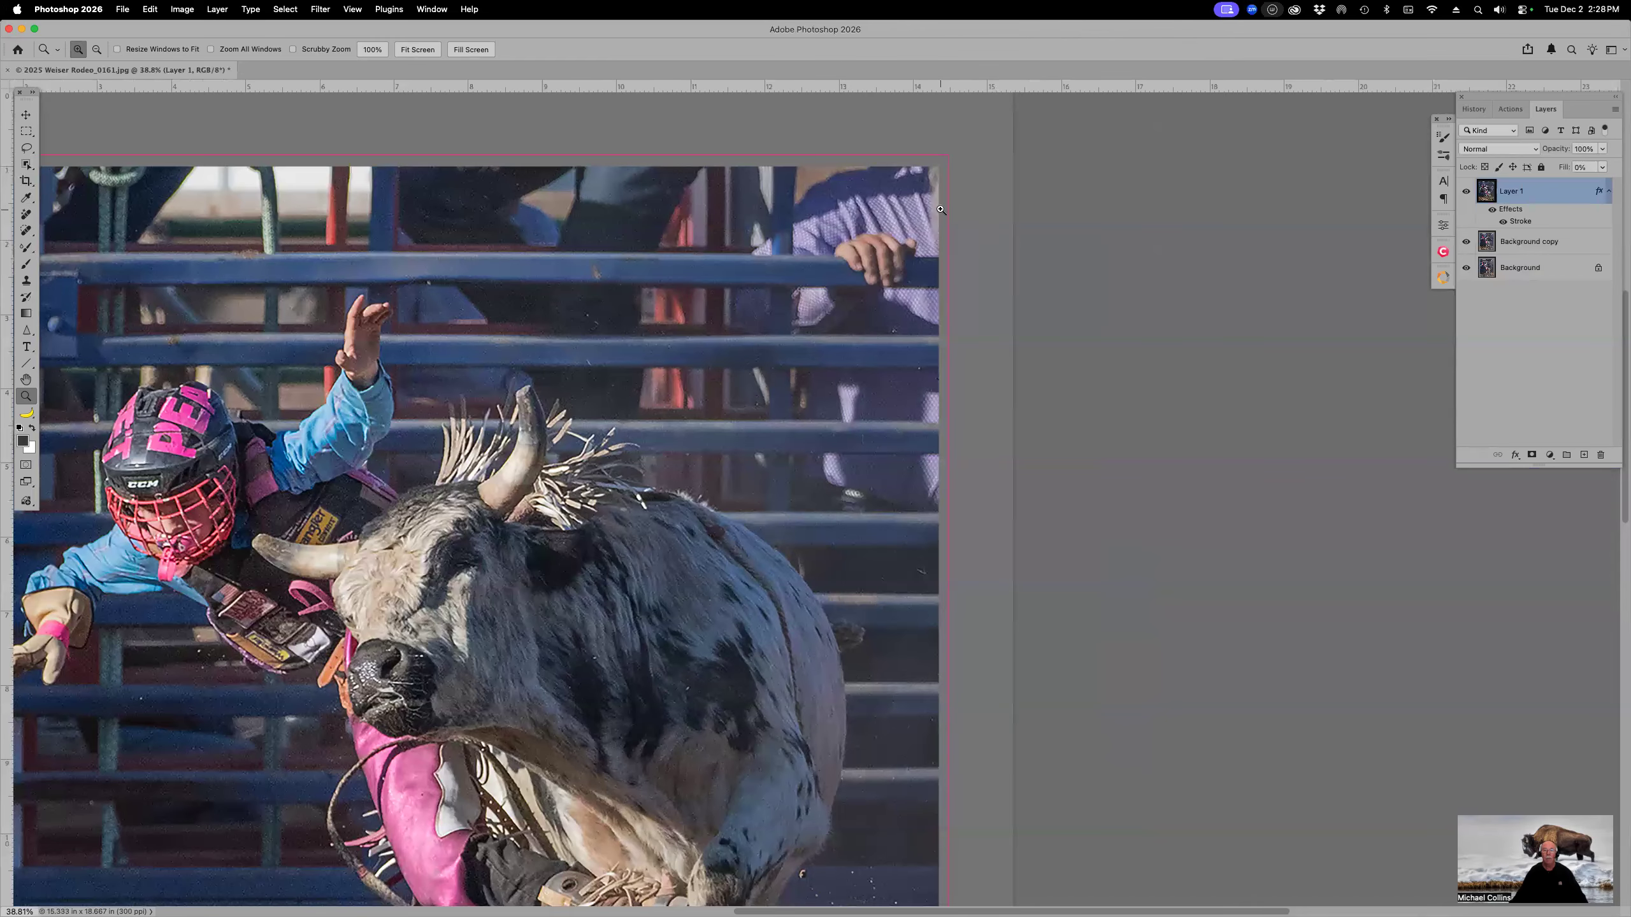
{"action": "left_click", "coordinate": [920, 170]}
{"action": "left_click", "coordinate": [923, 180]}
{"action": "left_click", "coordinate": [926, 190]}
{"action": "scroll", "coordinate": [926, 194], "scroll_direction": "up", "scroll_amount": 5}
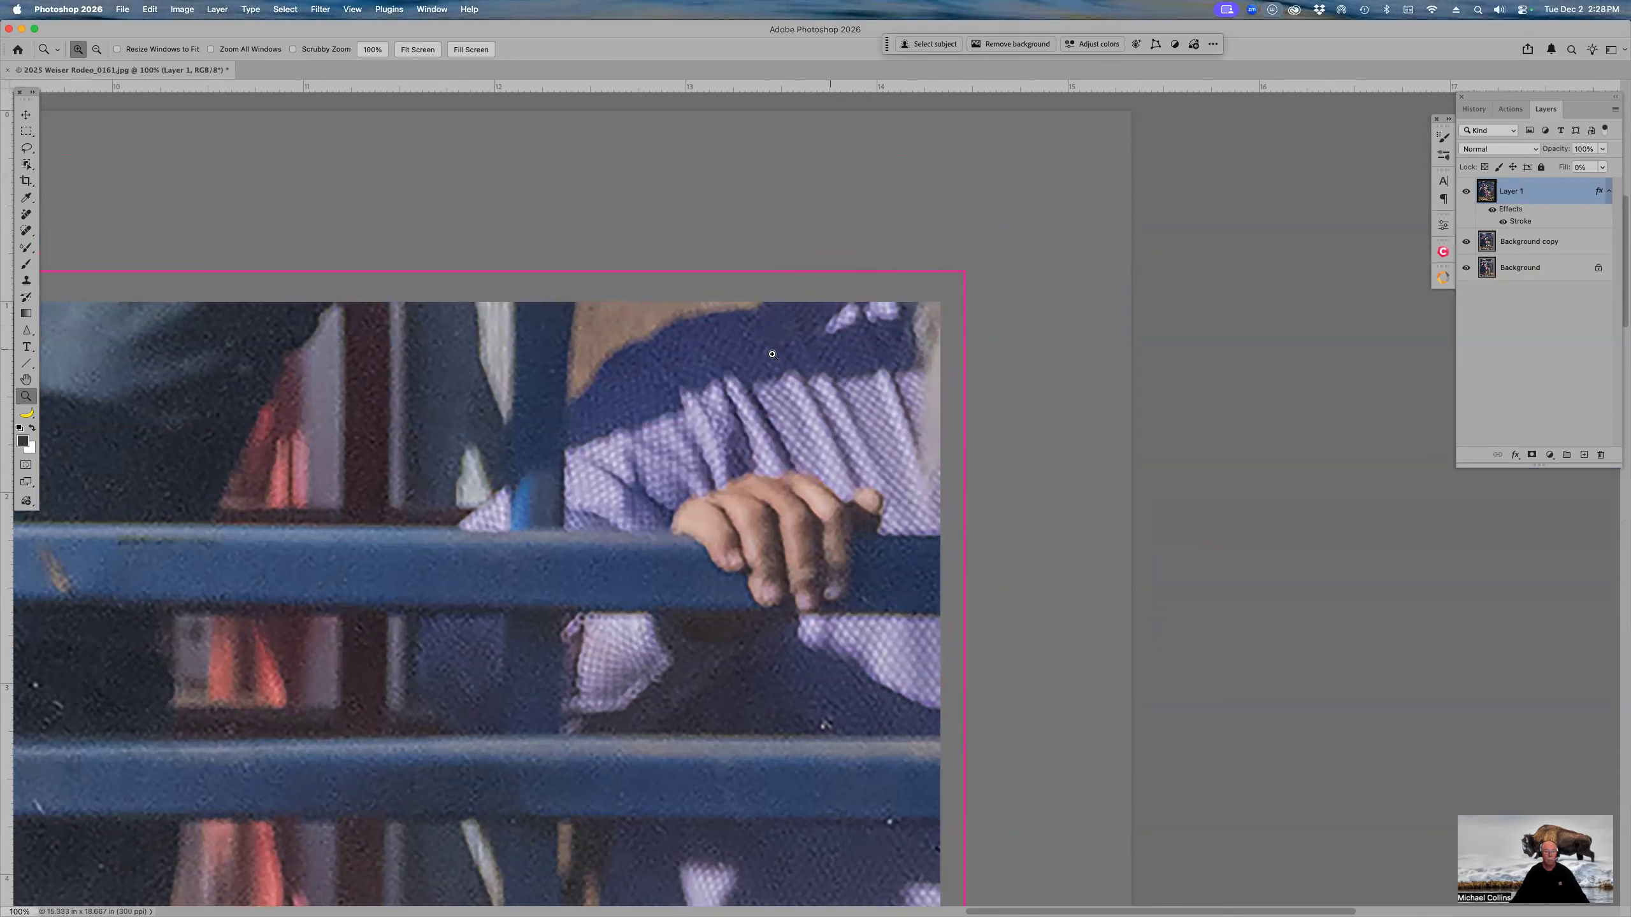
Step: Try scaling only Layer 1's width to 101%, and undo the transform
{"action": "key", "text": "super+t"}
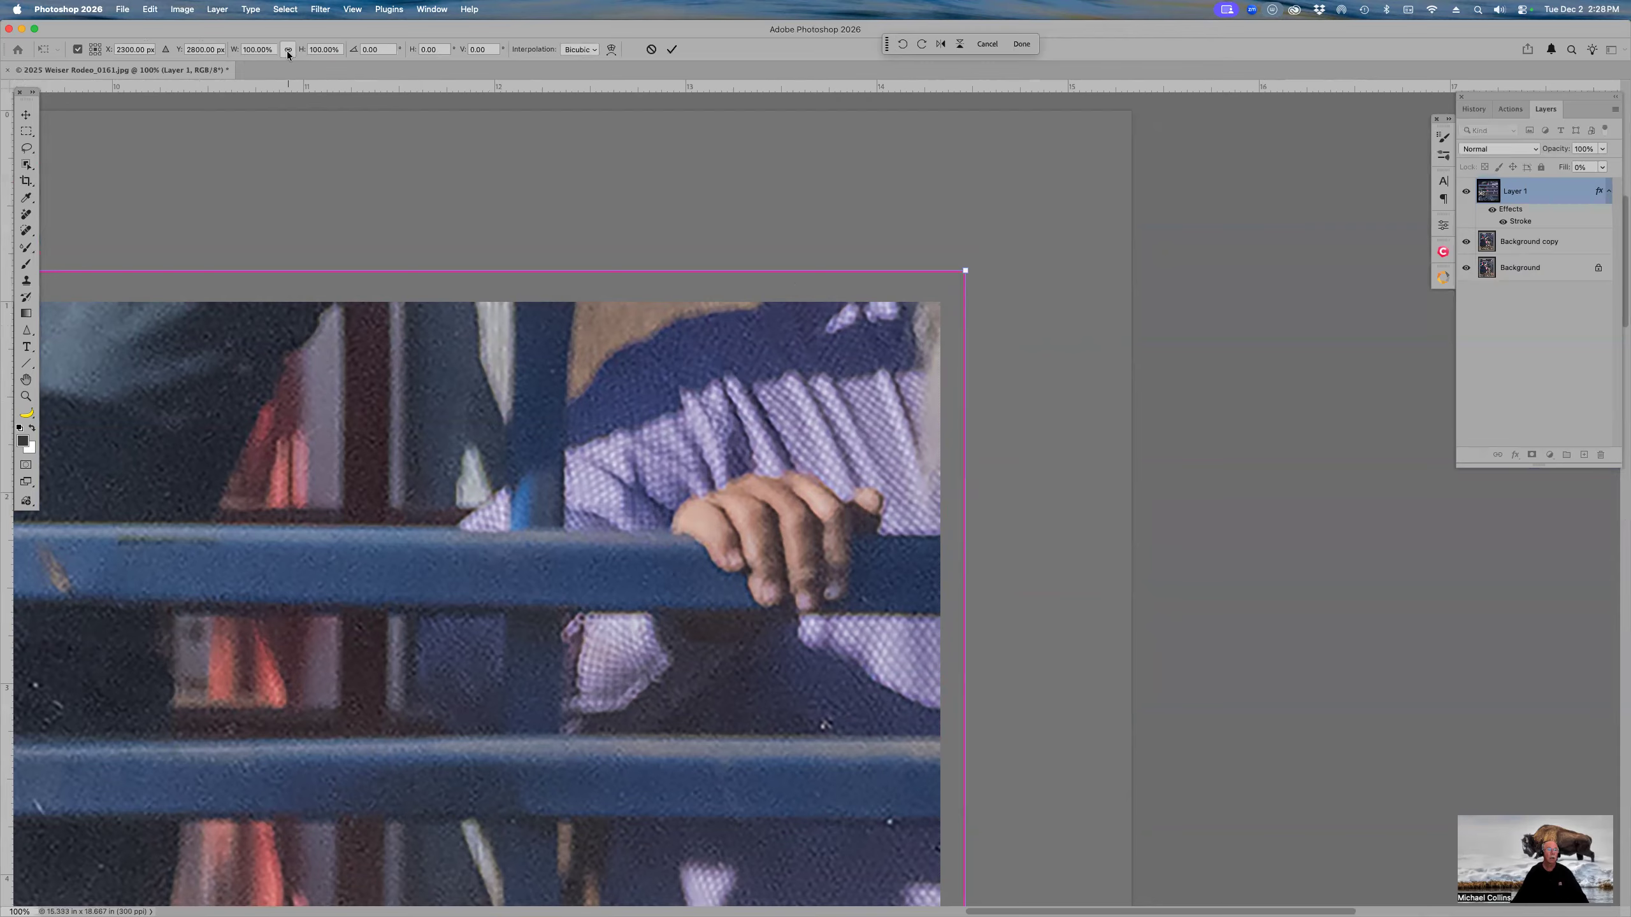
{"action": "left_click", "coordinate": [247, 49]}
{"action": "type", "text": "101"}
{"action": "key", "text": "Return"}
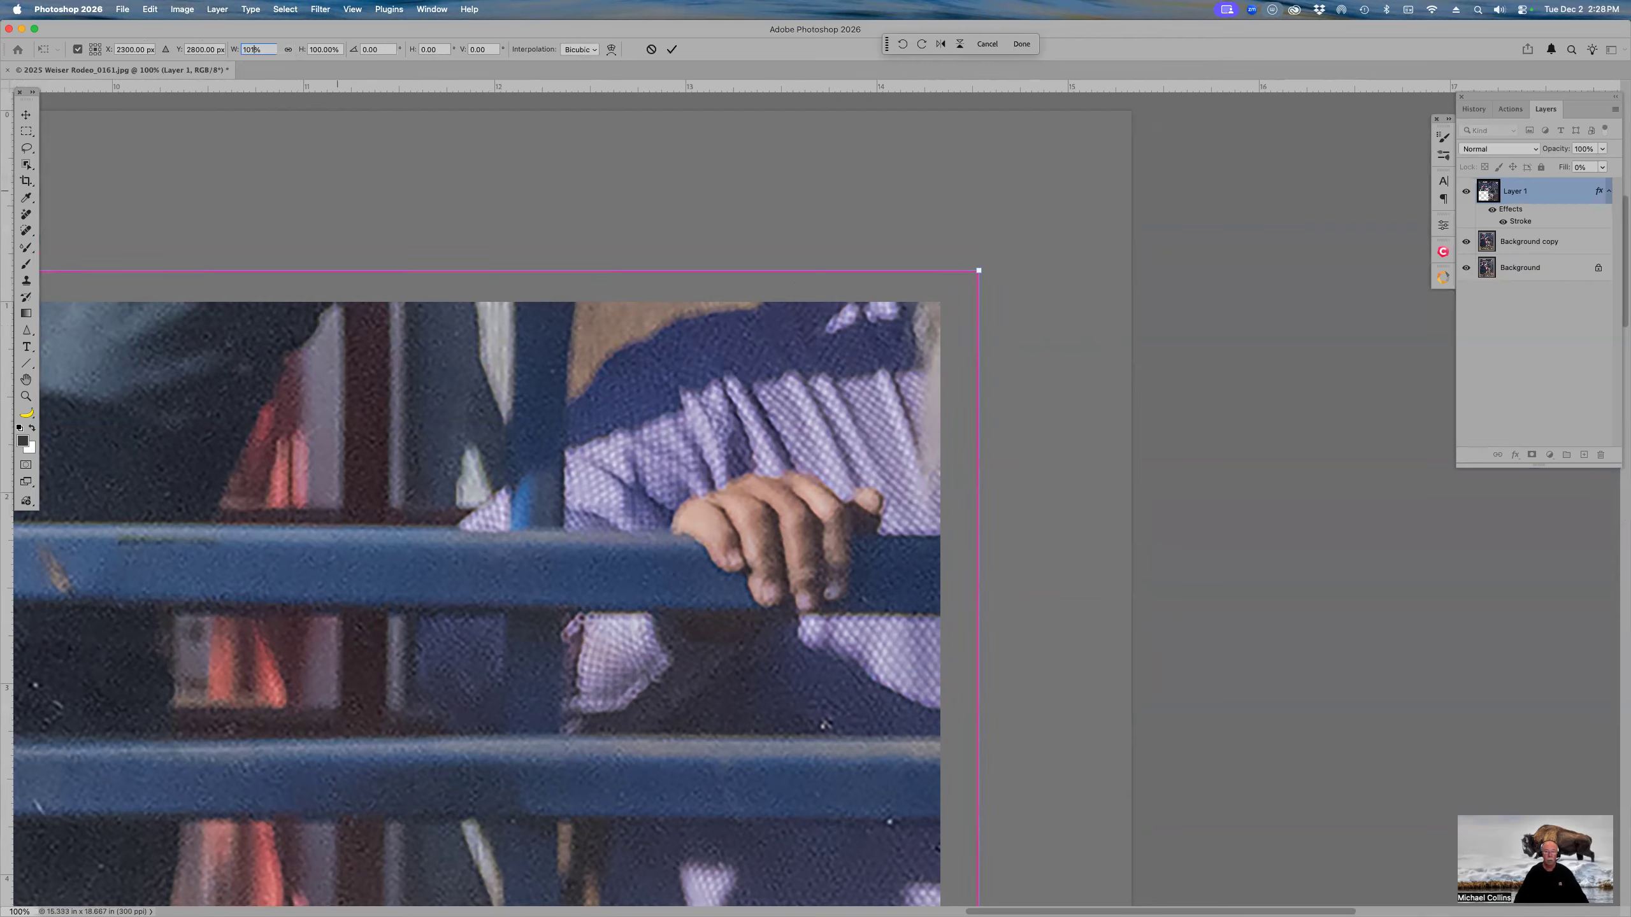
{"action": "key", "text": "z"}
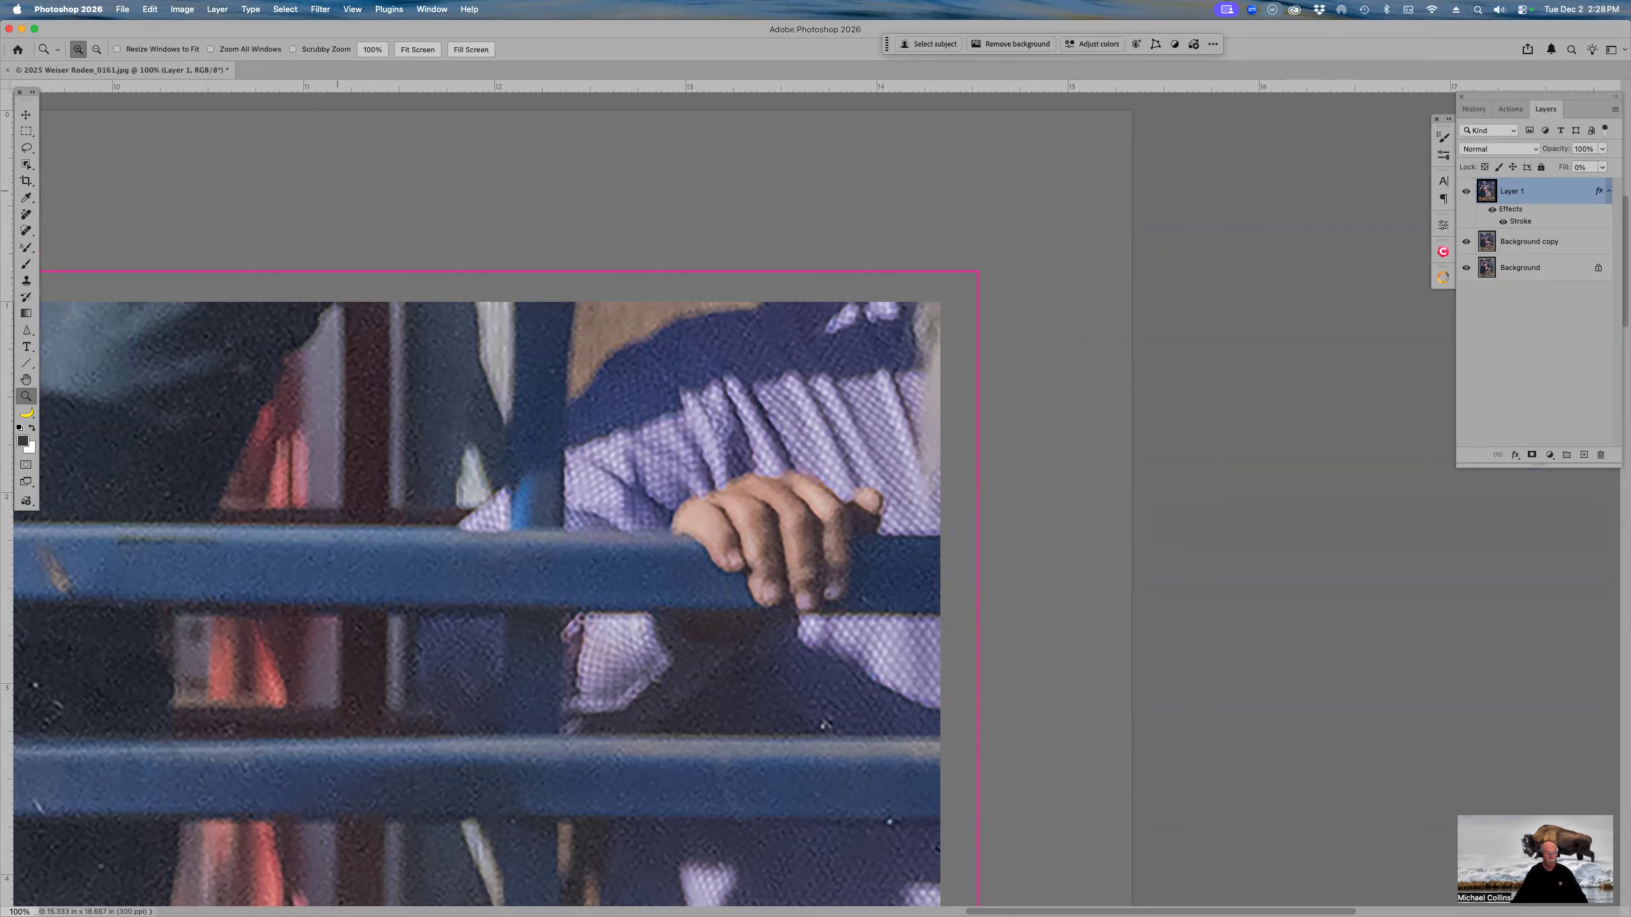
{"action": "key", "text": "super+z"}
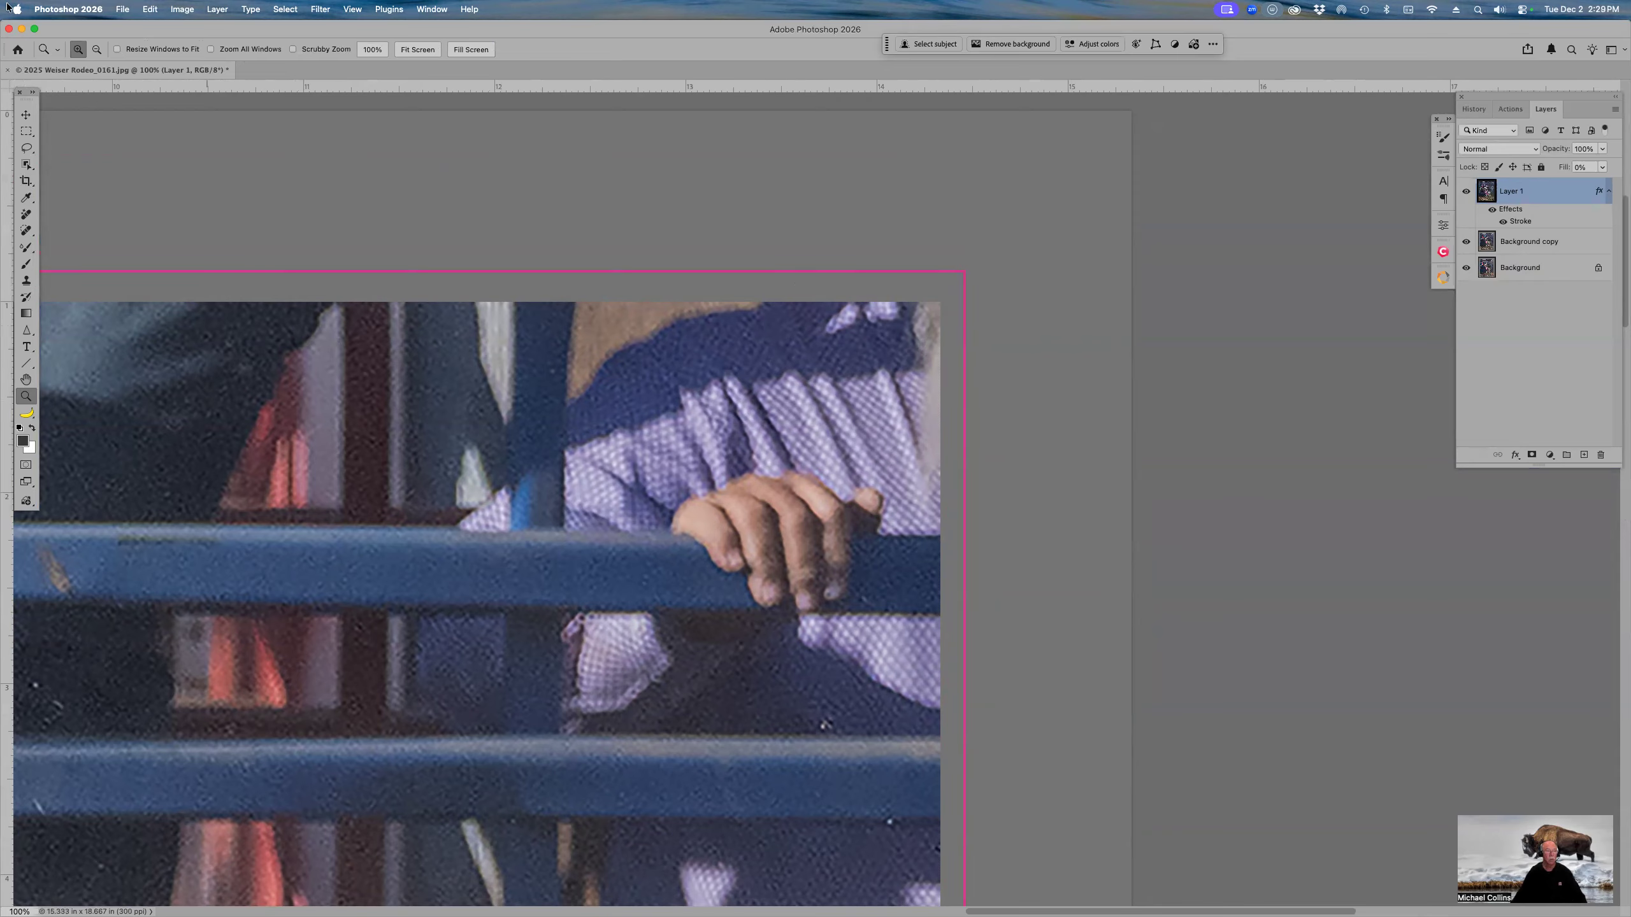
Step: Scale only Layer 1's width to 100.5% to even out the stroke's gap around the photo
{"action": "key", "text": "super+t"}
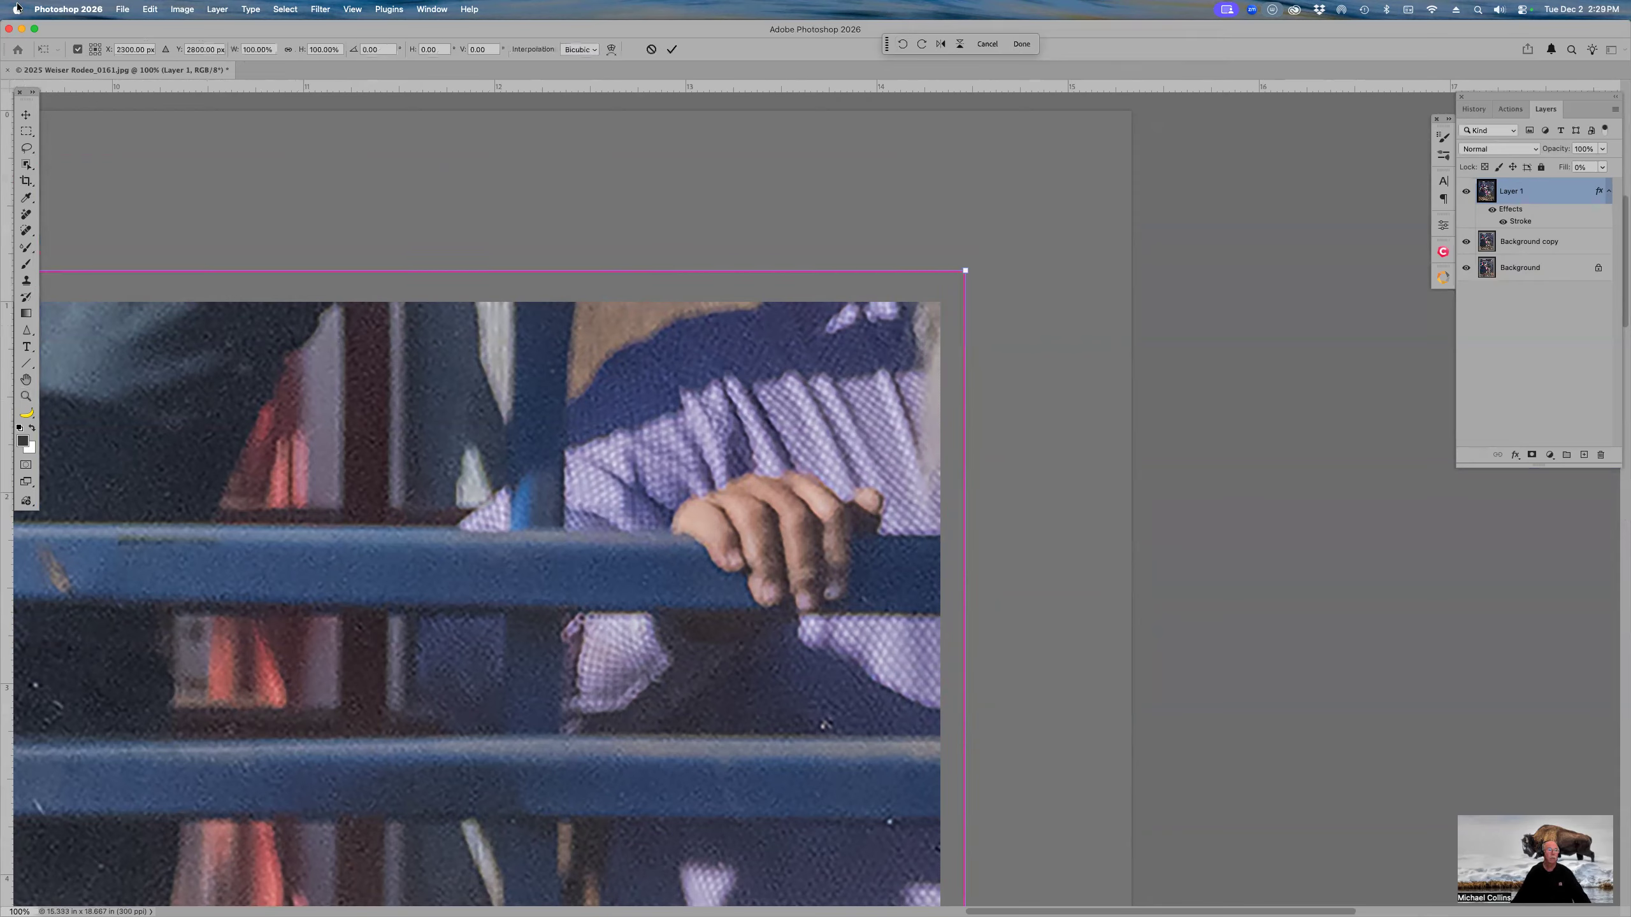
{"action": "left_click", "coordinate": [246, 50]}
{"action": "type", "text": "100.5"}
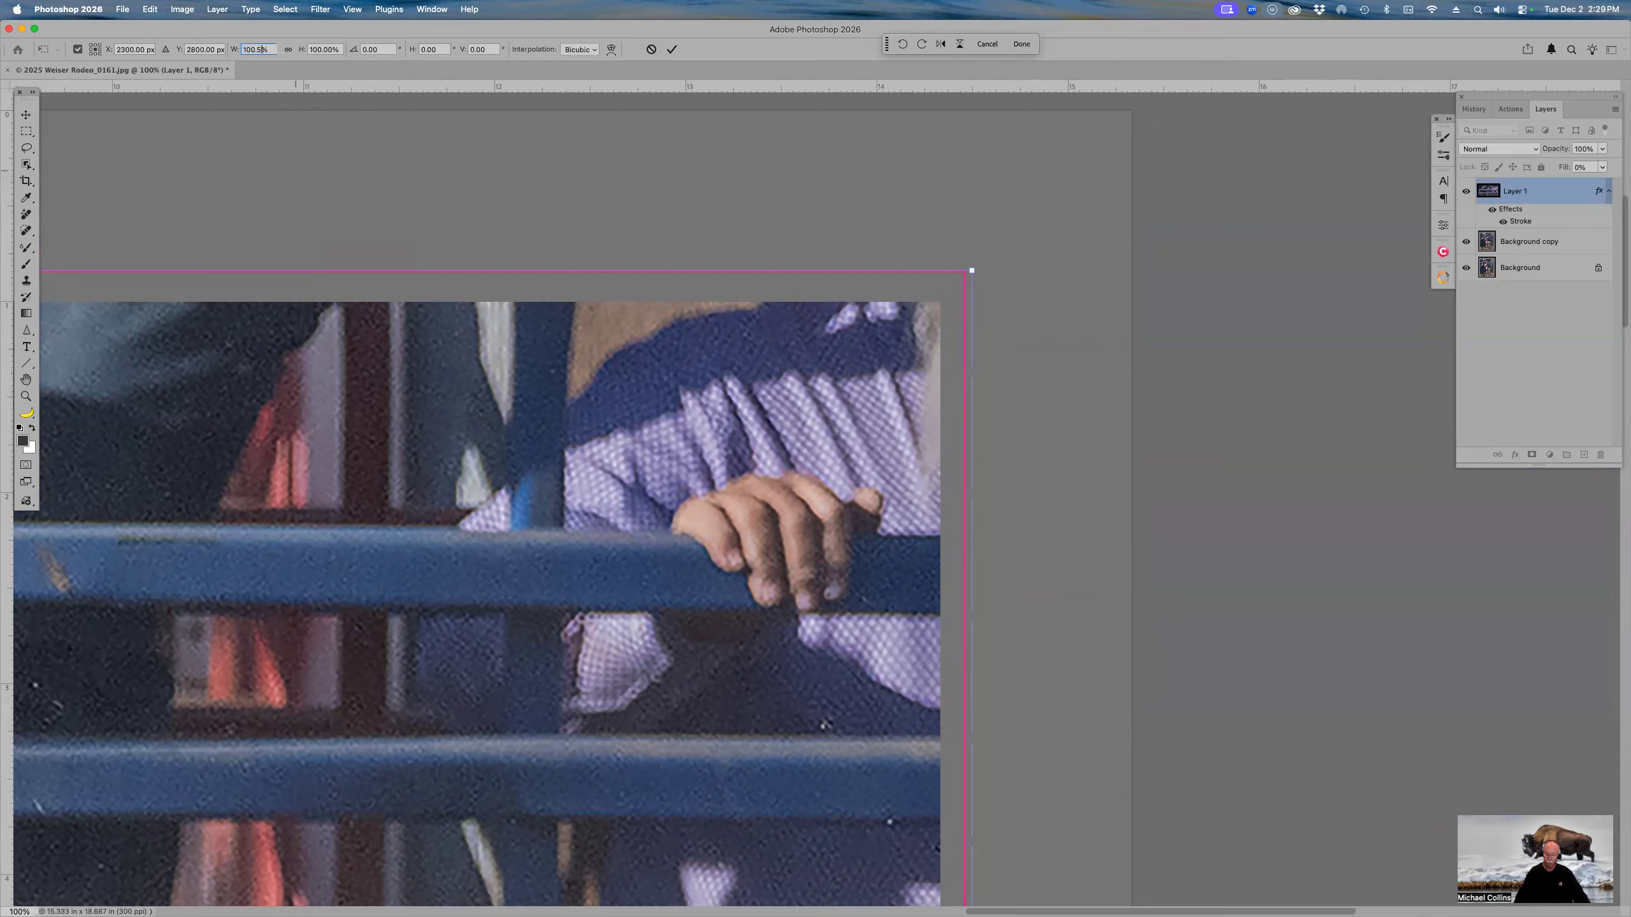
{"action": "key", "text": "Return"}
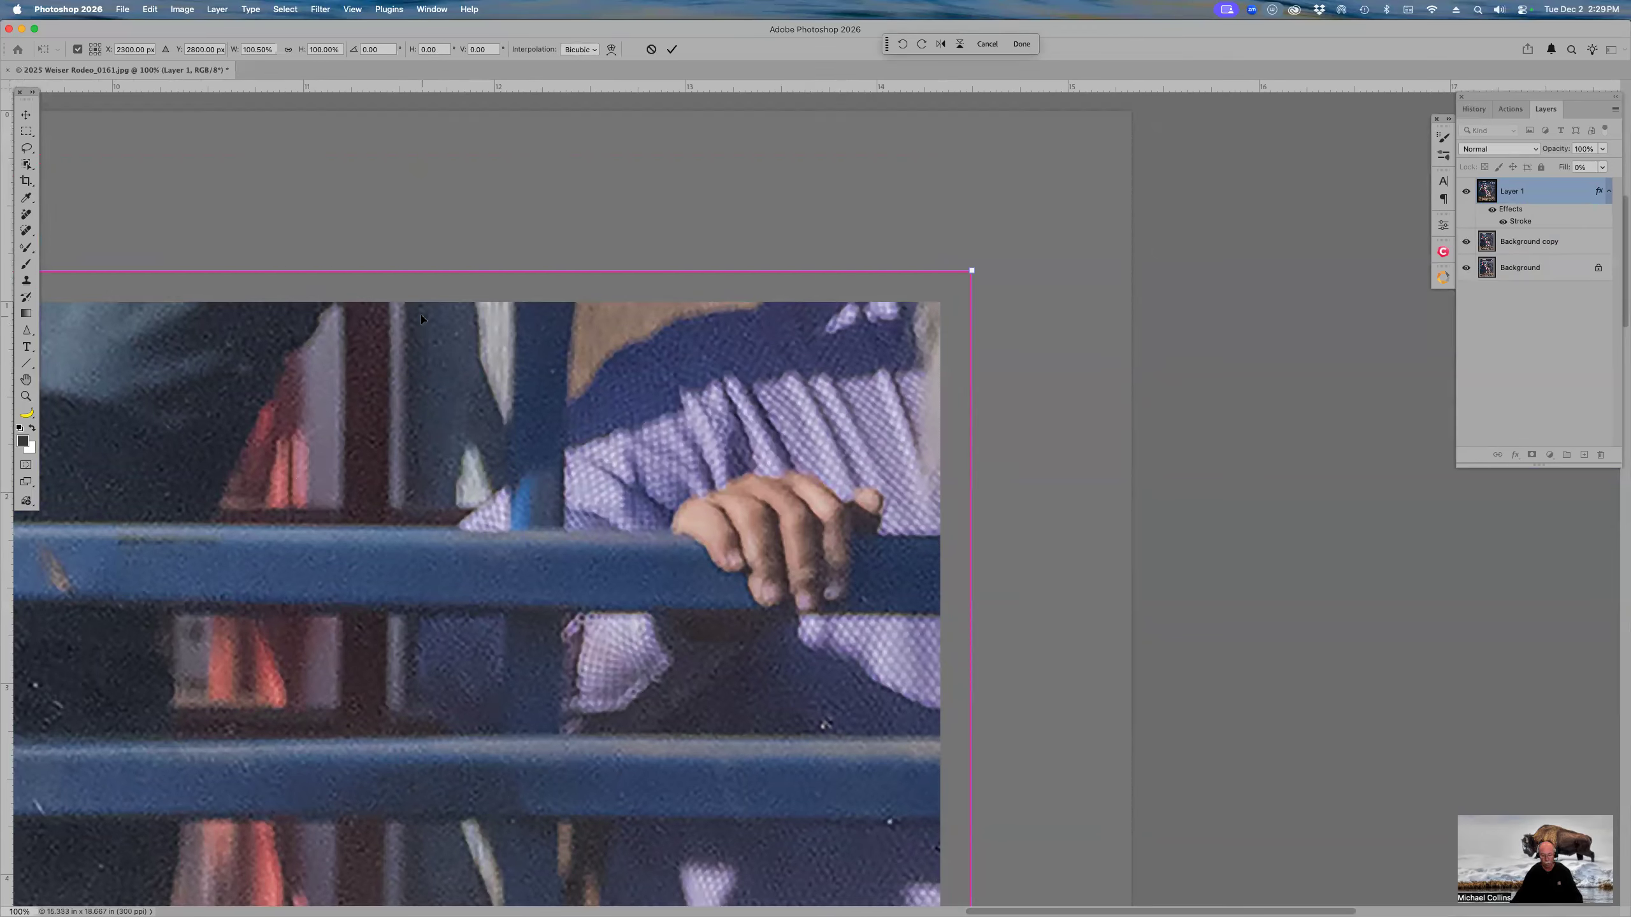
{"action": "key", "text": "super+0"}
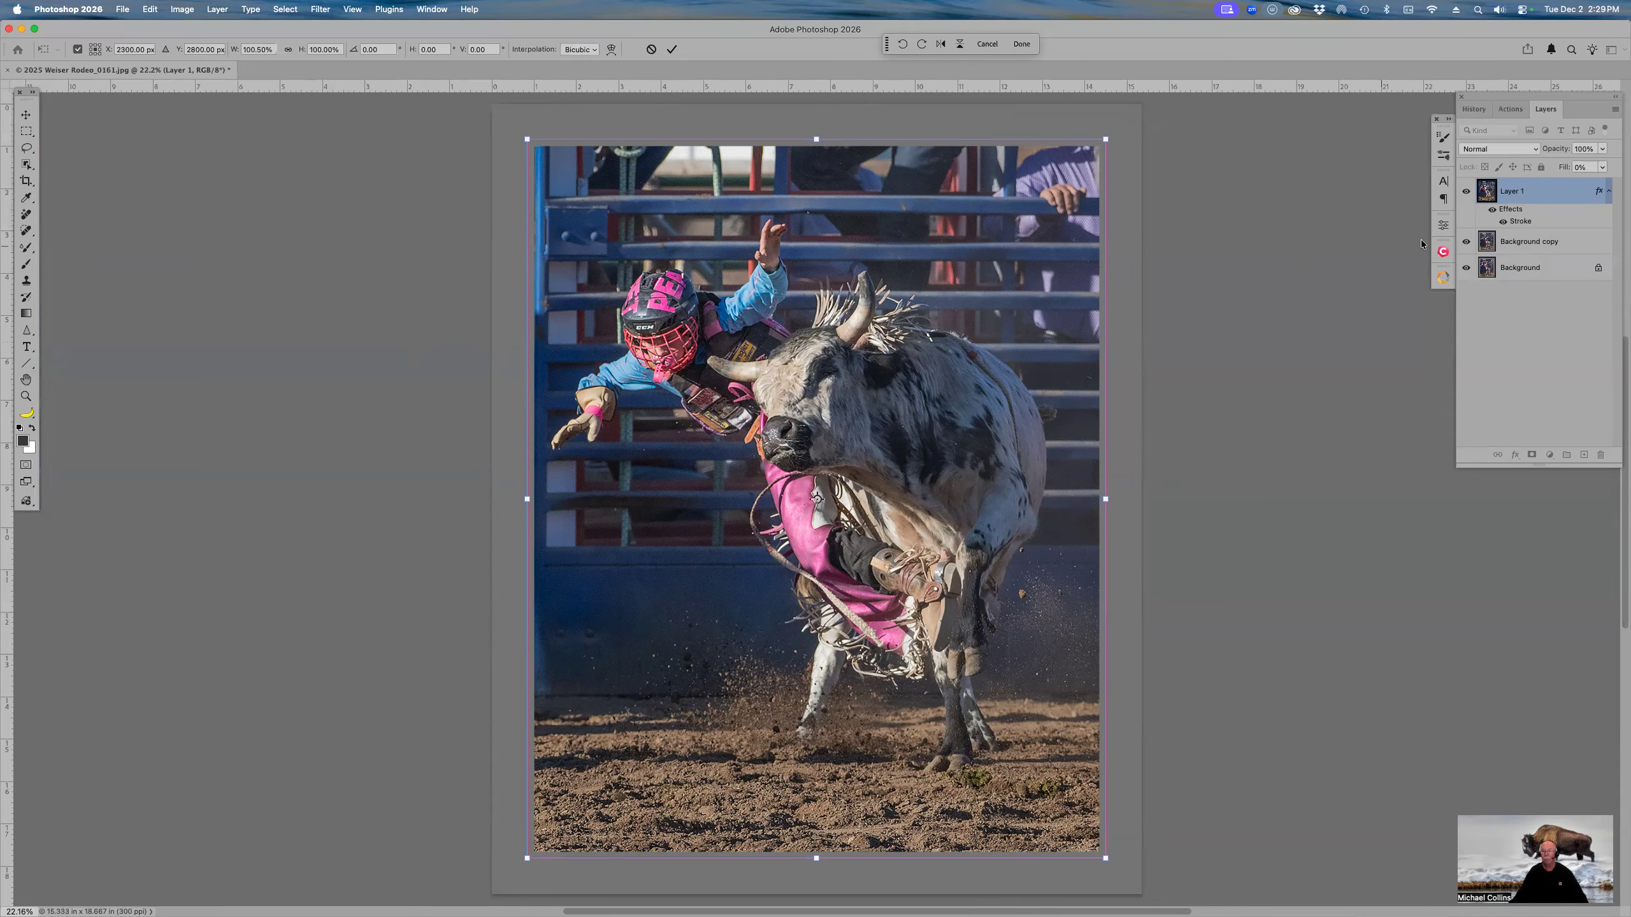
Step: Change the color of Layer 1's stroke effect to white (ffffff)
{"action": "double_click", "coordinate": [1520, 221]}
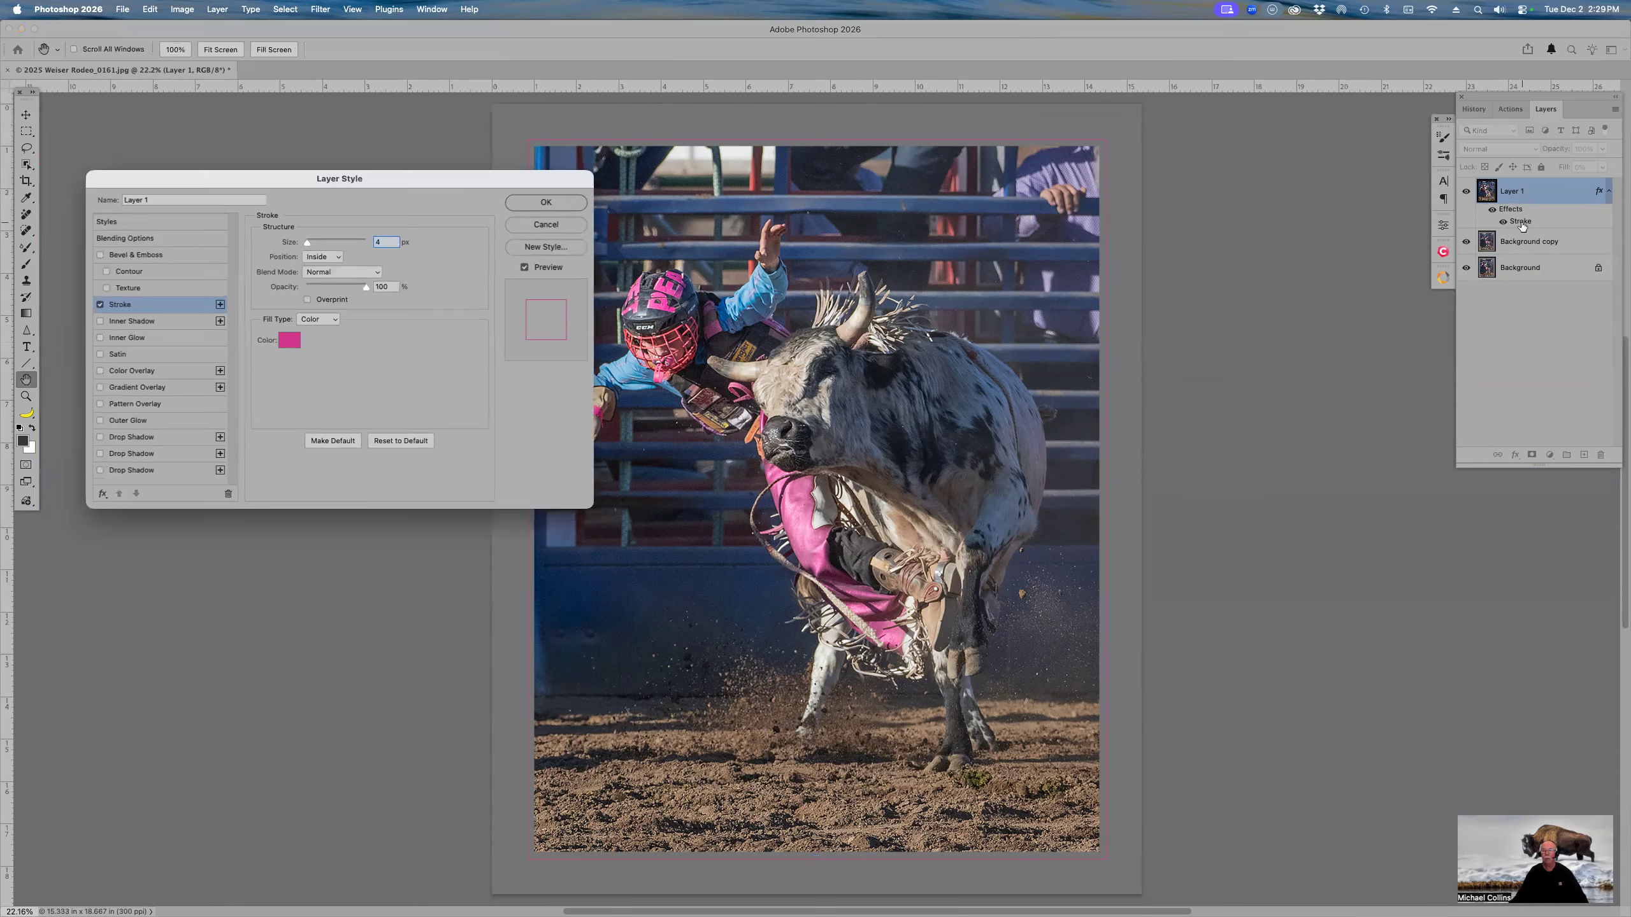
{"action": "left_click", "coordinate": [290, 341]}
{"action": "type", "text": "ffffff"}
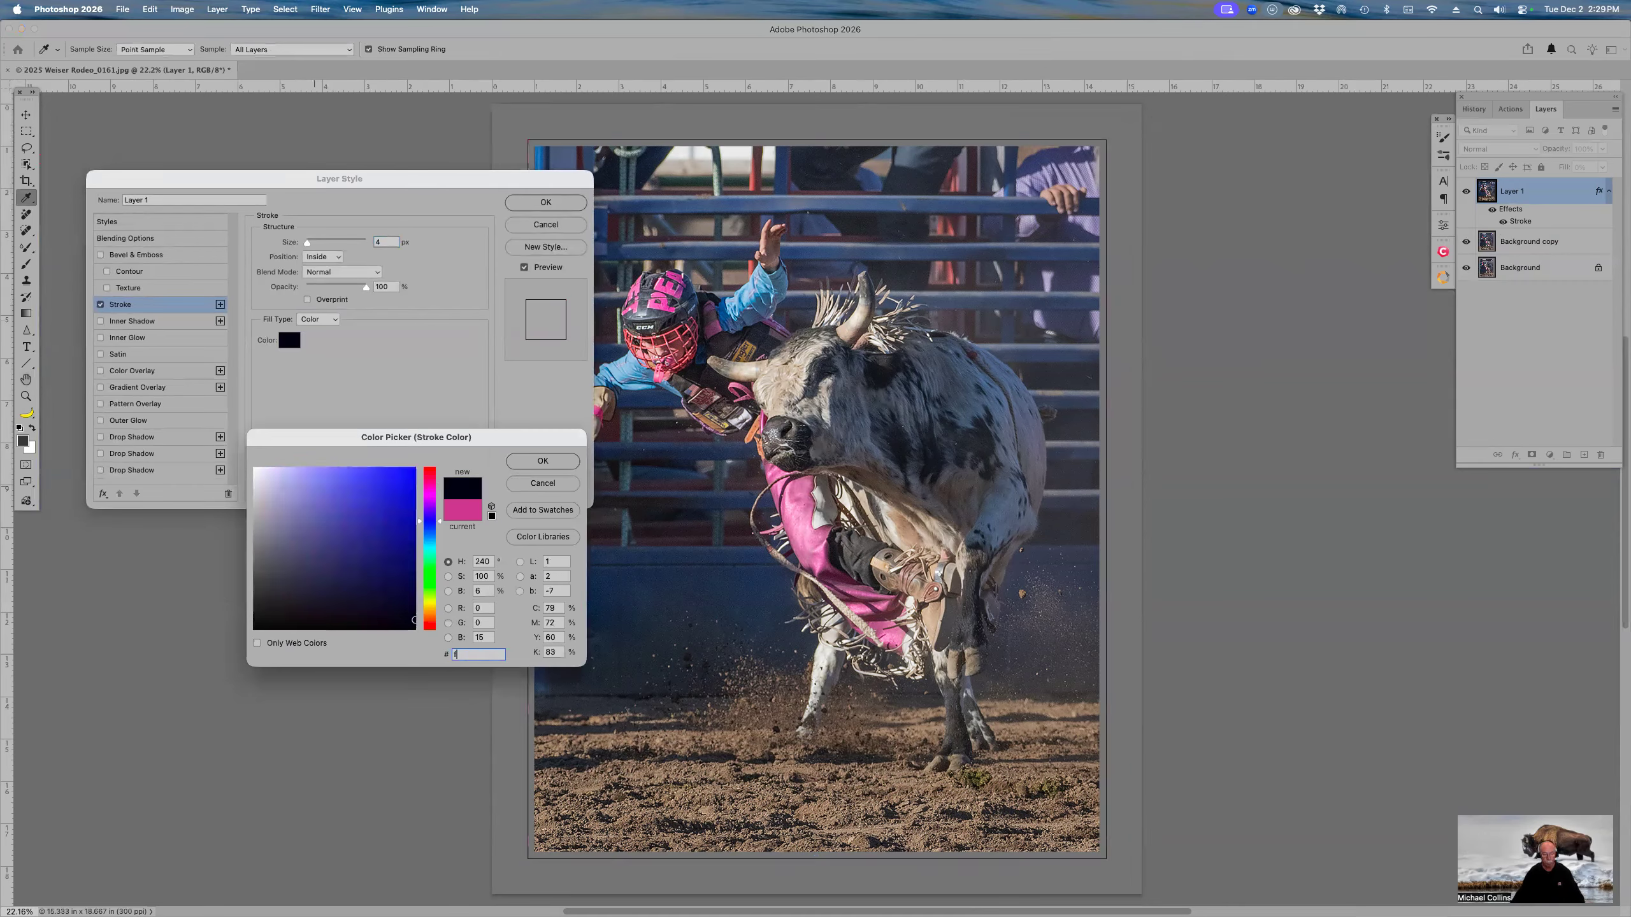
{"action": "key", "text": "Return"}
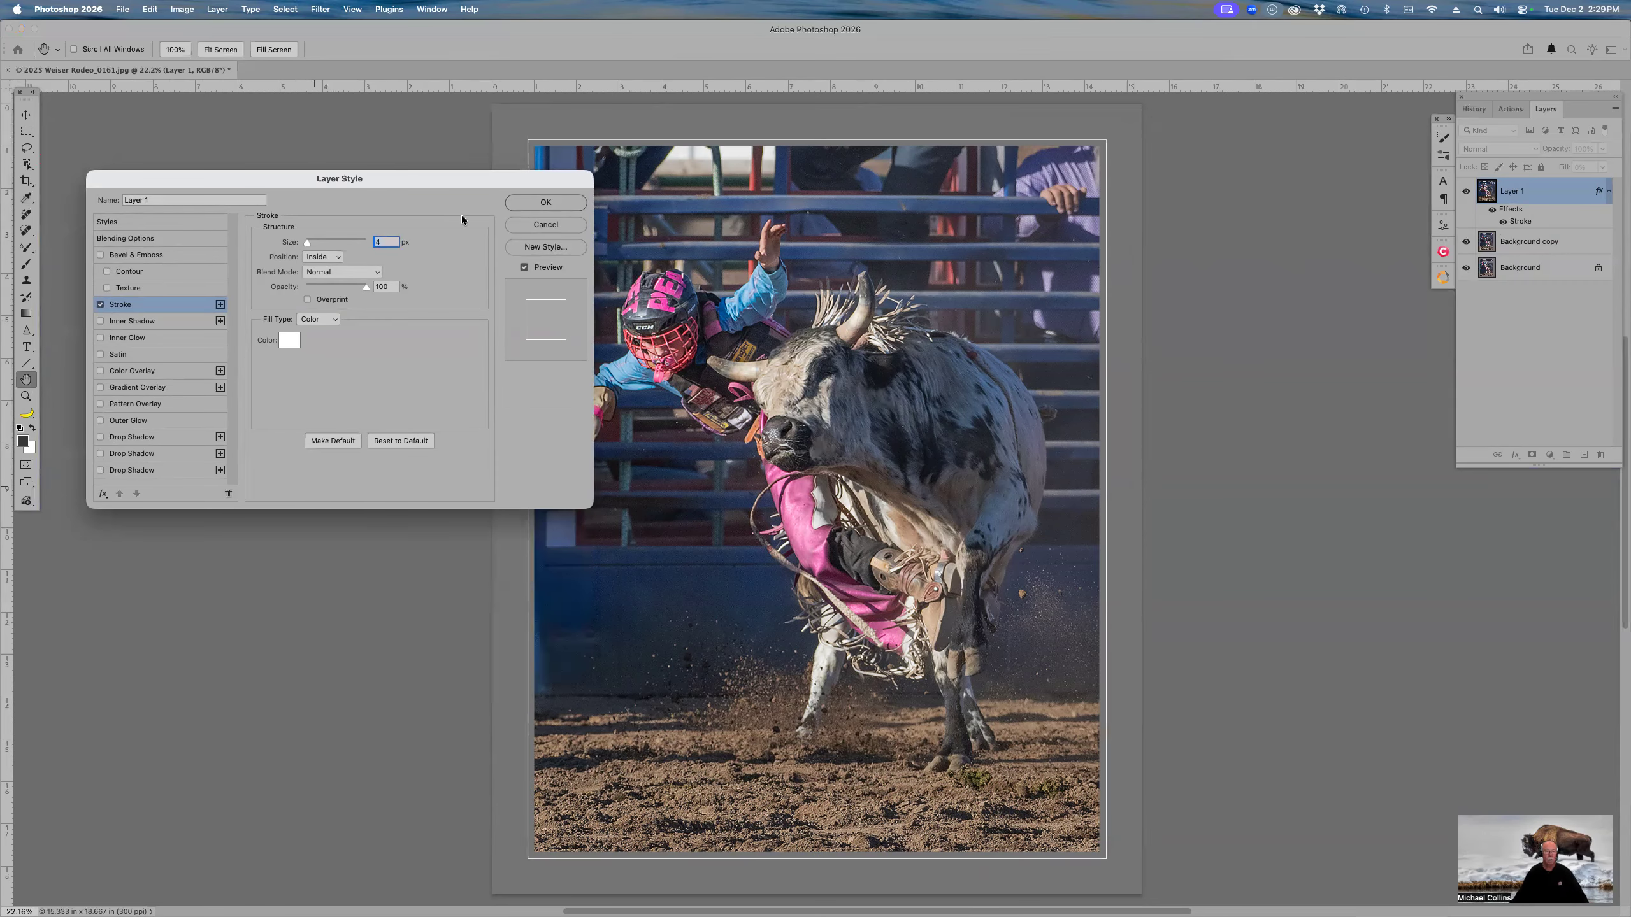
{"action": "left_click", "coordinate": [551, 202]}
{"action": "key", "text": "z"}
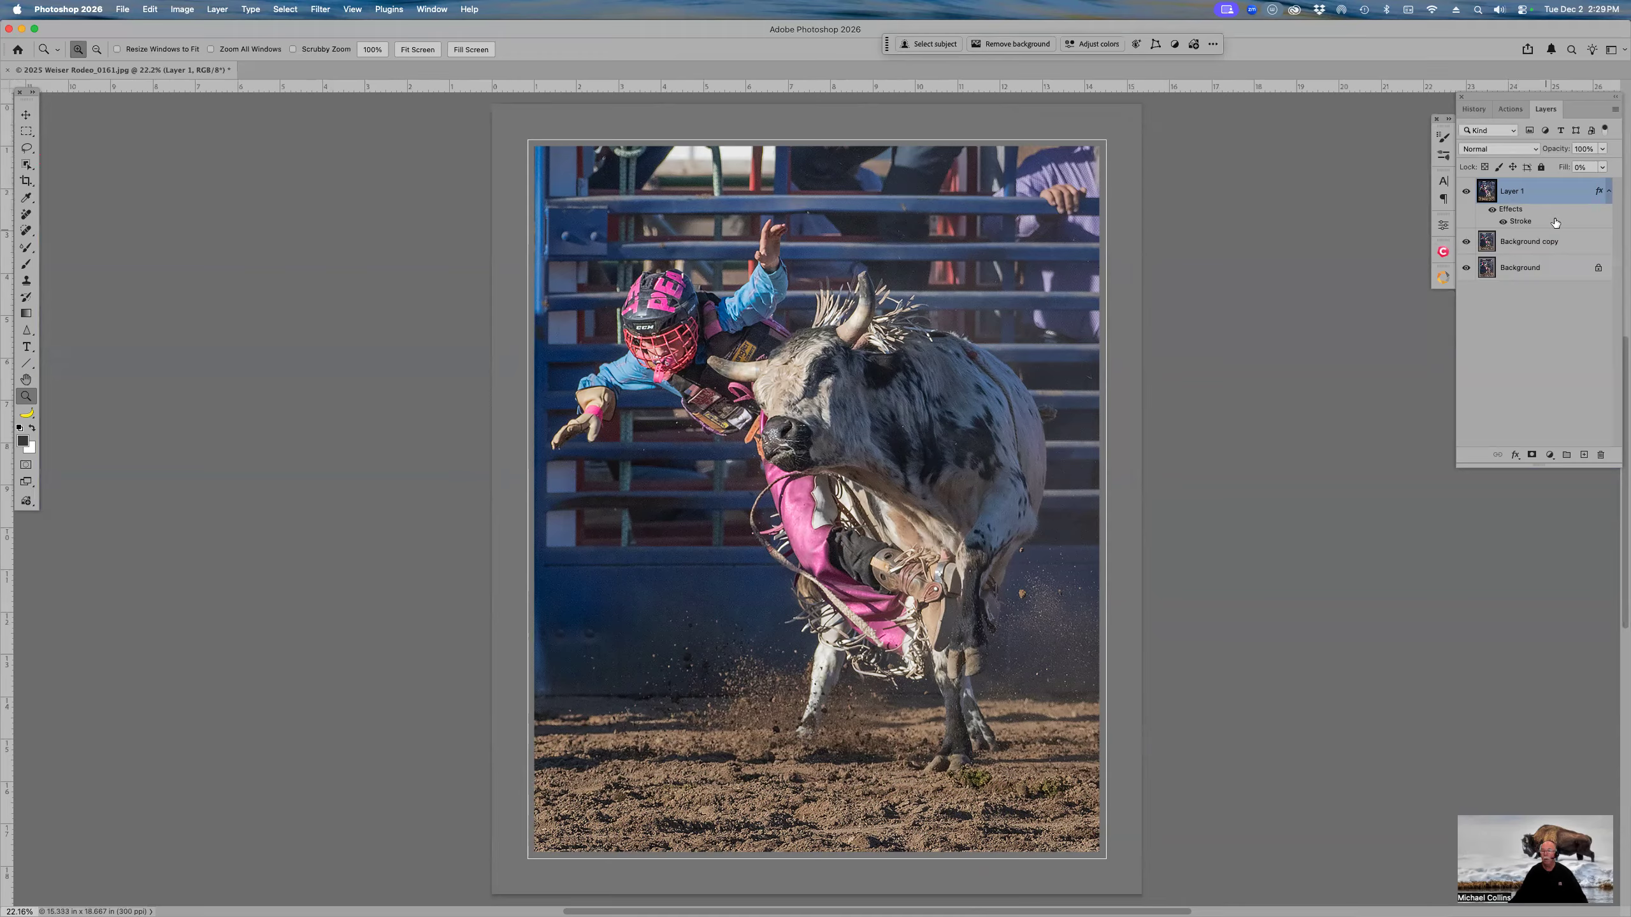
{"action": "double_click", "coordinate": [1535, 222]}
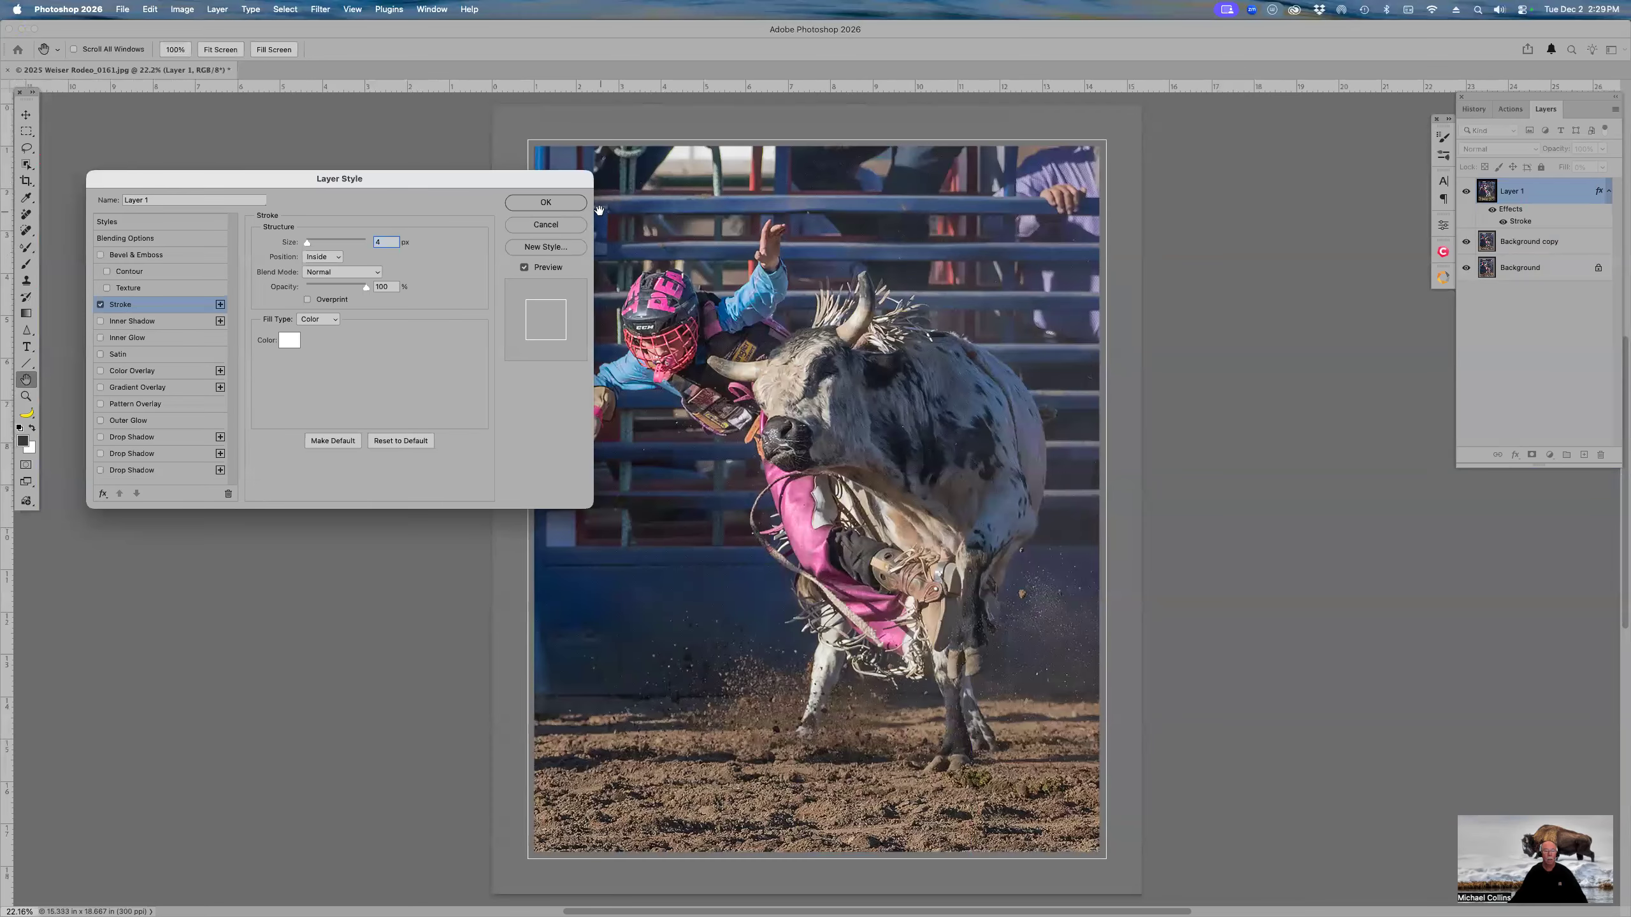
{"action": "left_click", "coordinate": [577, 227]}
{"action": "key", "text": "z"}
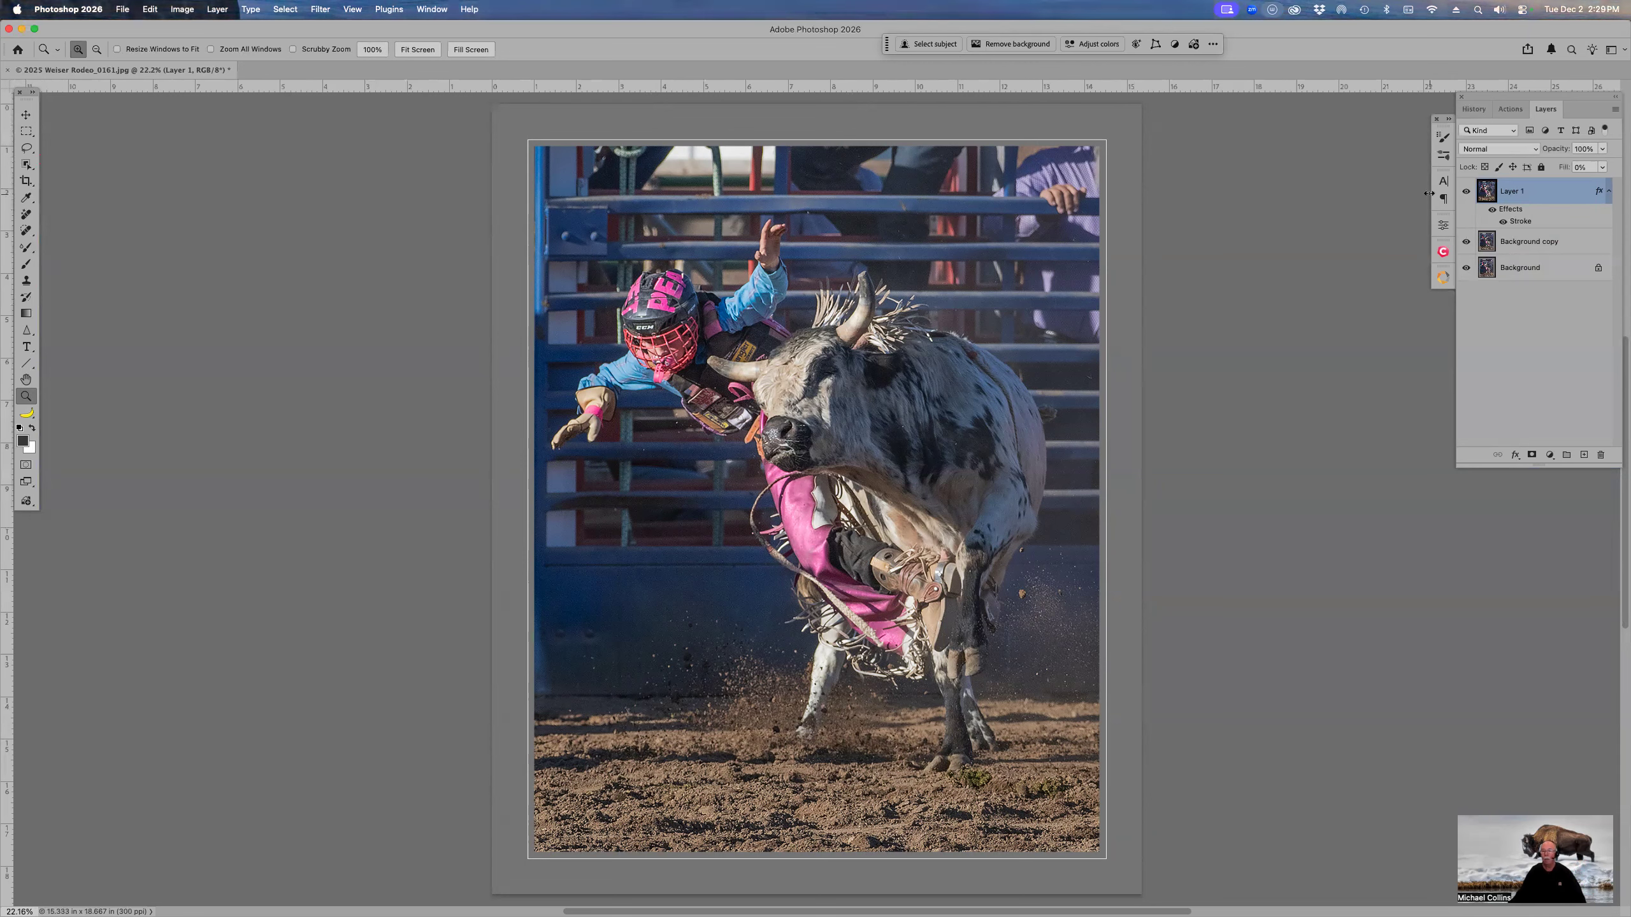
Step: Change the color of Layer 1's stroke effect to light gray (a5a5a5)
{"action": "double_click", "coordinate": [1525, 221]}
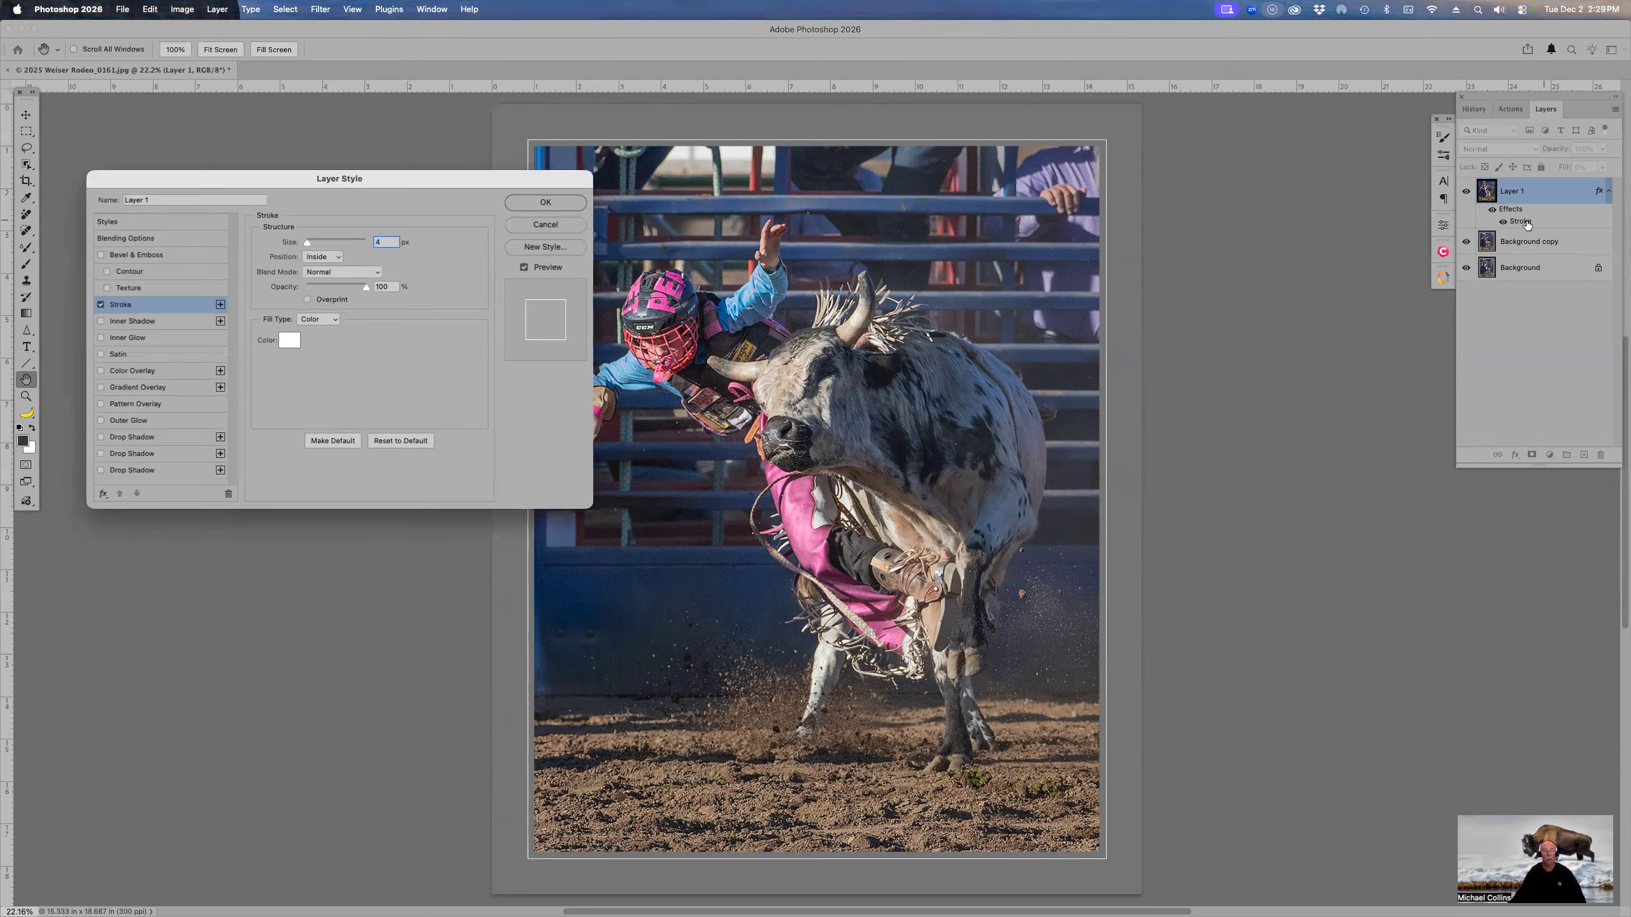
{"action": "left_click", "coordinate": [289, 346]}
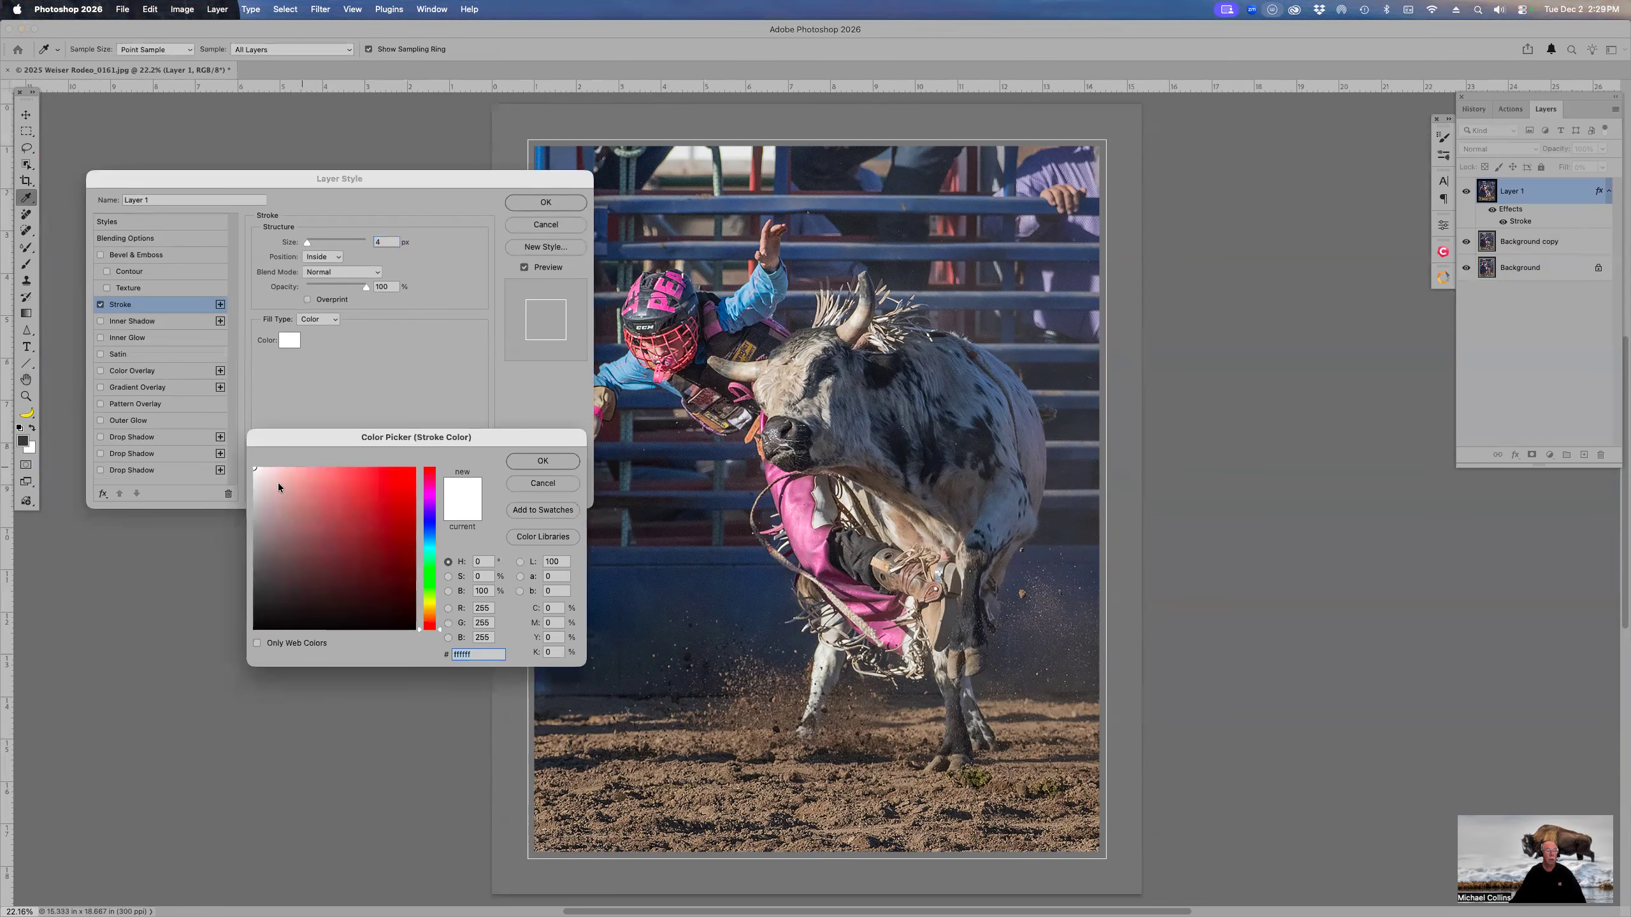
{"action": "left_click", "coordinate": [253, 524]}
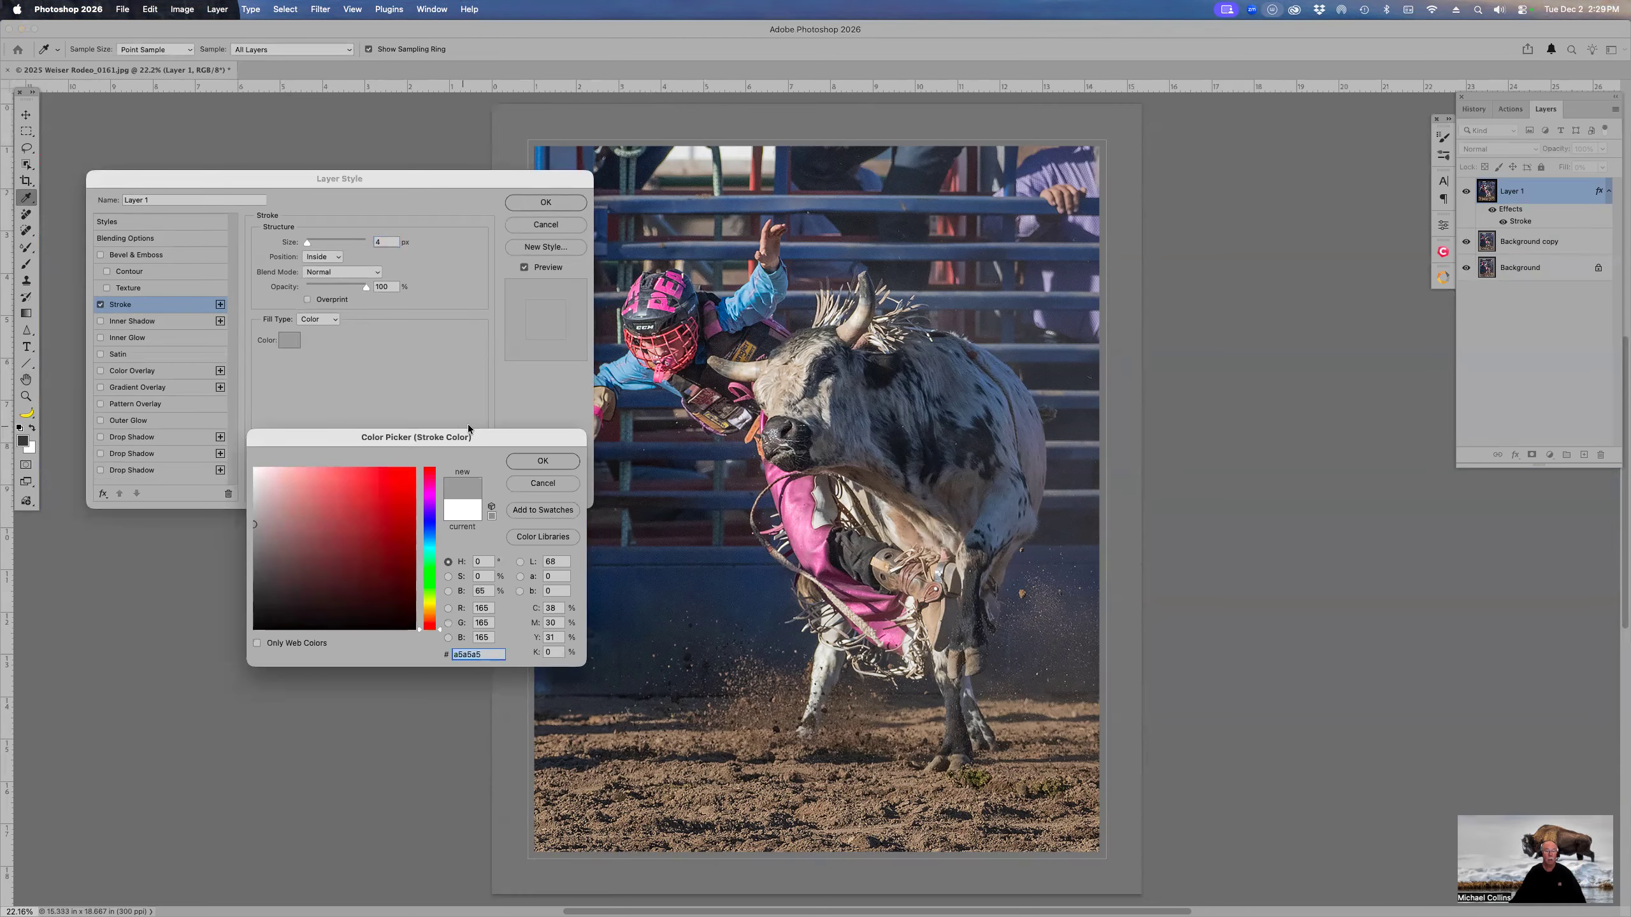
{"action": "left_click", "coordinate": [535, 462]}
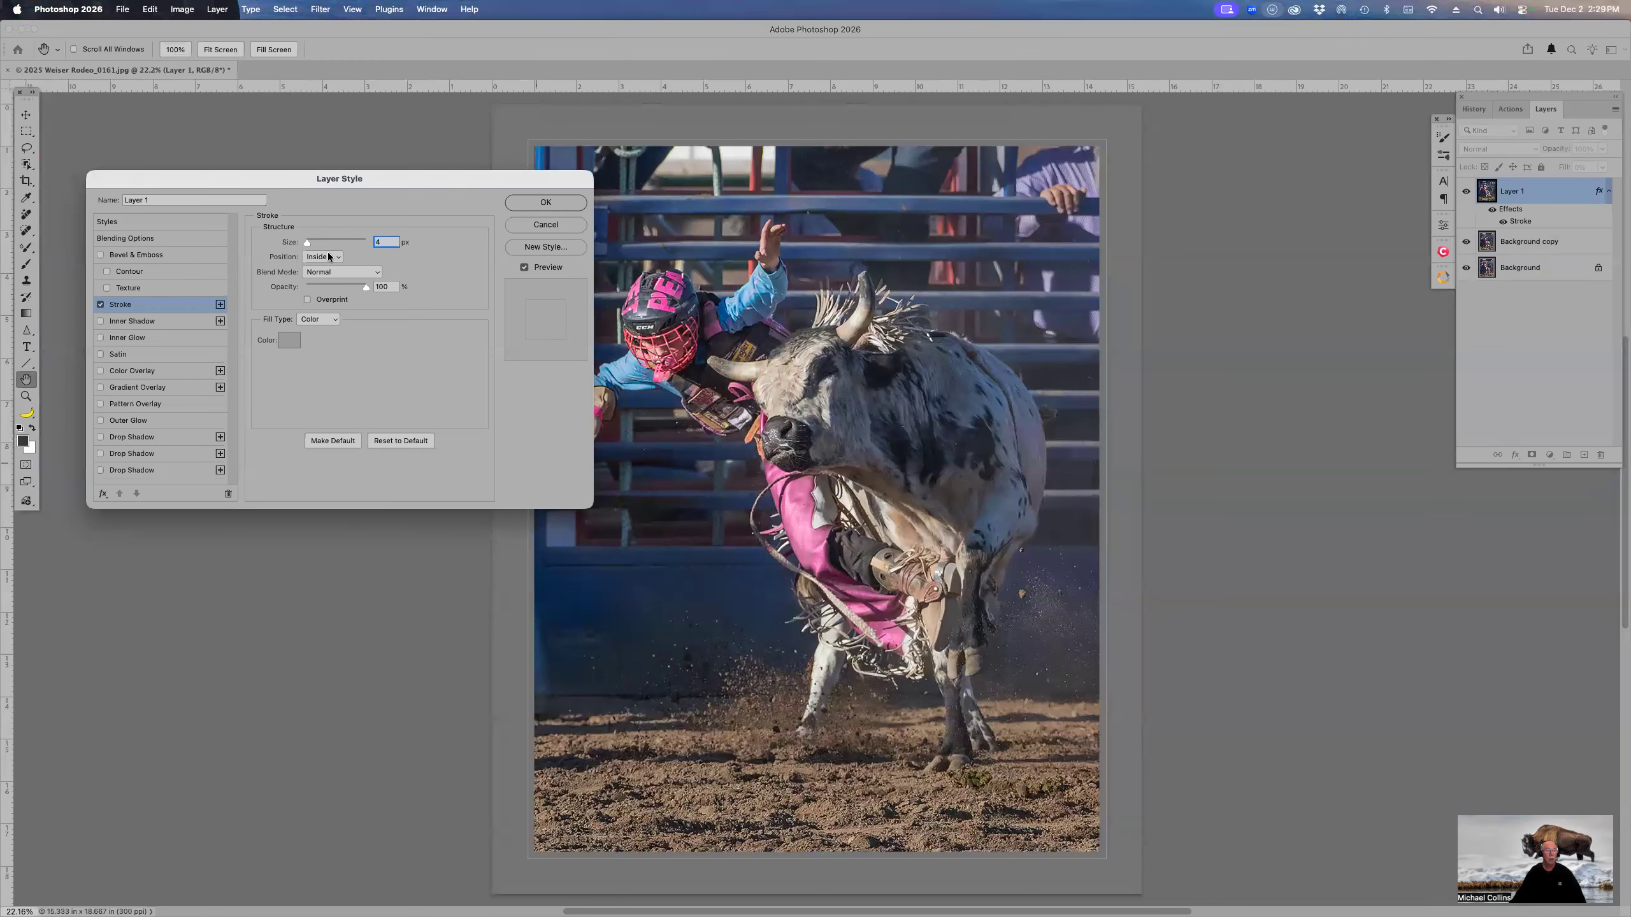
{"action": "key", "text": "Return"}
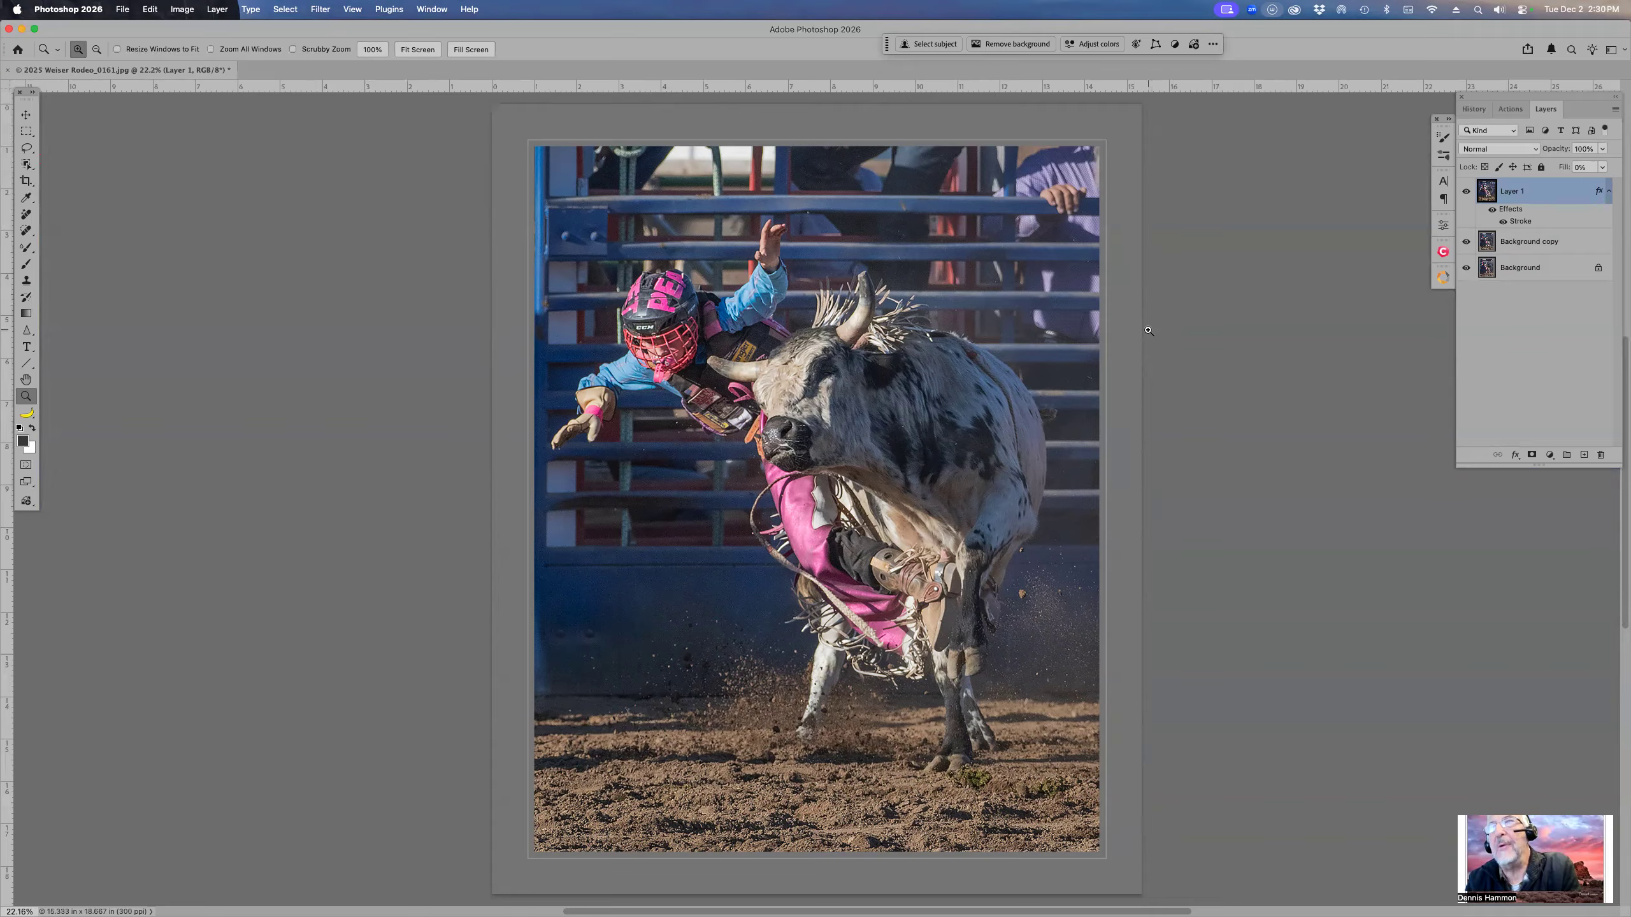
Step: Examine the gray offset stroke close up along the photo's right edge, and the whole framed image
{"action": "left_click", "coordinate": [1159, 422]}
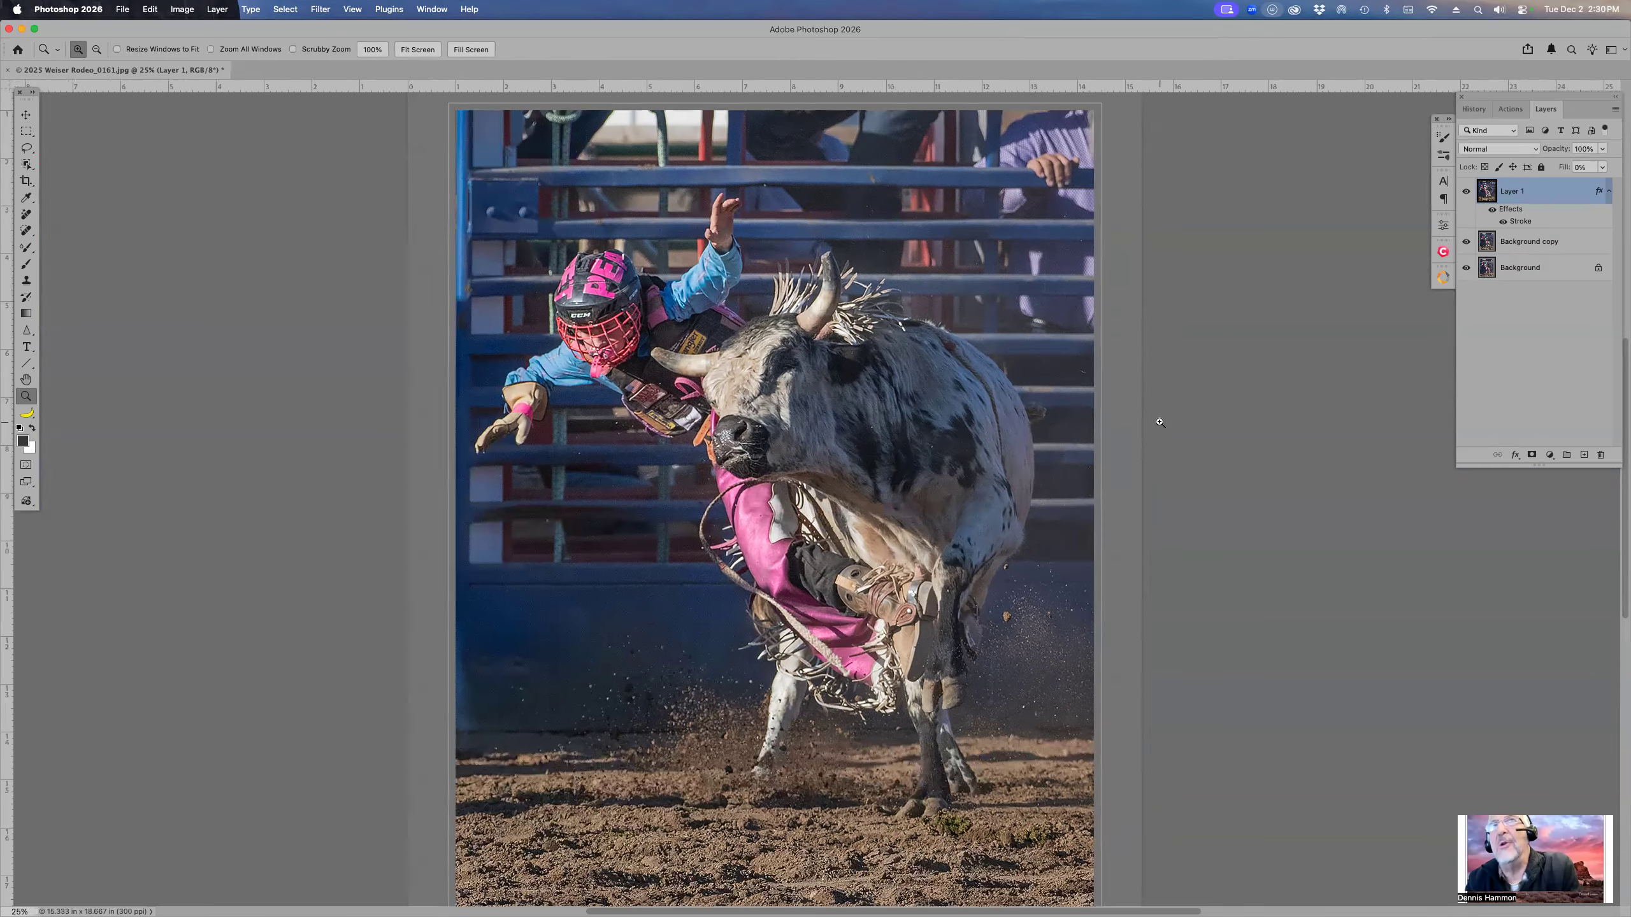
{"action": "left_click", "coordinate": [1159, 422]}
{"action": "left_click", "coordinate": [1159, 423]}
{"action": "left_click", "coordinate": [1159, 422]}
{"action": "left_click", "coordinate": [1150, 418]}
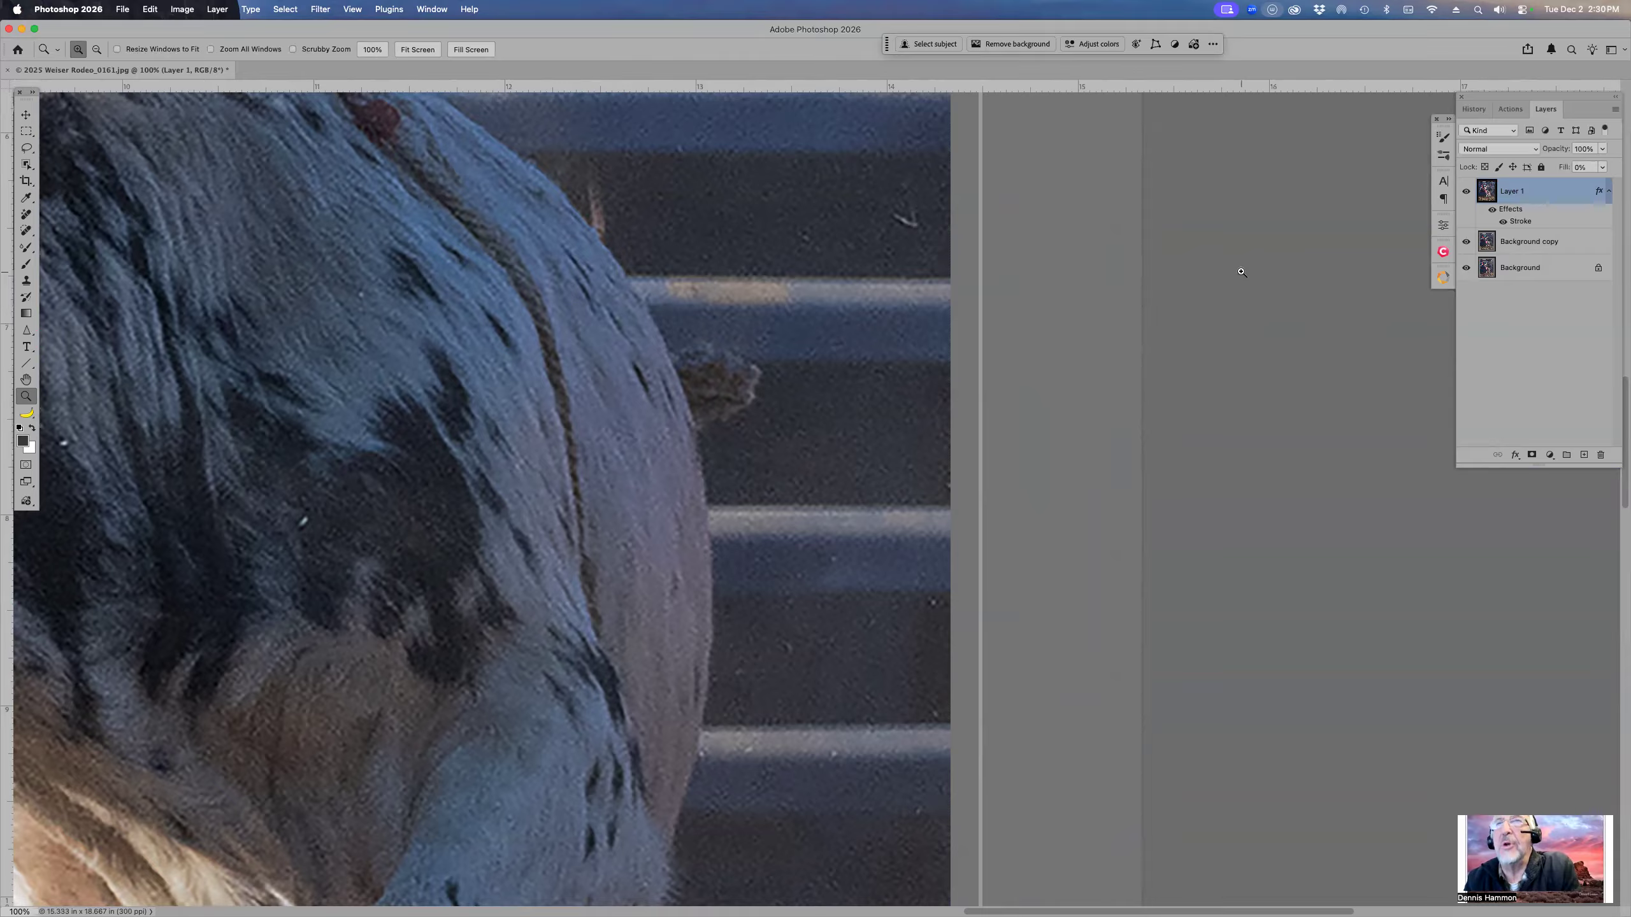
{"action": "key", "text": "super+0"}
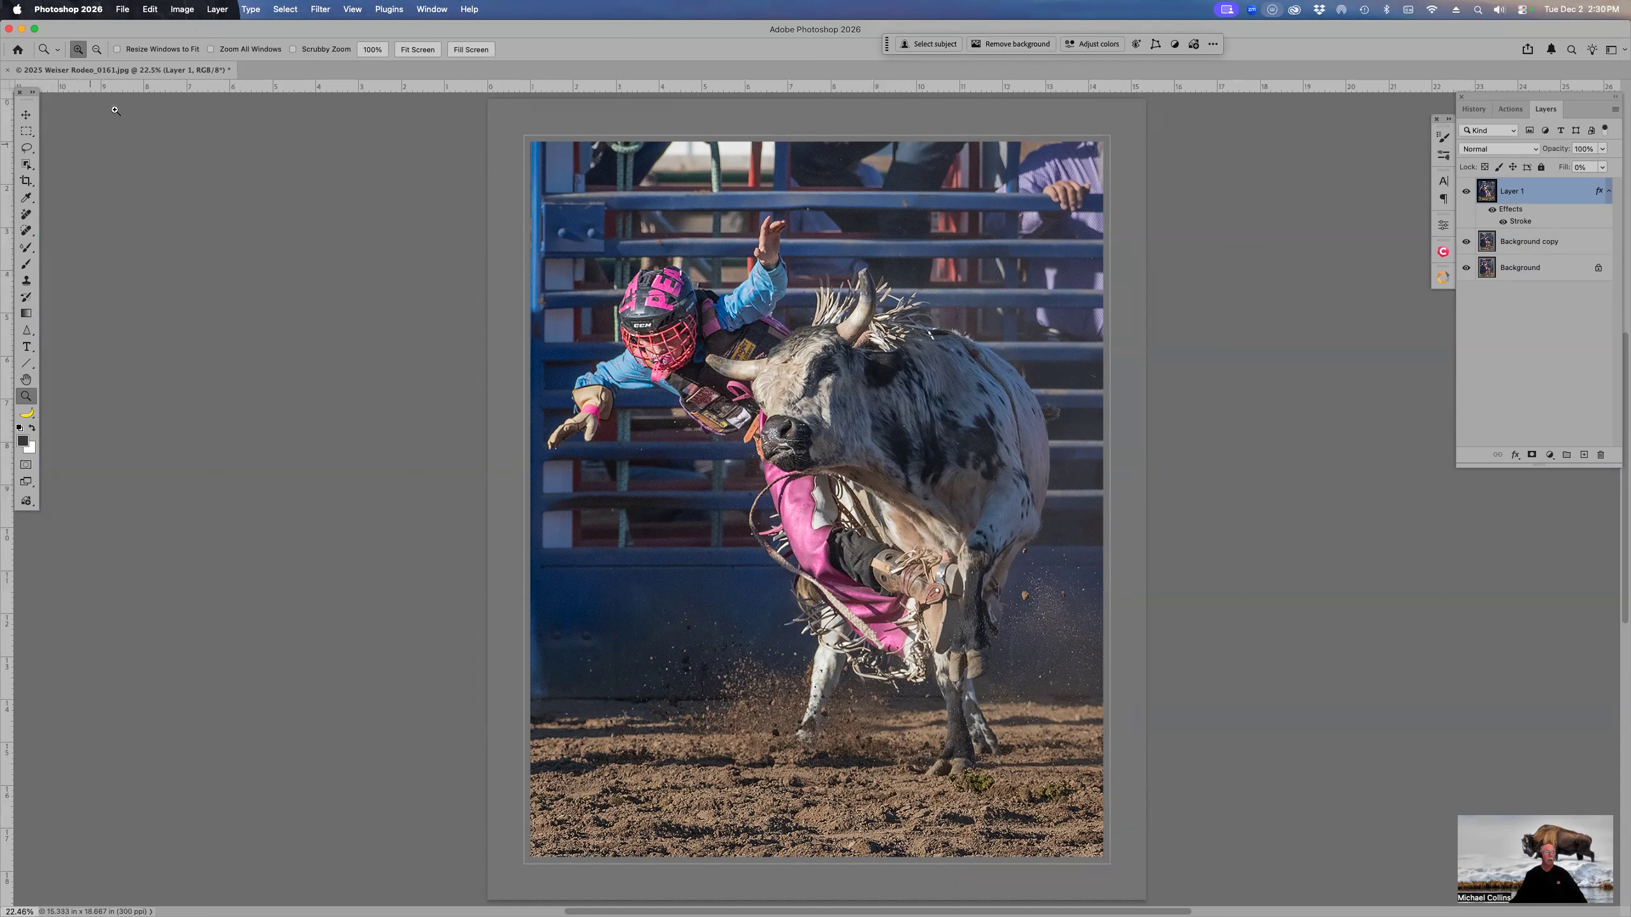
Step: Duplicate Layer 1 together with its stroke effect
{"action": "key", "text": "super+j"}
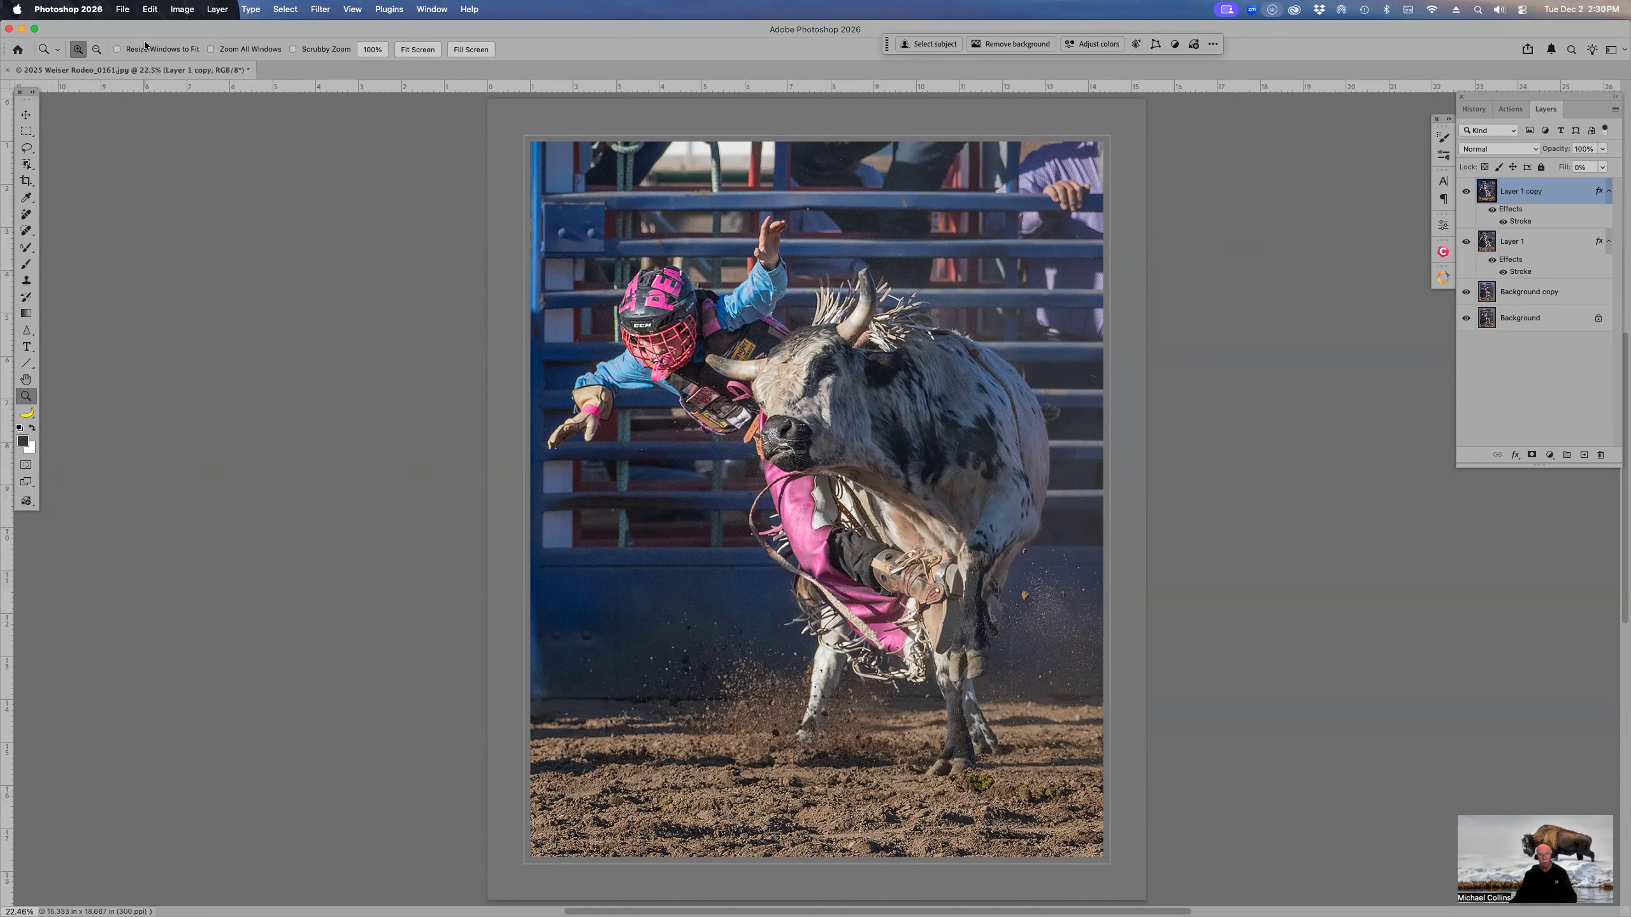
Step: Try the dark gray interface color theme in the preferences, and restore the light gray theme
{"action": "key", "text": "i"}
{"action": "key", "text": "super+k"}
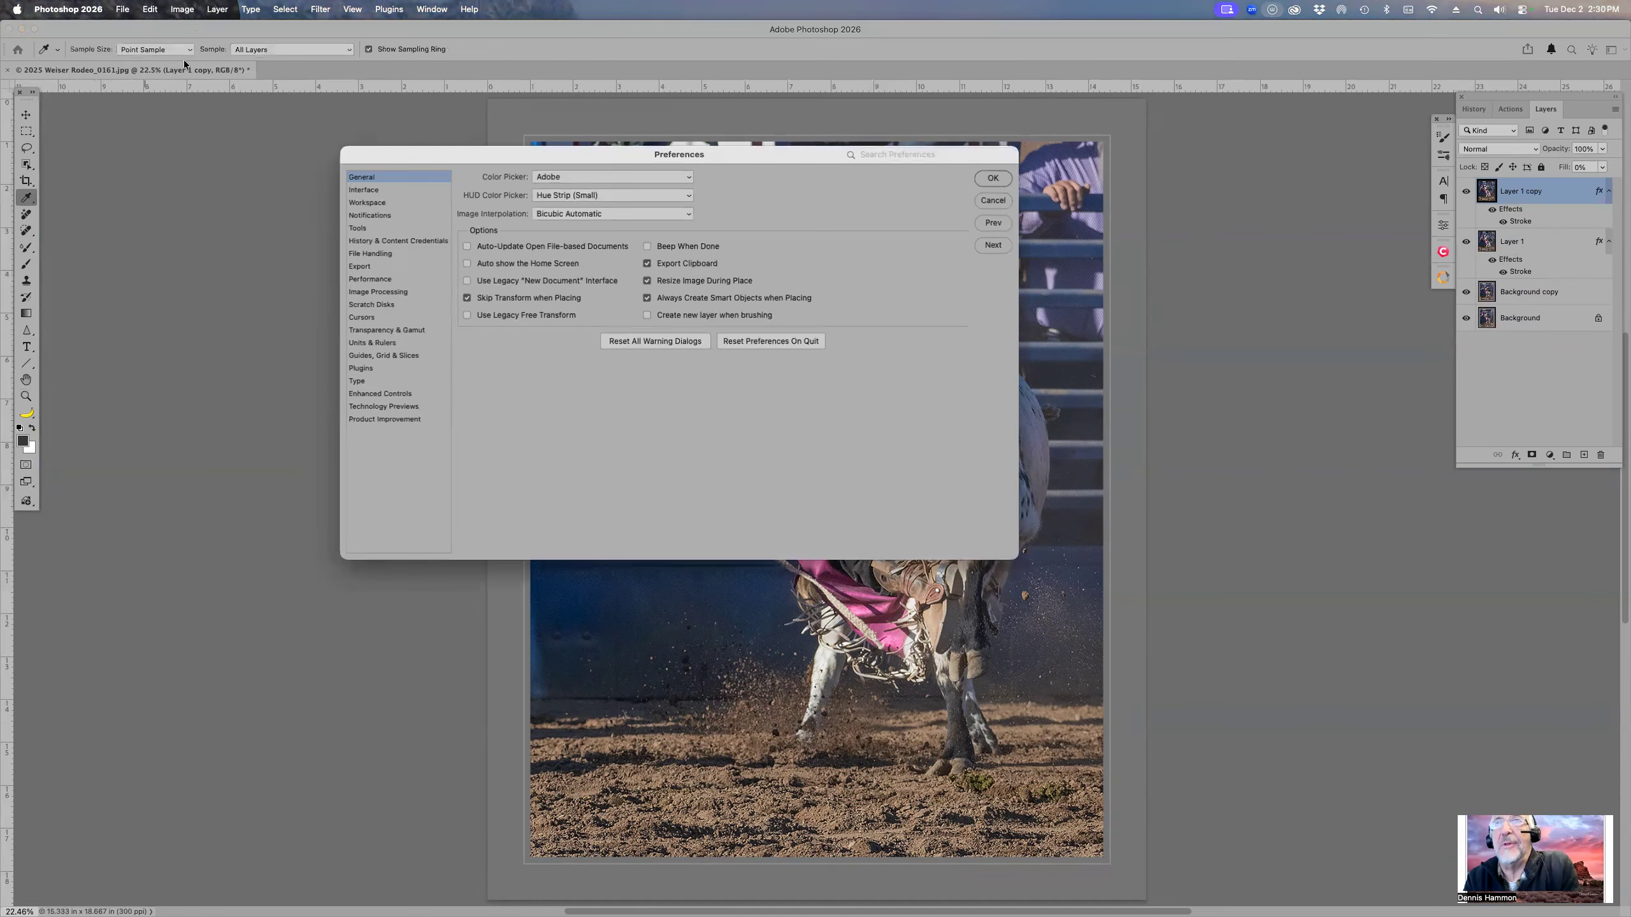
{"action": "left_click", "coordinate": [372, 190]}
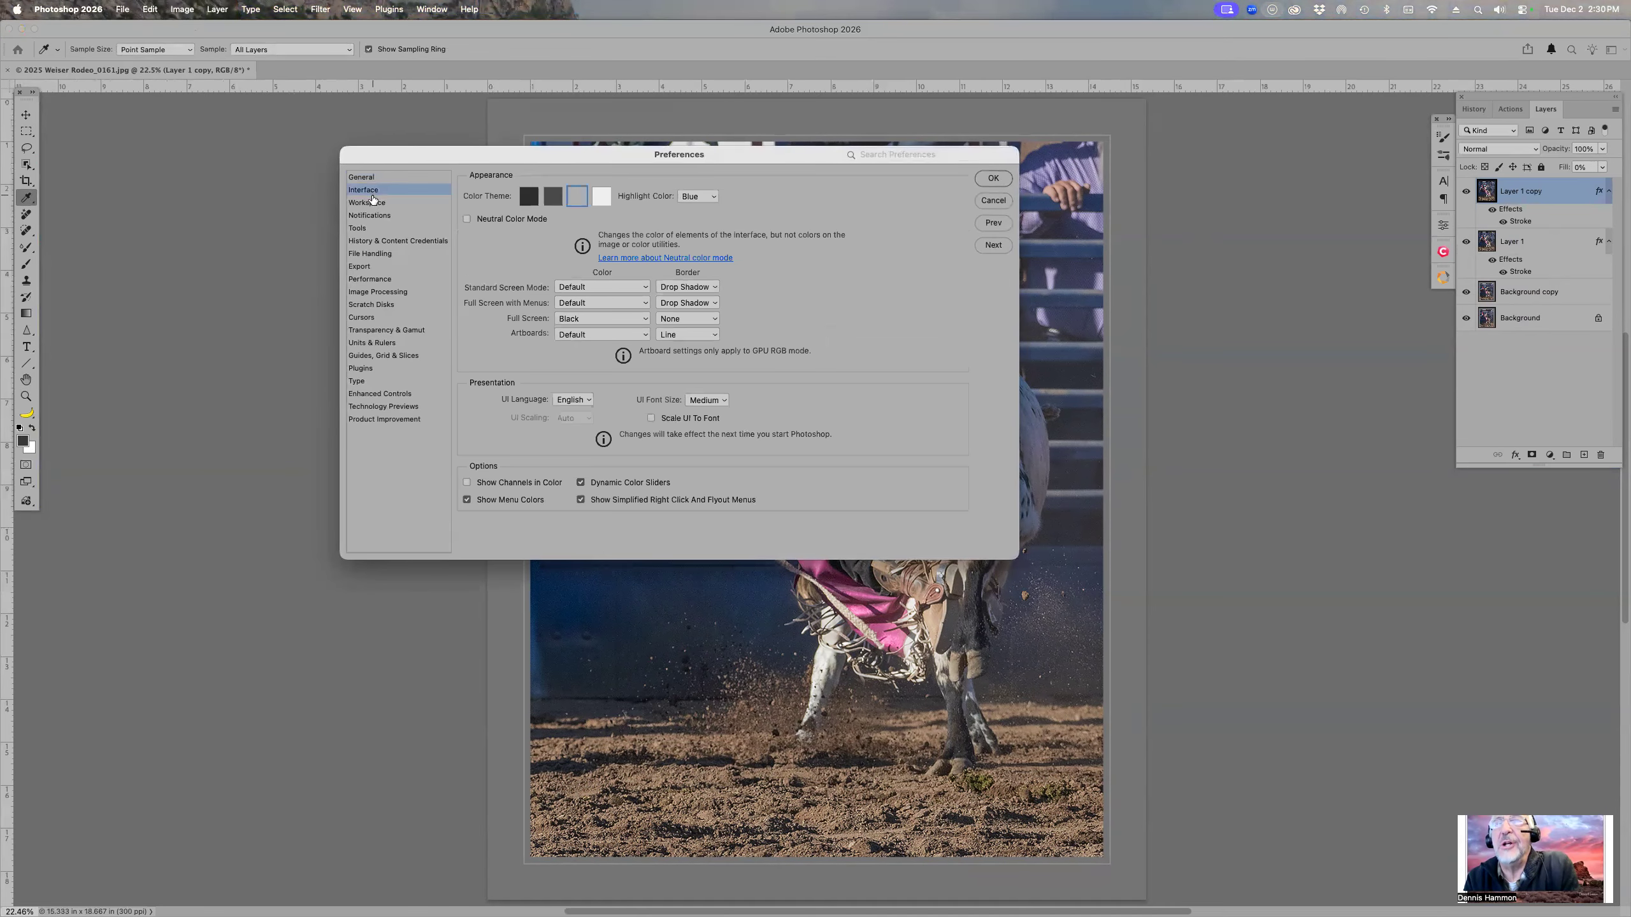
{"action": "left_click", "coordinate": [556, 198]}
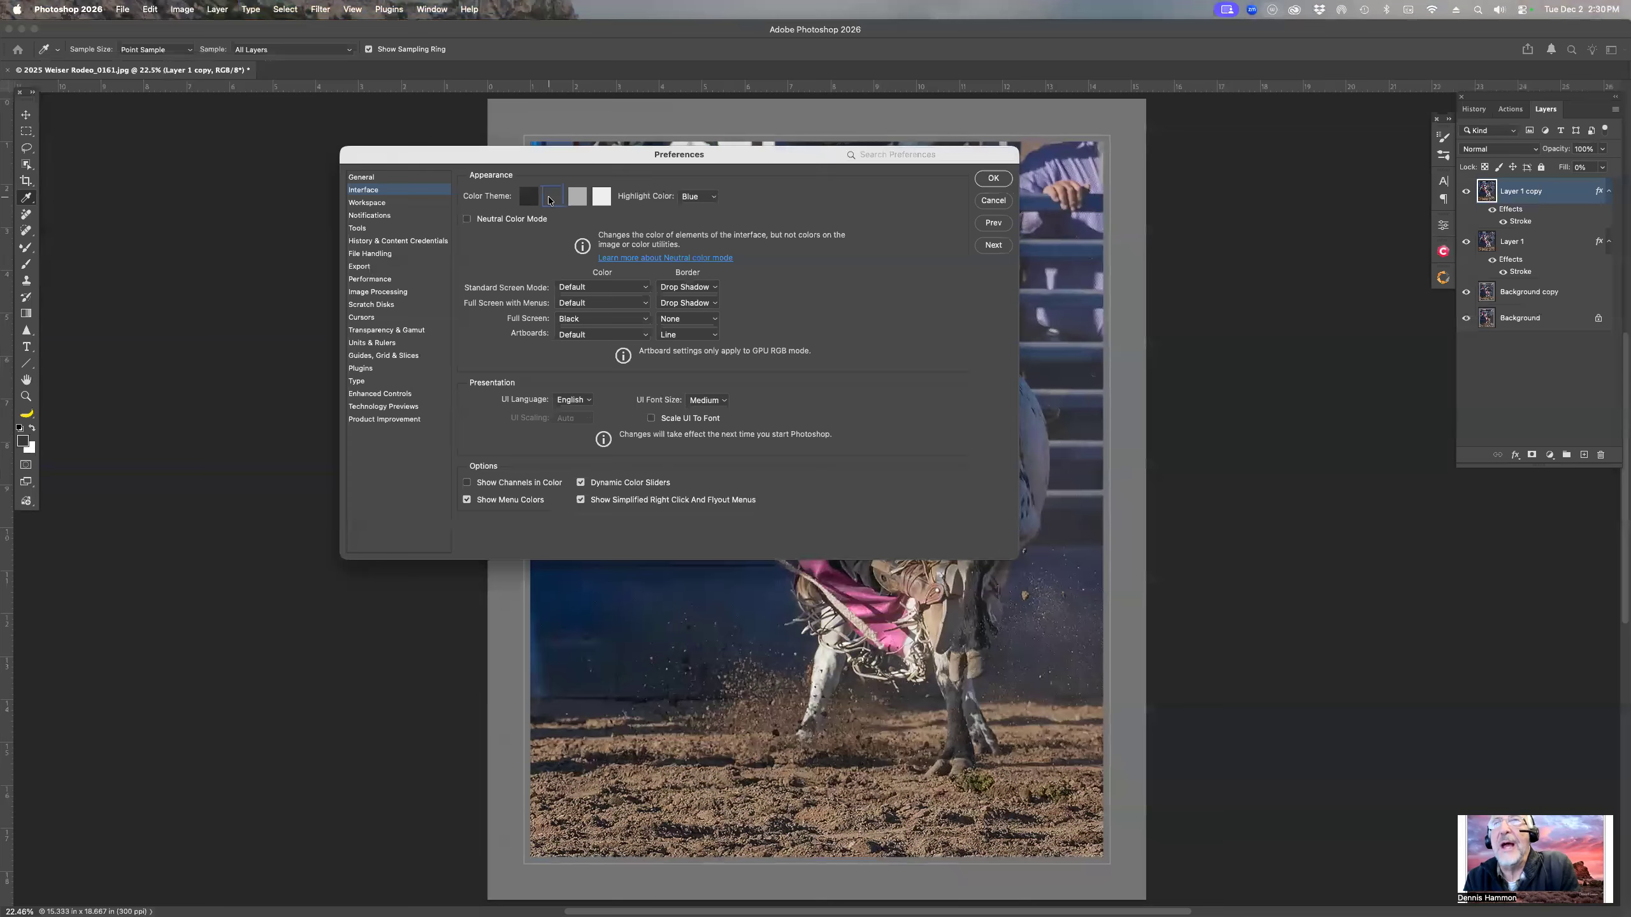
{"action": "left_click", "coordinate": [576, 198]}
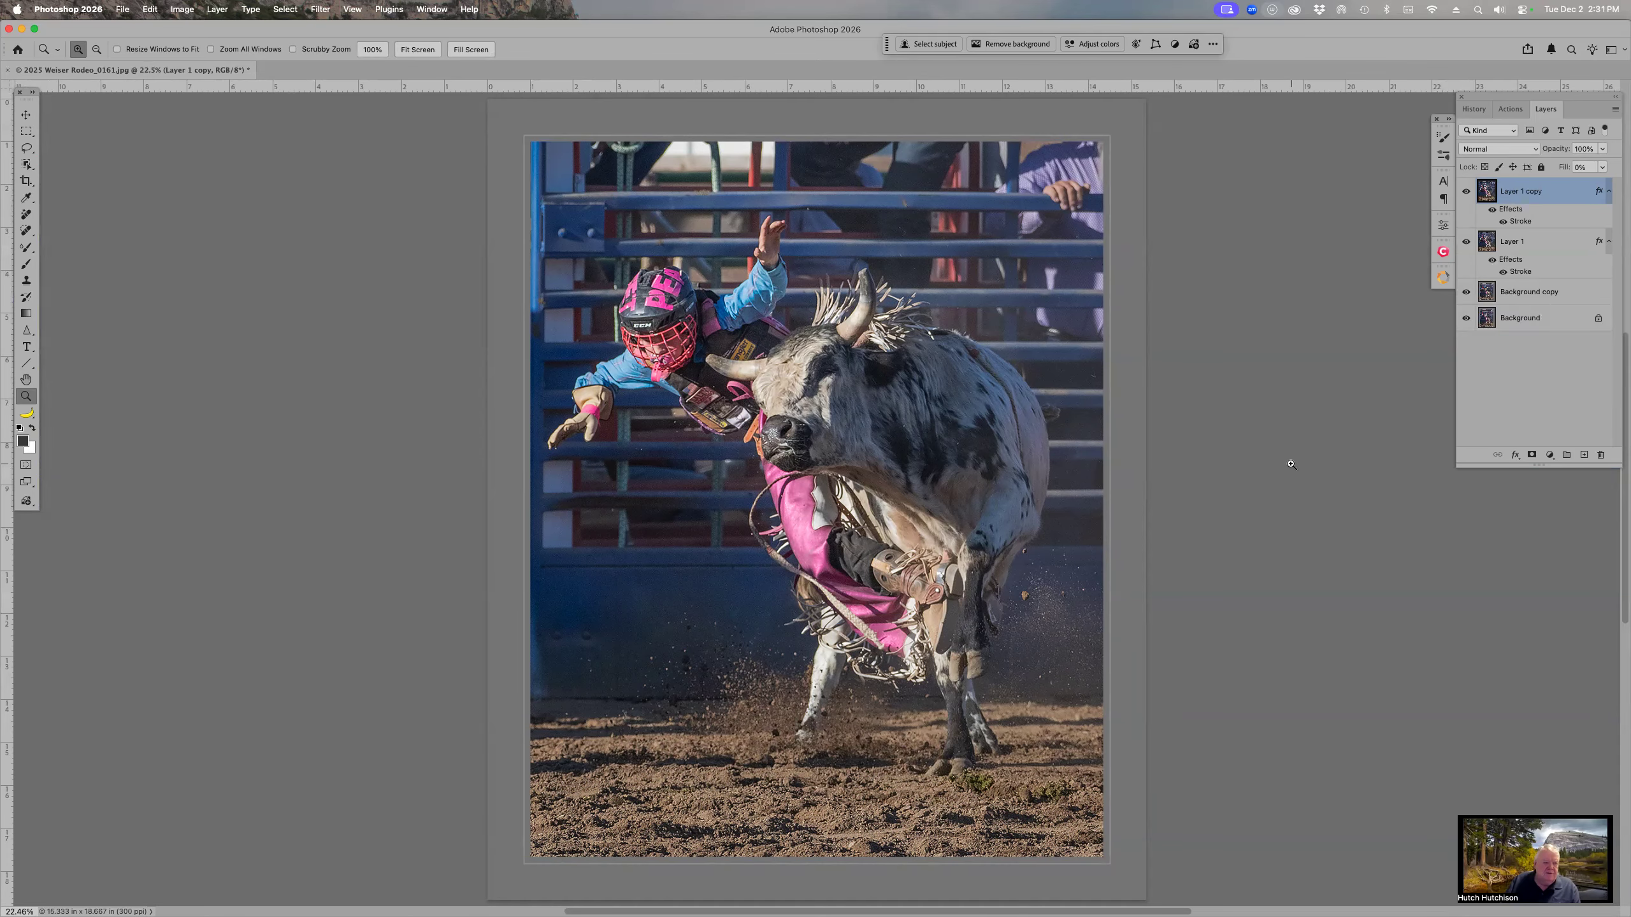
Step: Stroke the whole canvas edge on Layer 1 copy with a centered 1 px light gray (bdbcbc) line, and clear the selection
{"action": "scroll", "coordinate": [1235, 428], "scroll_direction": "up", "scroll_amount": 1}
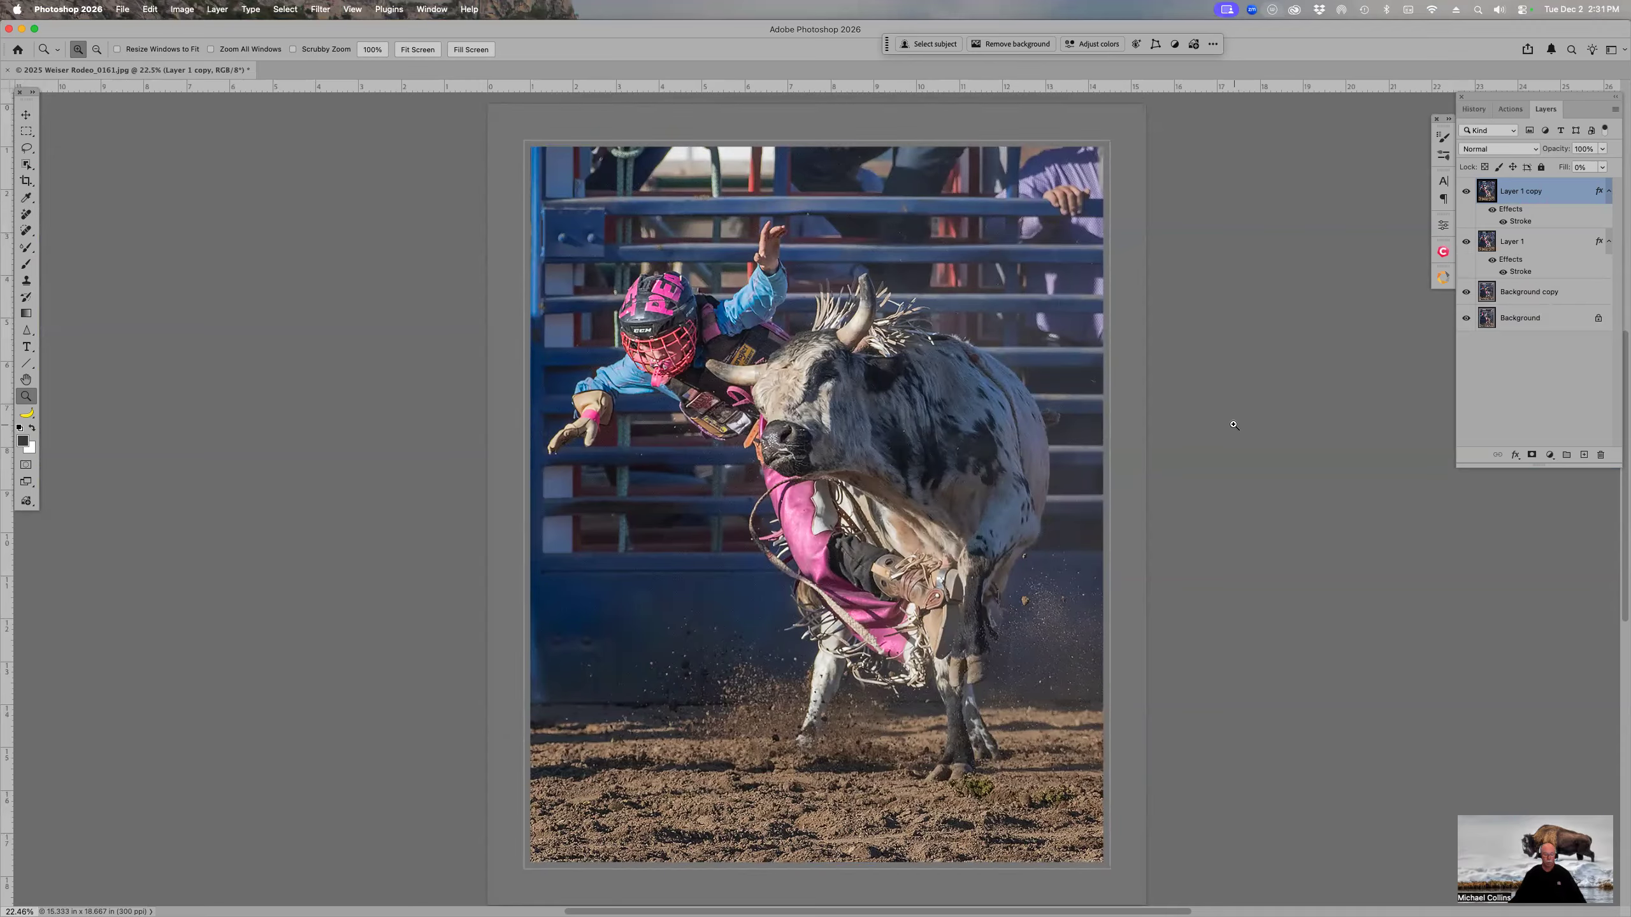
{"action": "key", "text": "super+a"}
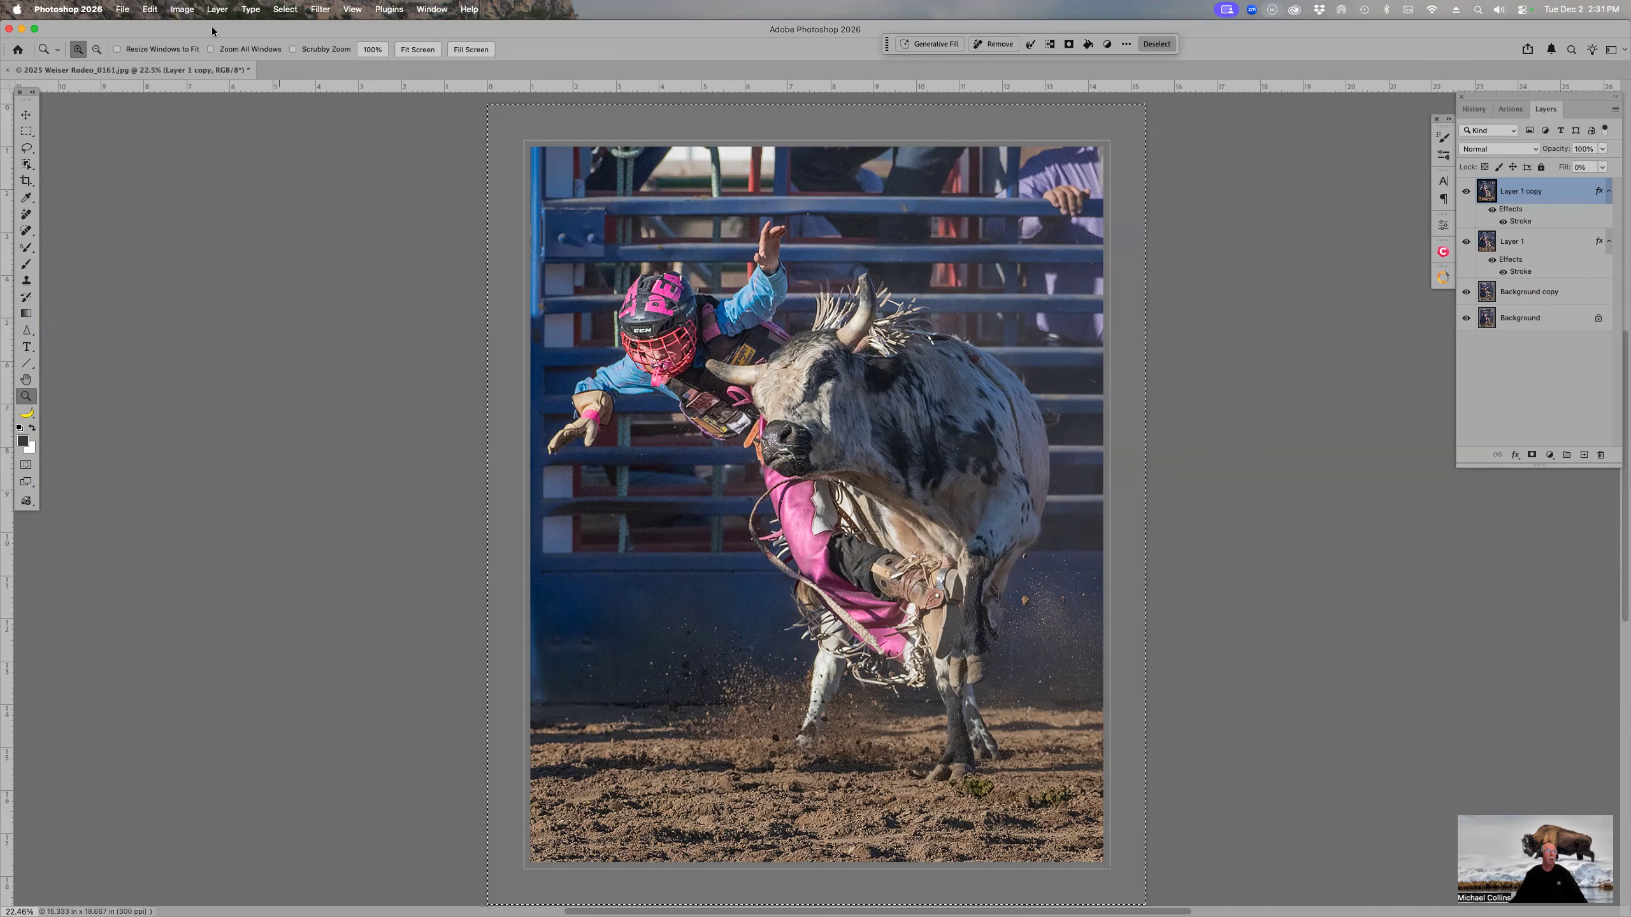
{"action": "left_click", "coordinate": [175, 10]}
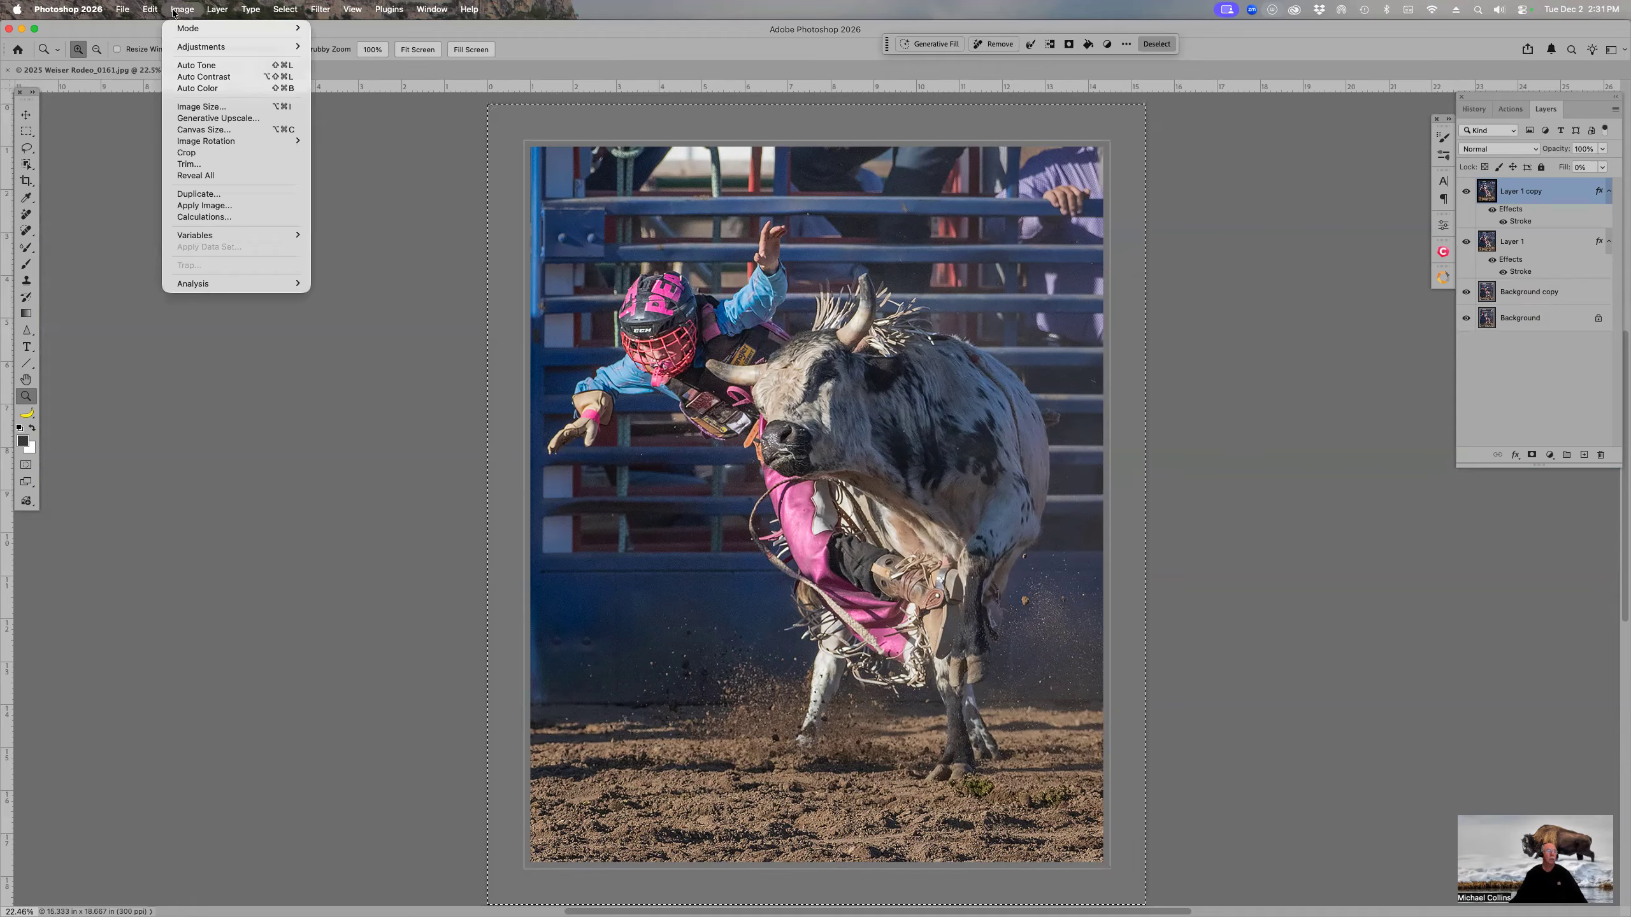
{"action": "mouse_move", "coordinate": [156, 10]}
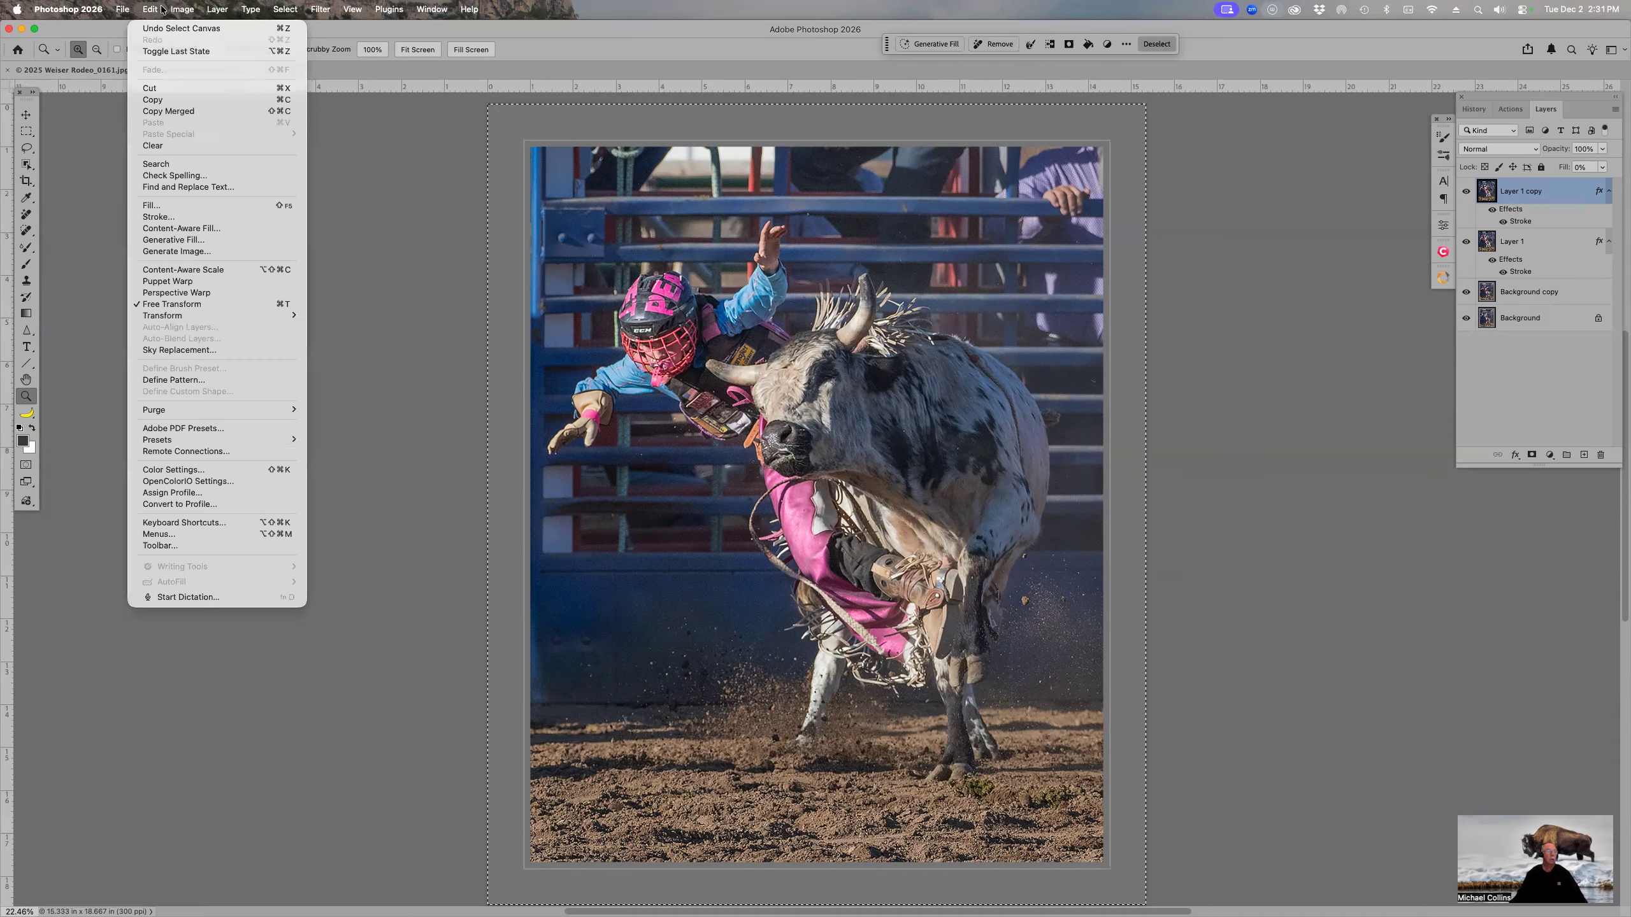
{"action": "left_click", "coordinate": [164, 219]}
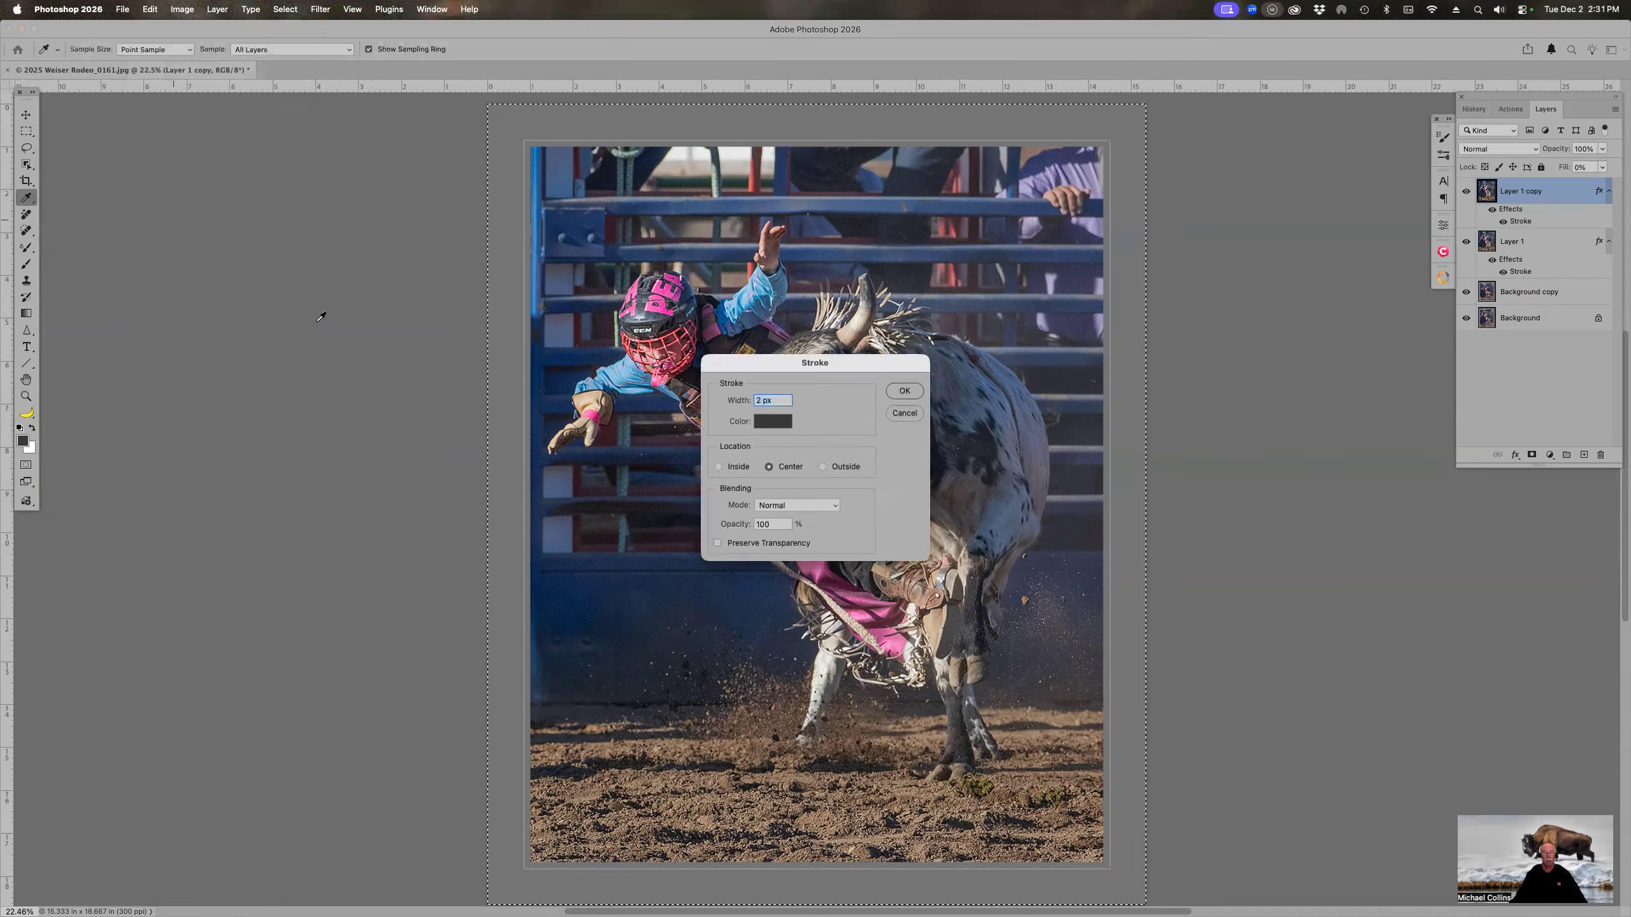
{"action": "left_click", "coordinate": [779, 424]}
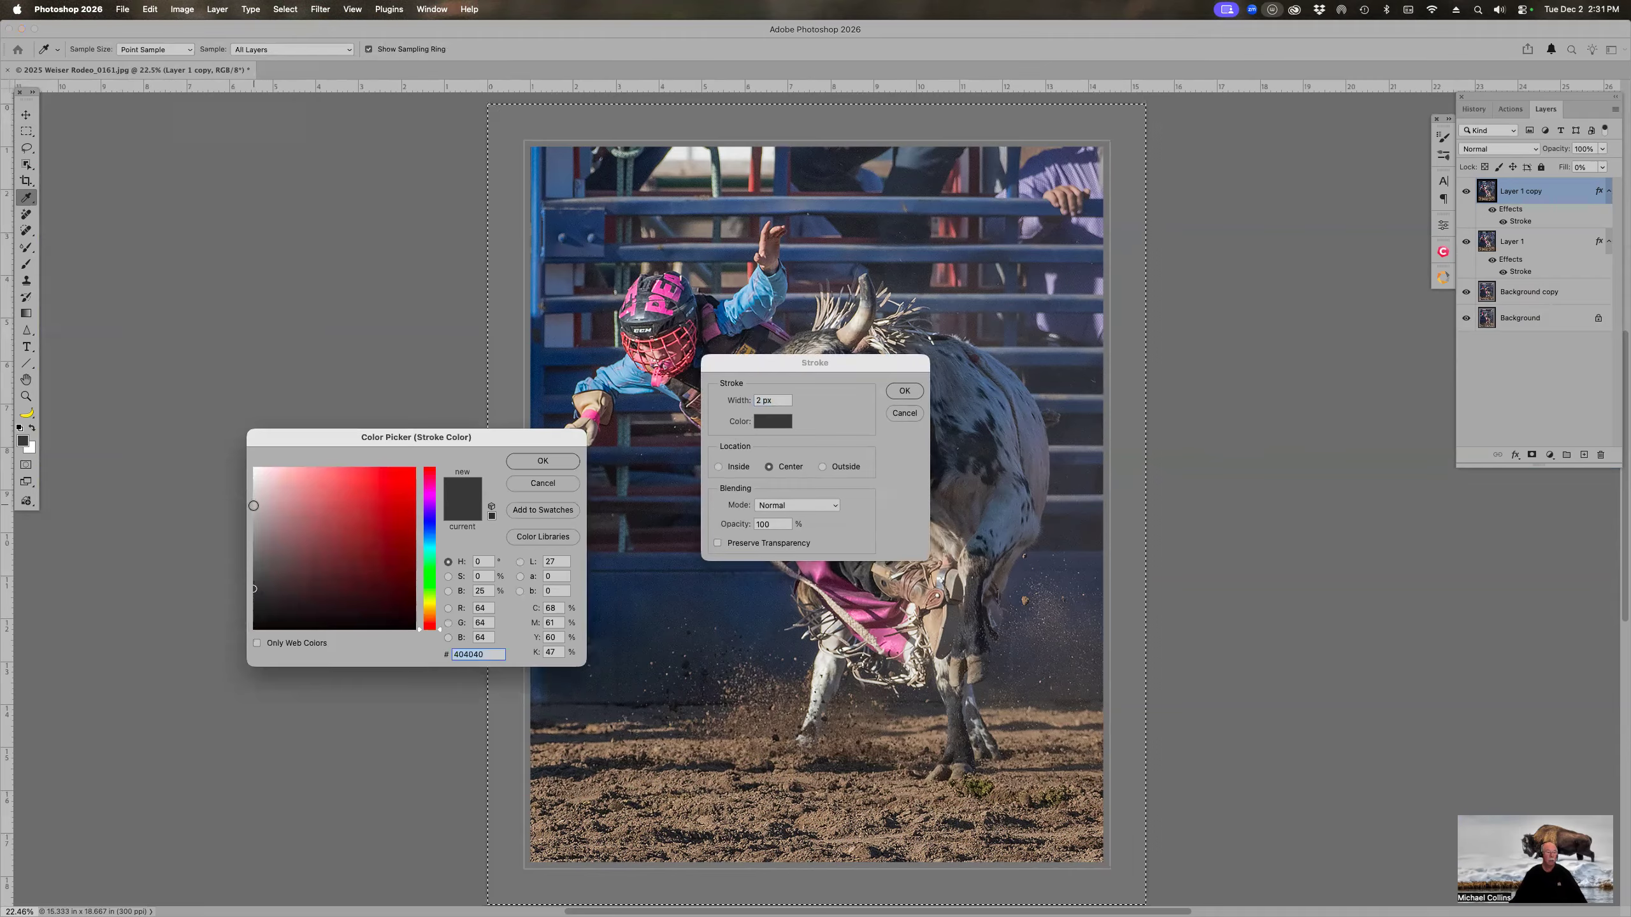
{"action": "left_click", "coordinate": [254, 509]}
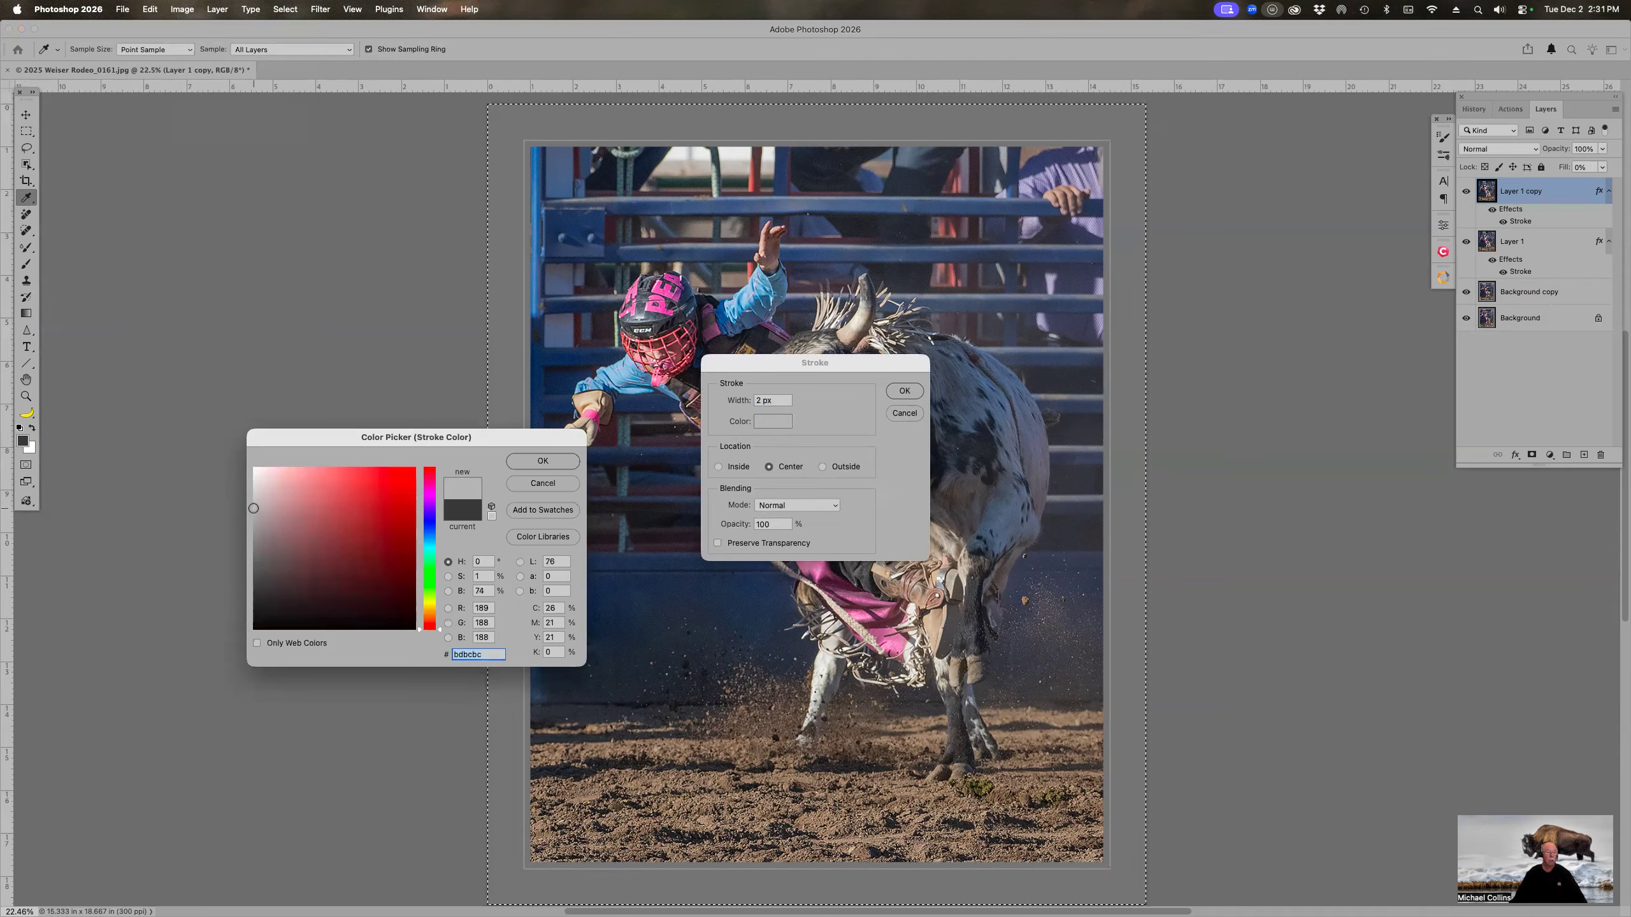
{"action": "left_click", "coordinate": [540, 460]}
{"action": "key", "text": "Down"}
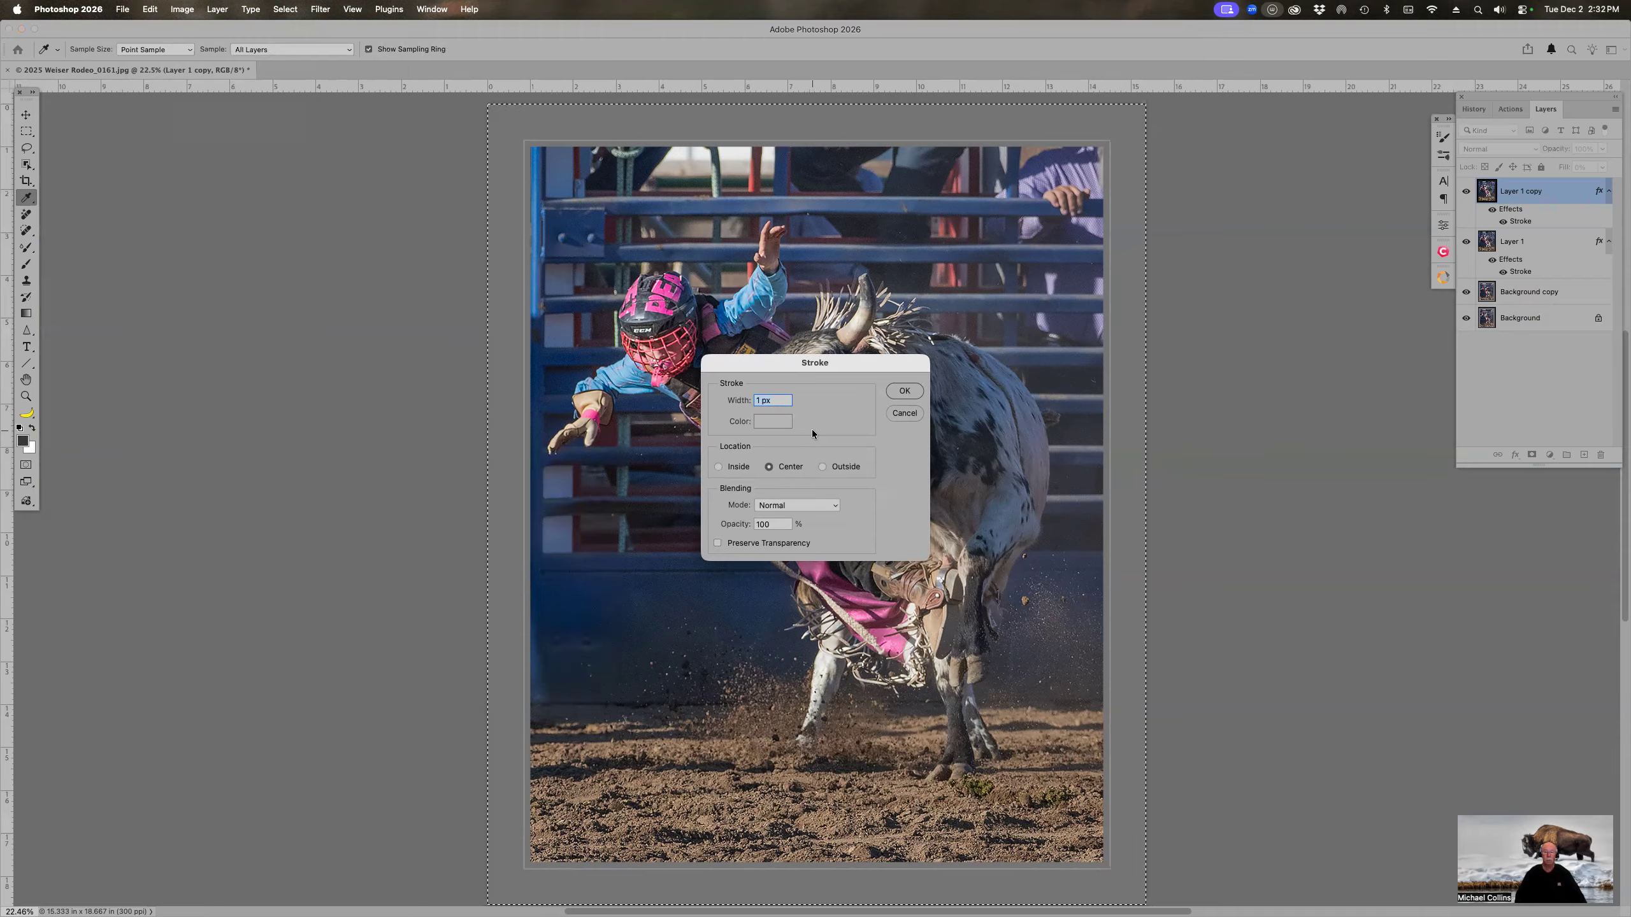
{"action": "key", "text": "Return"}
{"action": "key", "text": "ctrl+d"}
Step: Check the thin canvas-edge line on the rodeo photo close up, and close the document without saving changes
{"action": "key", "text": "z"}
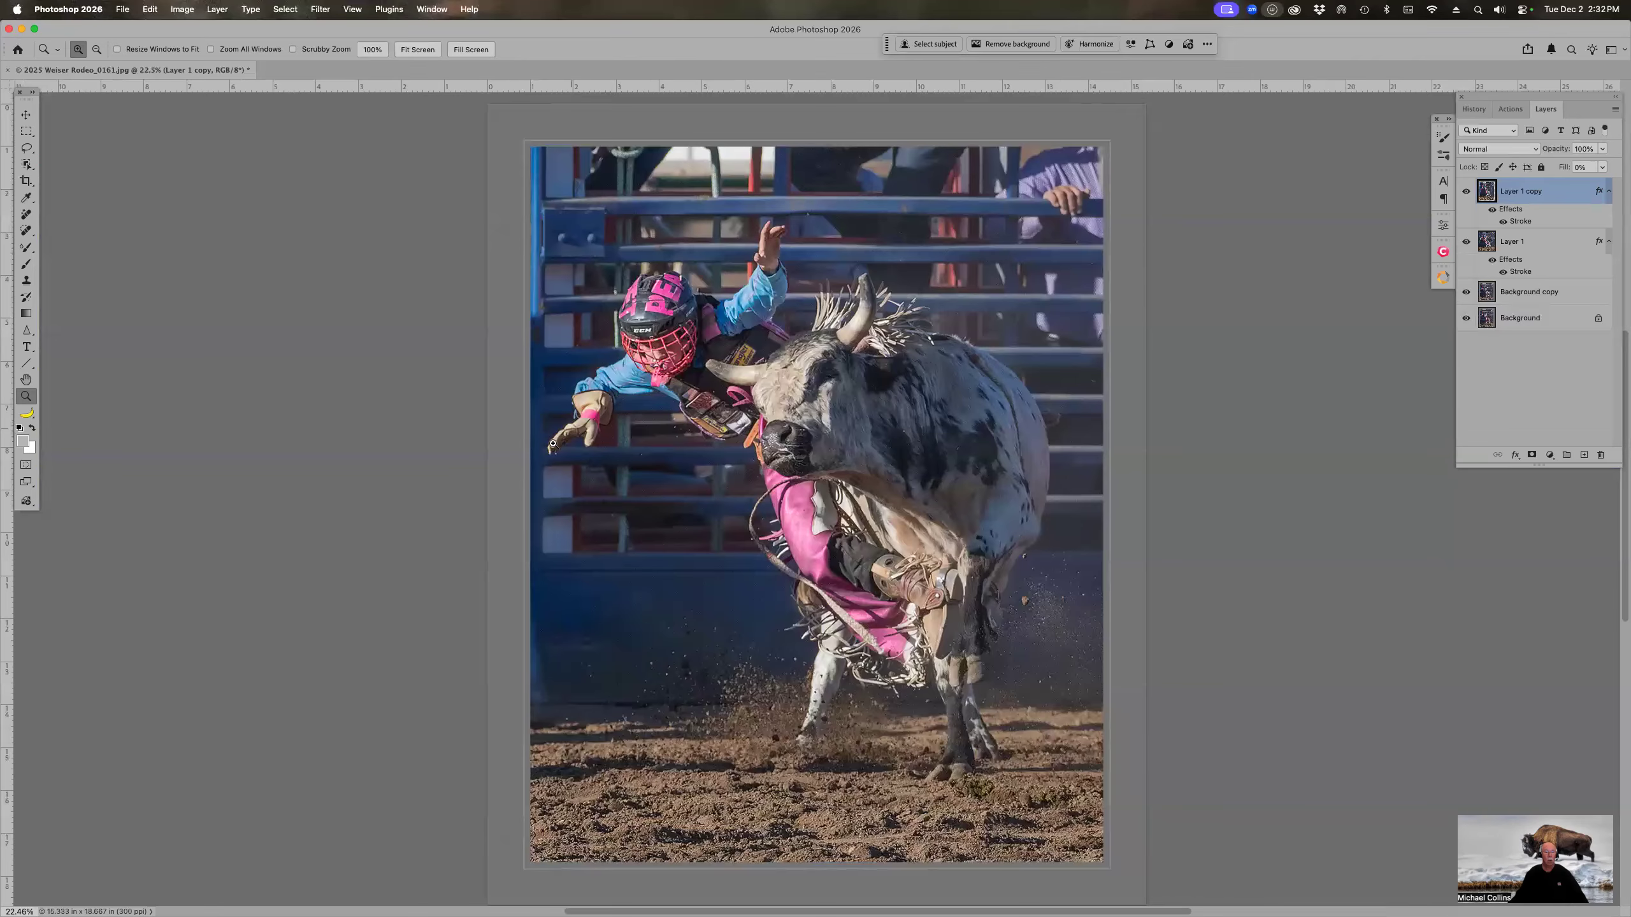
{"action": "left_click_drag", "start_coordinate": [485, 399], "coordinate": [550, 492]}
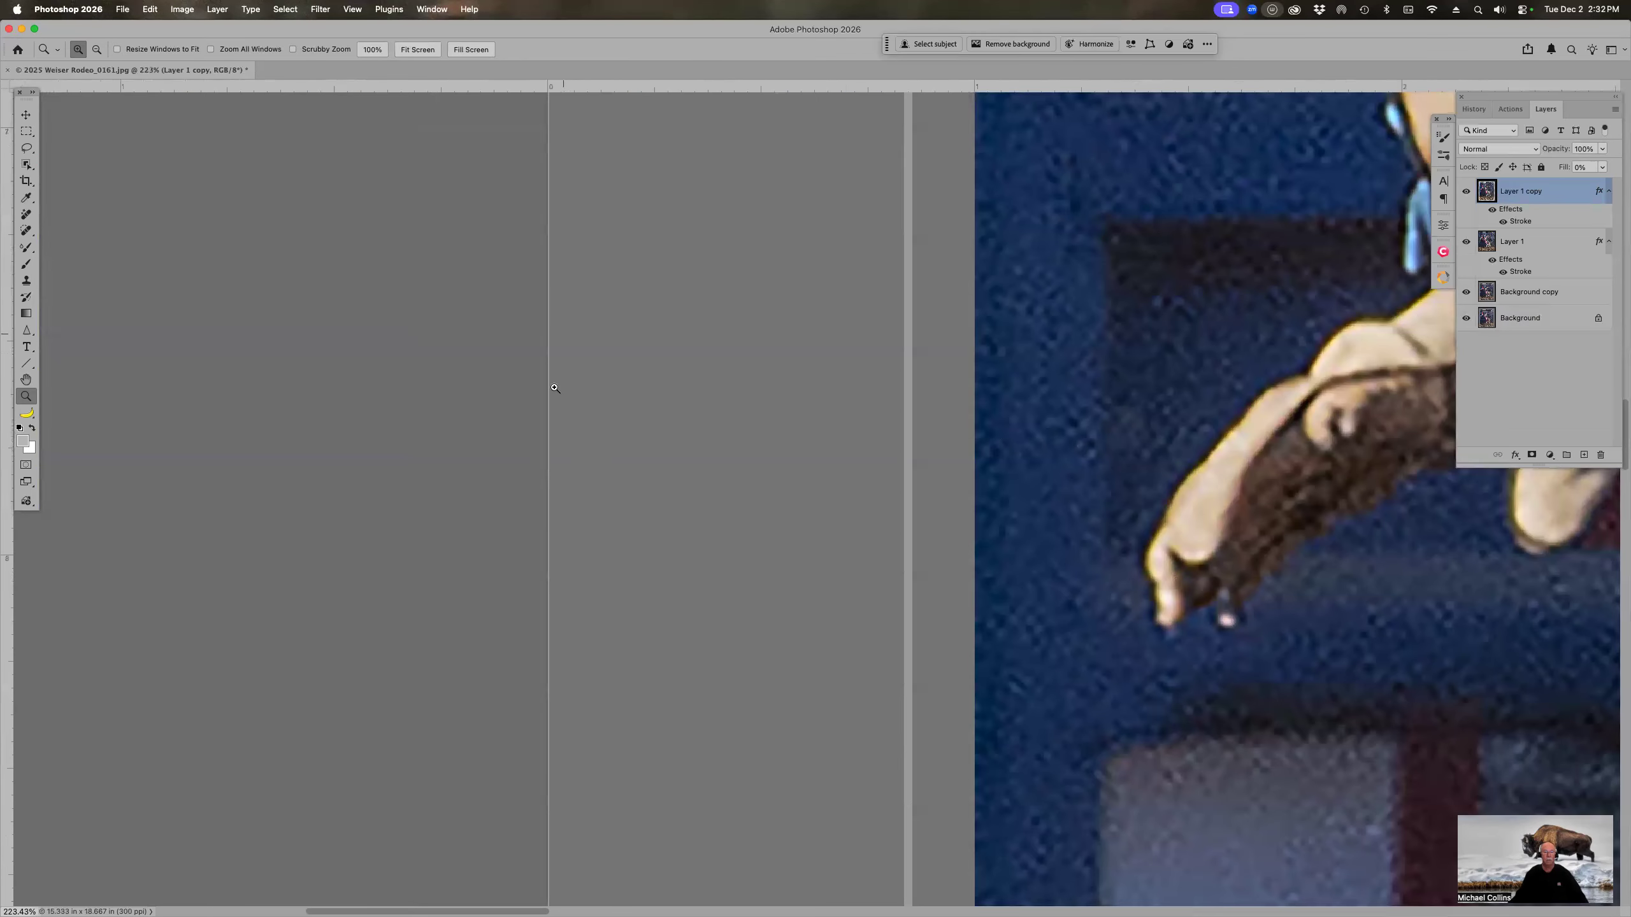
{"action": "key", "text": "super+0"}
{"action": "left_click", "coordinate": [771, 583], "text": "alt"}
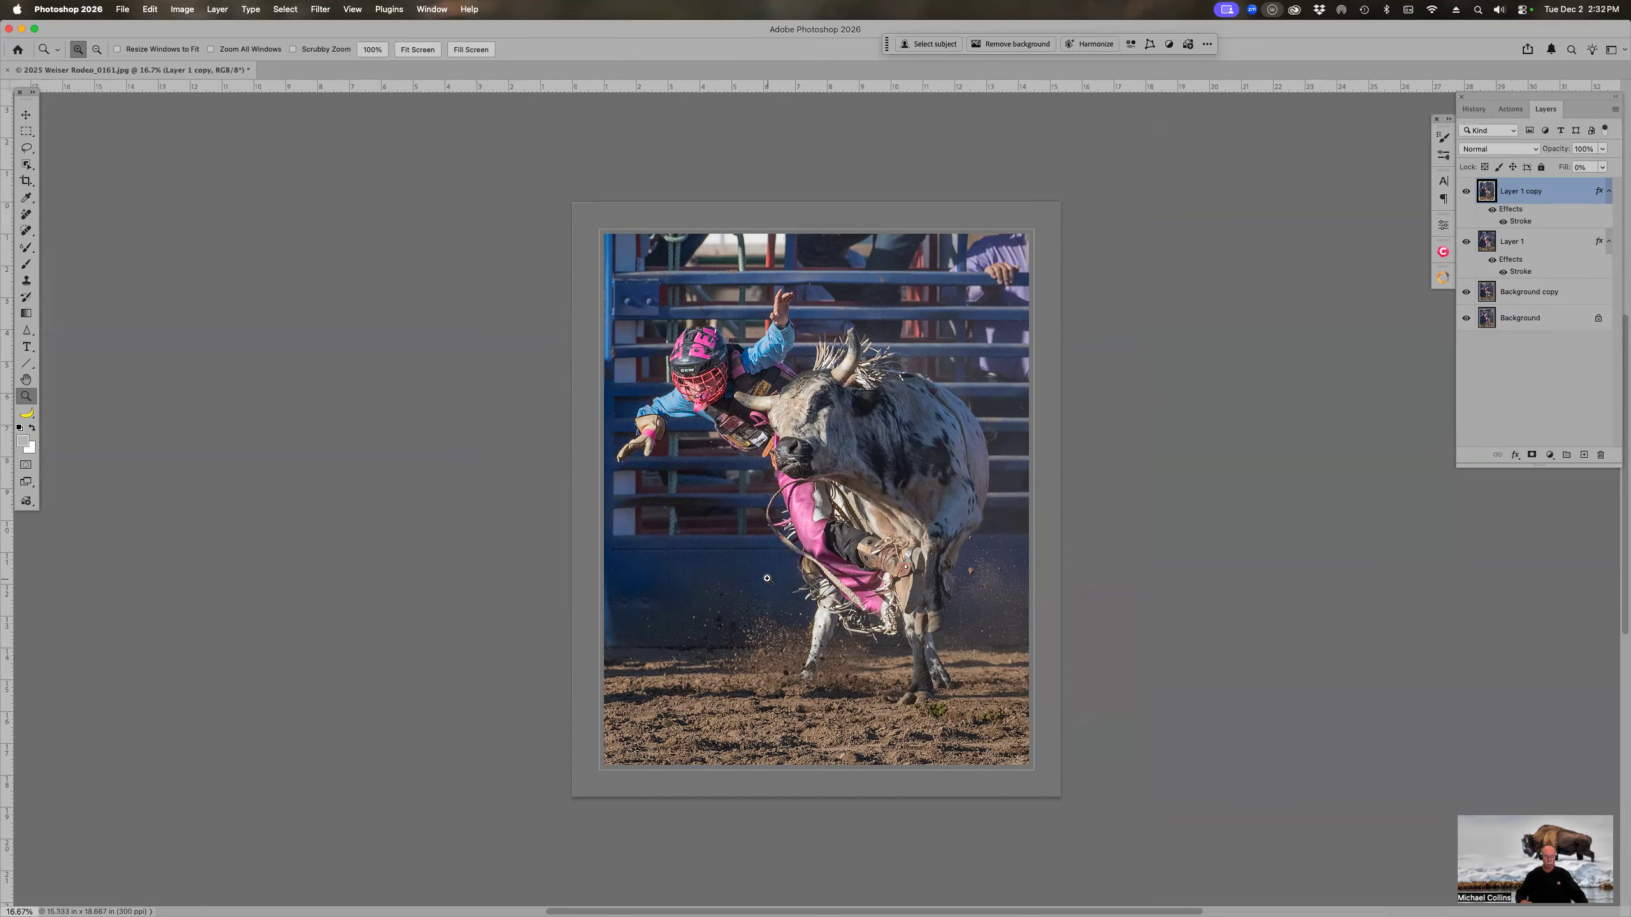
{"action": "key", "text": "super+w"}
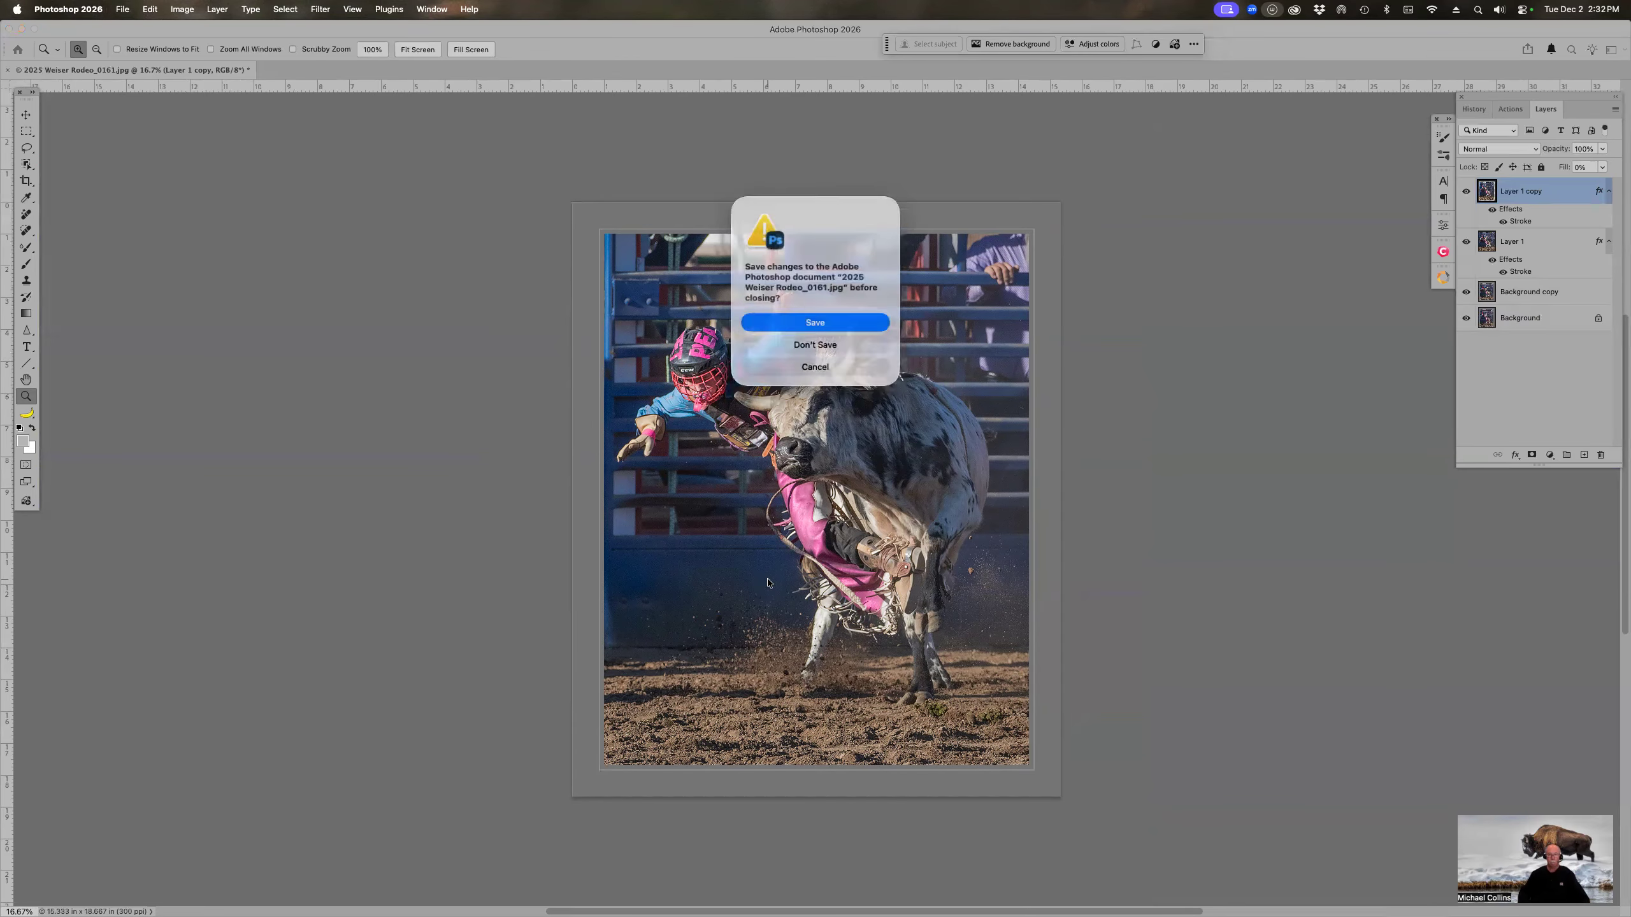
{"action": "key", "text": "super+d"}
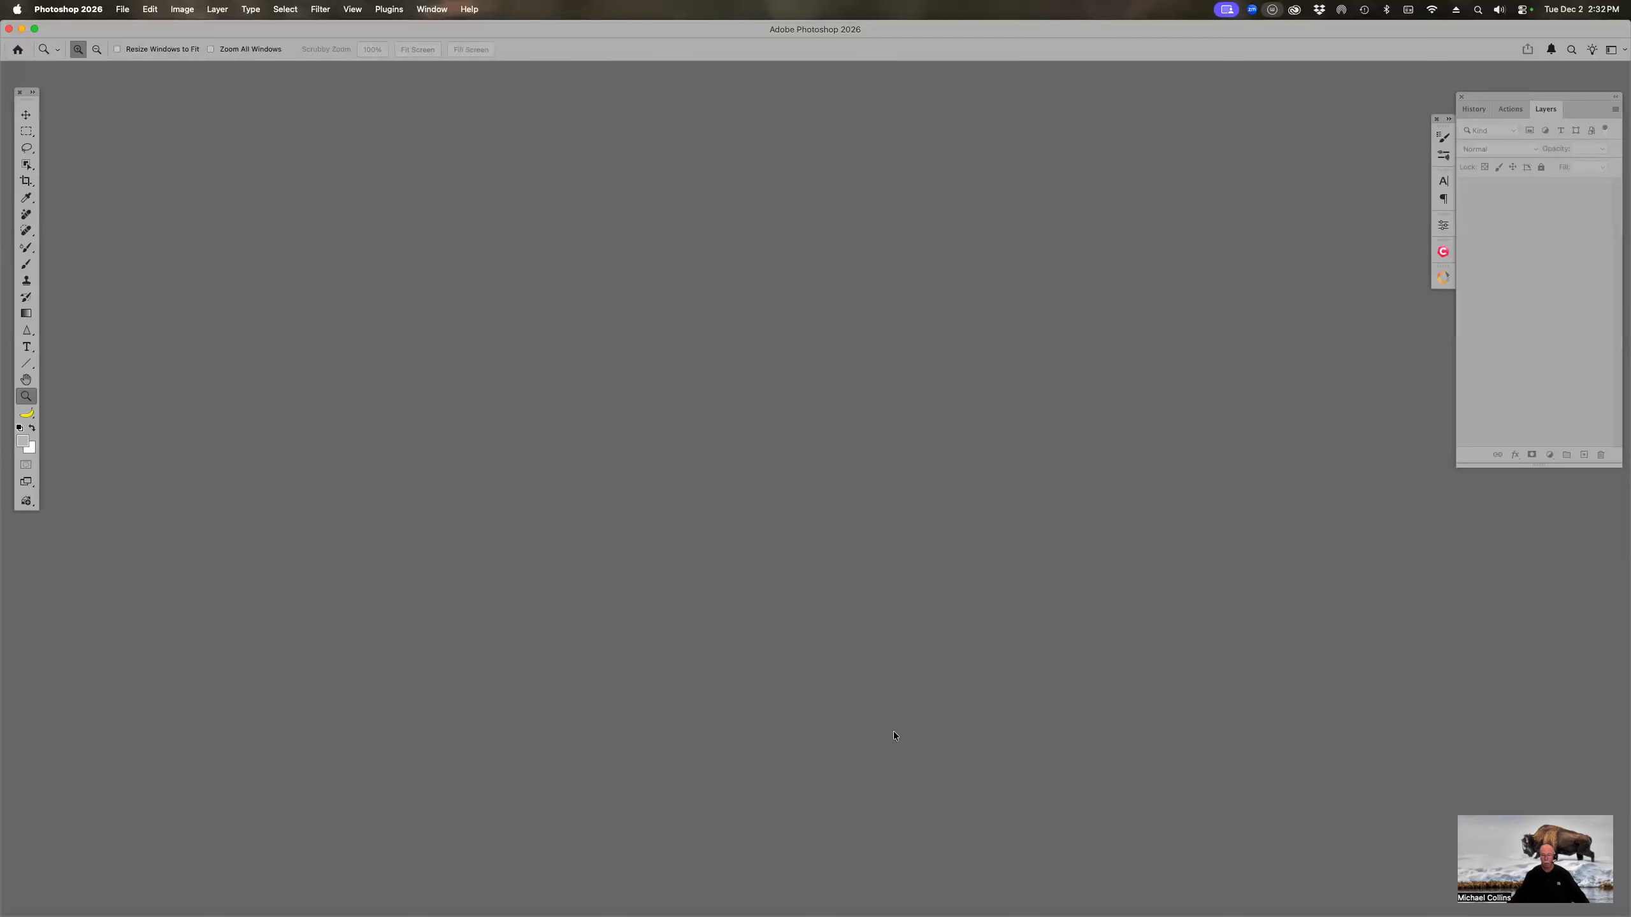